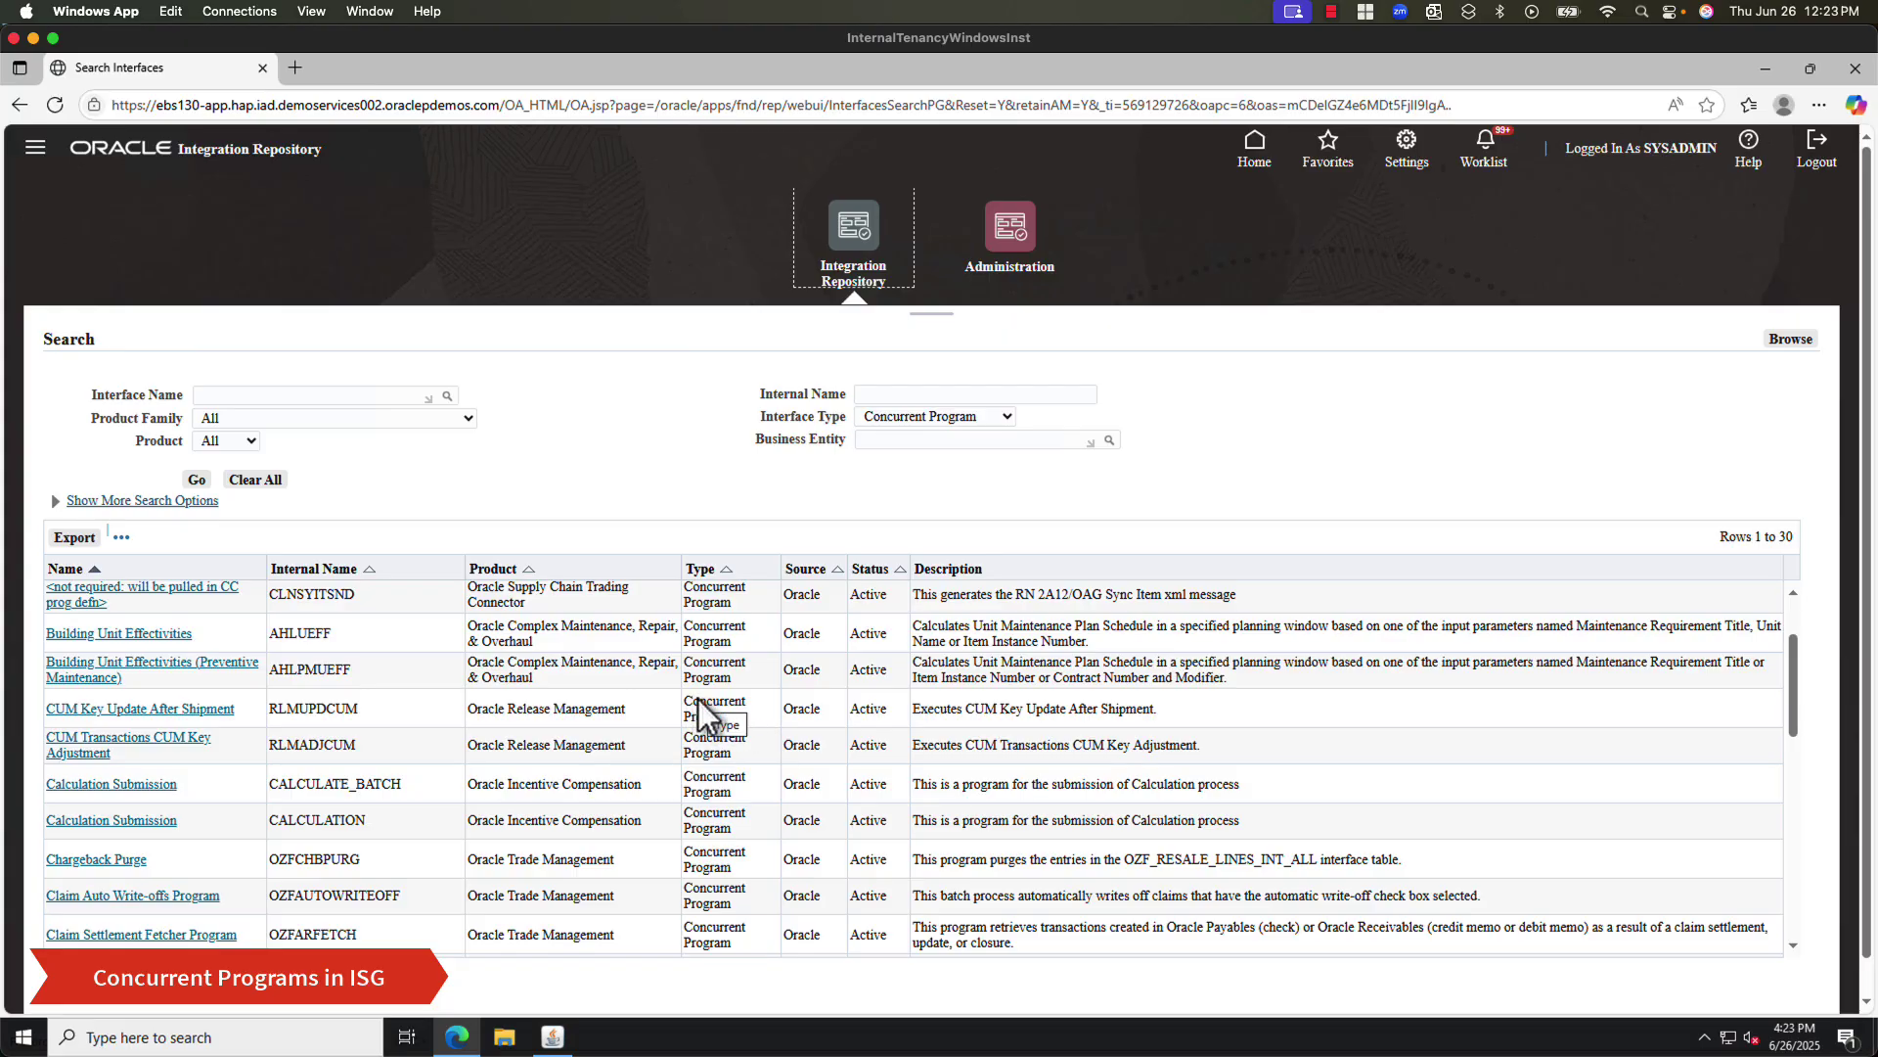
# - Scroll the Integration Repository results down to the next page of Concurrent Program interfaces (rows 11–40)
pyautogui.scroll(-1, 523, 761)
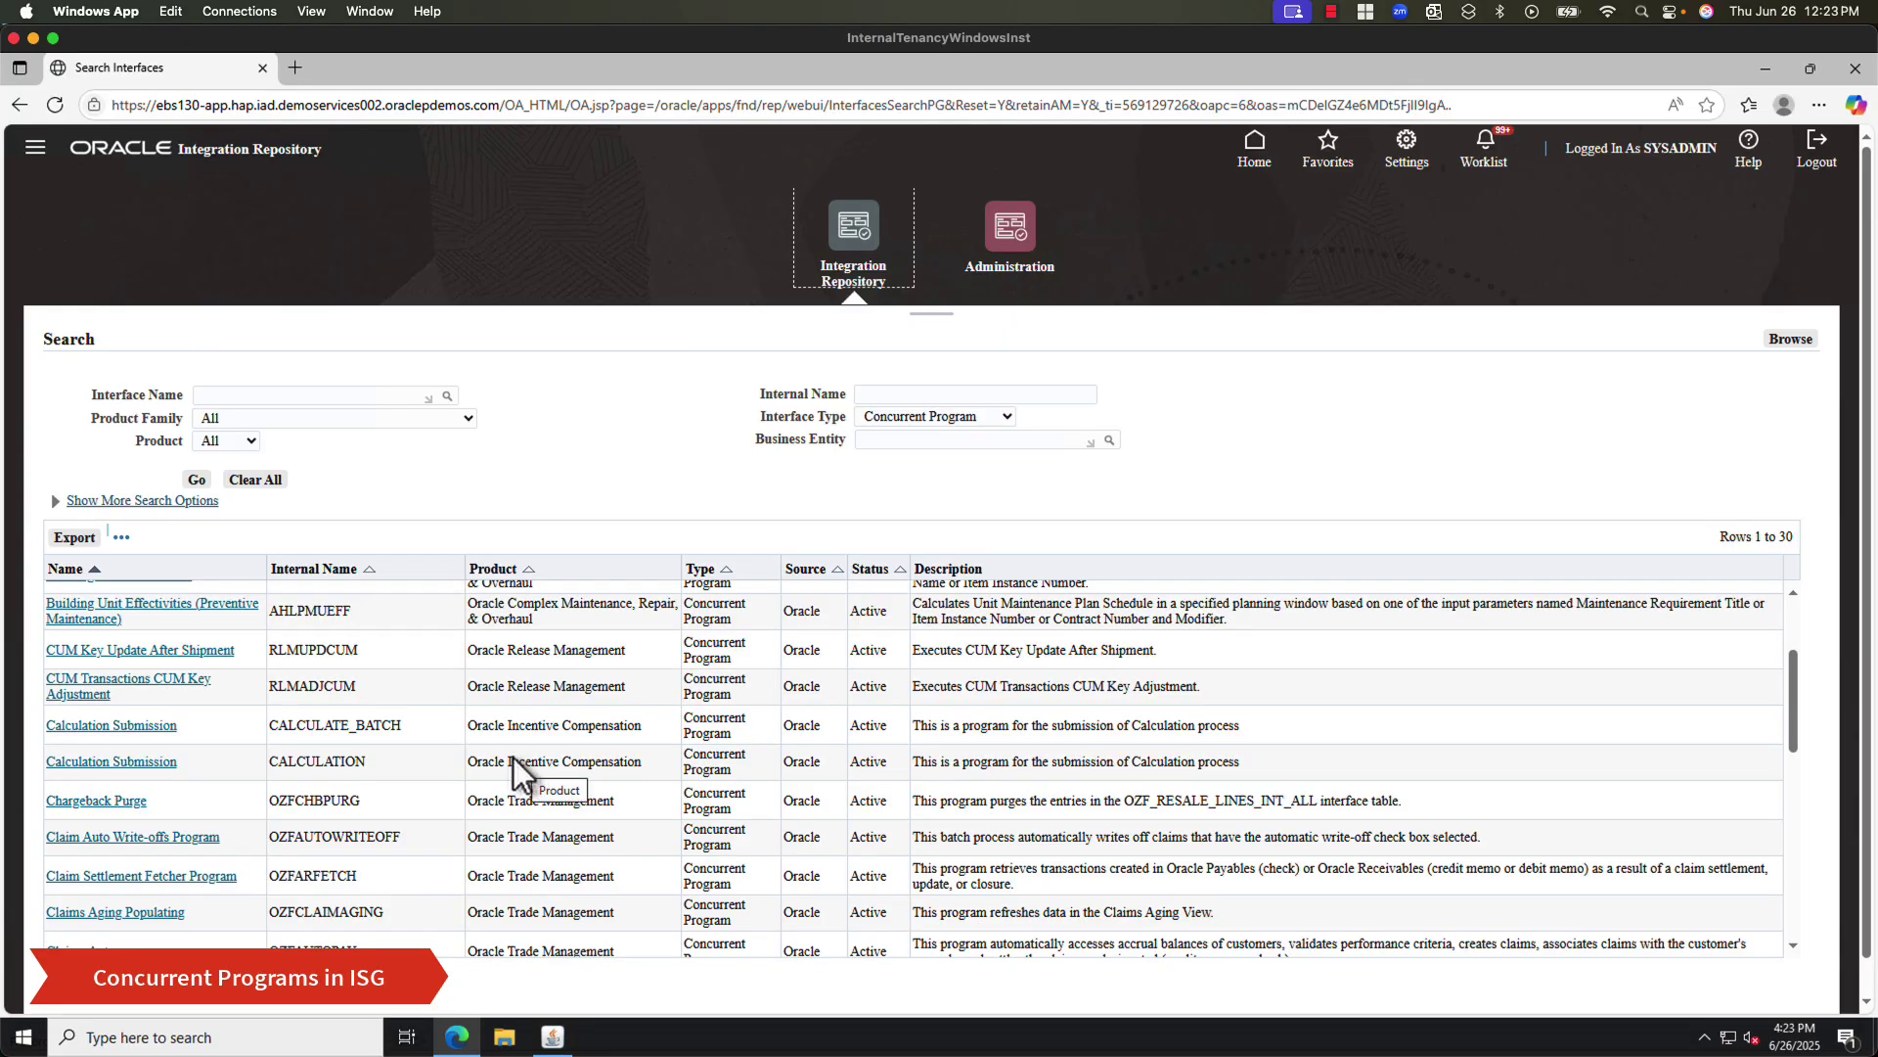
pyautogui.scroll(-3, 513, 754)
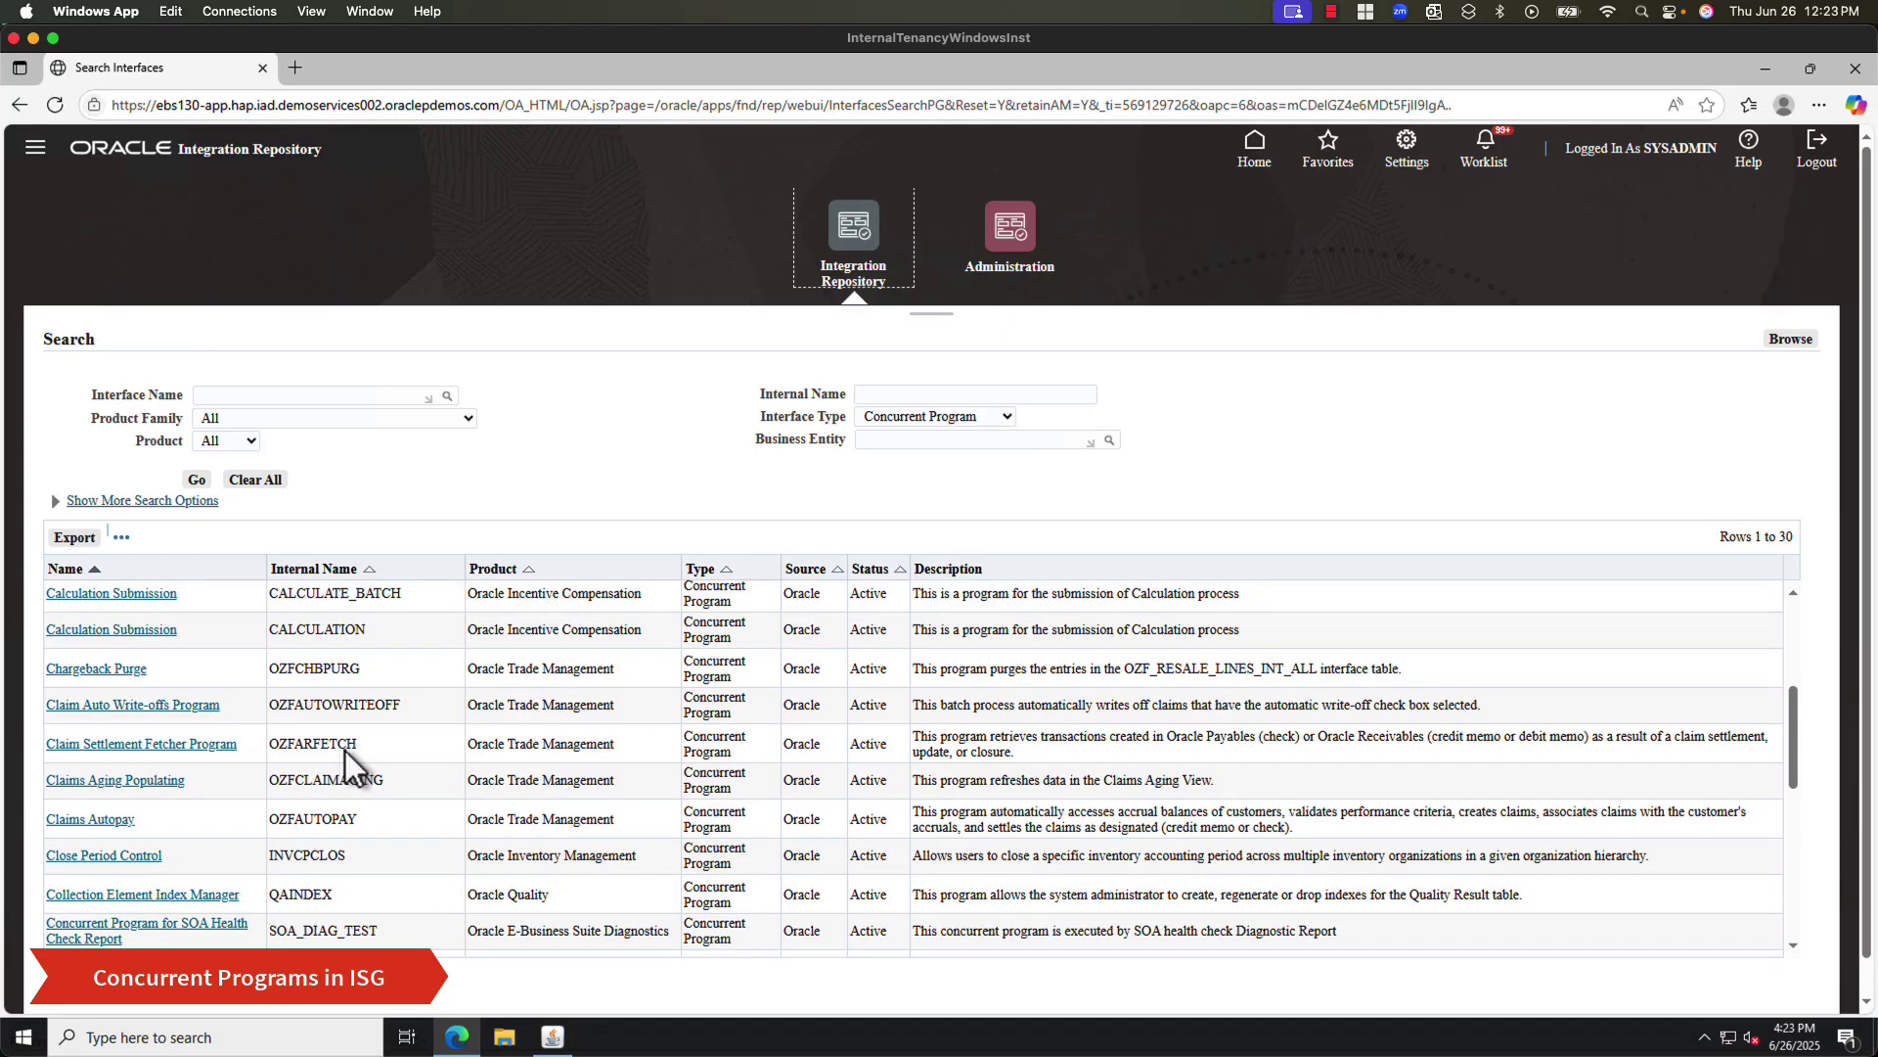
pyautogui.scroll(-4, 337, 750)
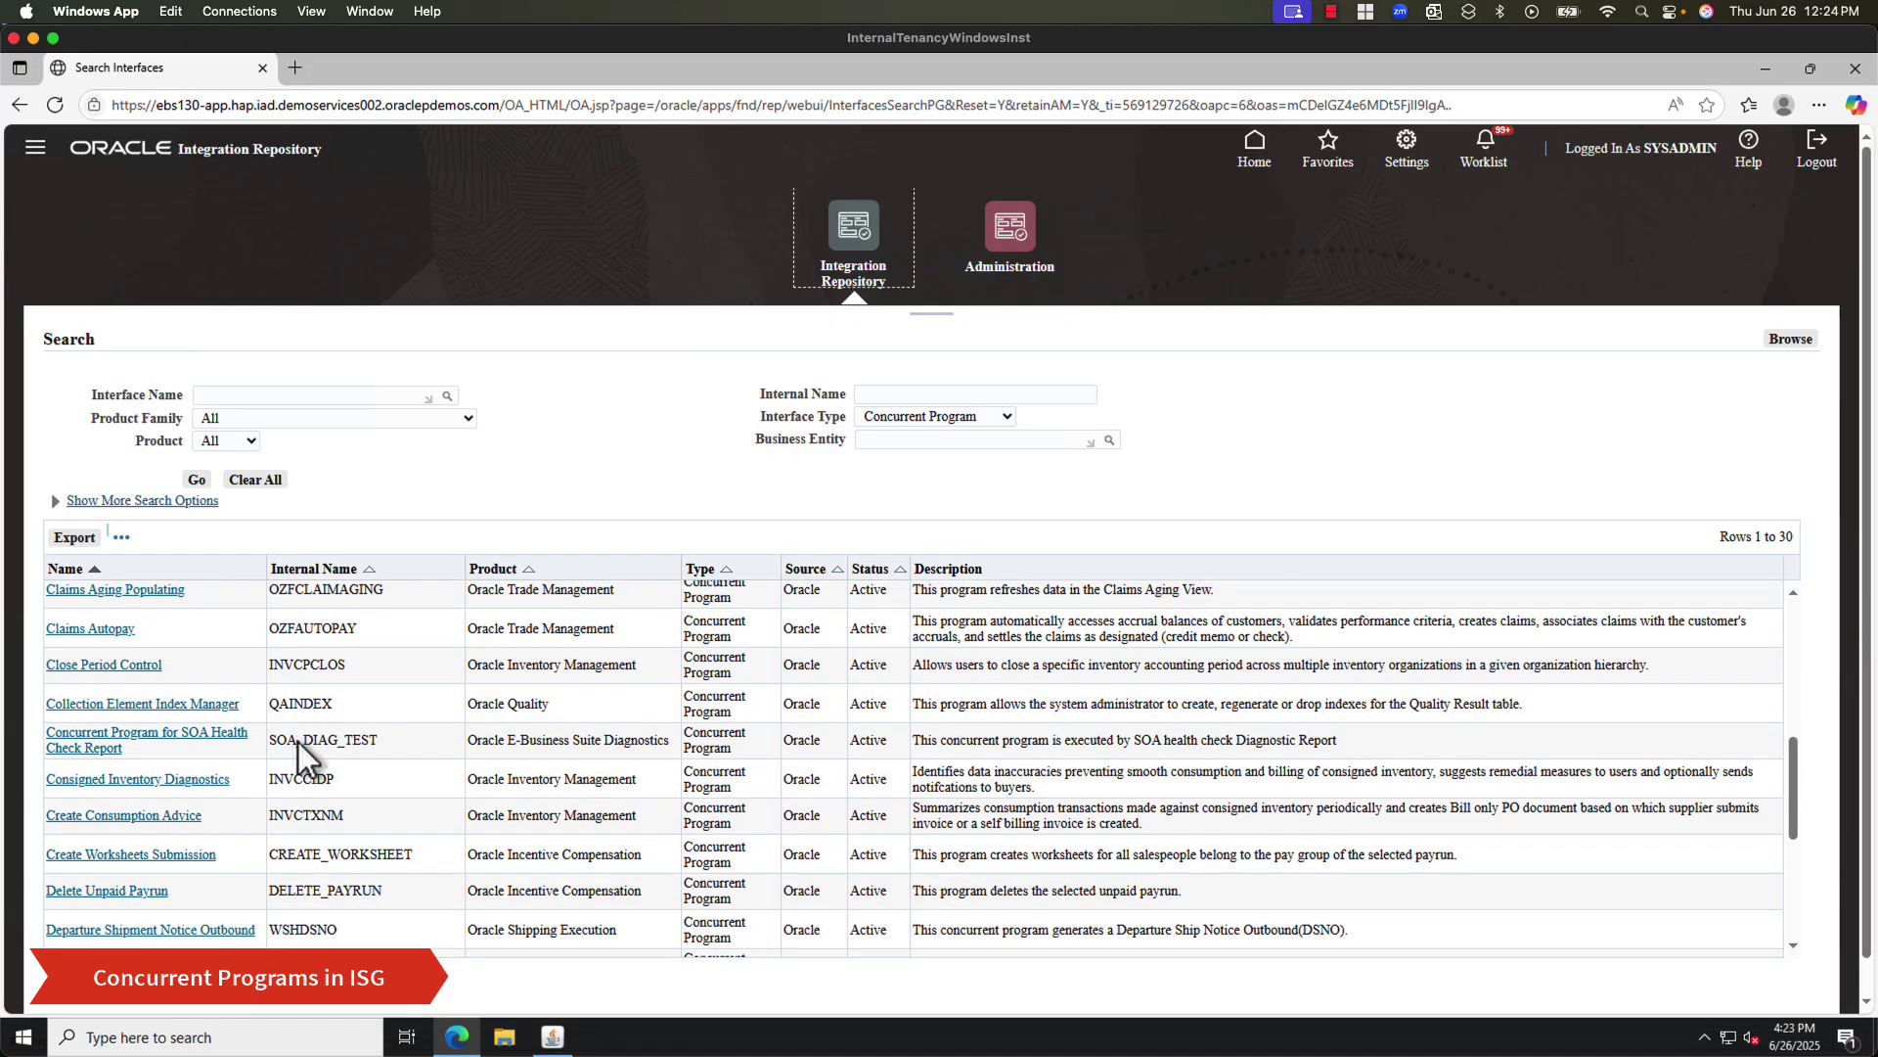
pyautogui.scroll(-1, 297, 741)
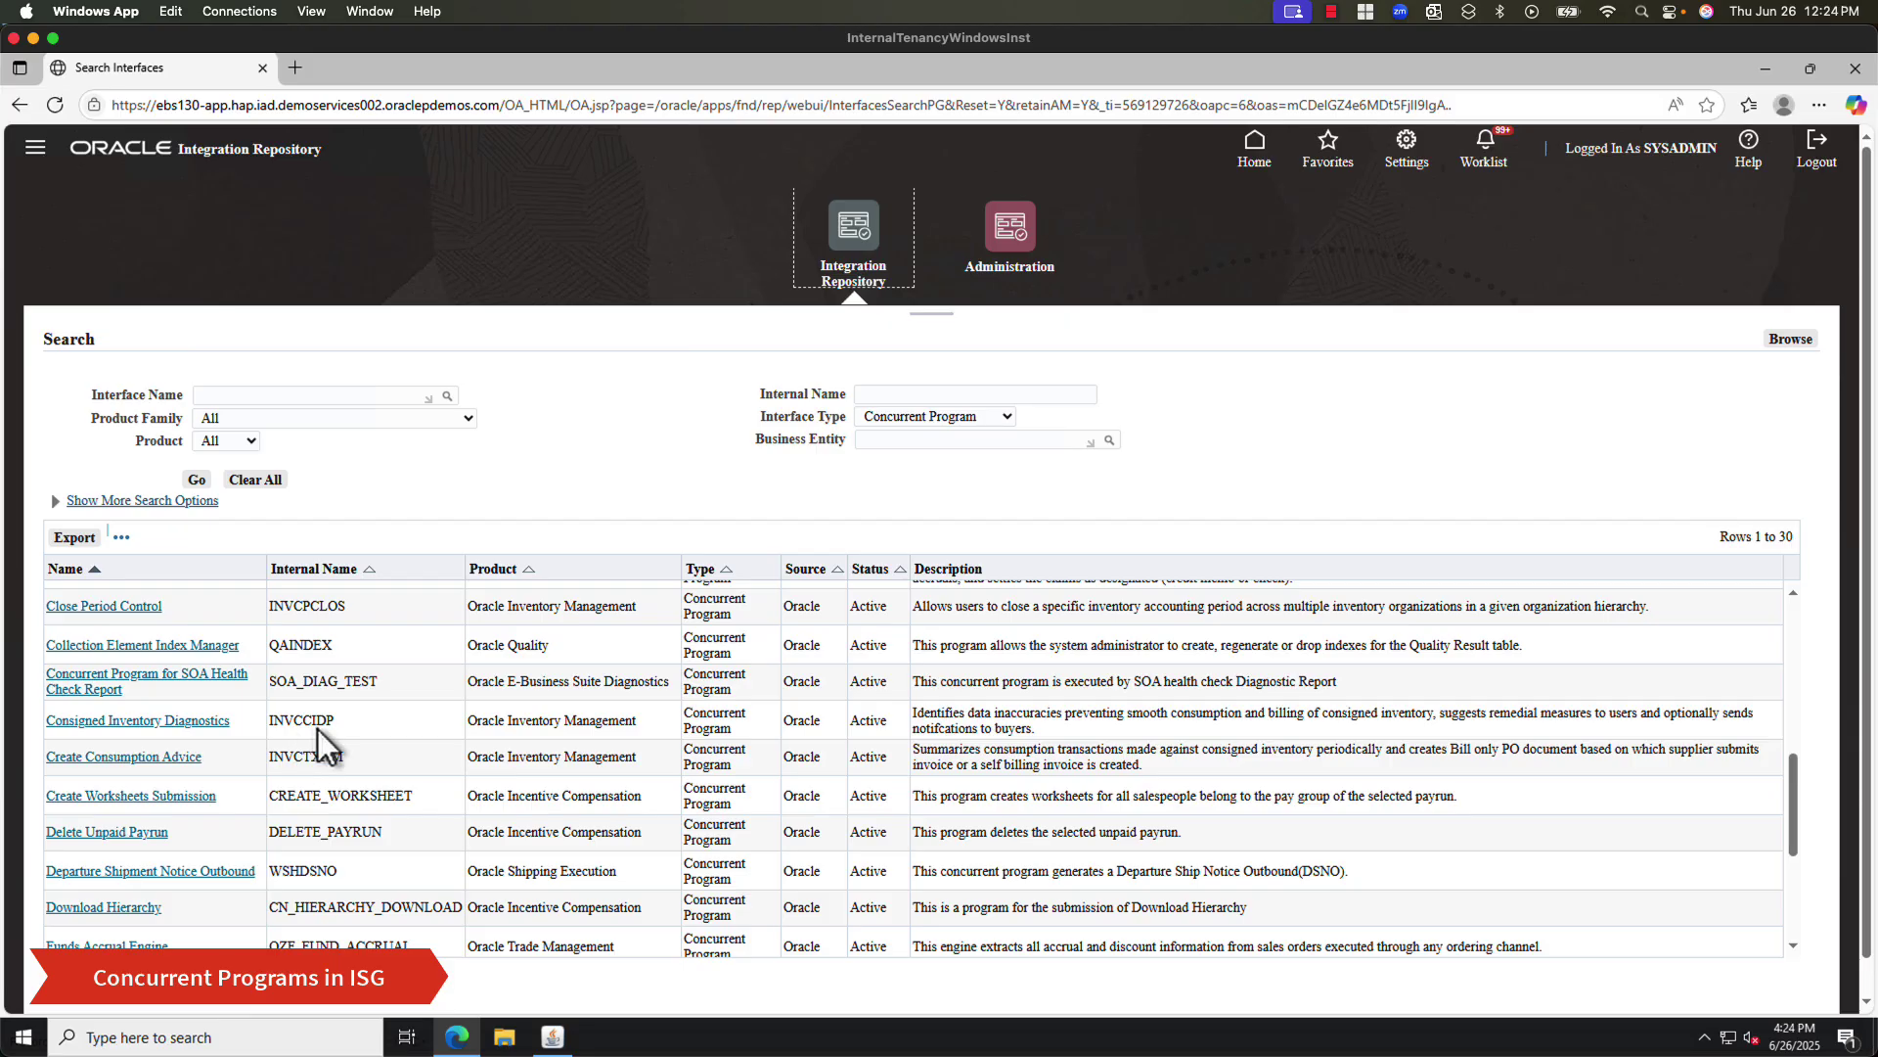
pyautogui.scroll(-3, 313, 731)
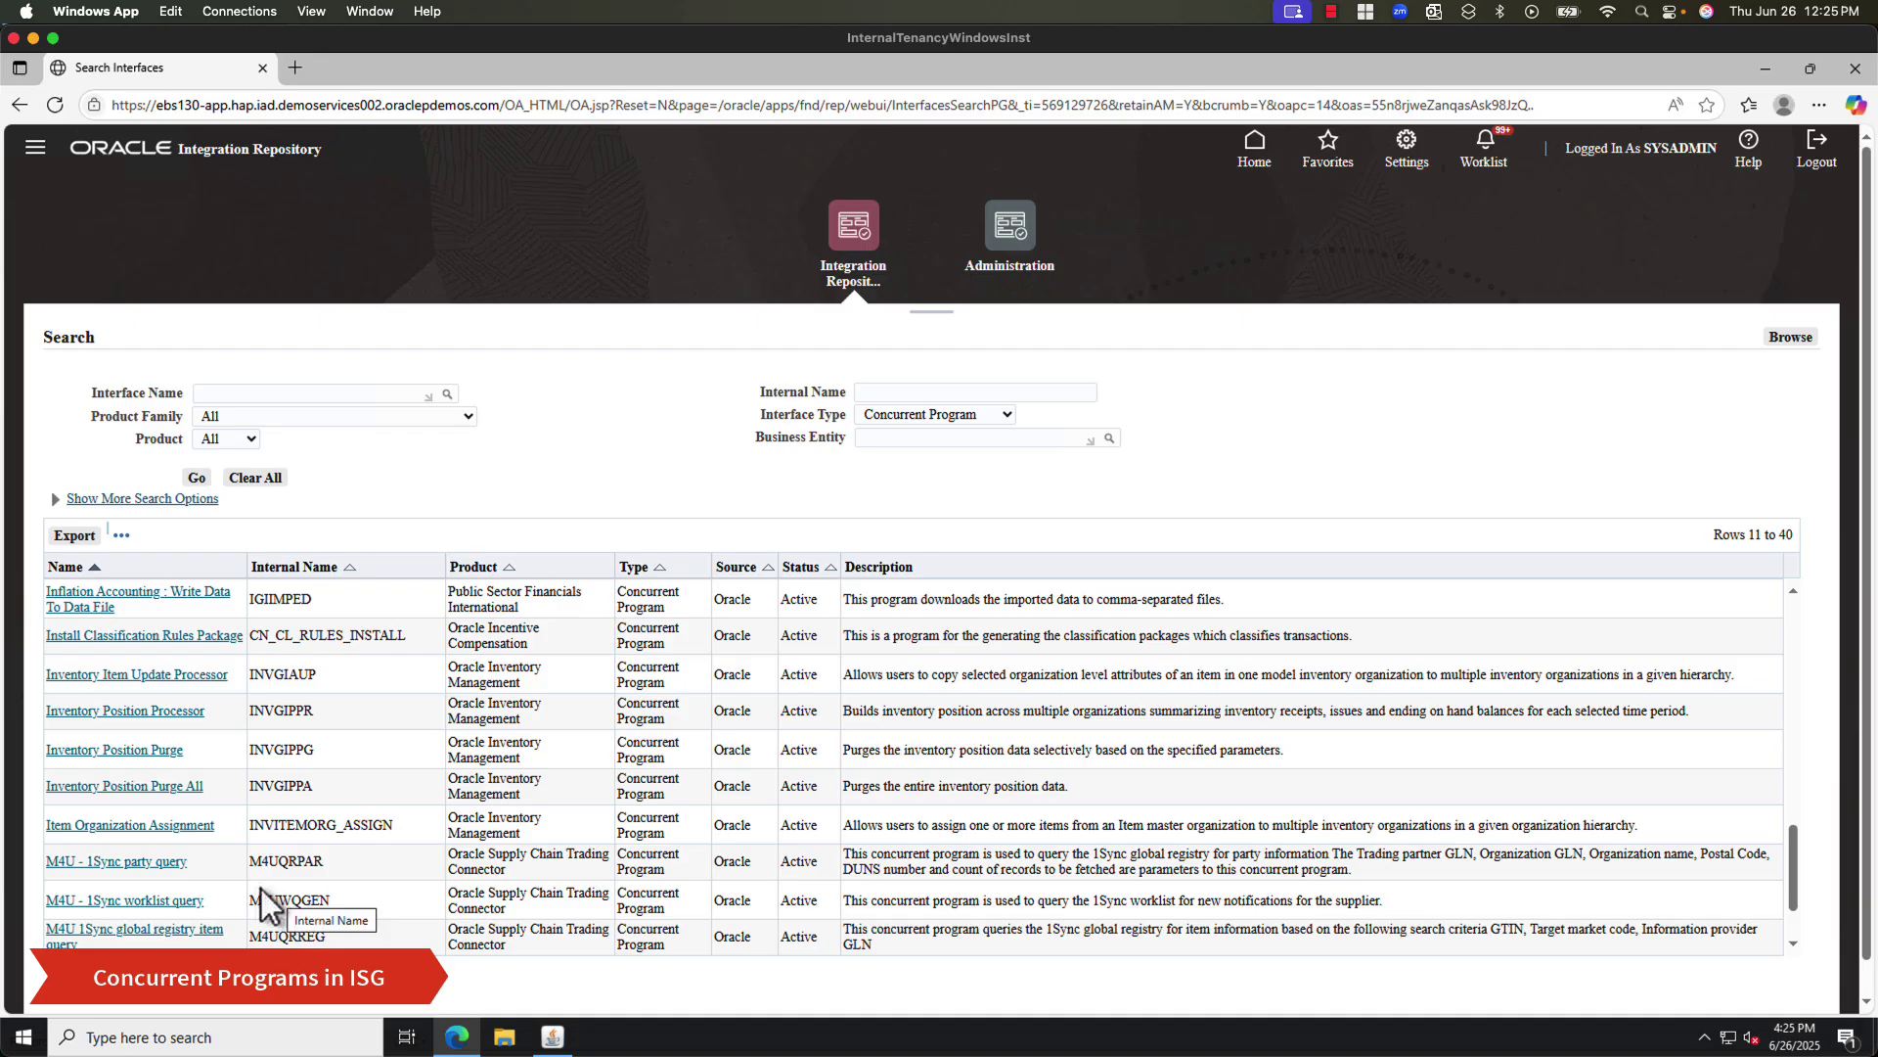
# - Open Item Organization Assignment and show its deployed REST Web Service with the POST Process operation
pyautogui.click(176, 827)
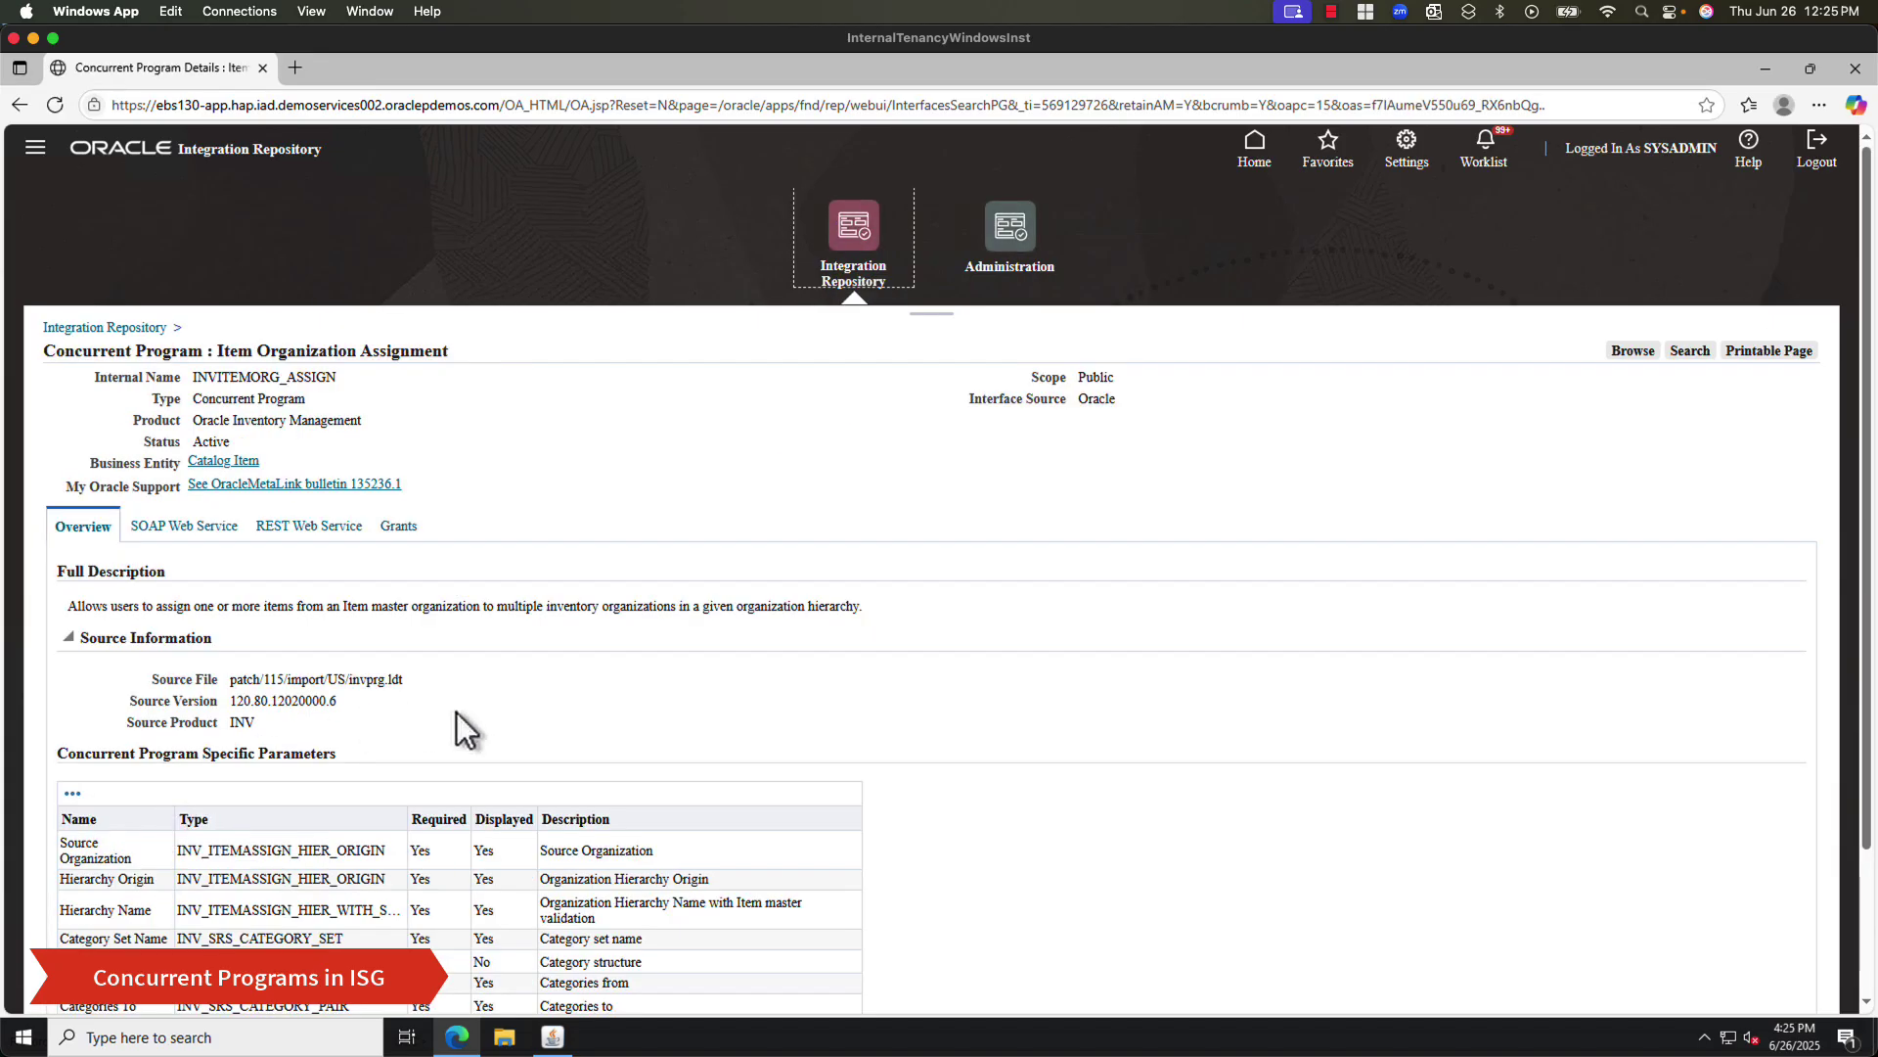
pyautogui.scroll(-1, 460, 695)
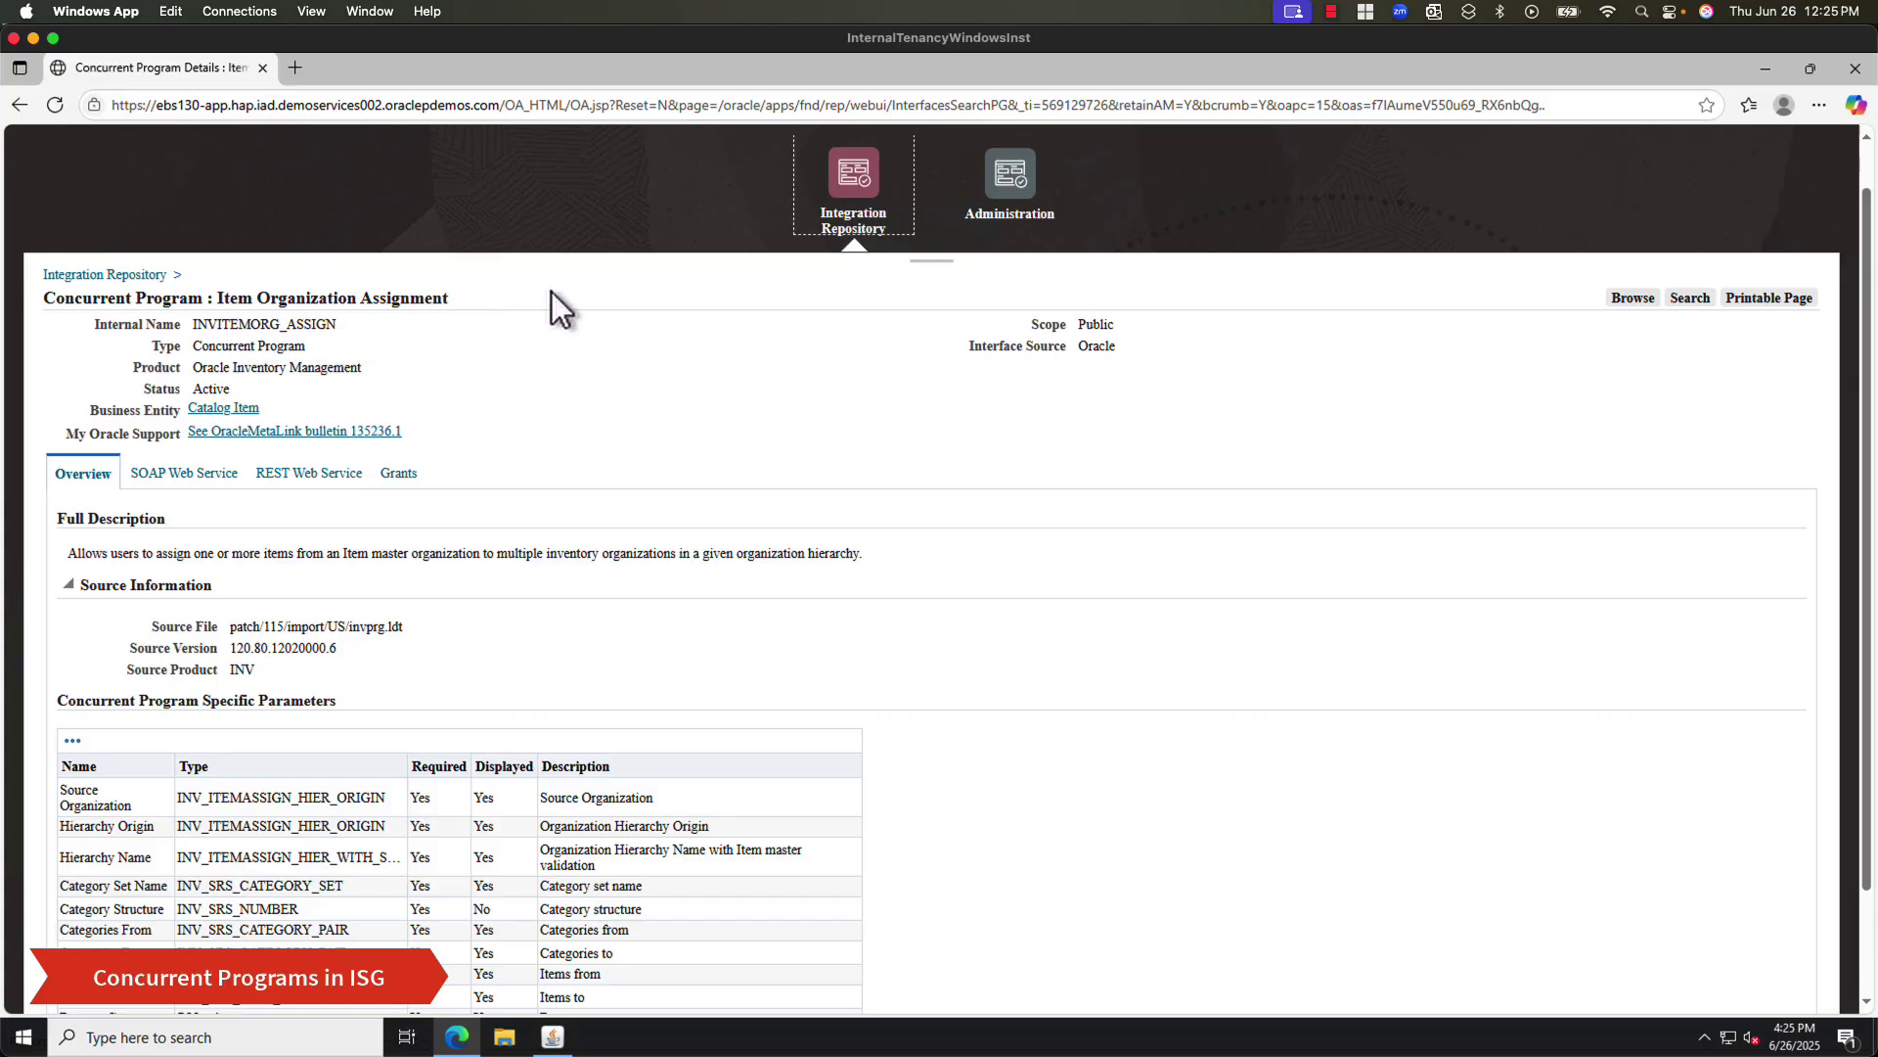
pyautogui.scroll(-2, 381, 603)
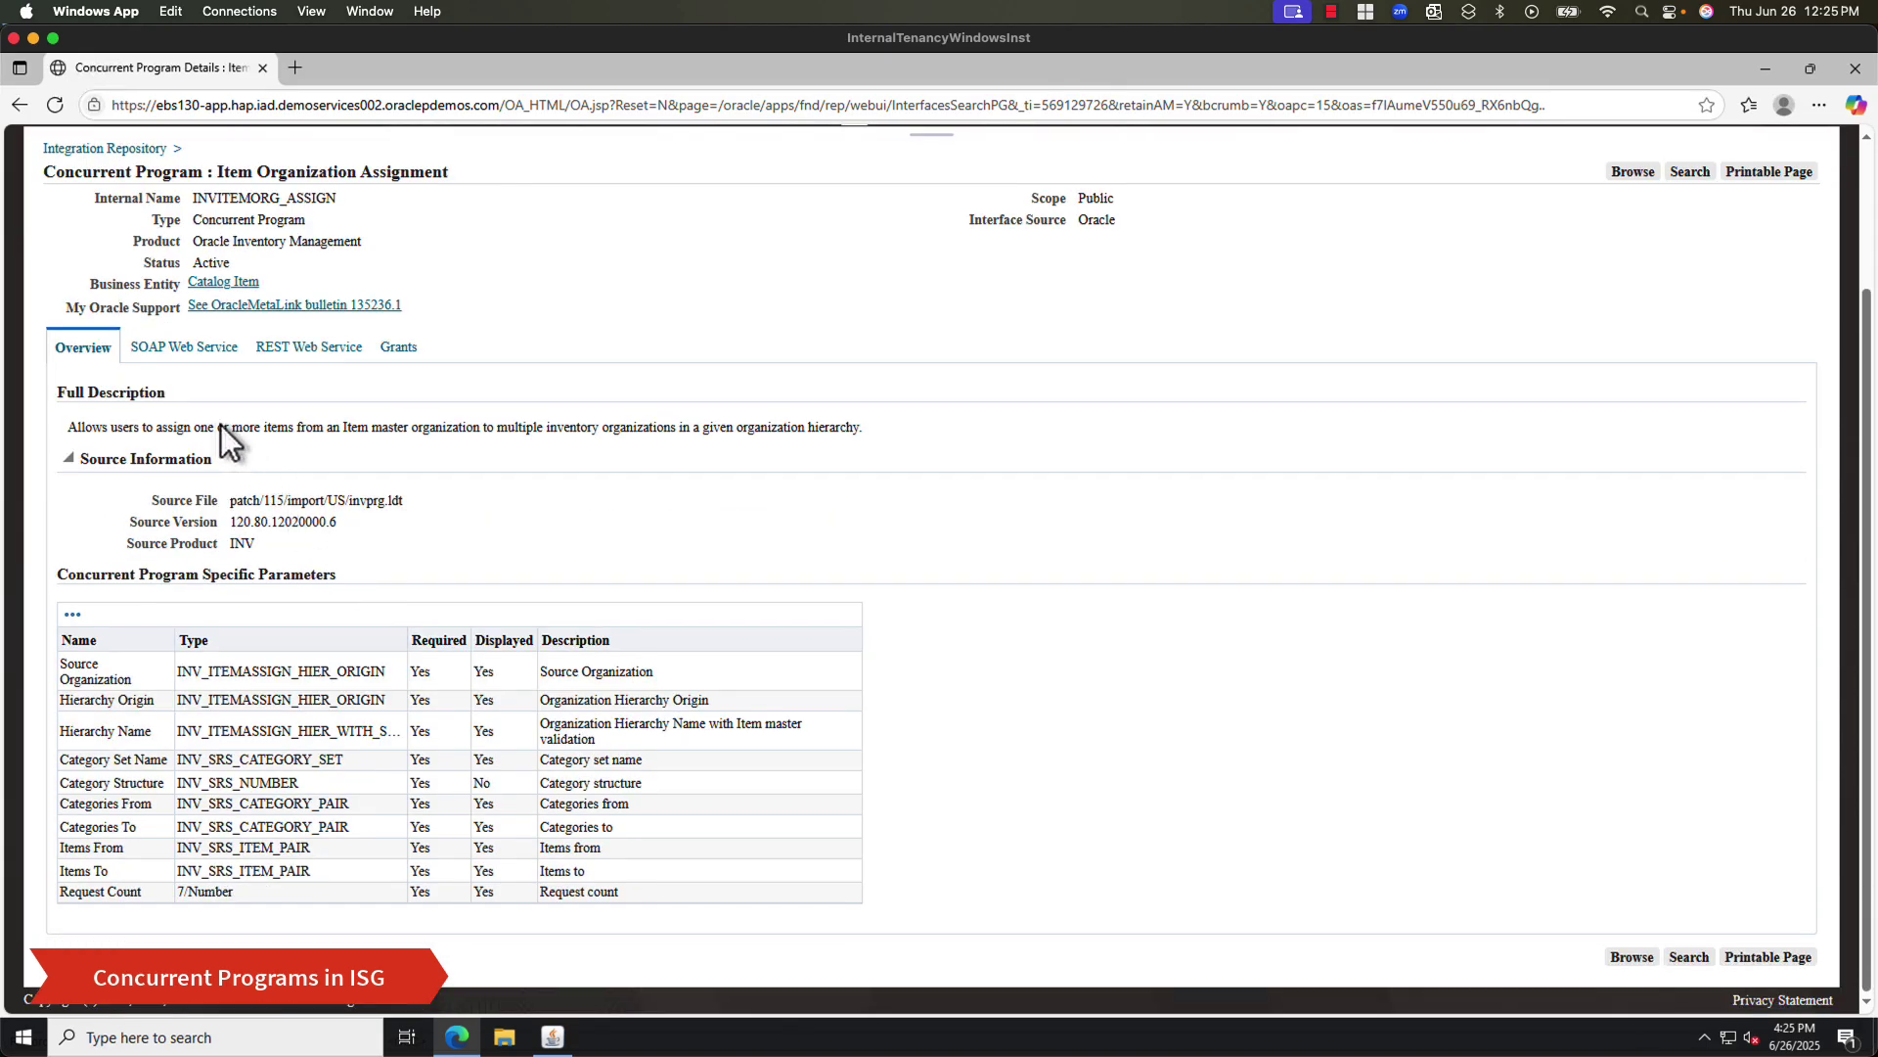
pyautogui.click(293, 349)
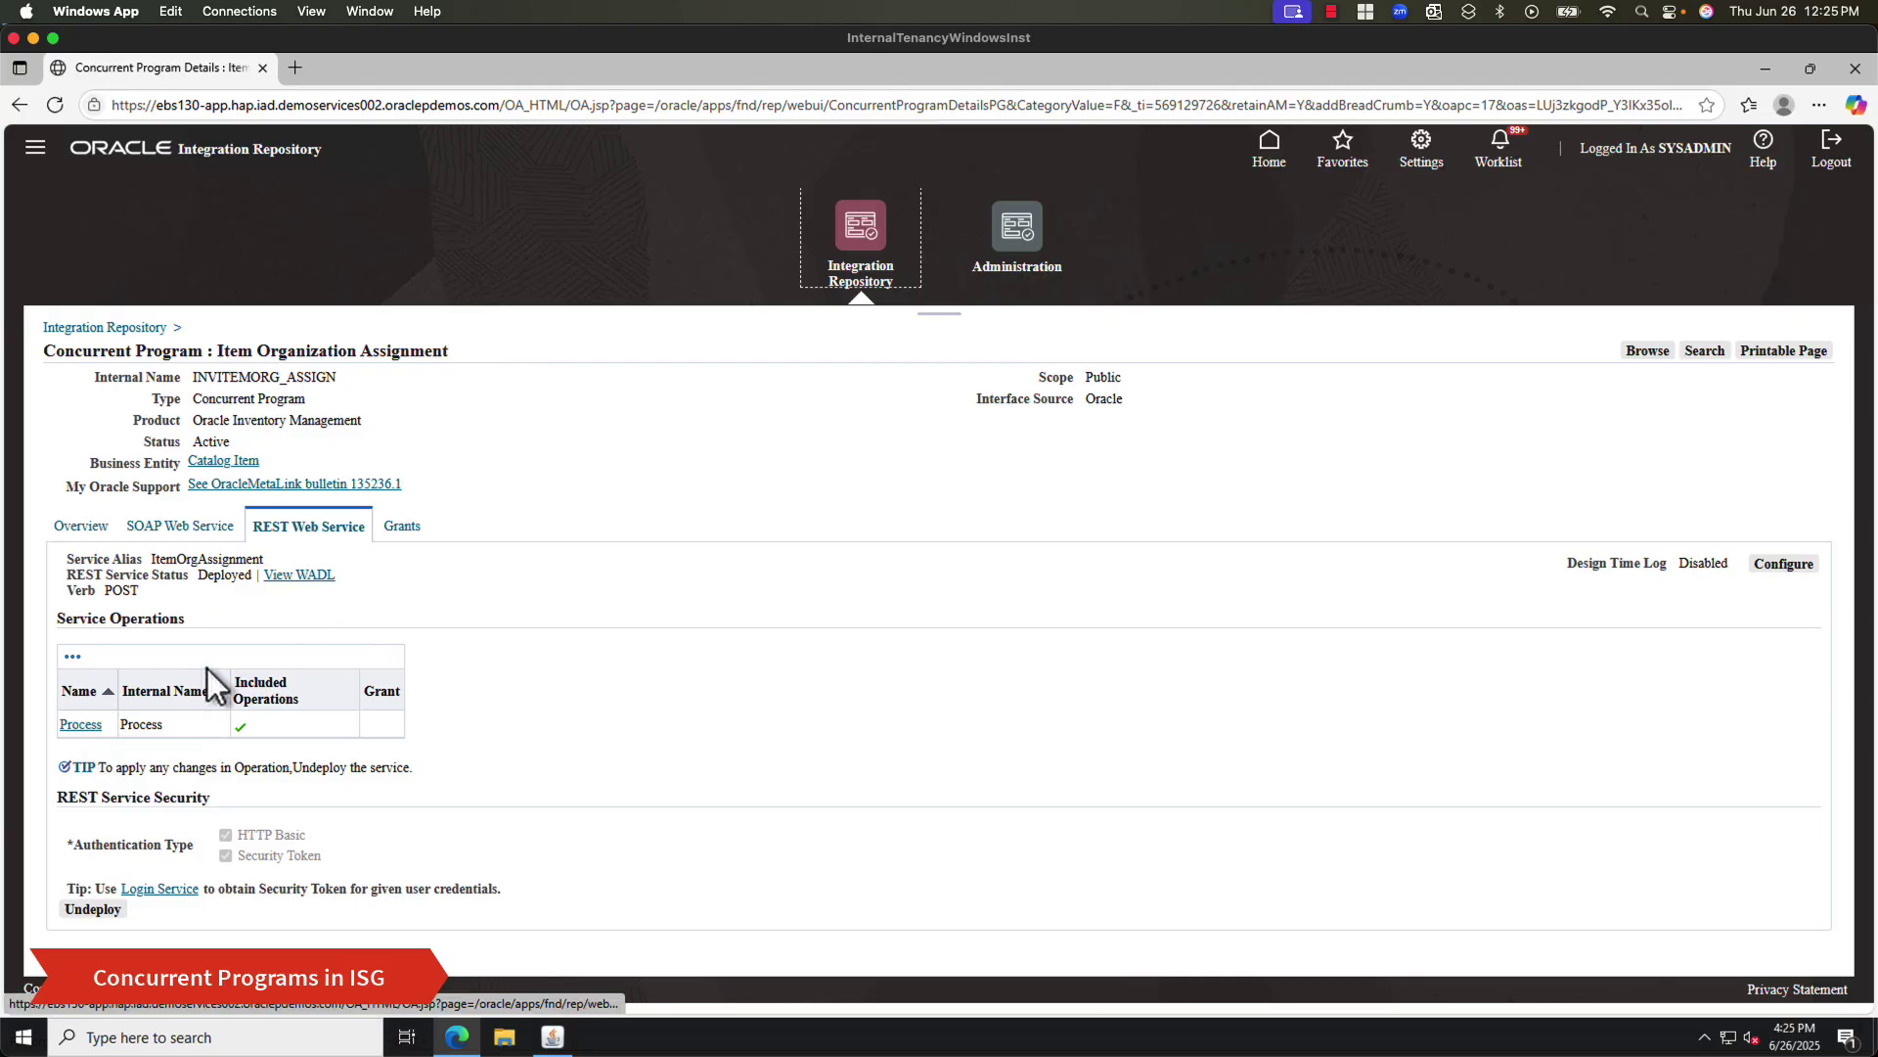
# - Open the service's WADL and compare its base URL with the ItemOrgAssignment service alias
pyautogui.click(313, 575)
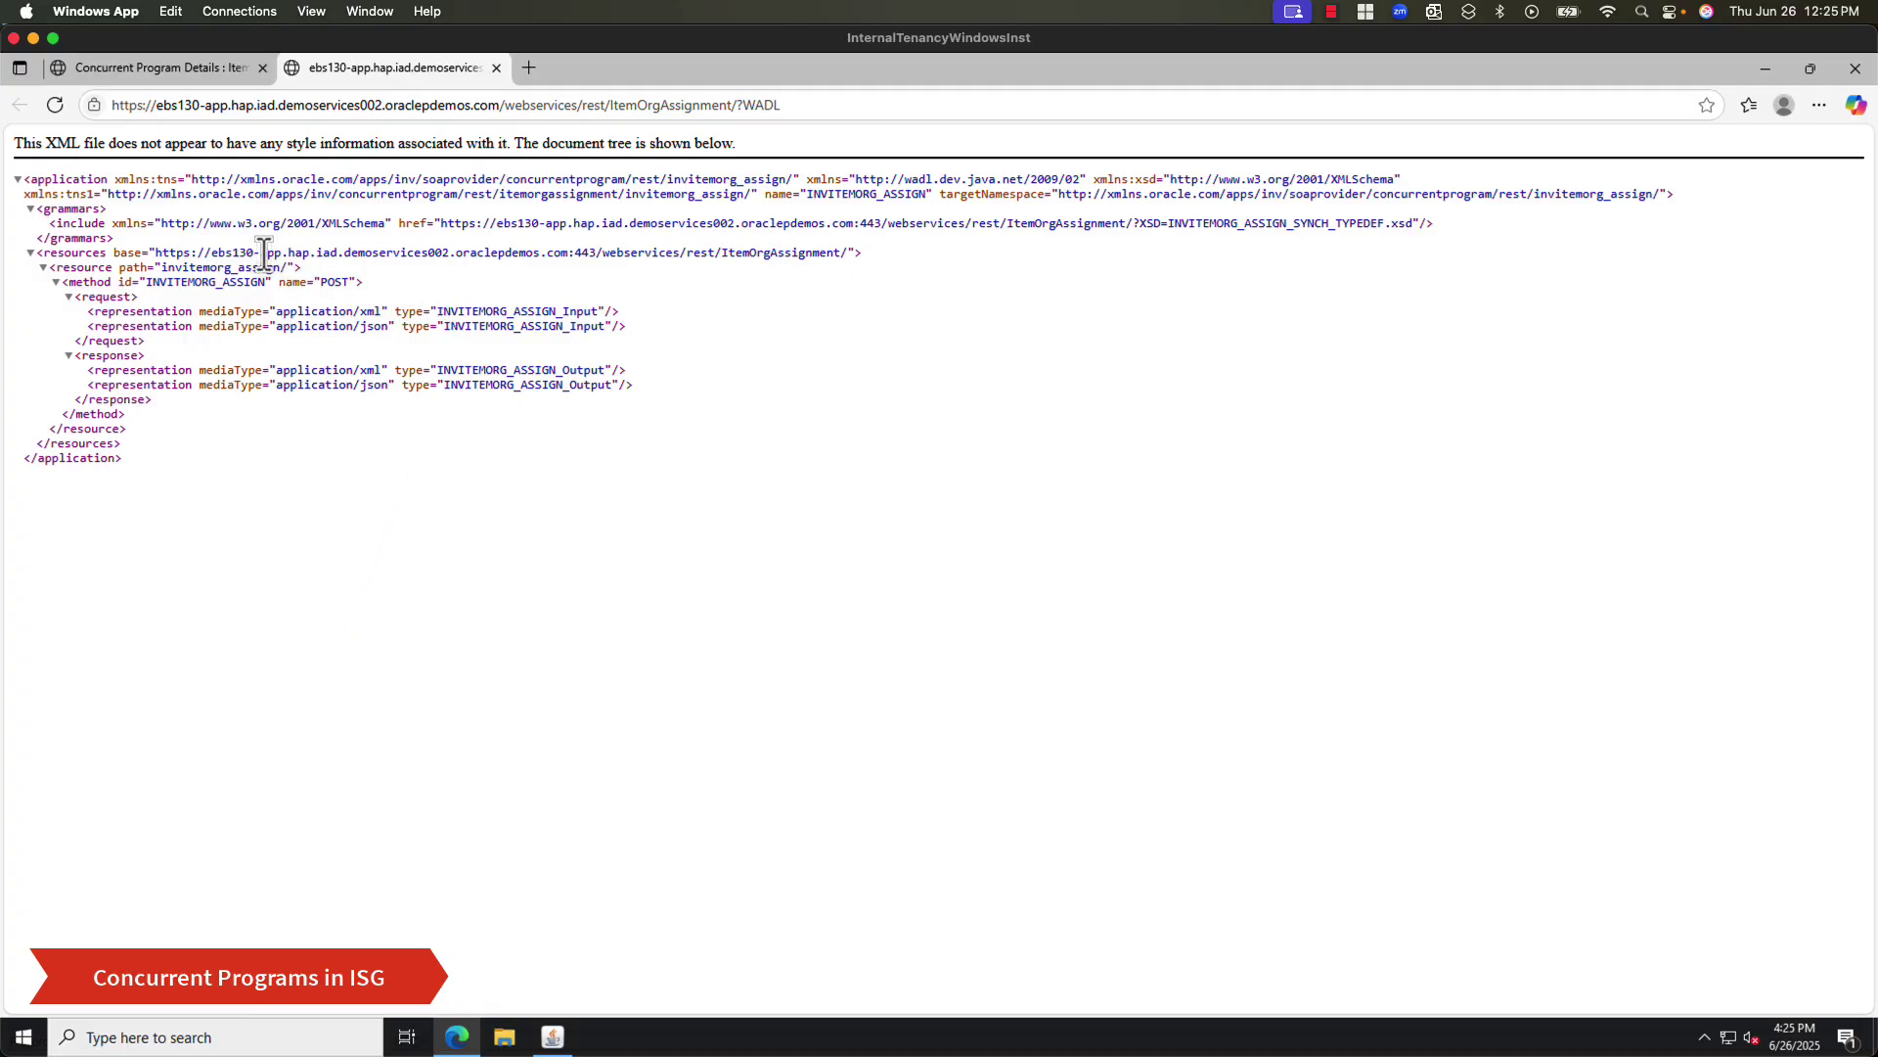
pyautogui.moveTo(158, 252); pyautogui.dragTo(850, 253)
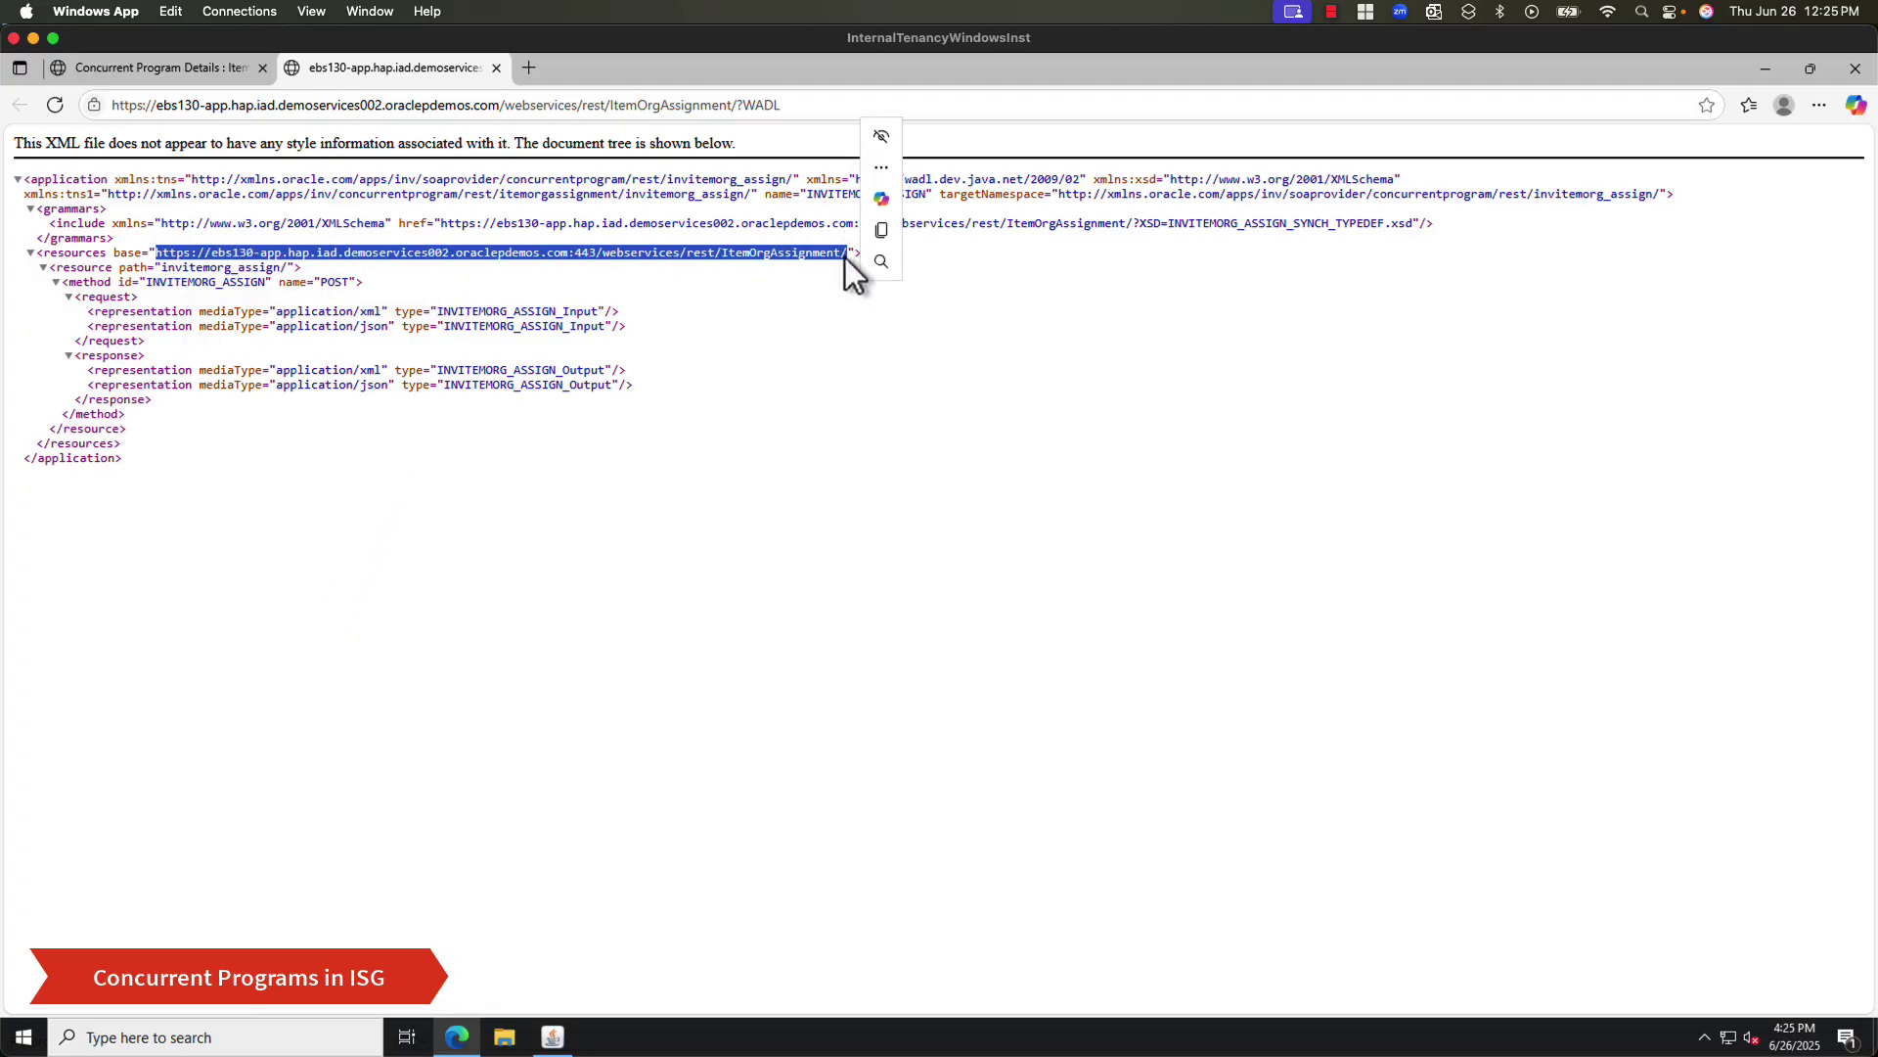
pyautogui.click(204, 71)
pyautogui.doubleClick(176, 555)
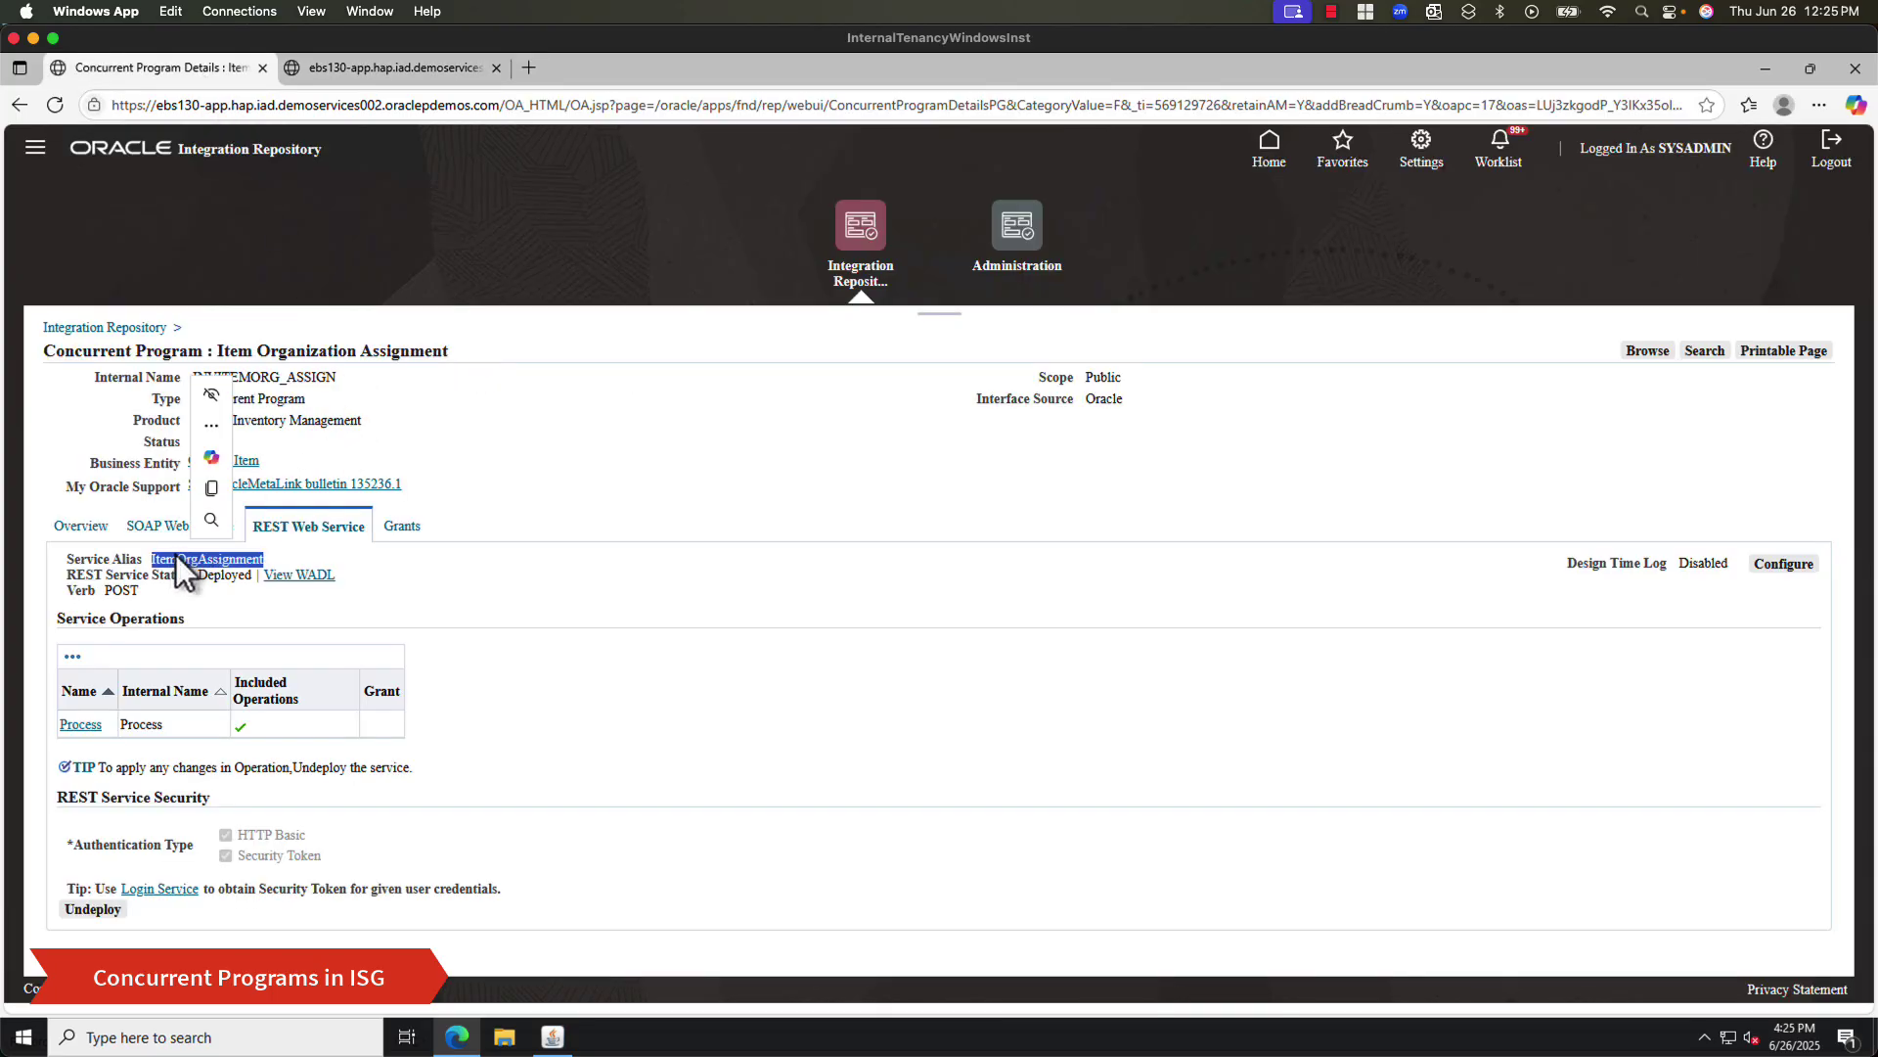
pyautogui.click(303, 601)
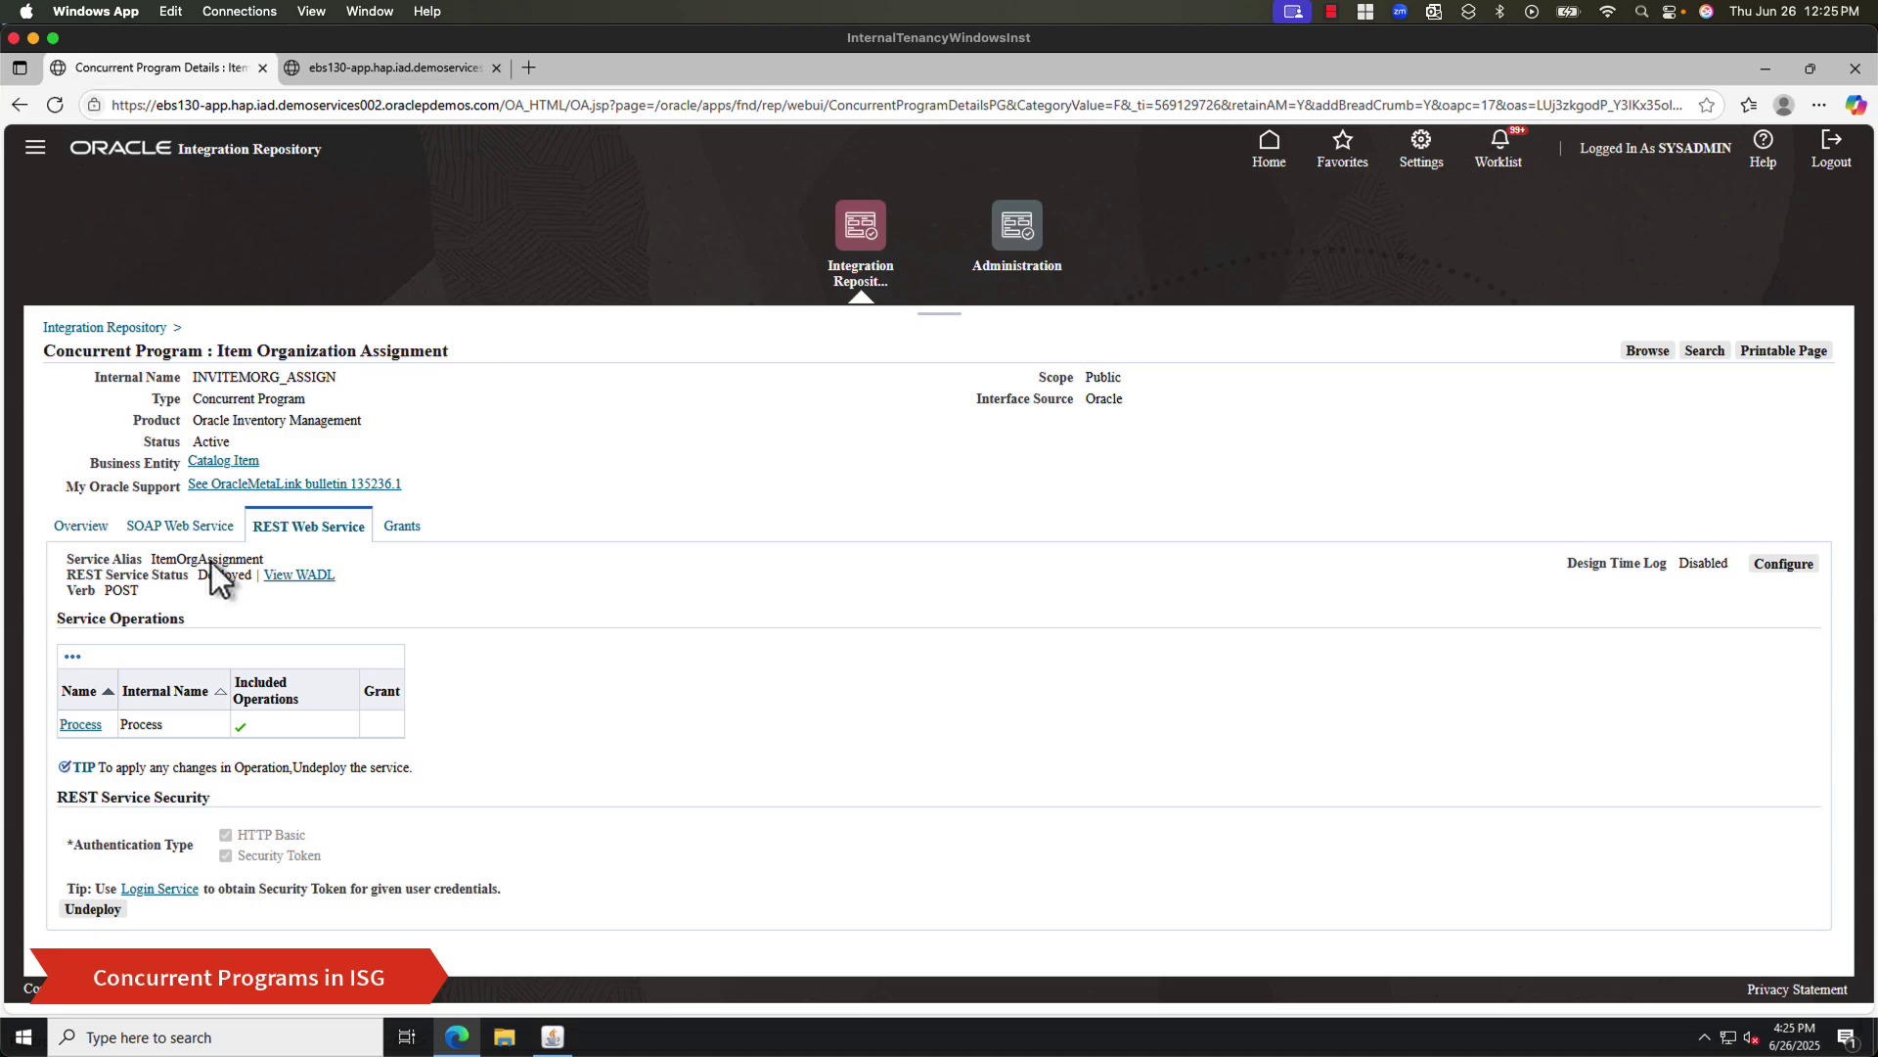
pyautogui.click(419, 68)
pyautogui.doubleClick(747, 252)
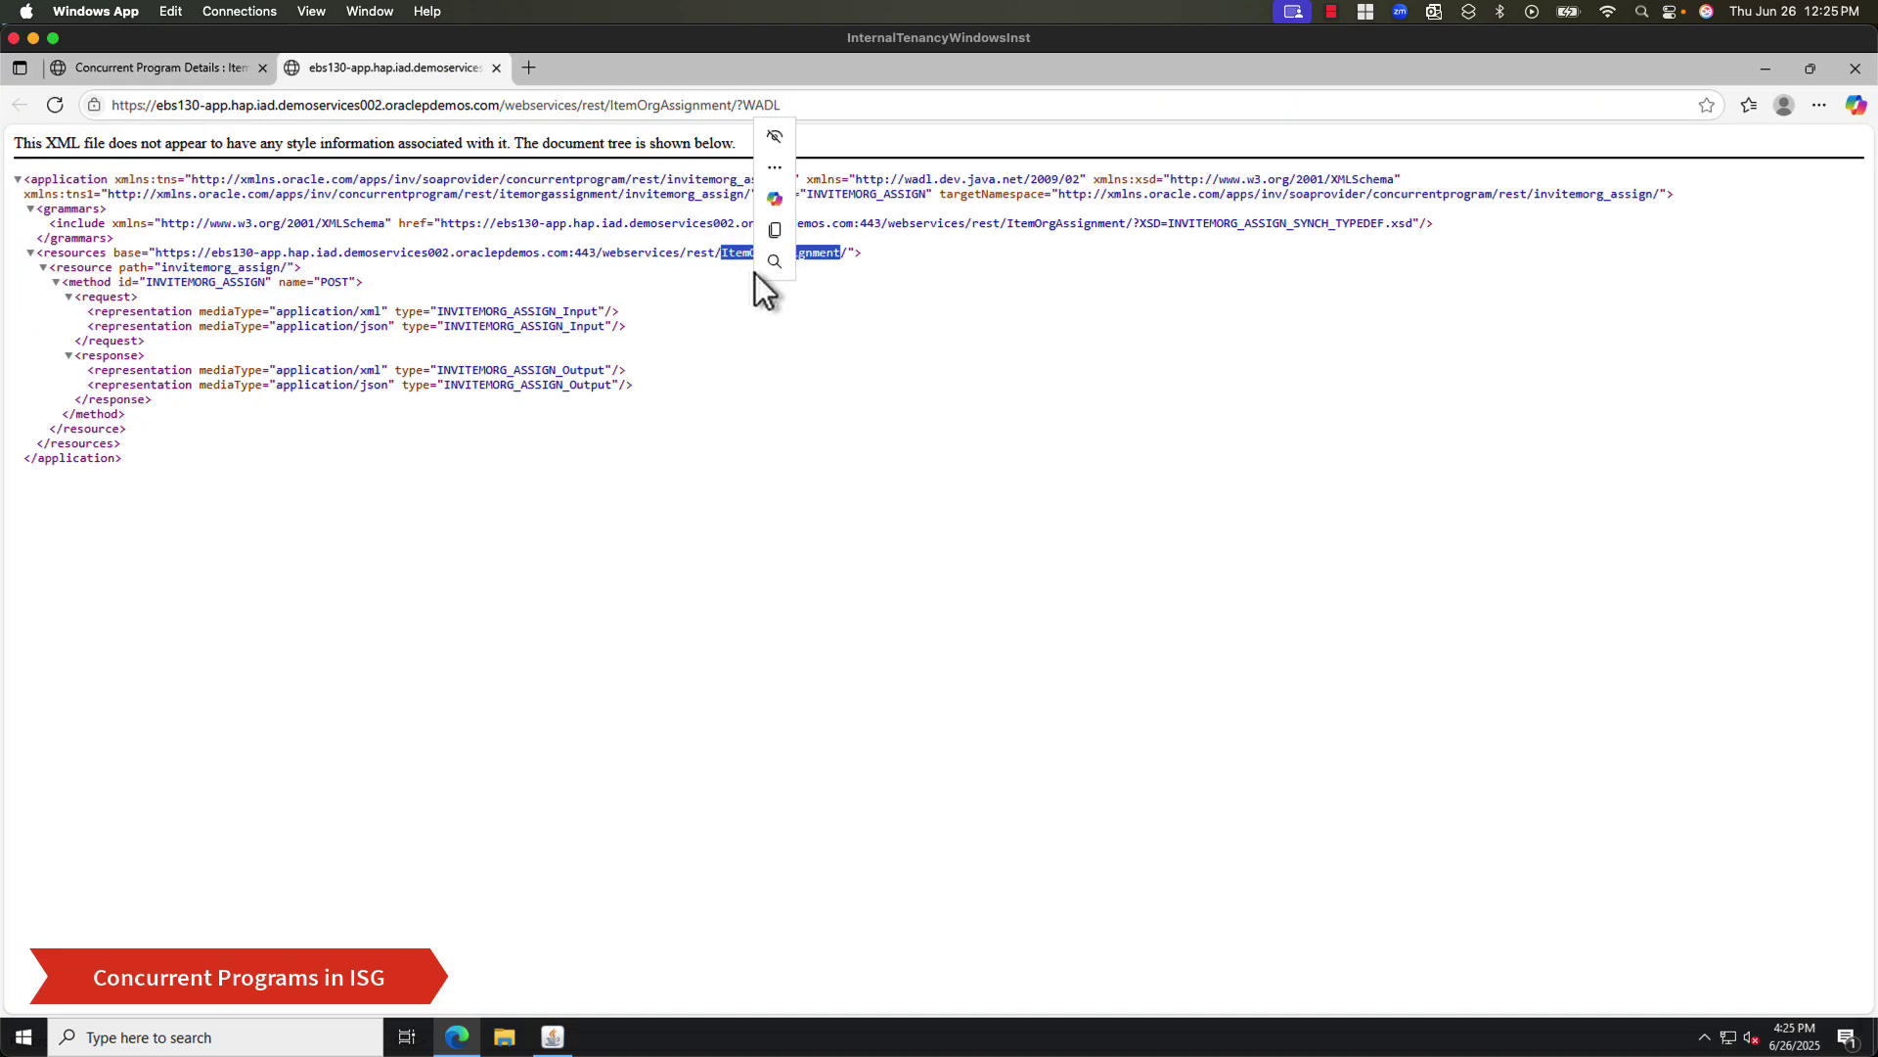
pyautogui.click(700, 308)
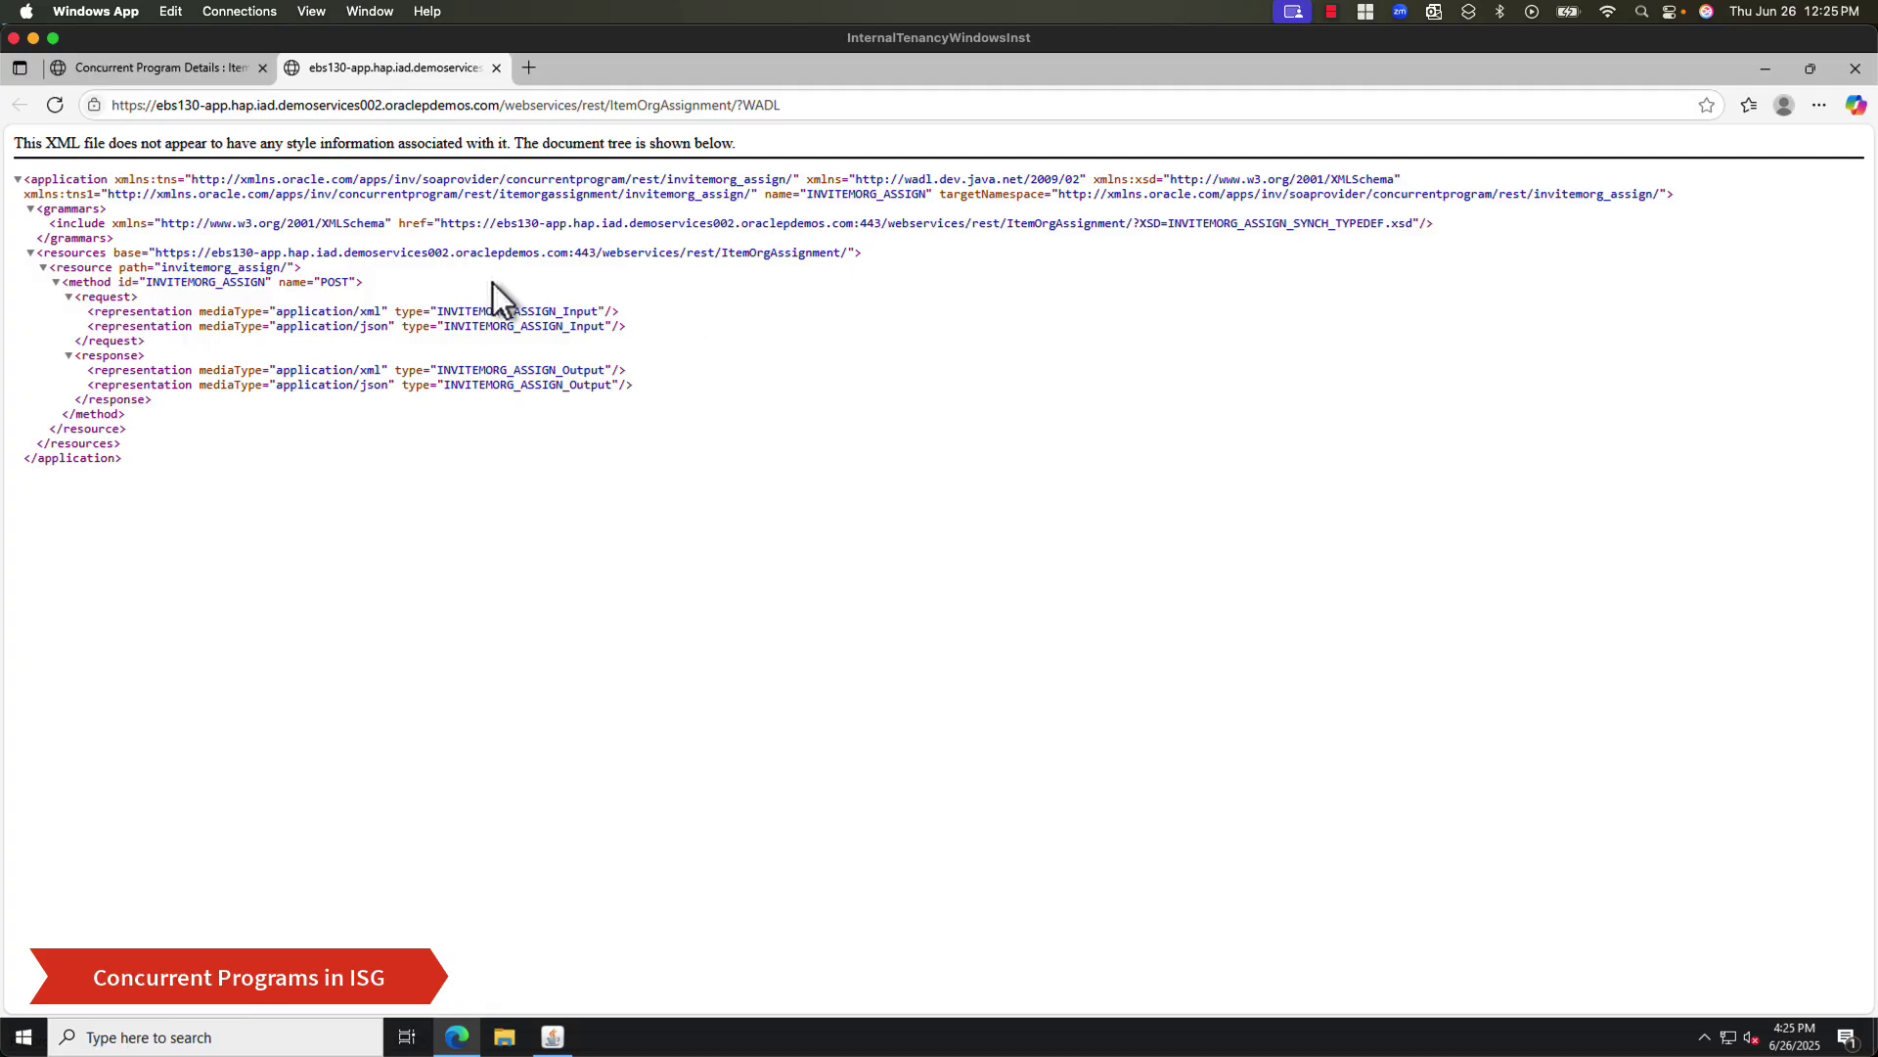
# - Highlight the invitemorg_assign resource path, POST method, INVITEMORG_ASSIGN_Input type and the schema include link
pyautogui.doubleClick(225, 267)
pyautogui.click(356, 295)
pyautogui.doubleClick(272, 266)
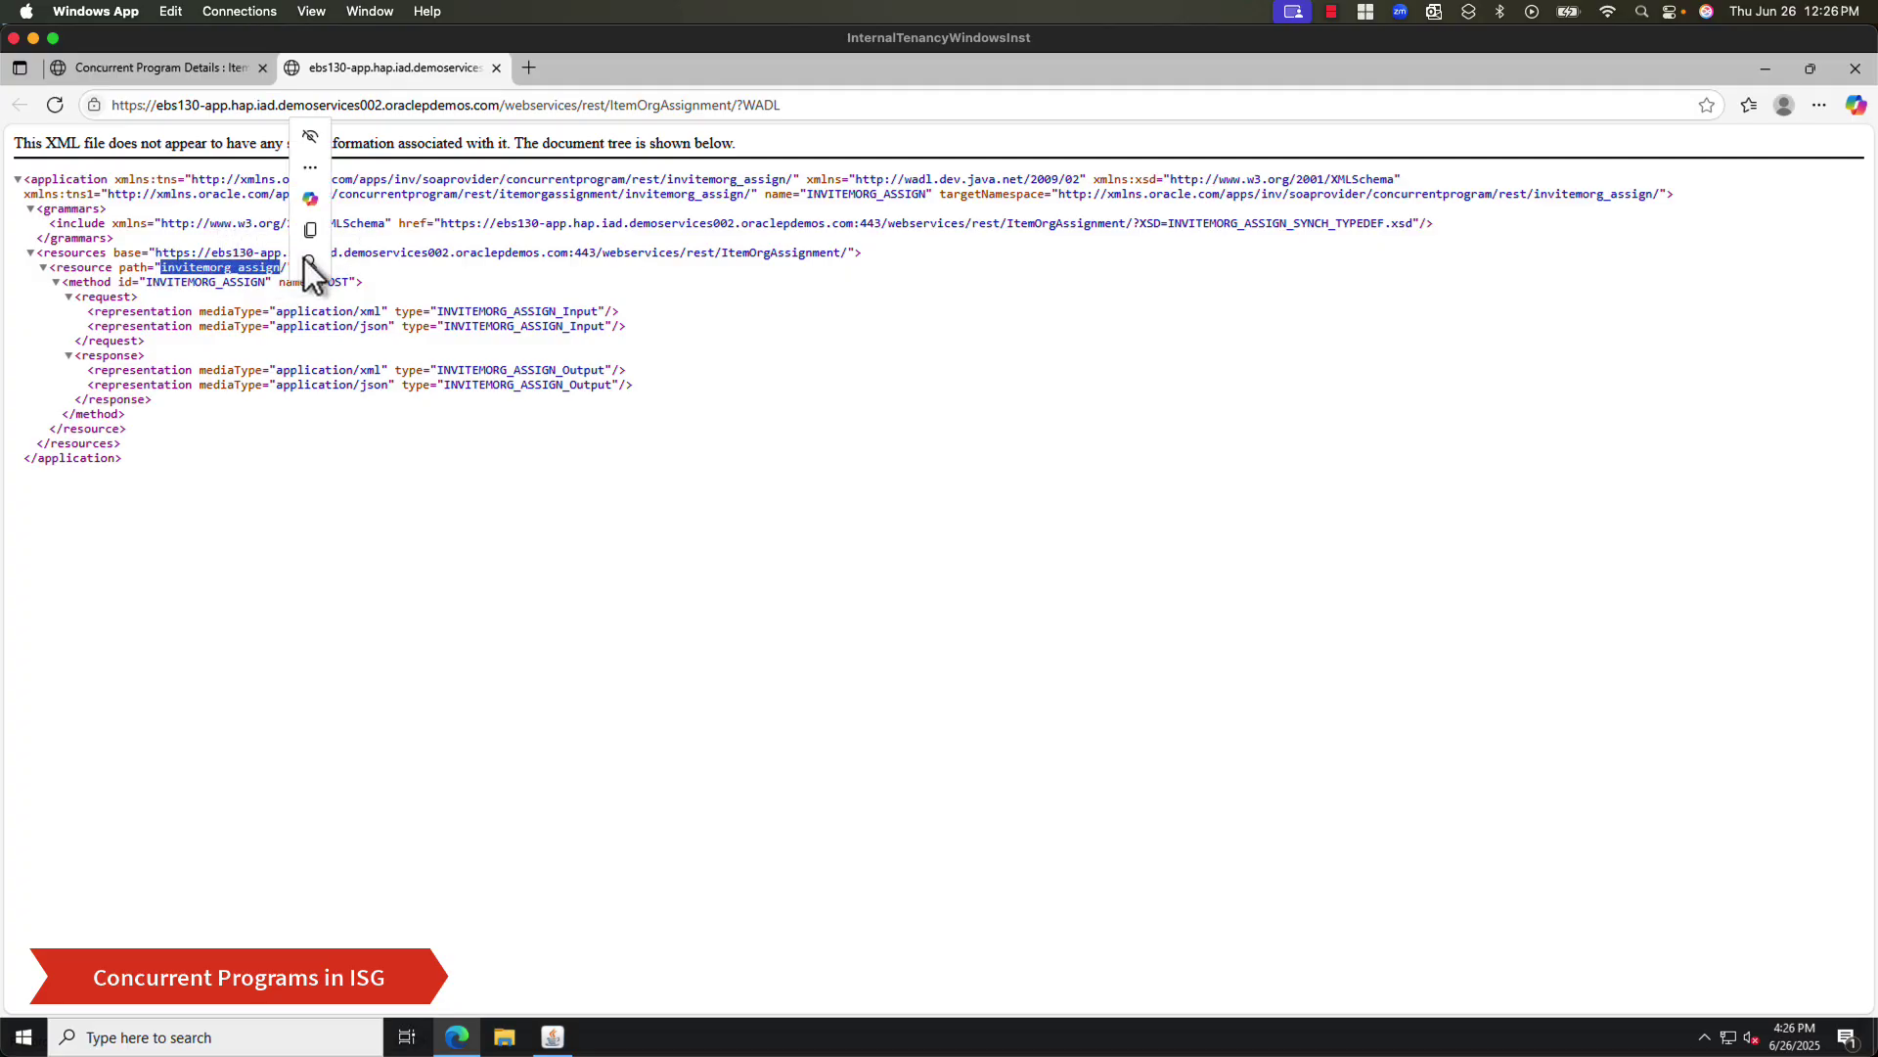
pyautogui.moveTo(847, 252); pyautogui.dragTo(153, 252)
pyautogui.click(337, 313)
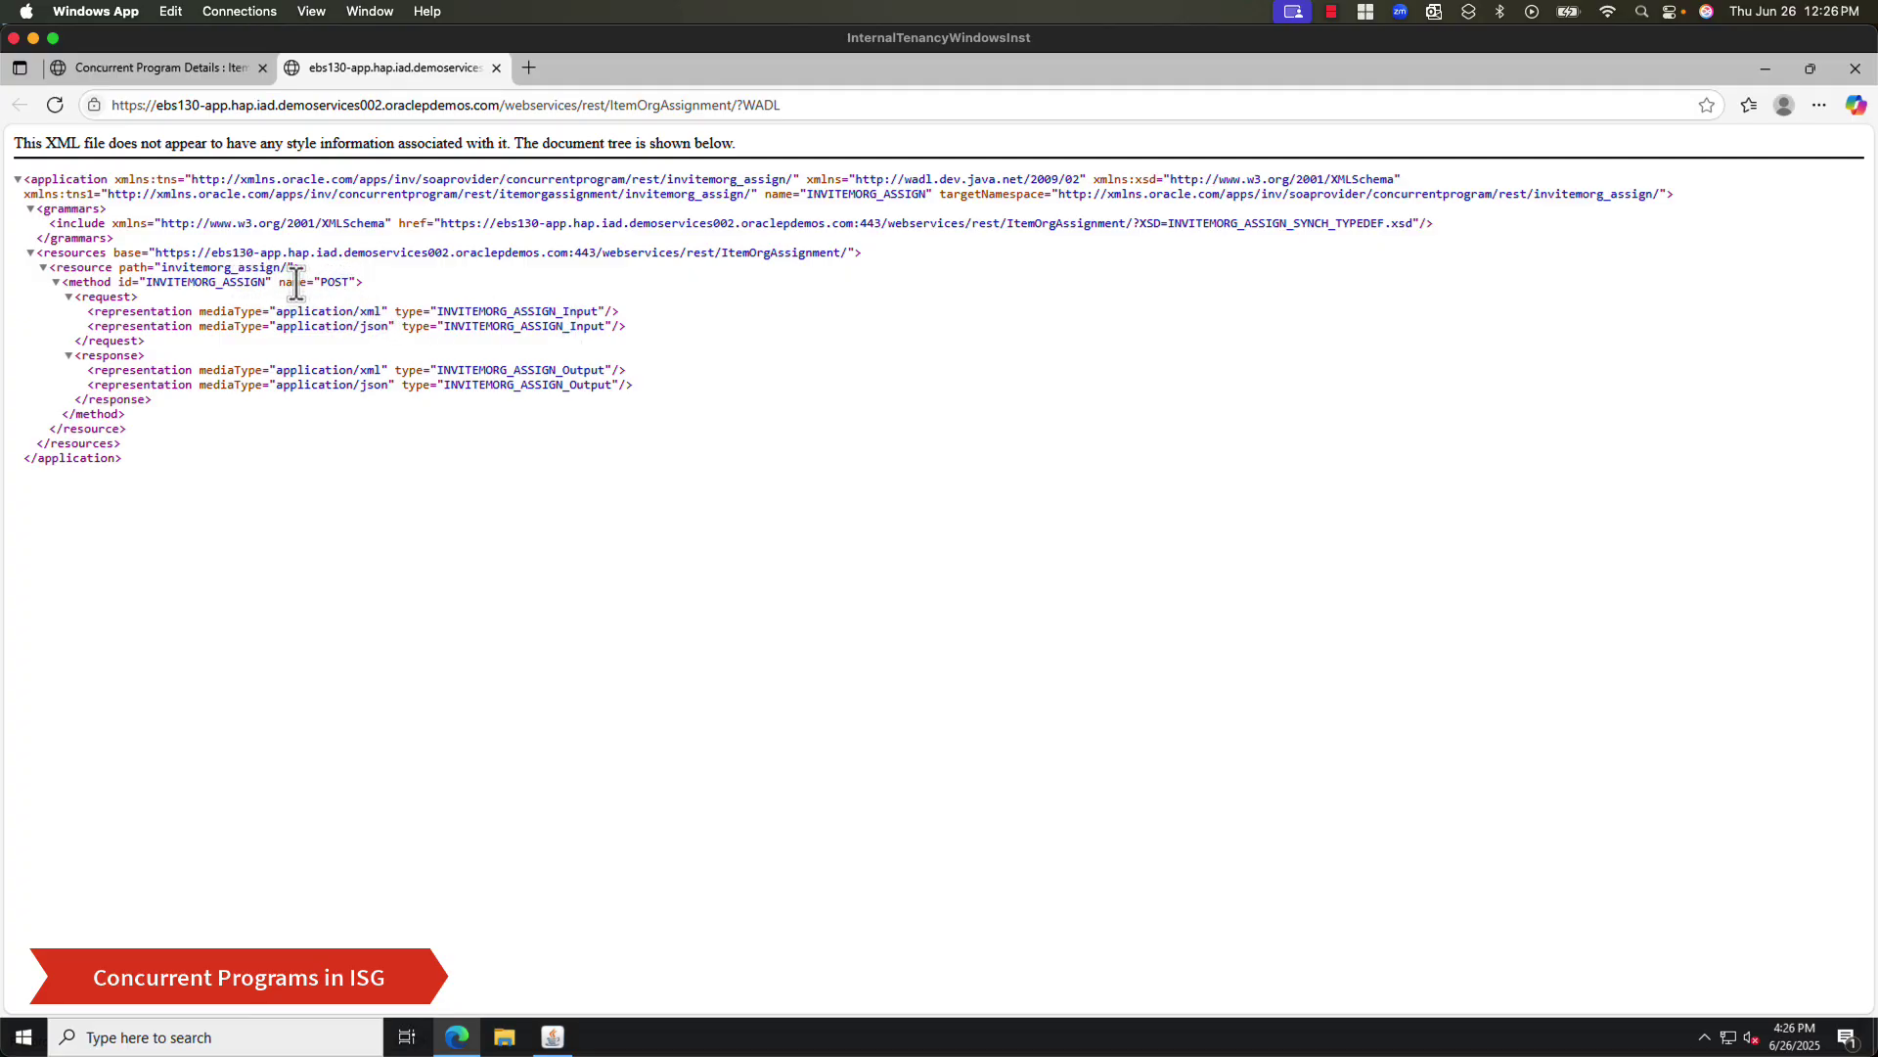
pyautogui.doubleClick(334, 283)
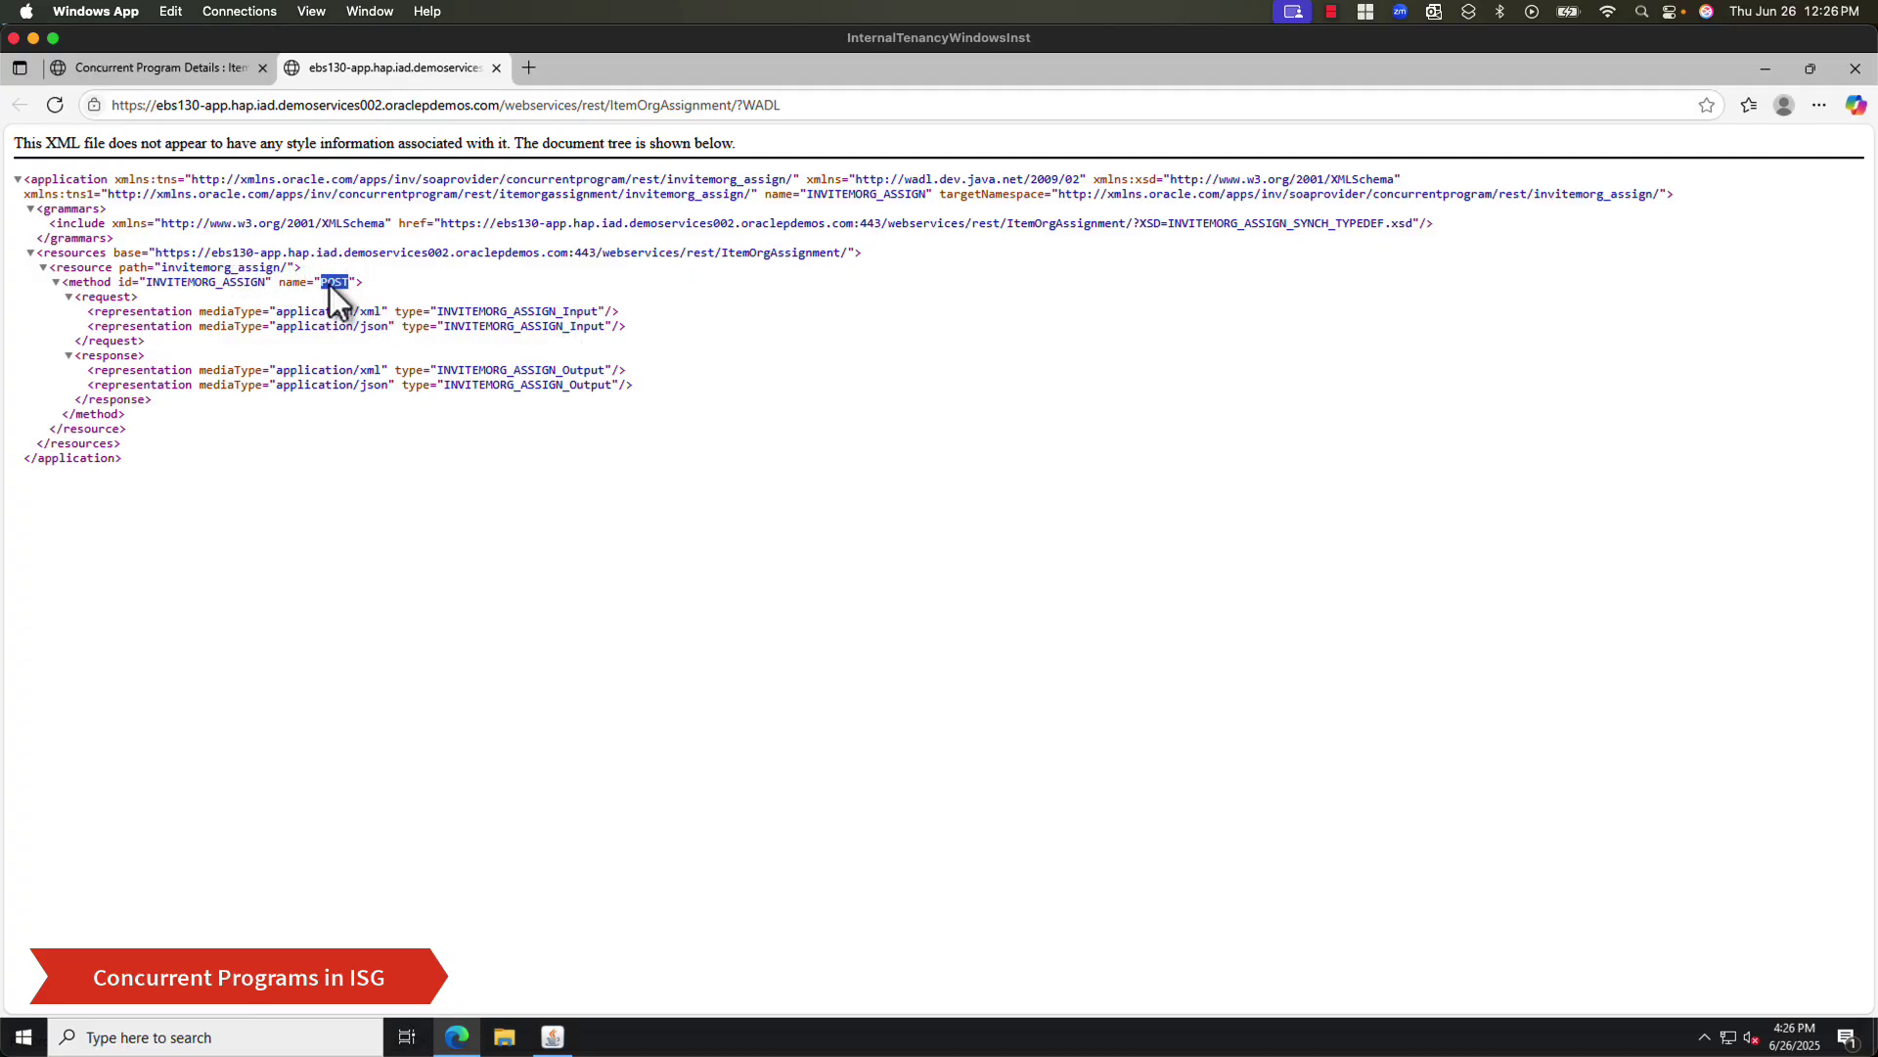
pyautogui.doubleClick(530, 311)
pyautogui.click(1221, 284)
pyautogui.moveTo(1414, 224); pyautogui.dragTo(440, 222)
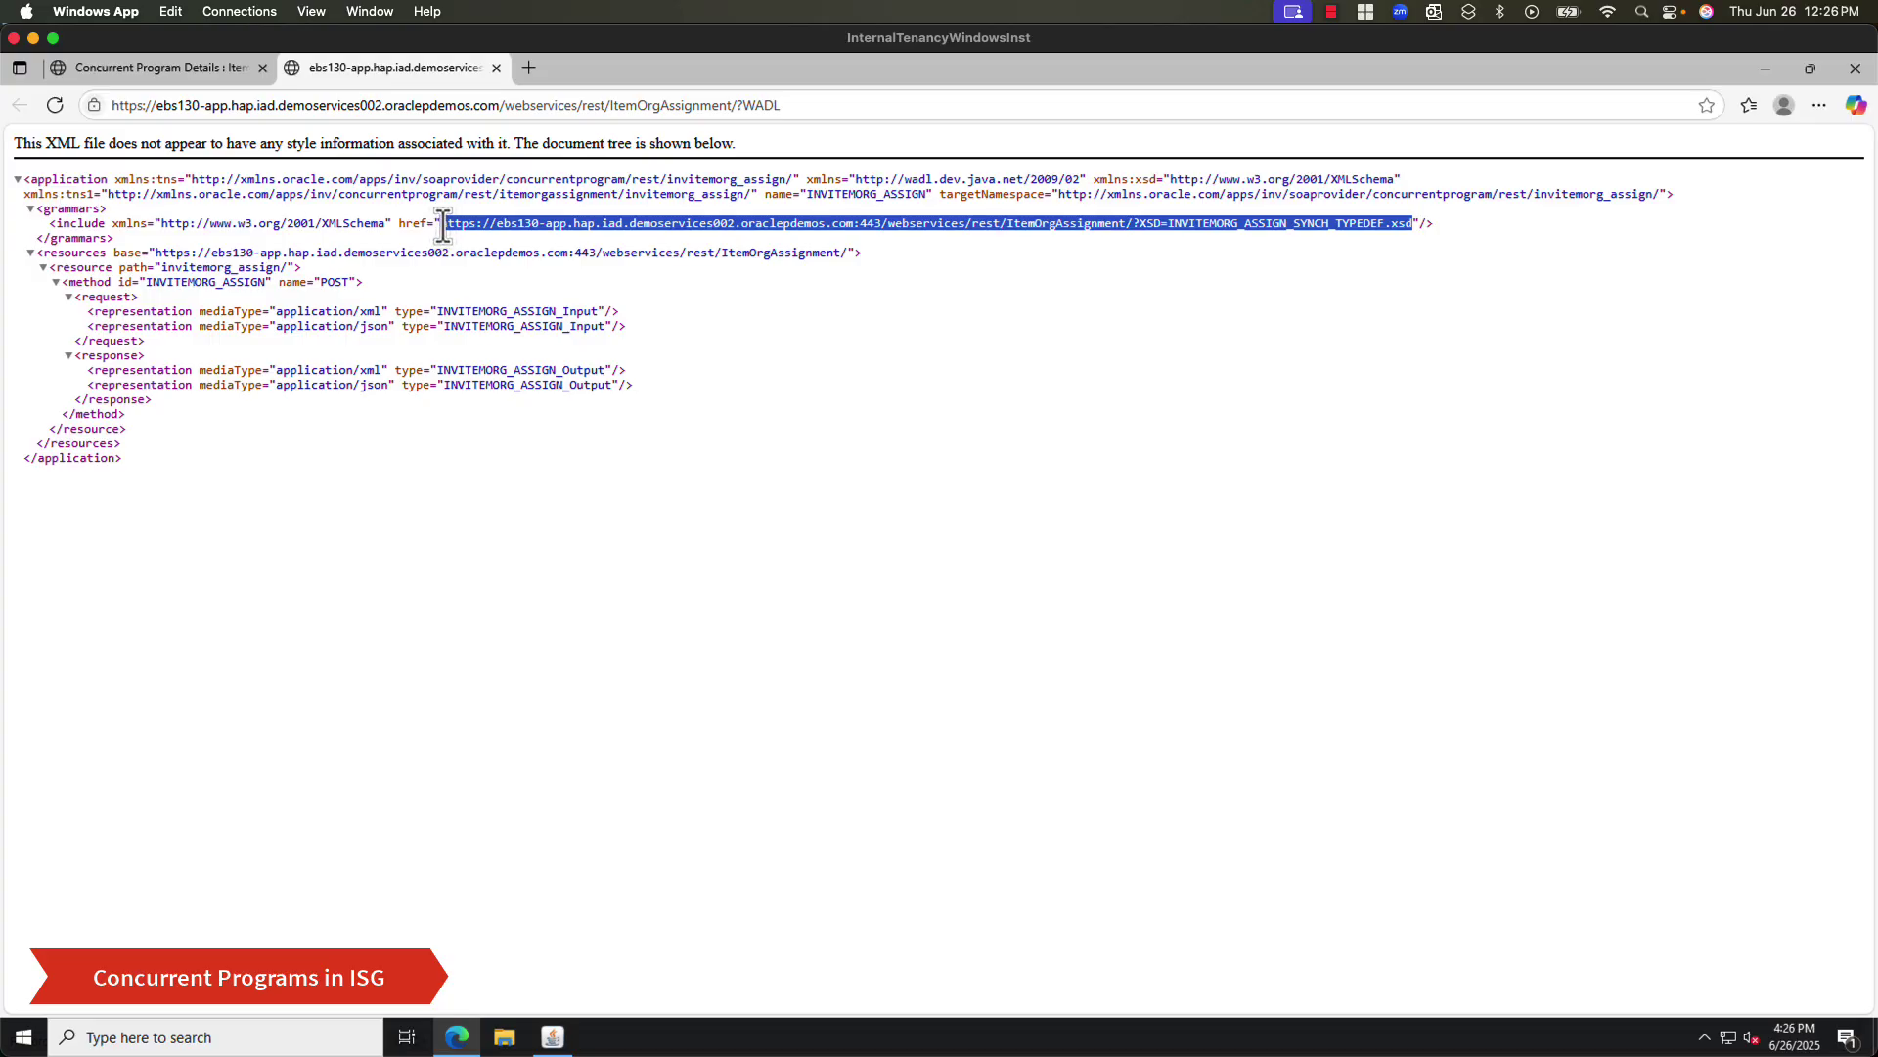
# - Load the copied ItemOrgAssignment XSD schema URL in a new browser tab
pyautogui.click(530, 66)
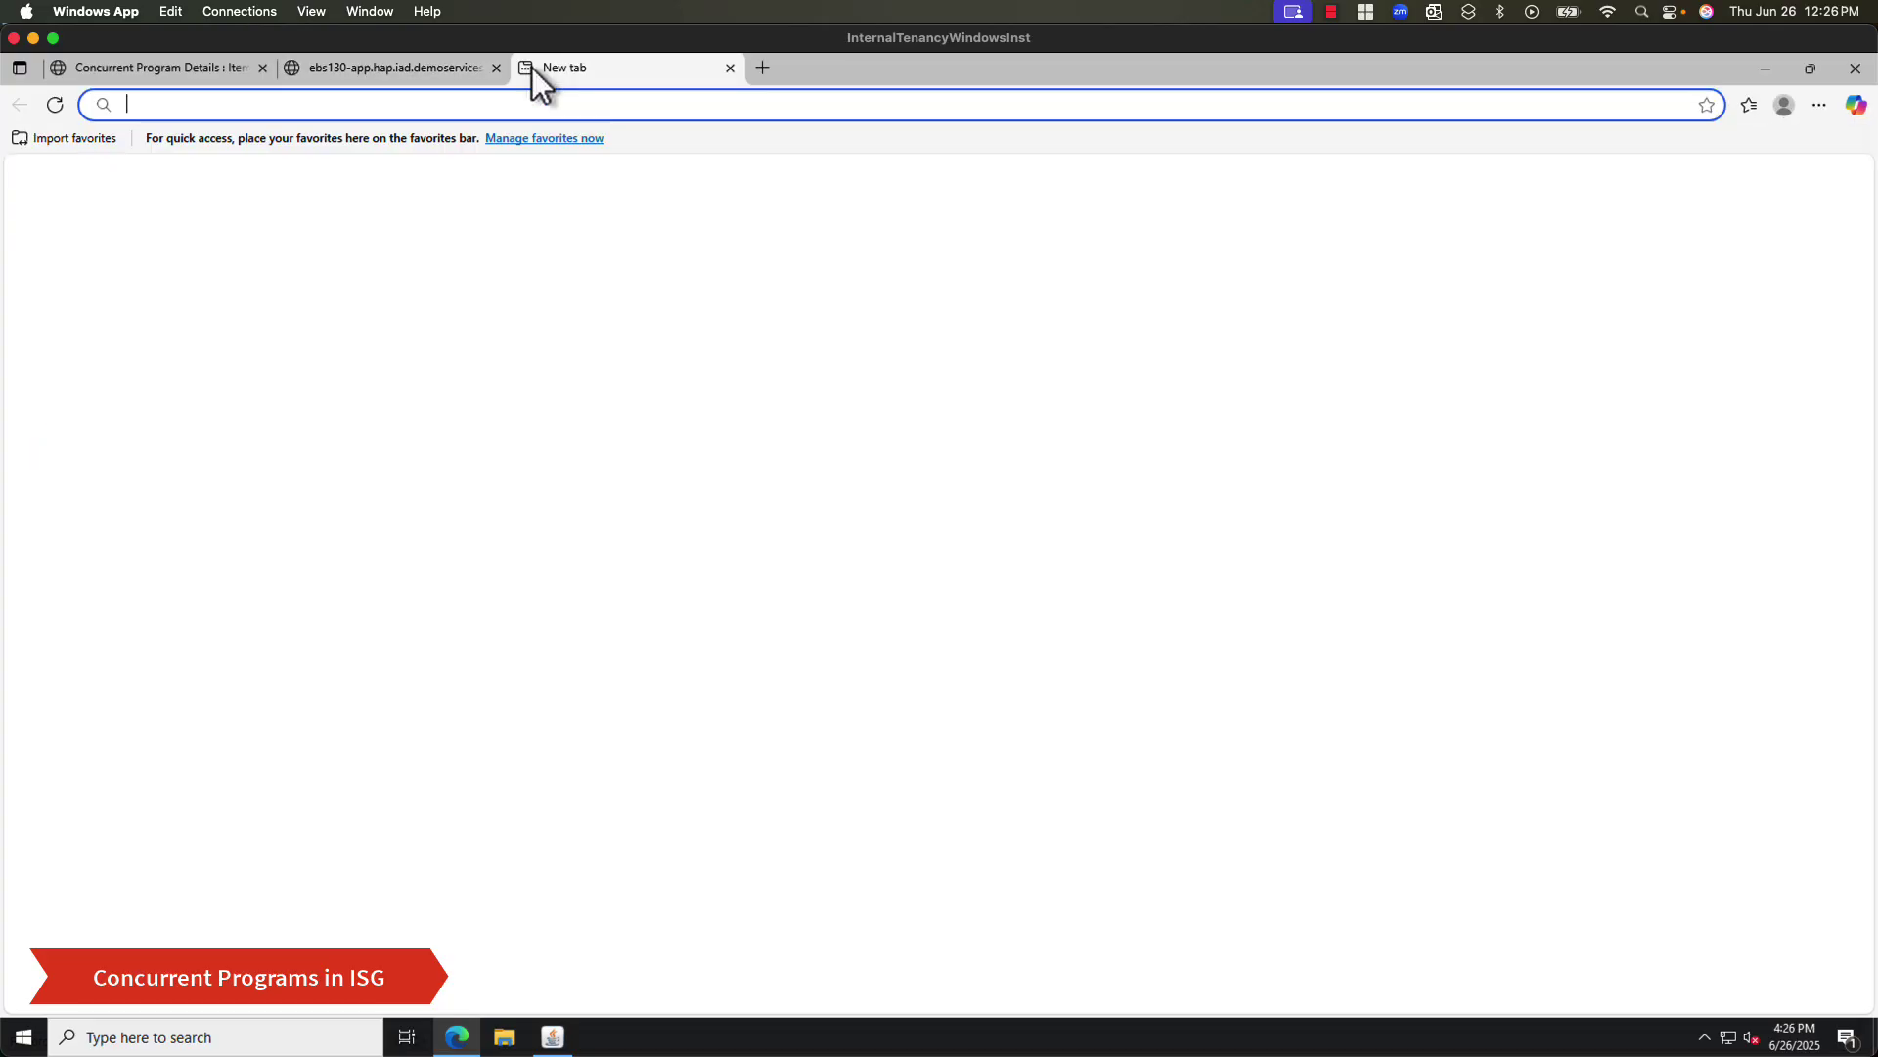
pyautogui.write('https://ebs130-app.hap.iad.demoservices002.oraclepdemos.com/webservices/rest/ItemOrgAssignment/?XSD=INVITEMORG_ASSIGN_SYNCH_TYPEDEF.xsd')
pyautogui.press('Return')
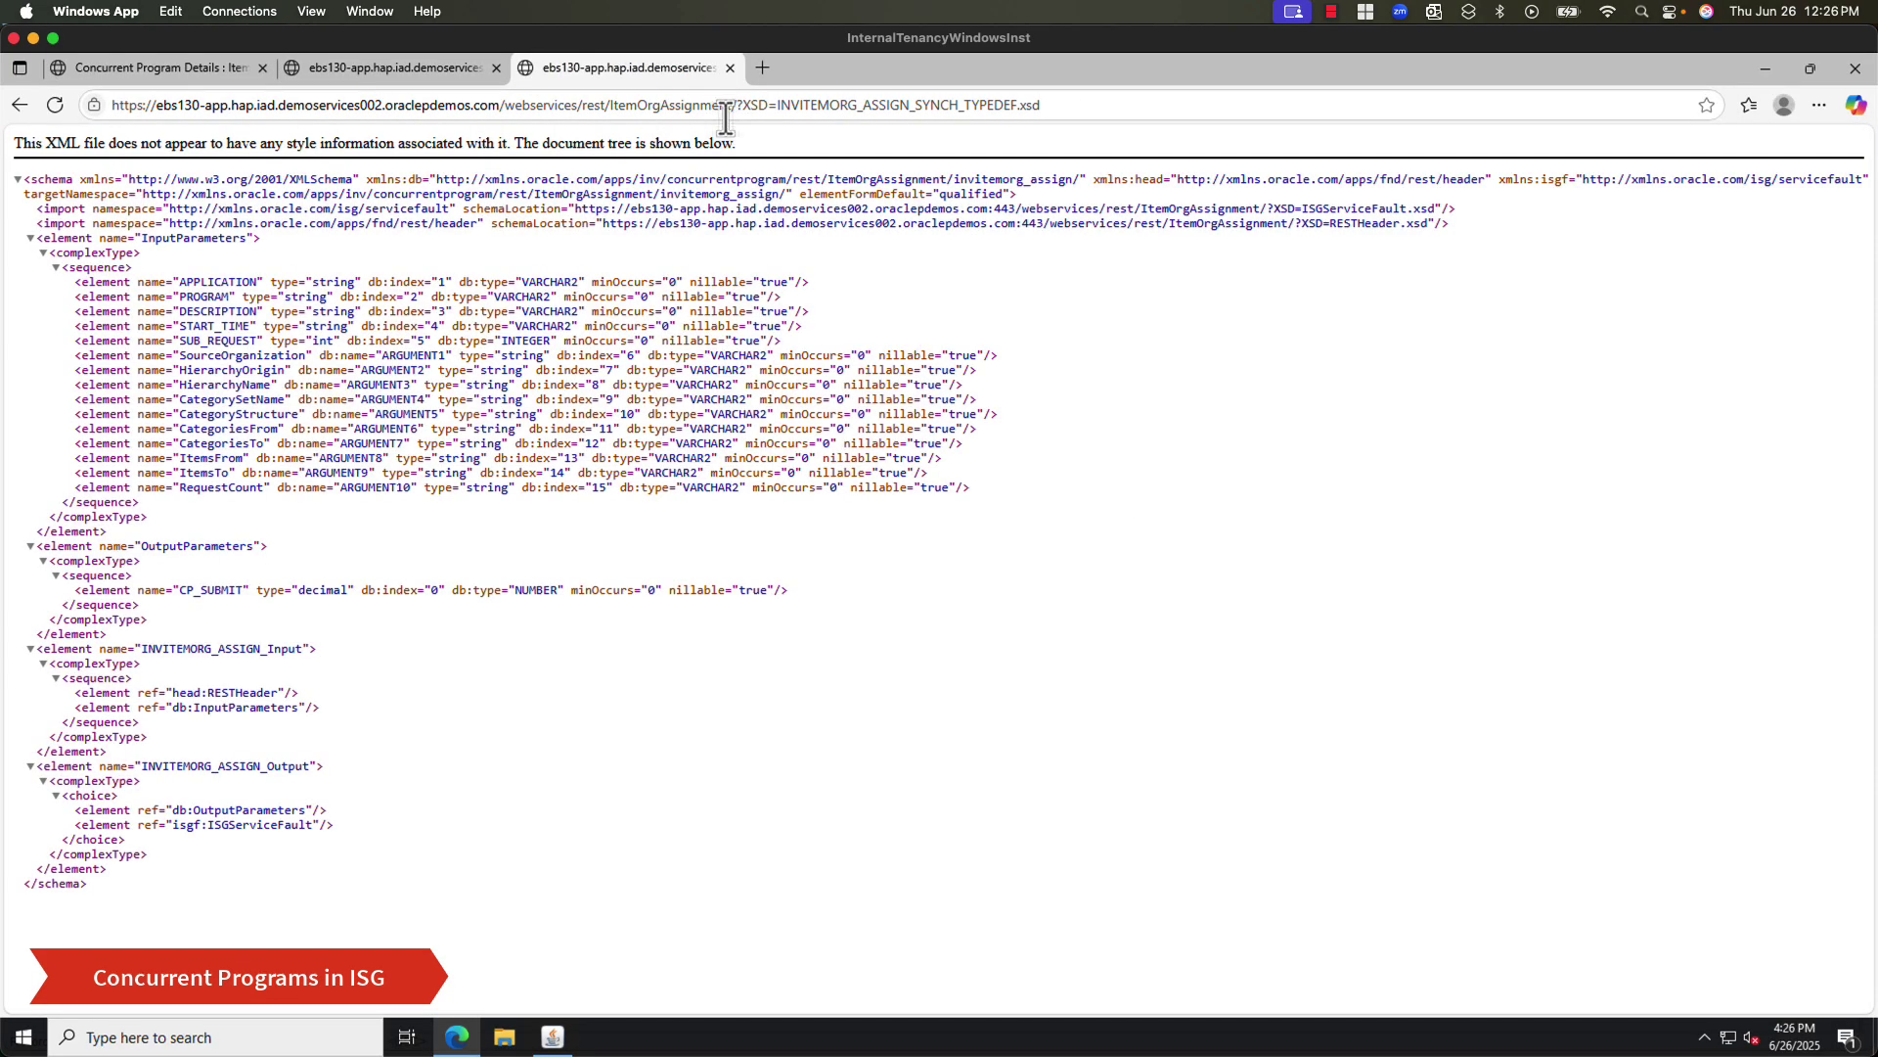
# - Review the InputParameters APPLICATION and PROGRAM elements and the CP_SUBMIT output parameter
pyautogui.doubleClick(199, 237)
pyautogui.doubleClick(192, 544)
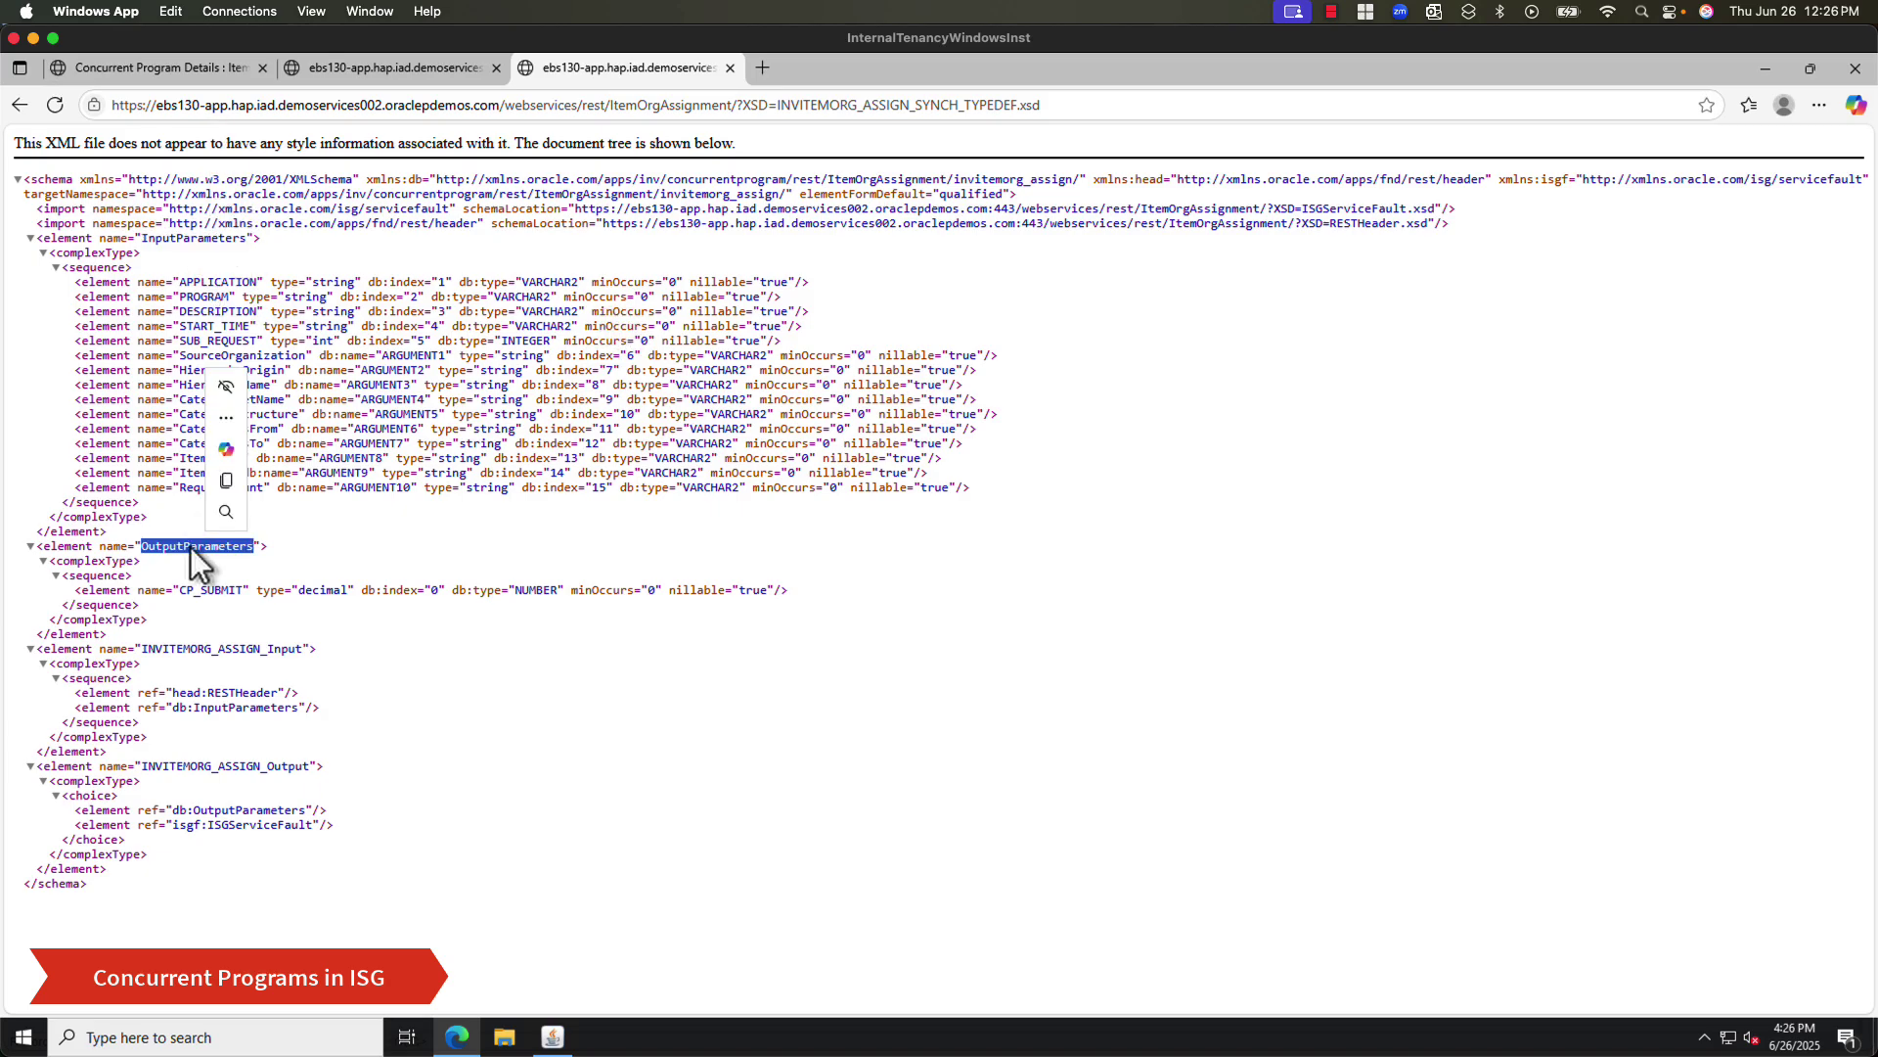
pyautogui.click(278, 339)
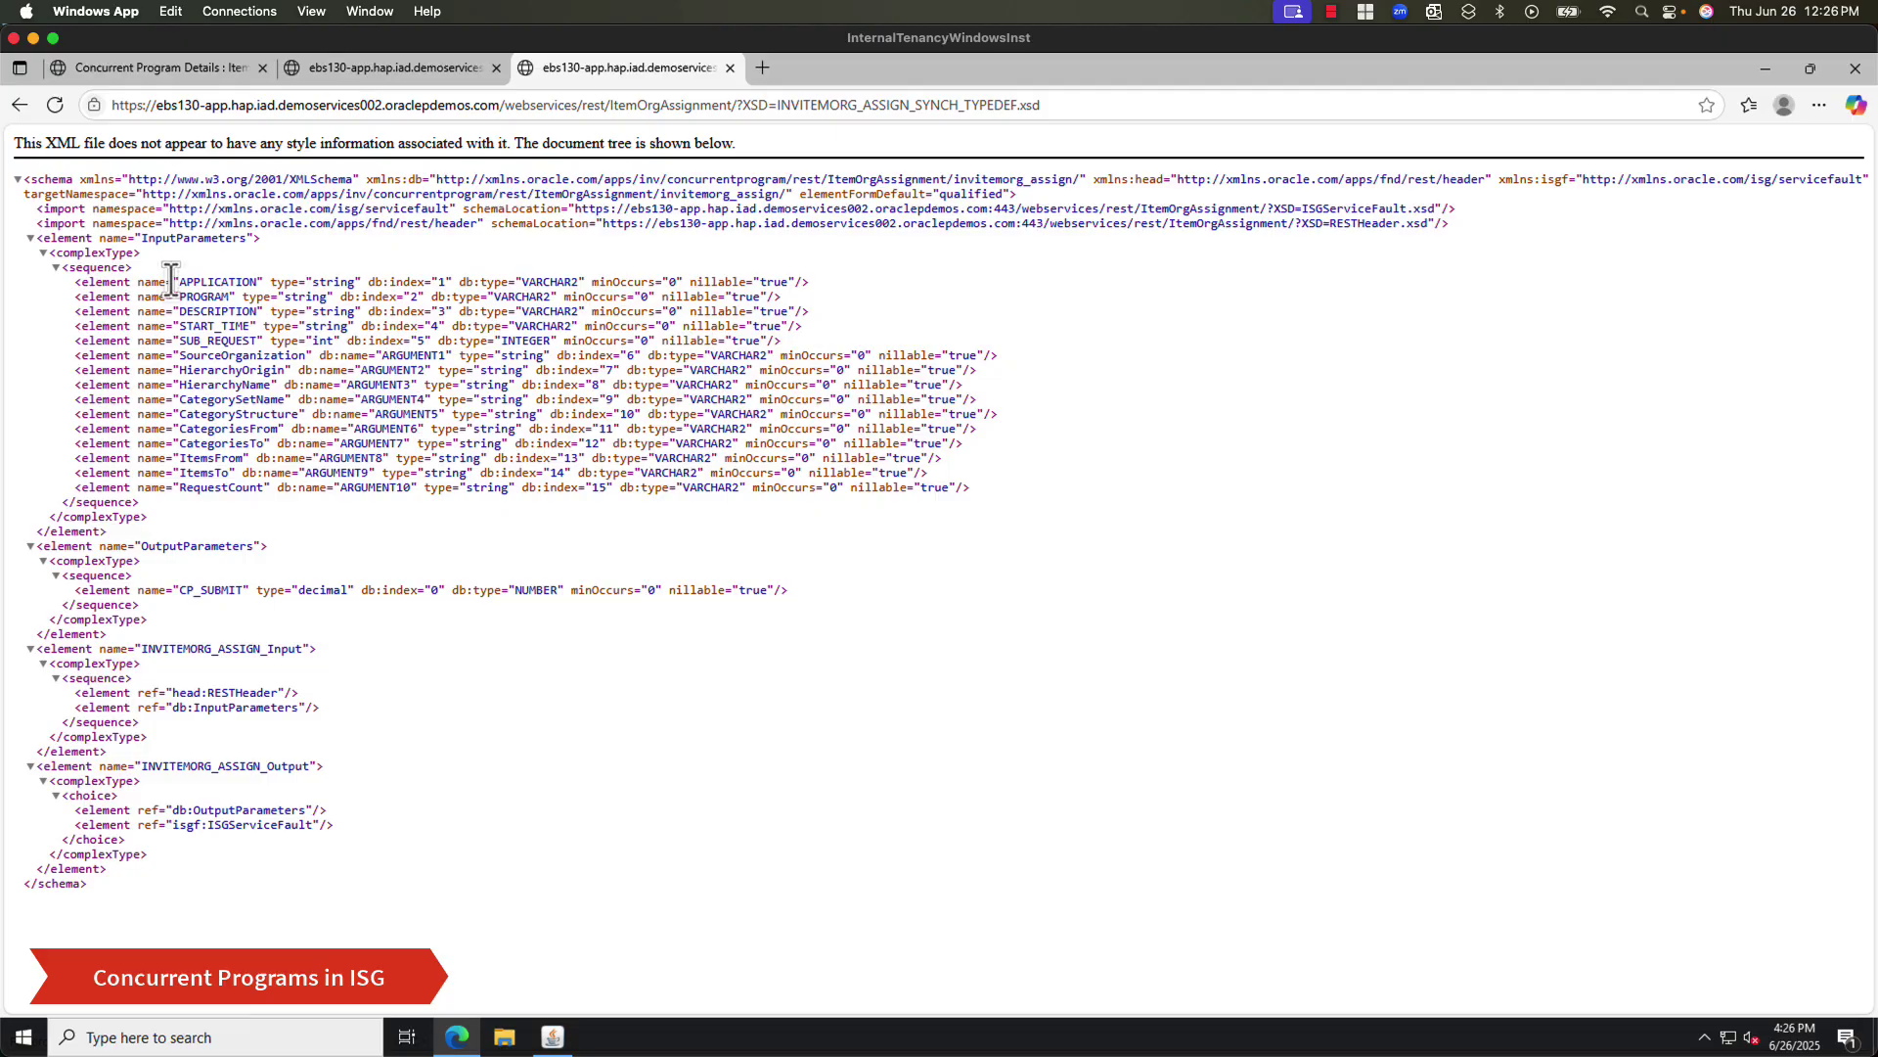
pyautogui.moveTo(72, 280); pyautogui.dragTo(811, 298)
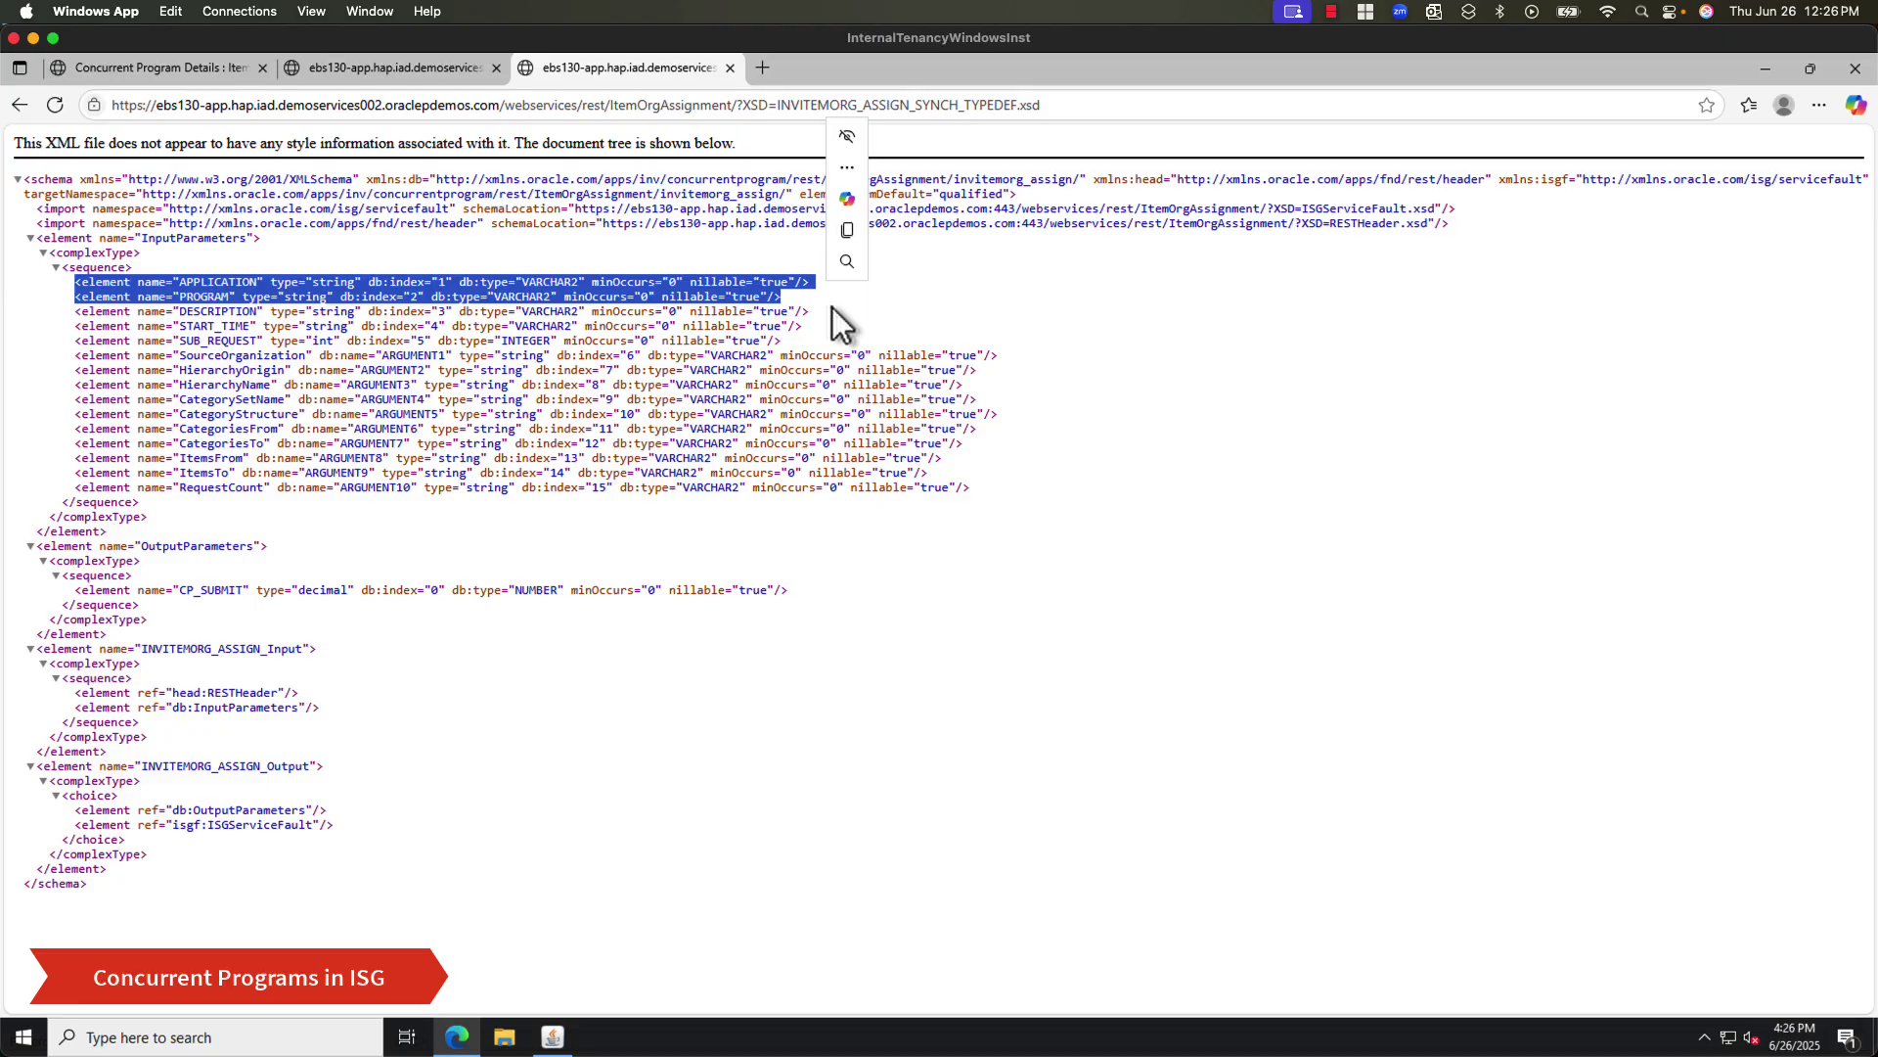
pyautogui.click(832, 307)
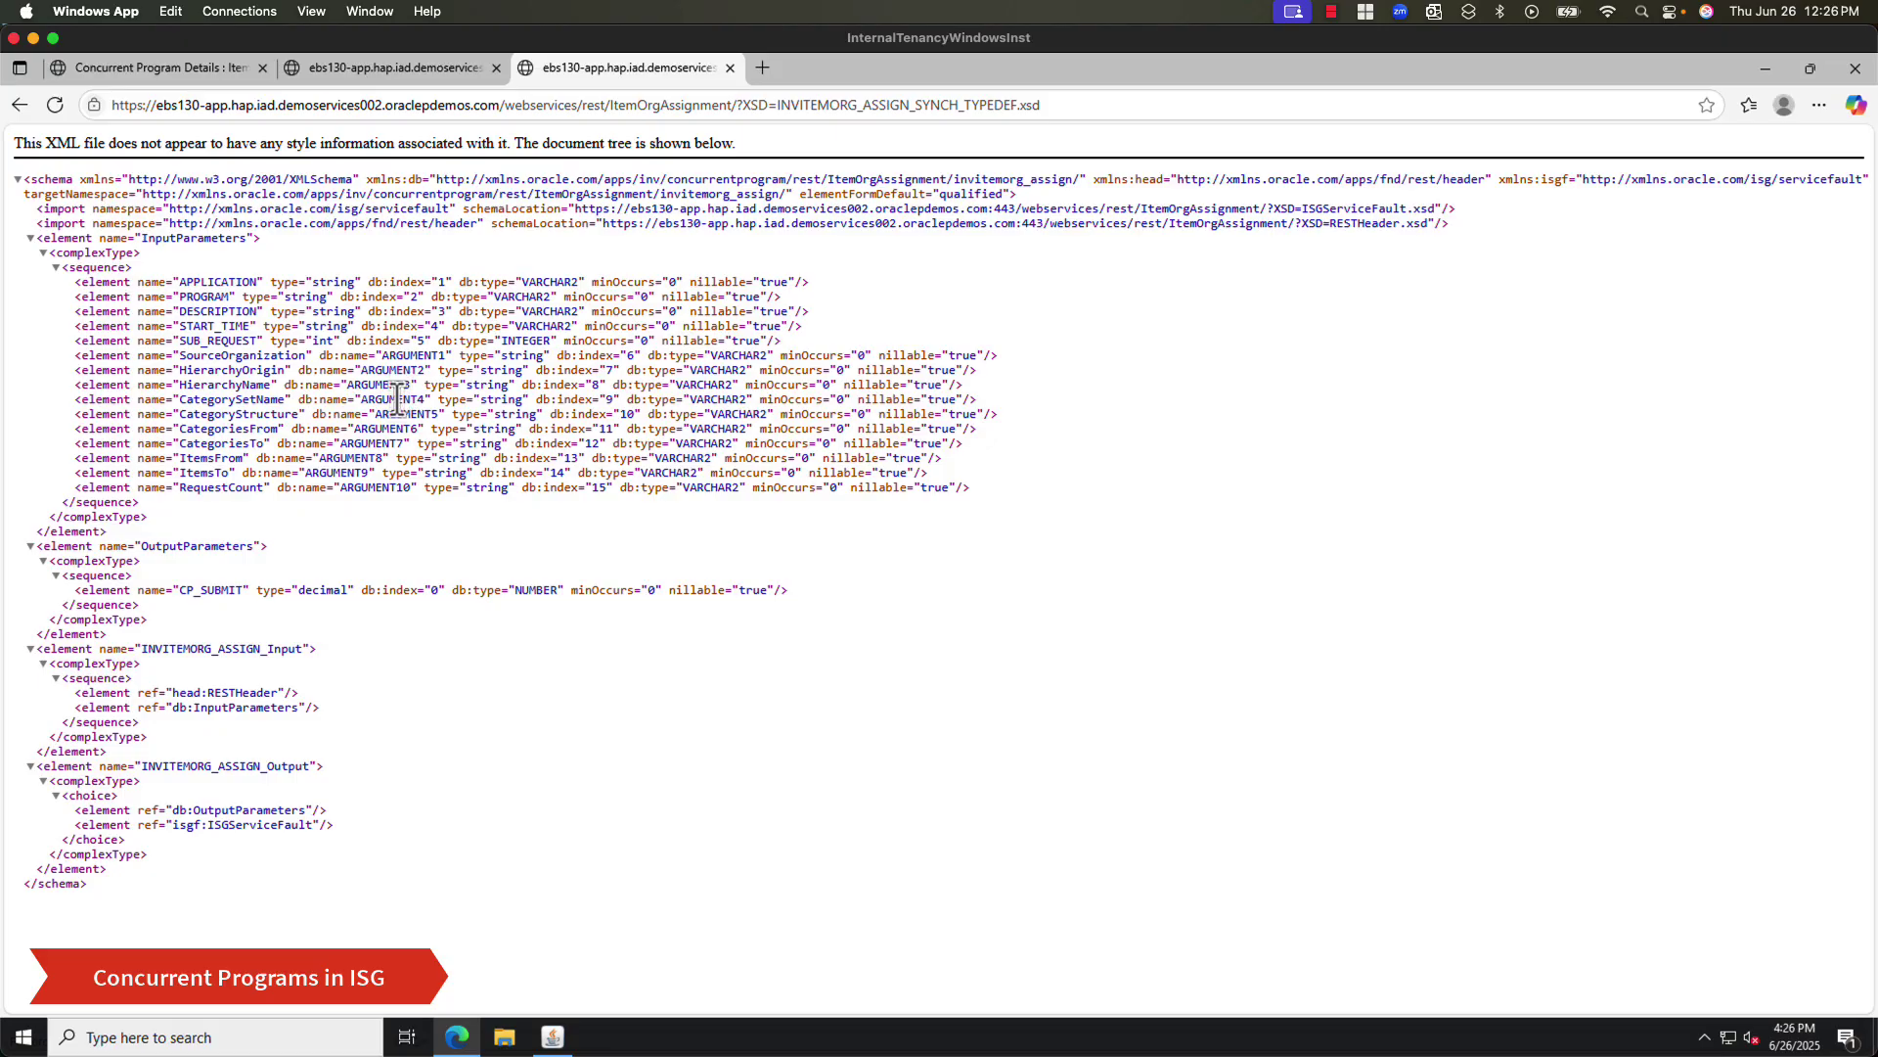
pyautogui.doubleClick(206, 546)
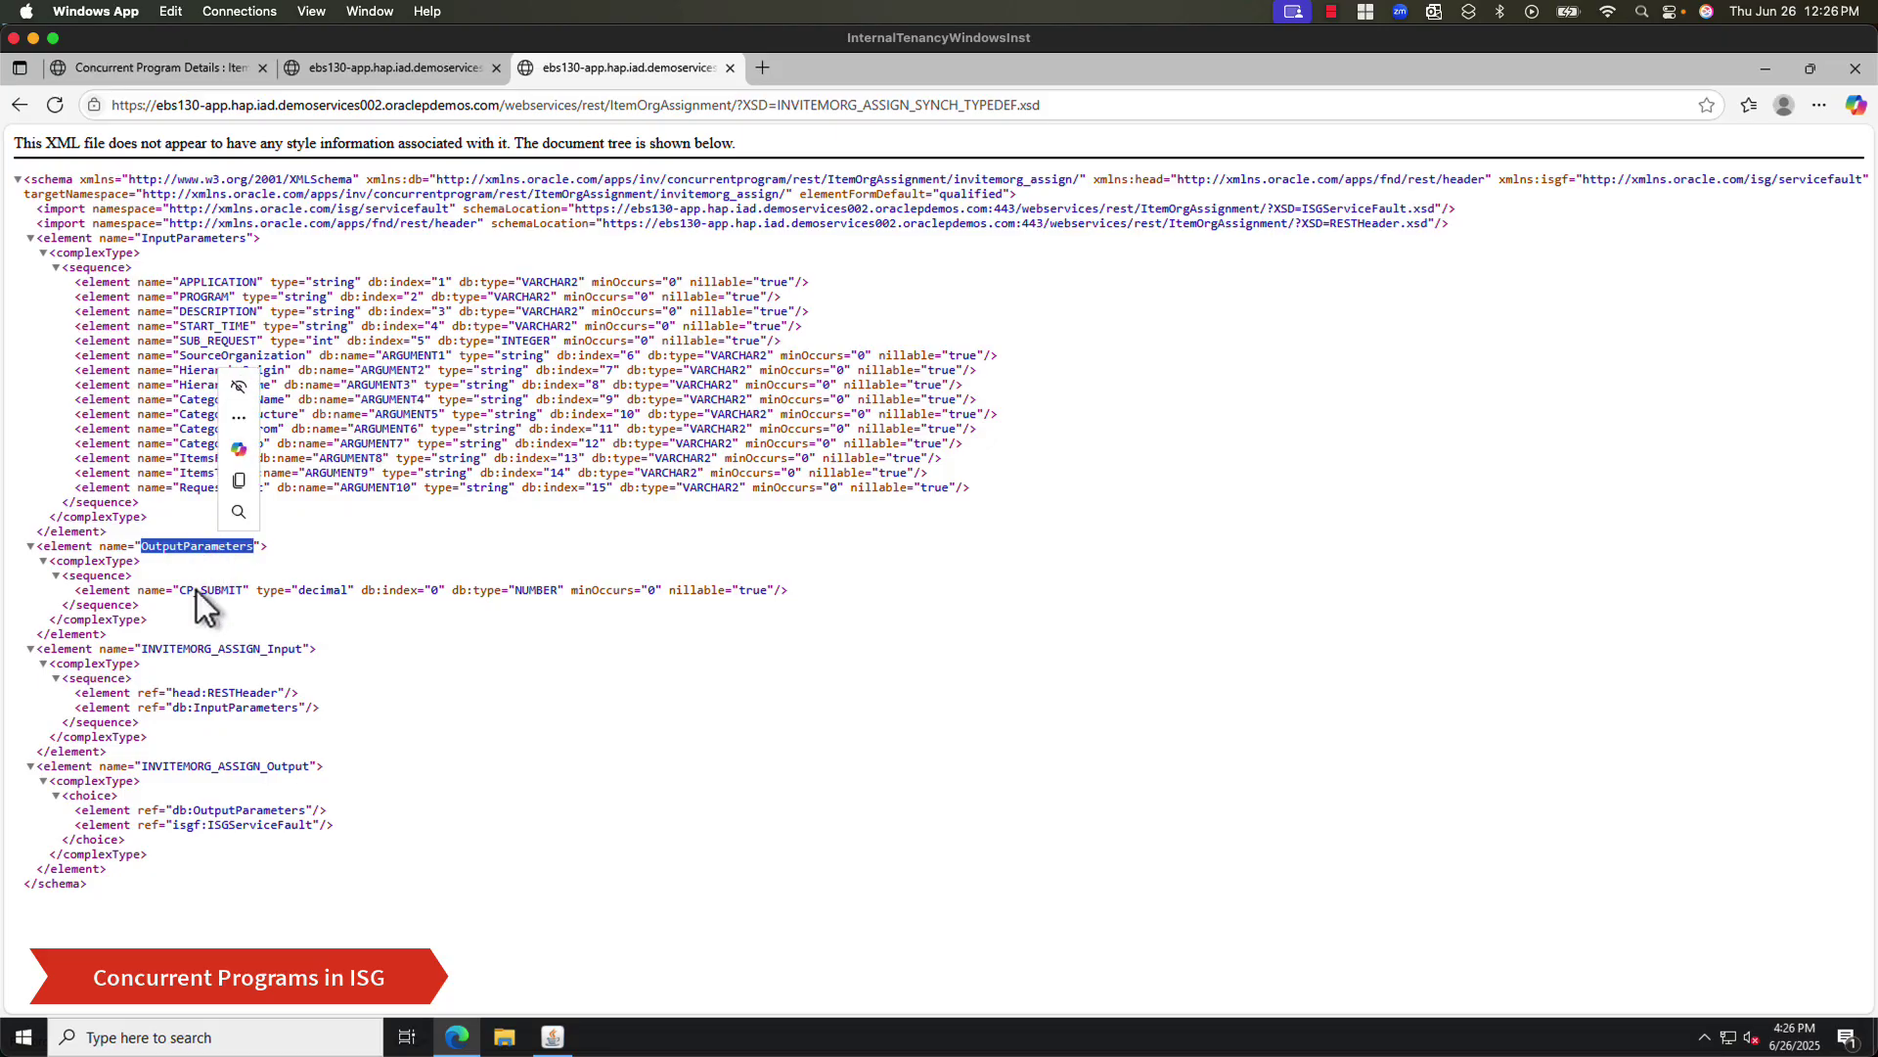
pyautogui.doubleClick(207, 590)
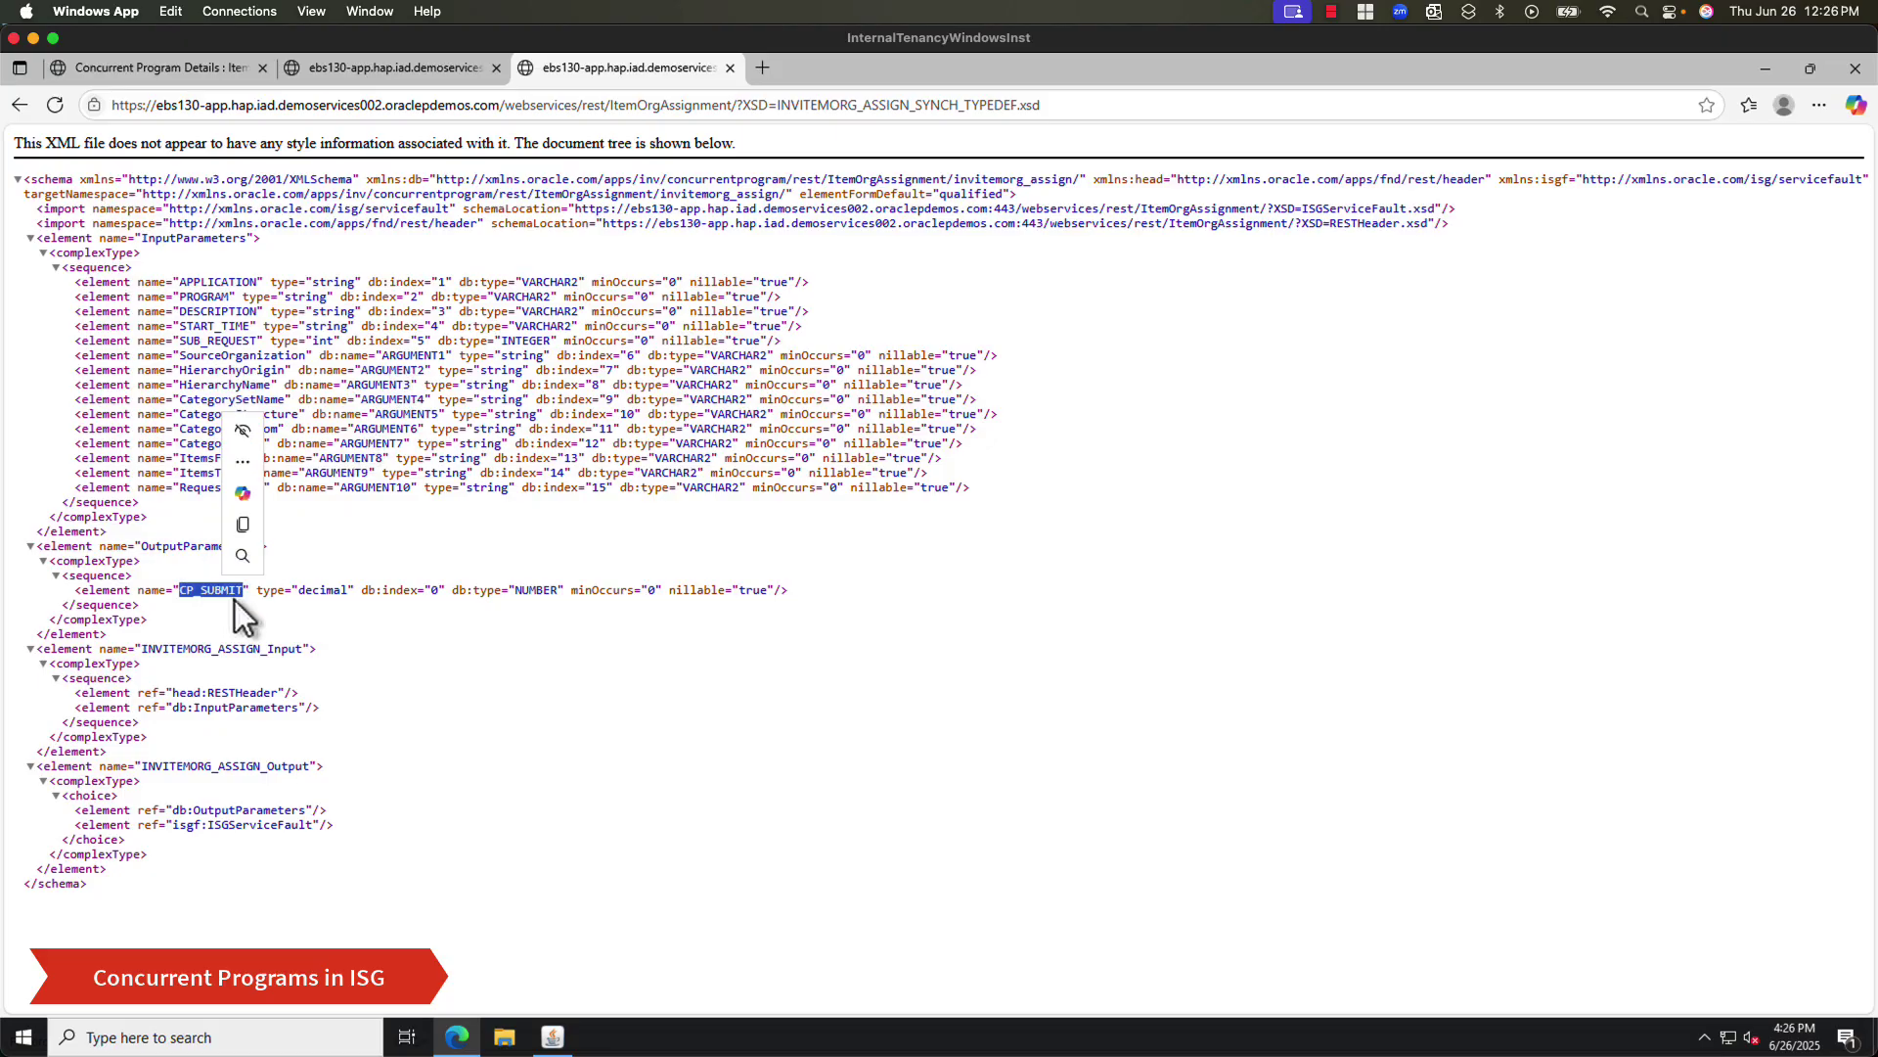
pyautogui.click(414, 629)
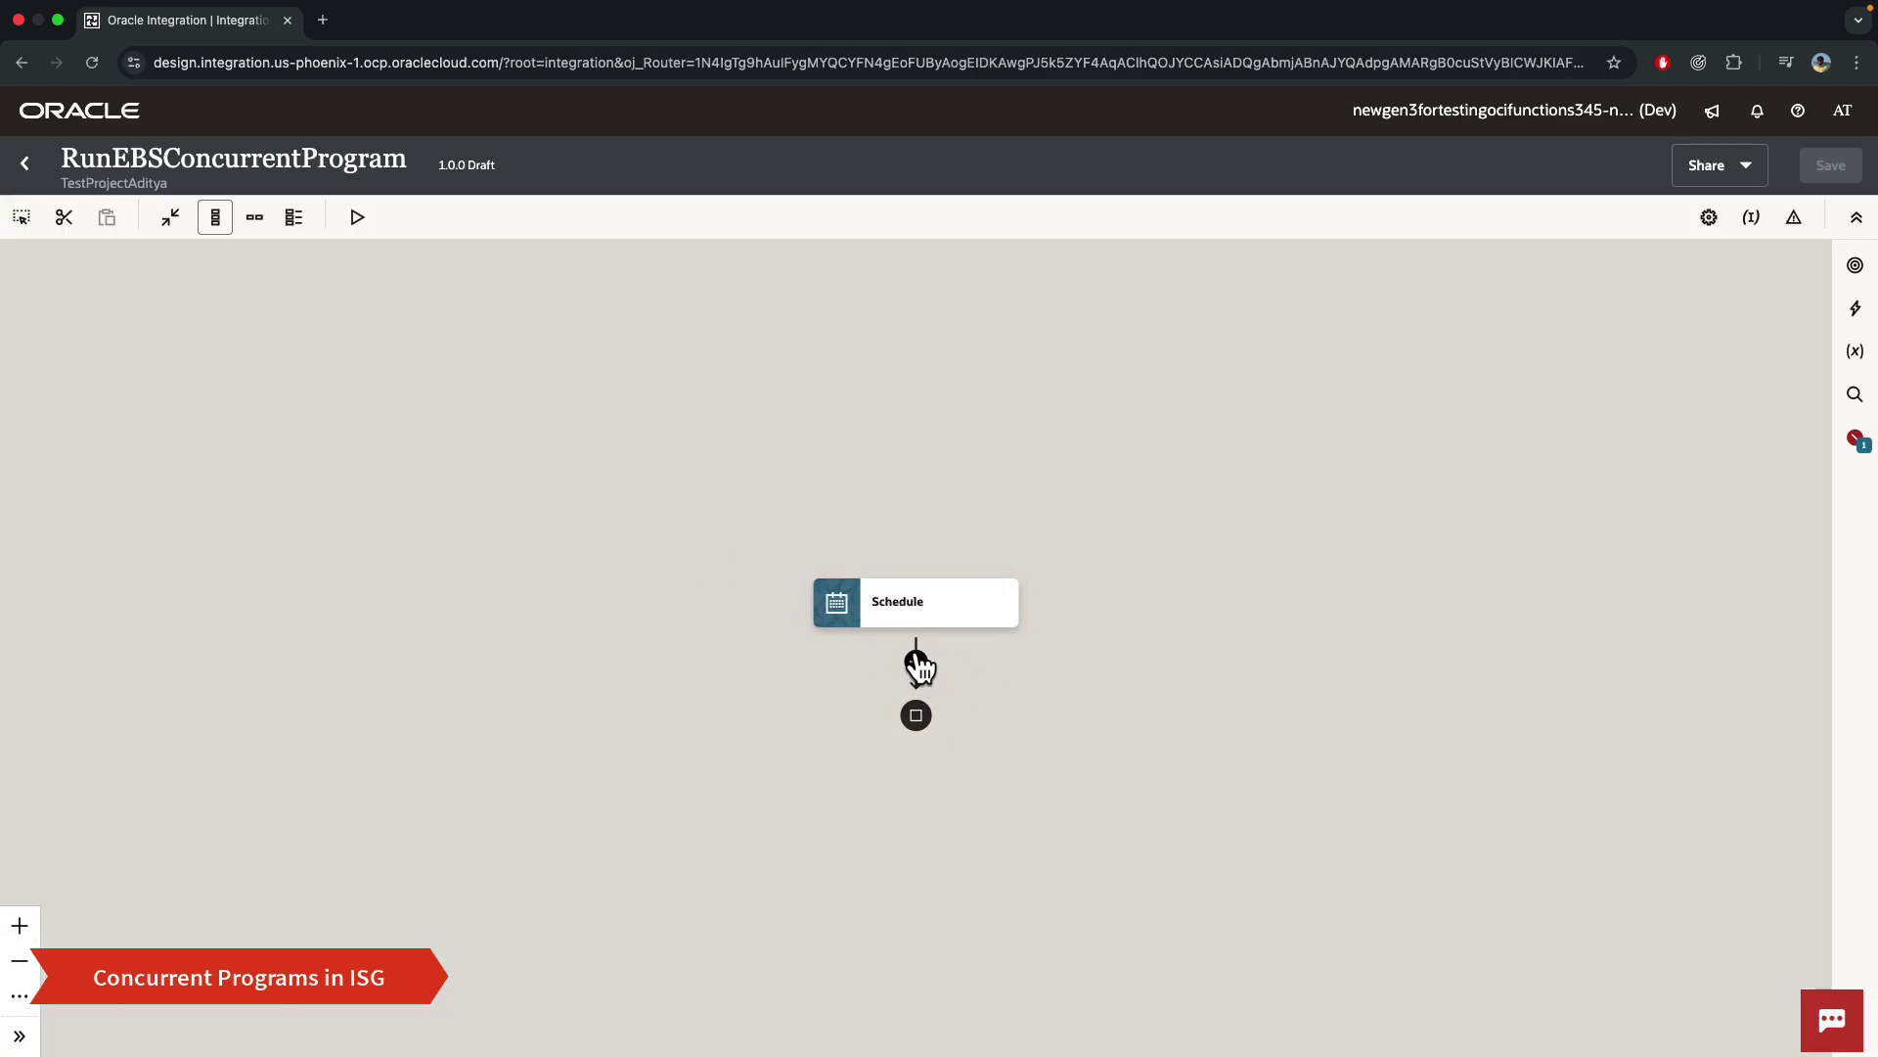
# - Add an EBS connection invoke after the Schedule trigger and advance to web services configuration
pyautogui.click(918, 663)
pyautogui.click(984, 612)
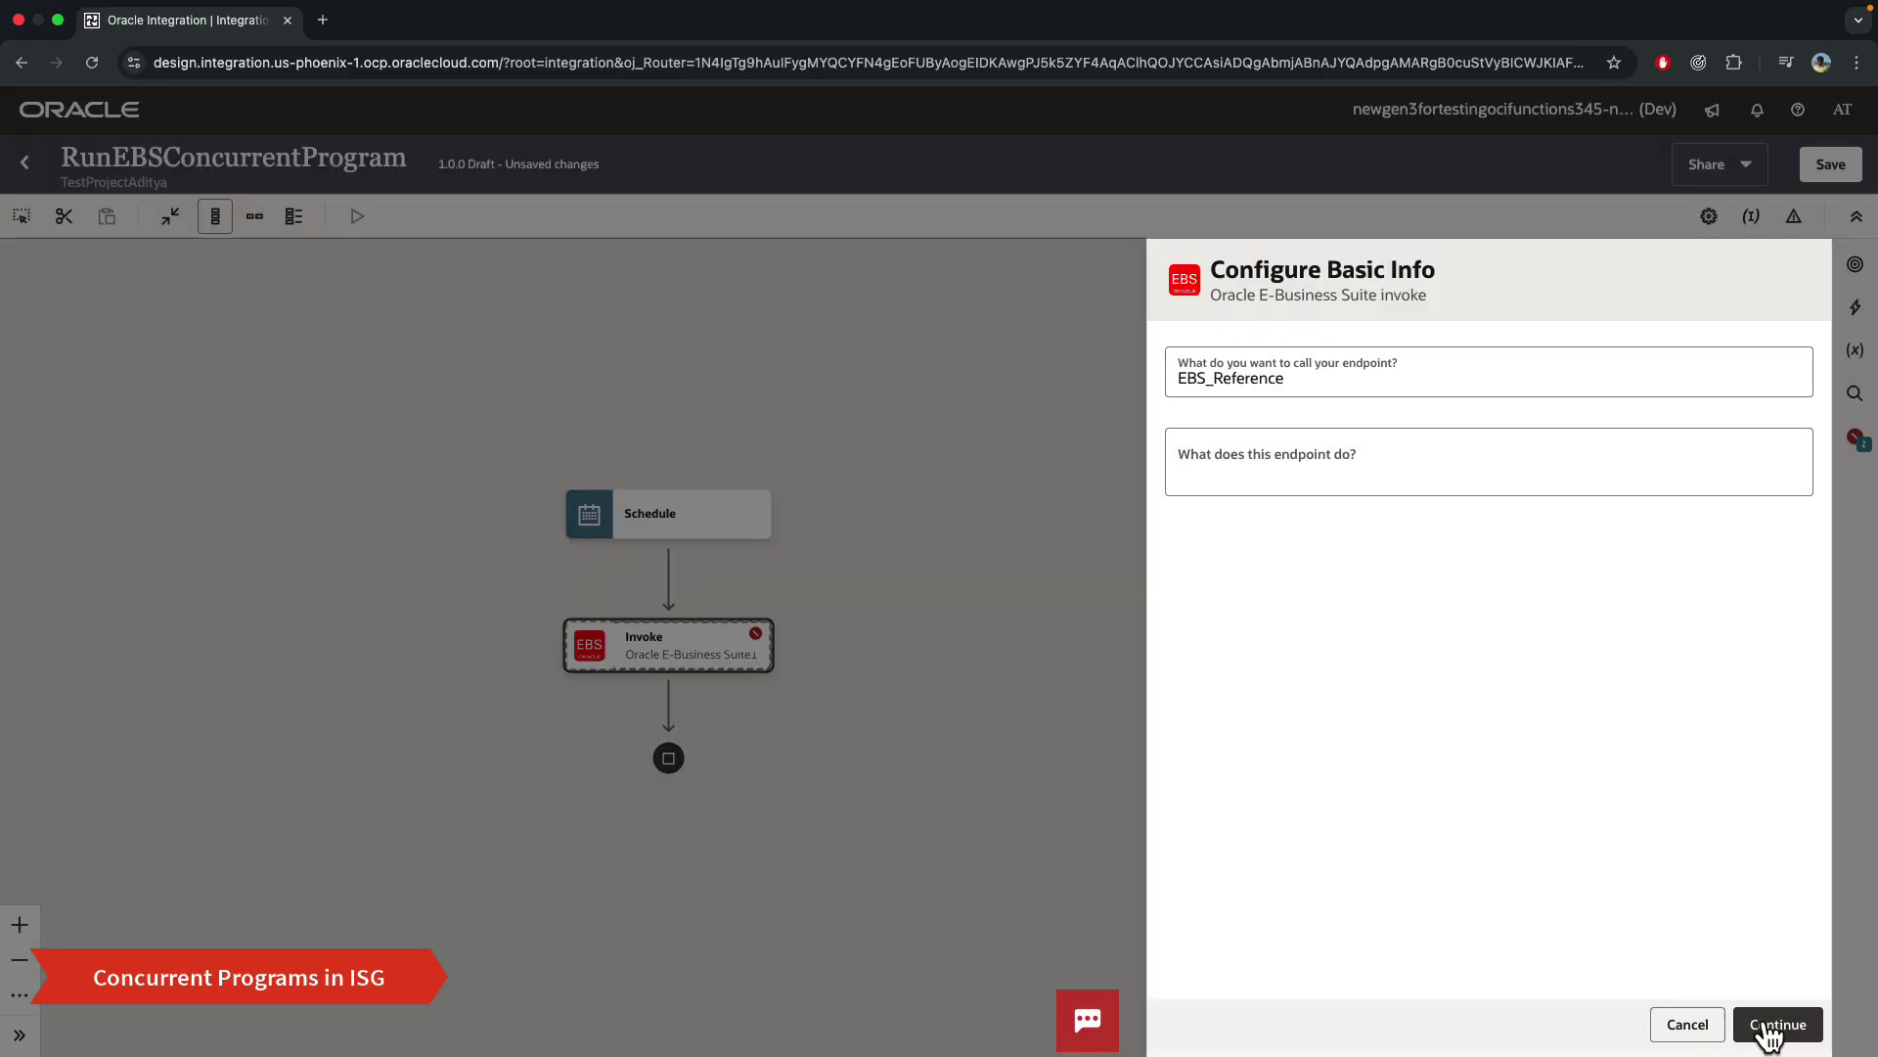
pyautogui.click(1773, 1025)
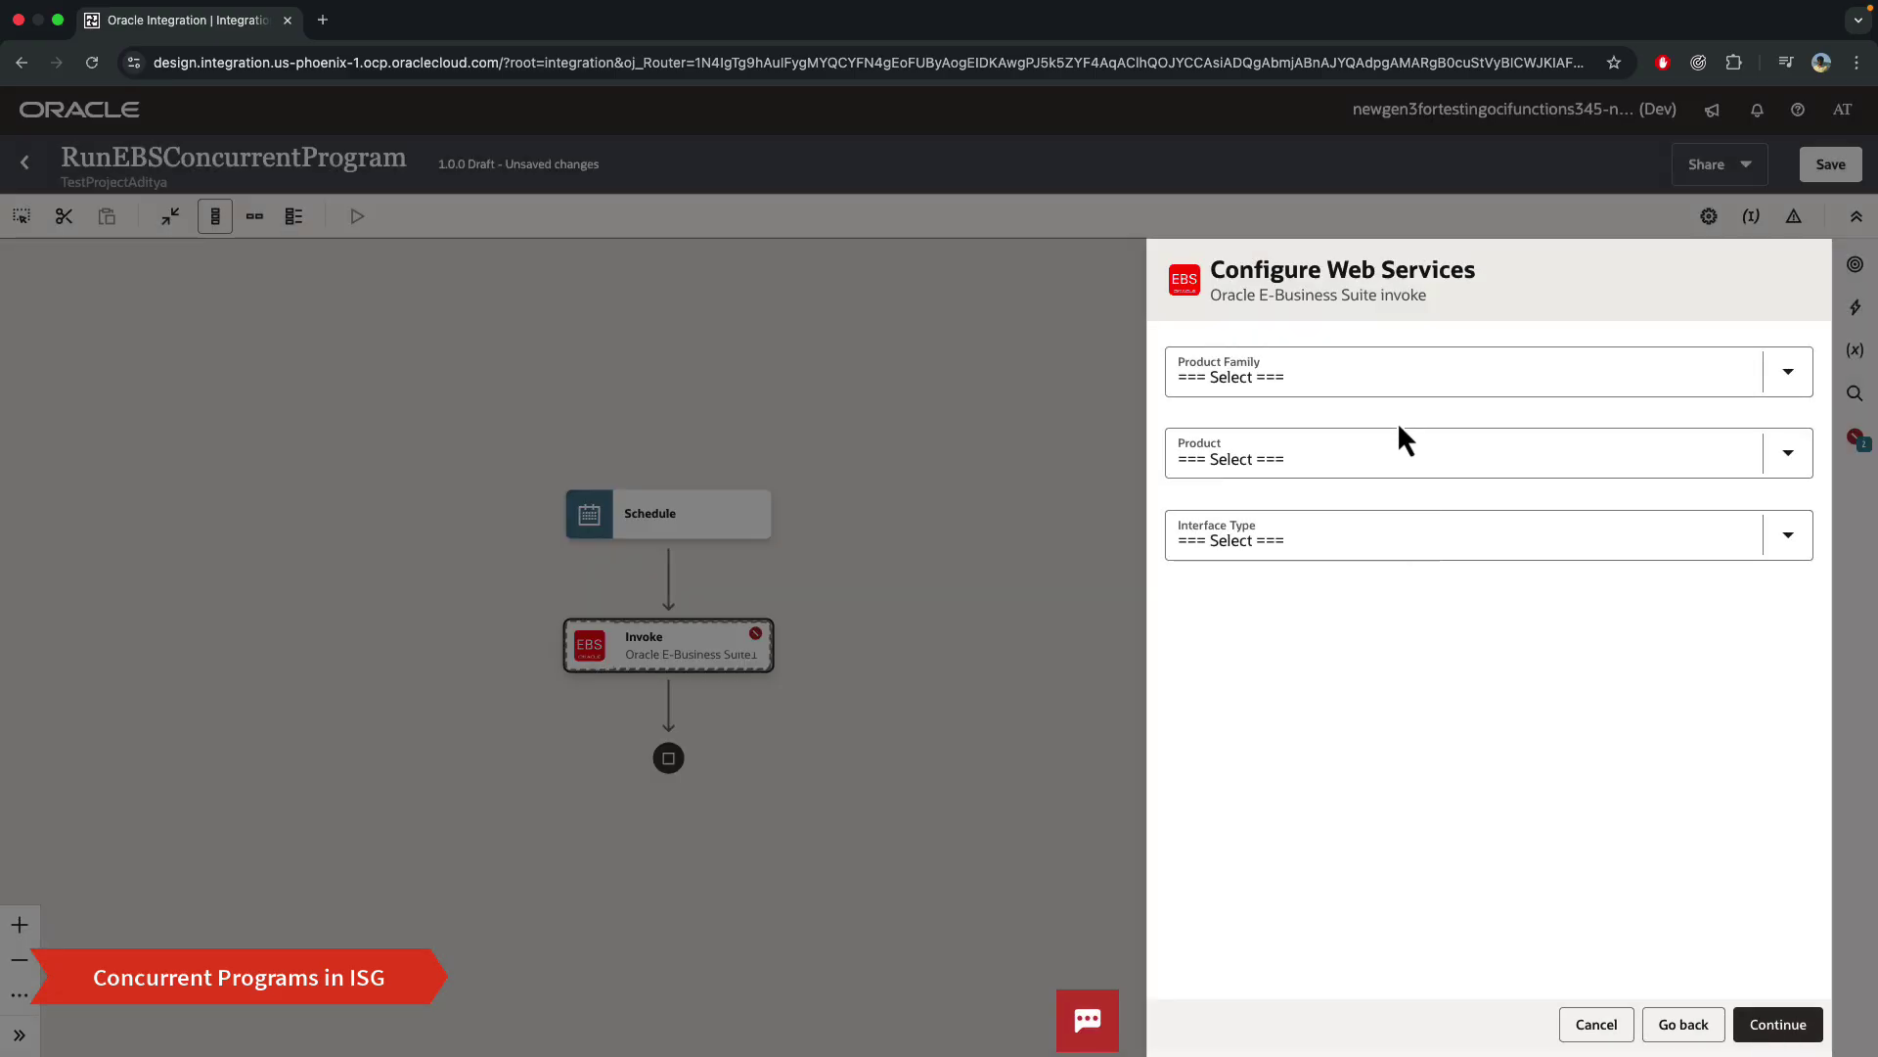
# - Filter to Oracle Supply Chain Management Family, Oracle Inventory Management, and Concurrent Program interfaces
pyautogui.click(1392, 376)
pyautogui.scroll(-5, 1440, 647)
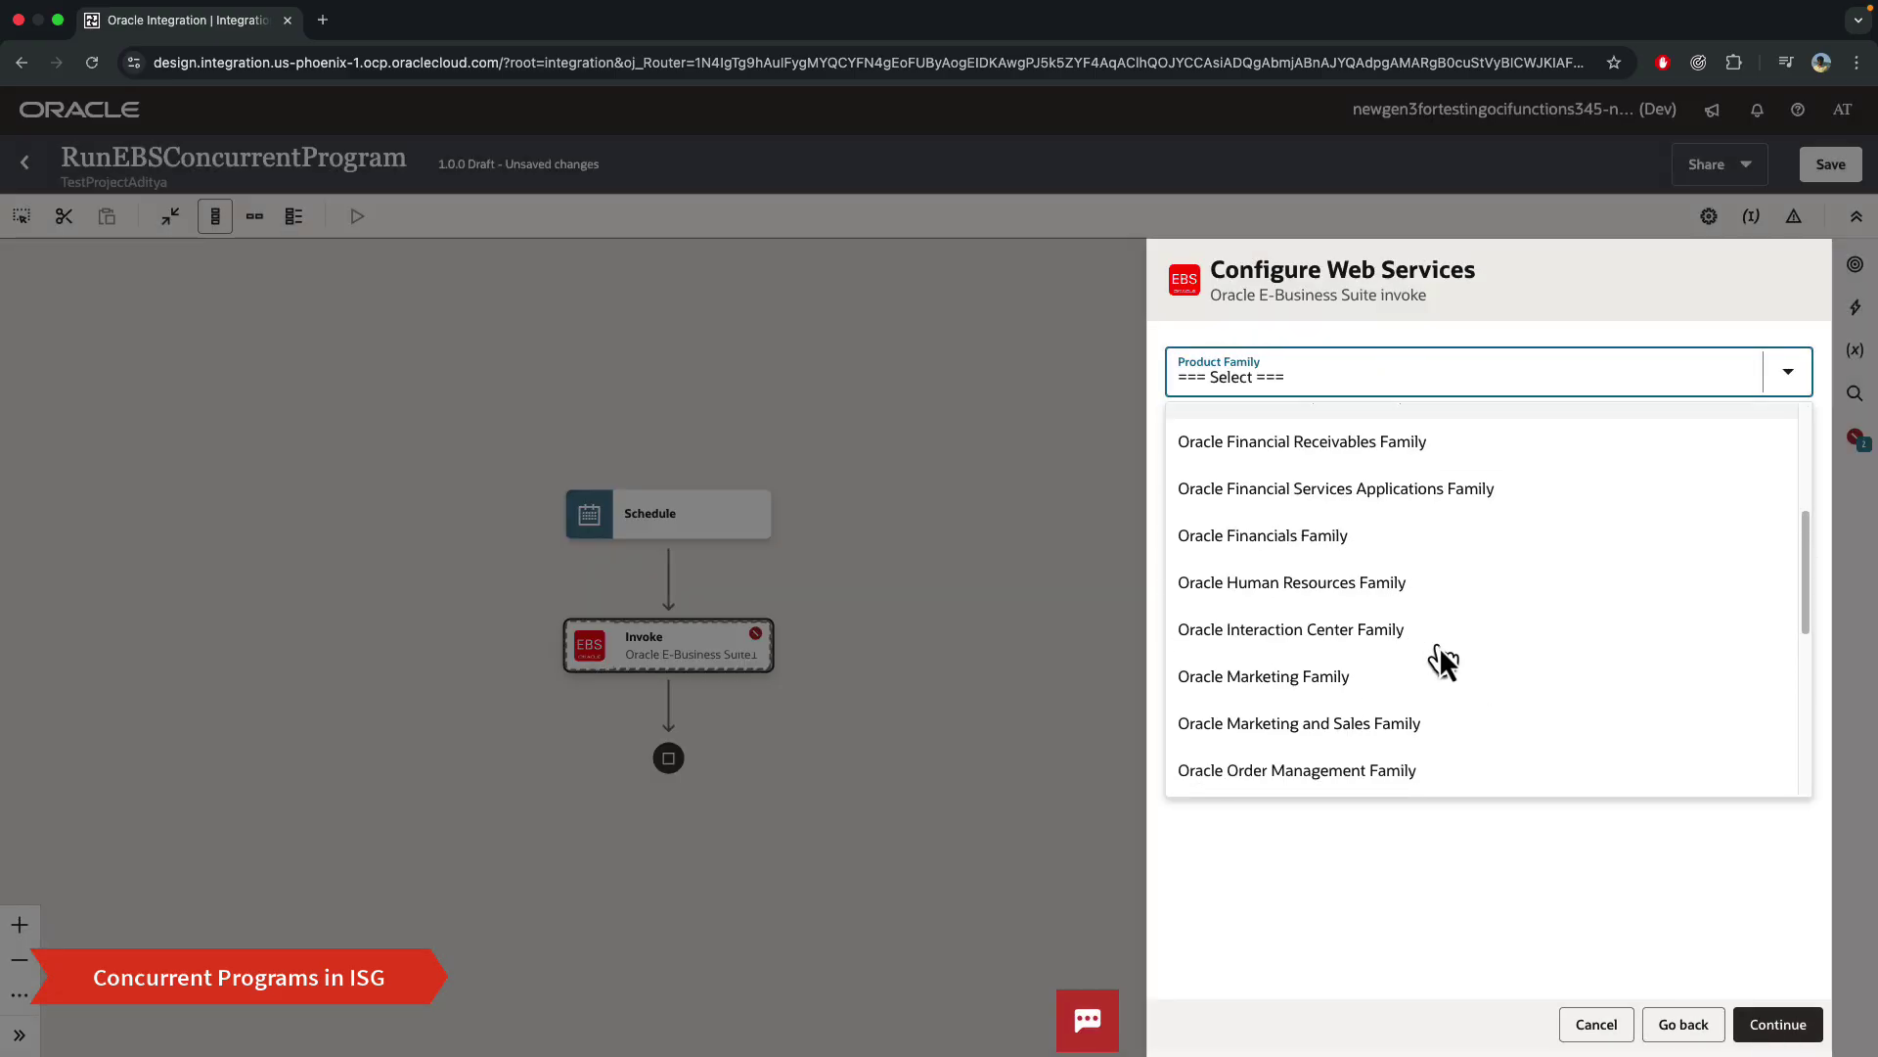
pyautogui.scroll(-5, 1440, 655)
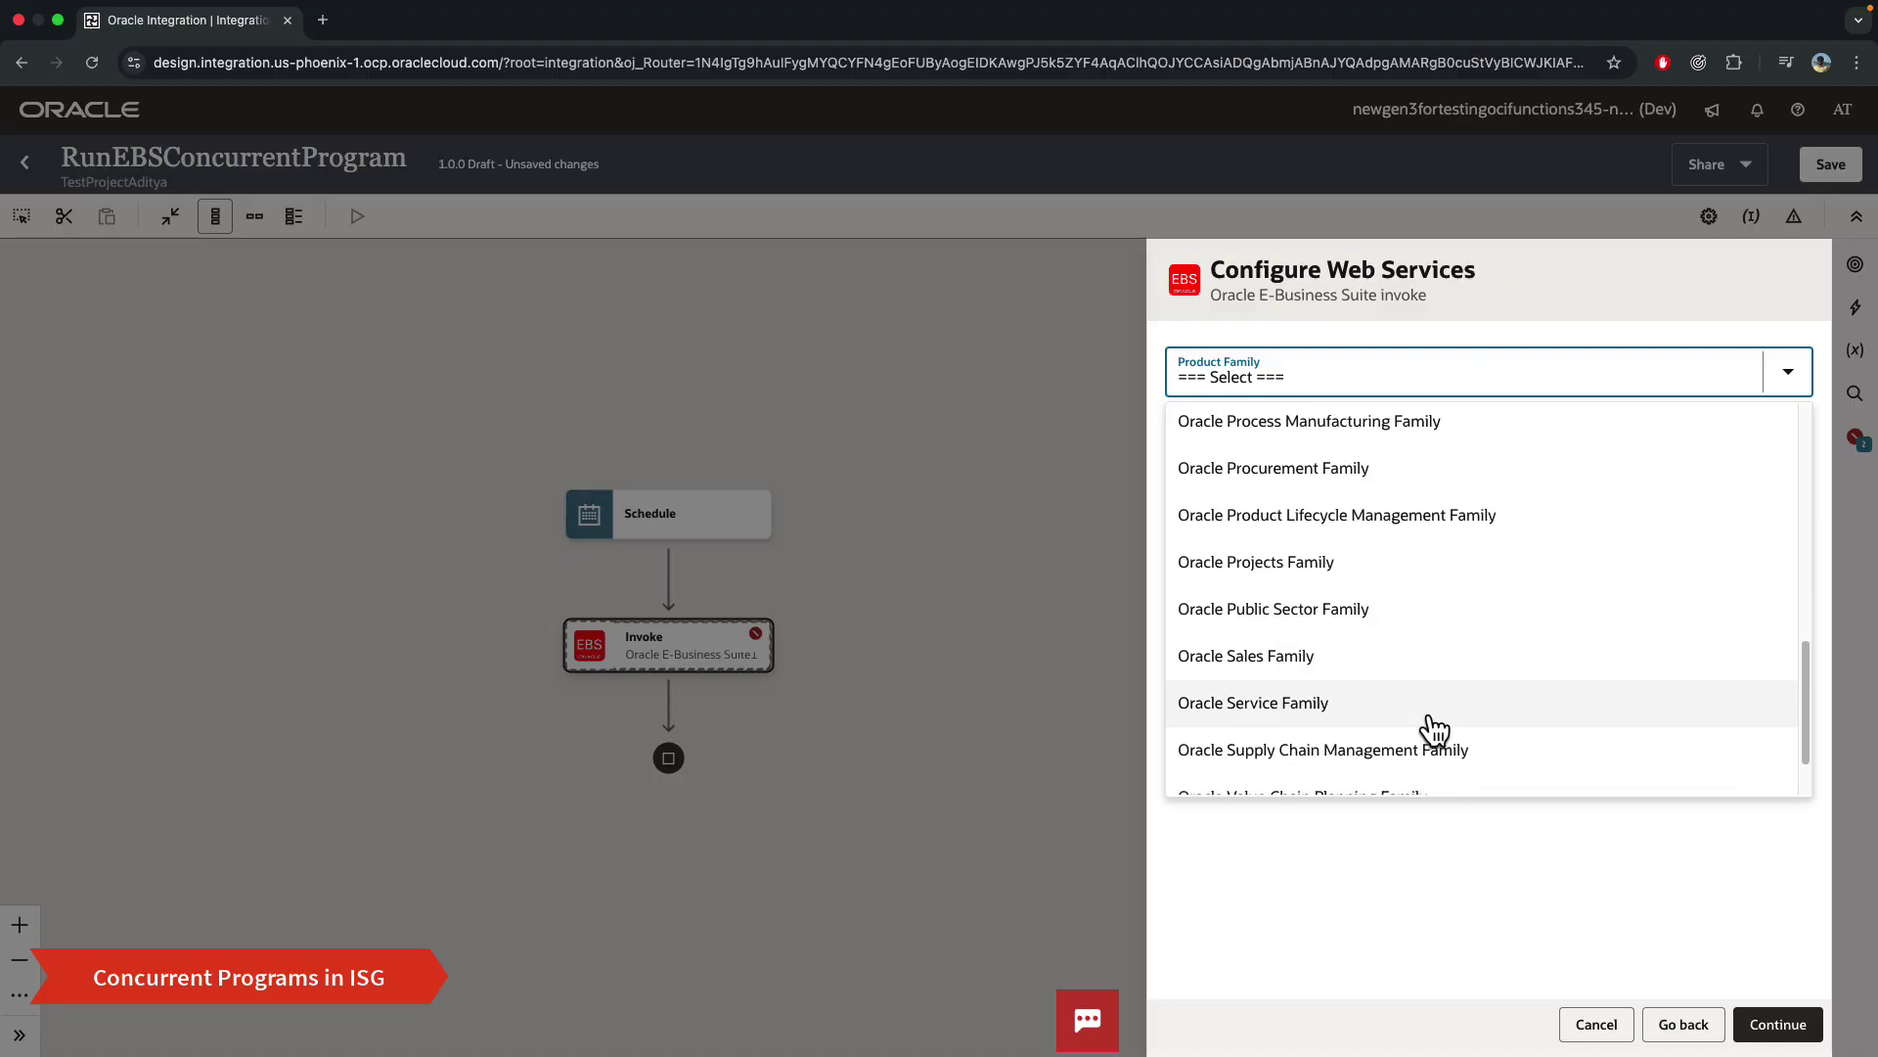
pyautogui.click(1414, 744)
pyautogui.click(1346, 457)
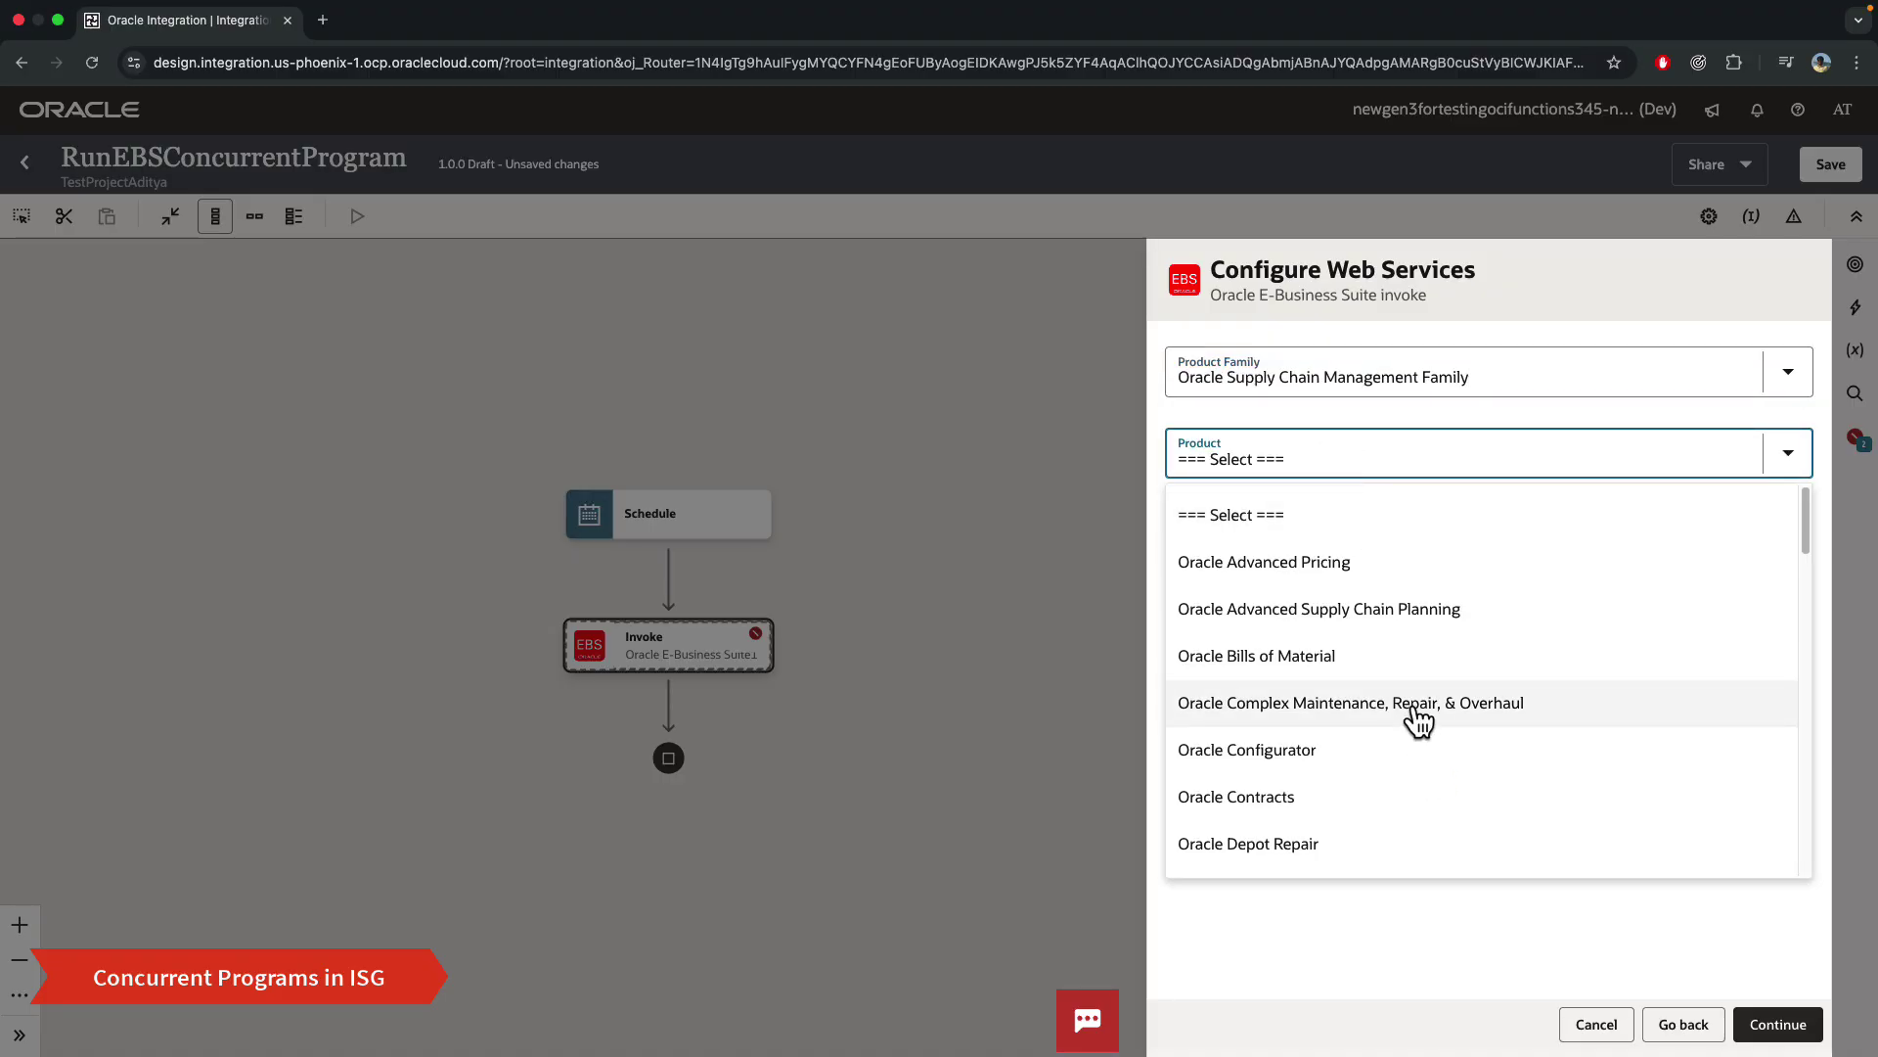
pyautogui.scroll(-1, 1414, 725)
pyautogui.scroll(-3, 1411, 714)
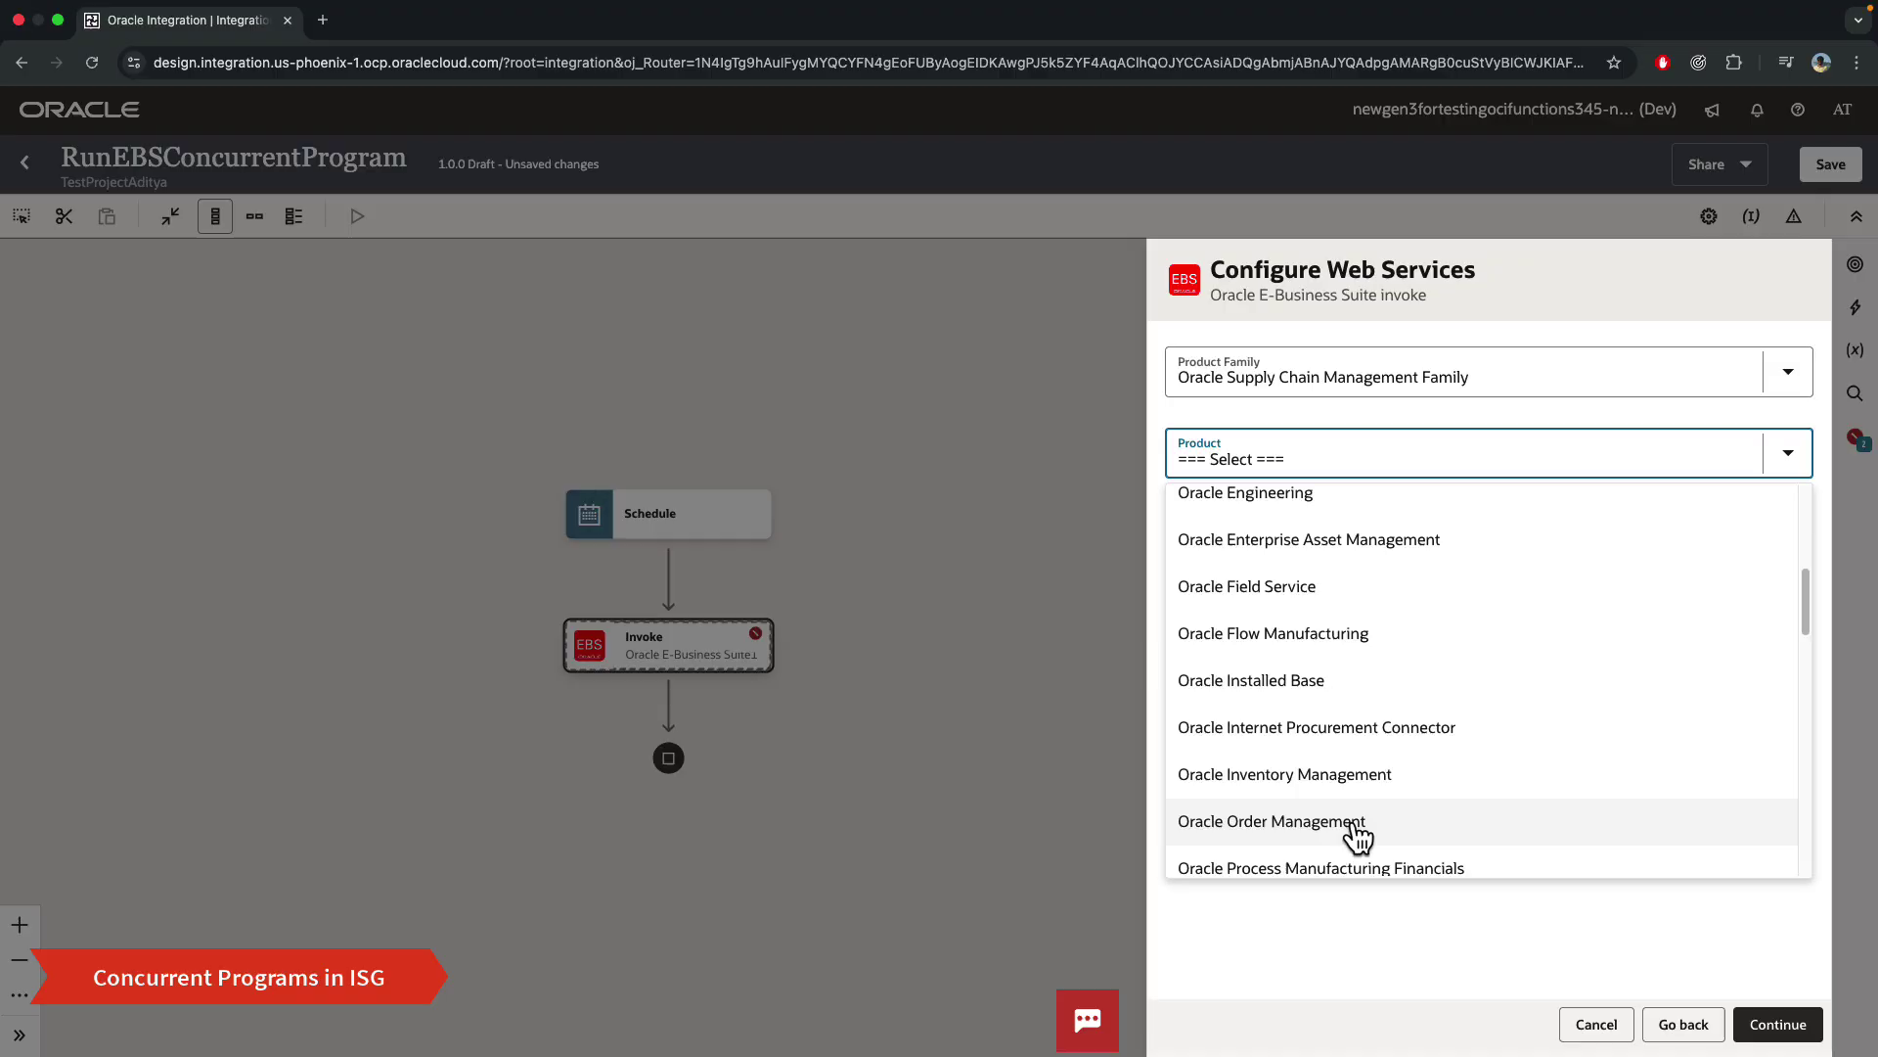
pyautogui.click(1352, 771)
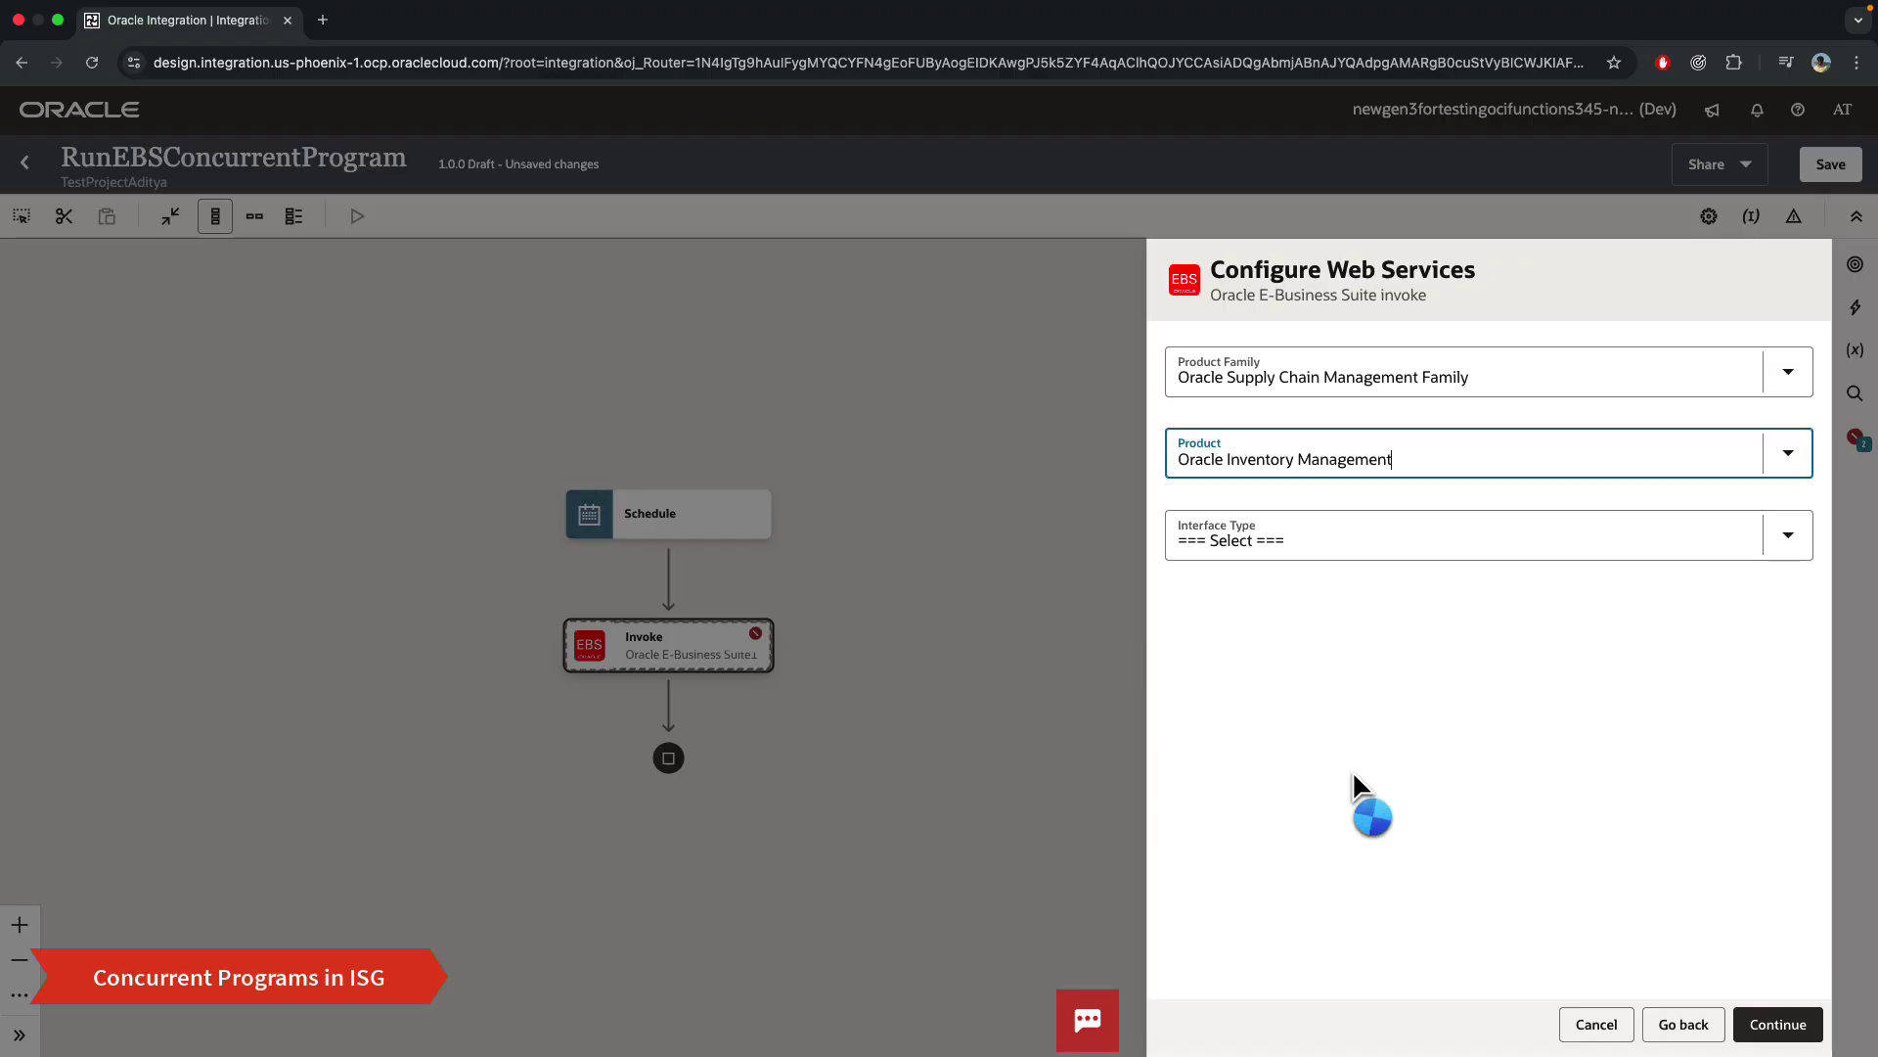
pyautogui.click(1328, 540)
pyautogui.click(1293, 692)
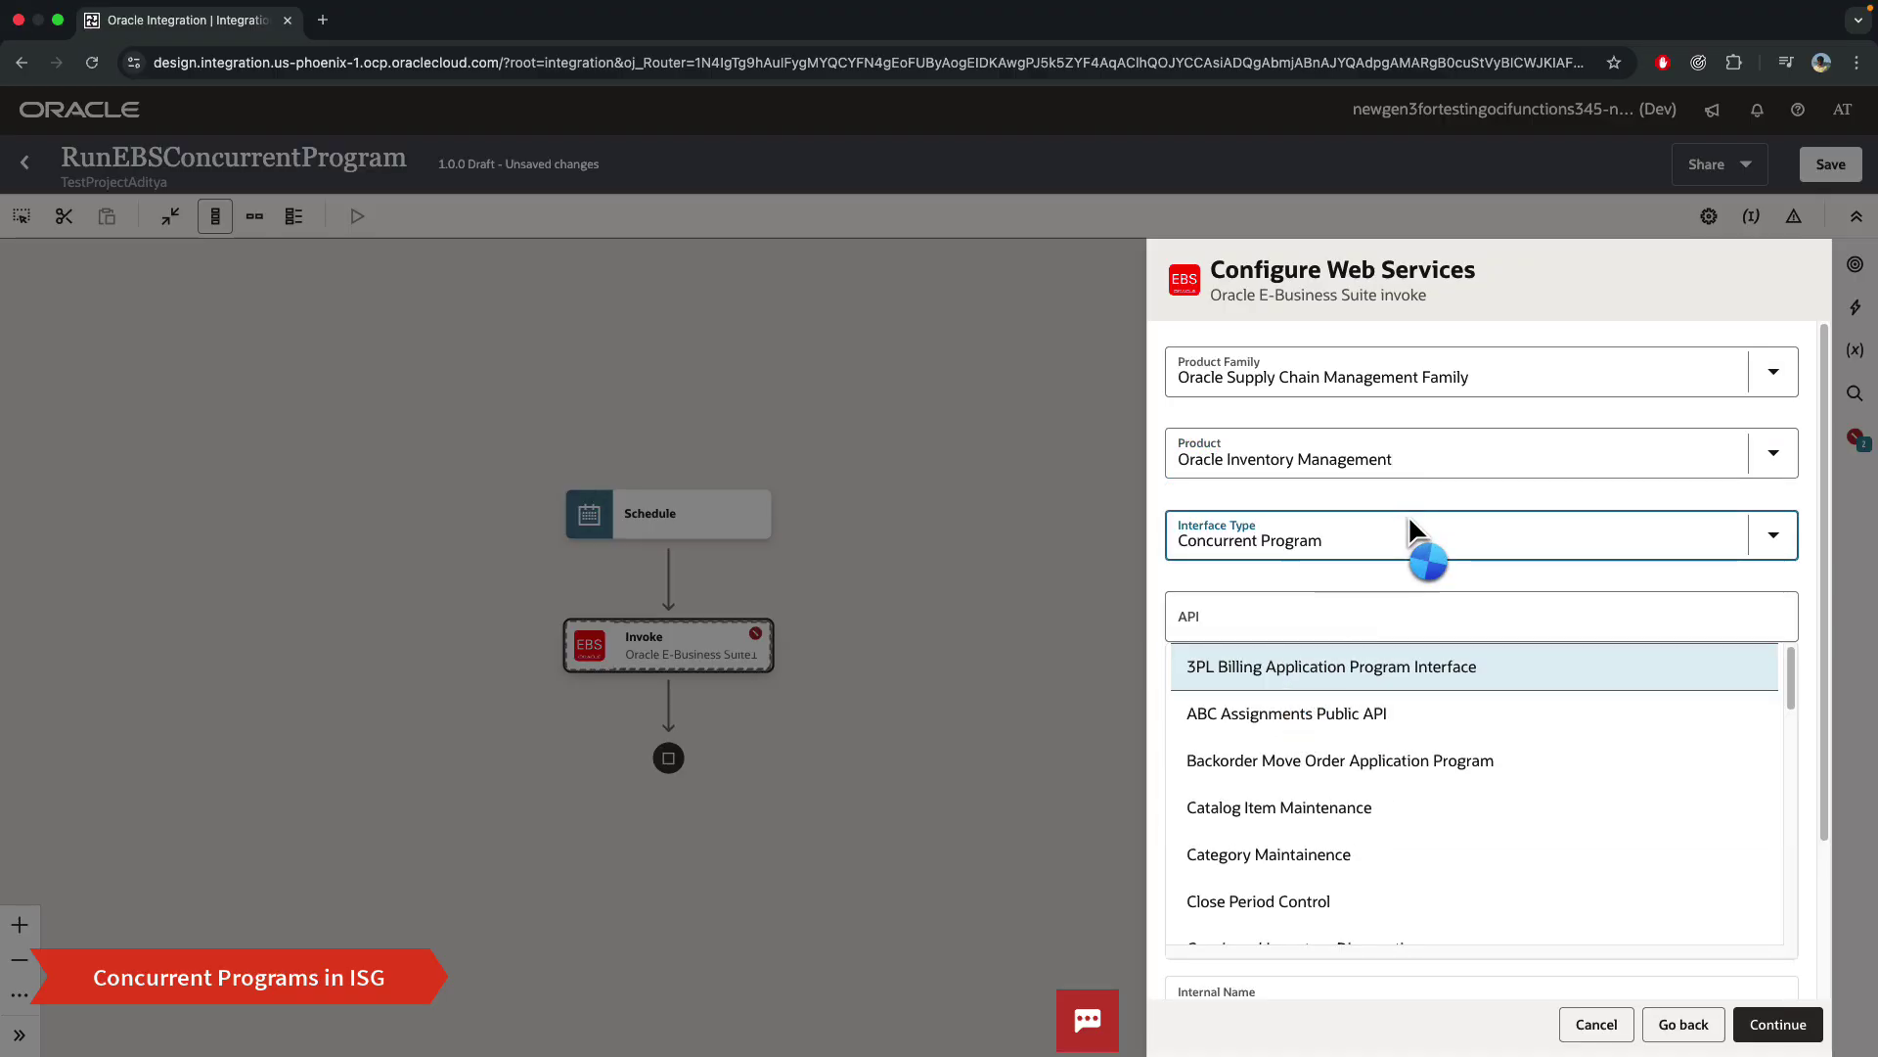
# - Select Inventory Position Purge All as the API and try to continue
pyautogui.scroll(-2, 1428, 602)
pyautogui.scroll(-4, 1366, 521)
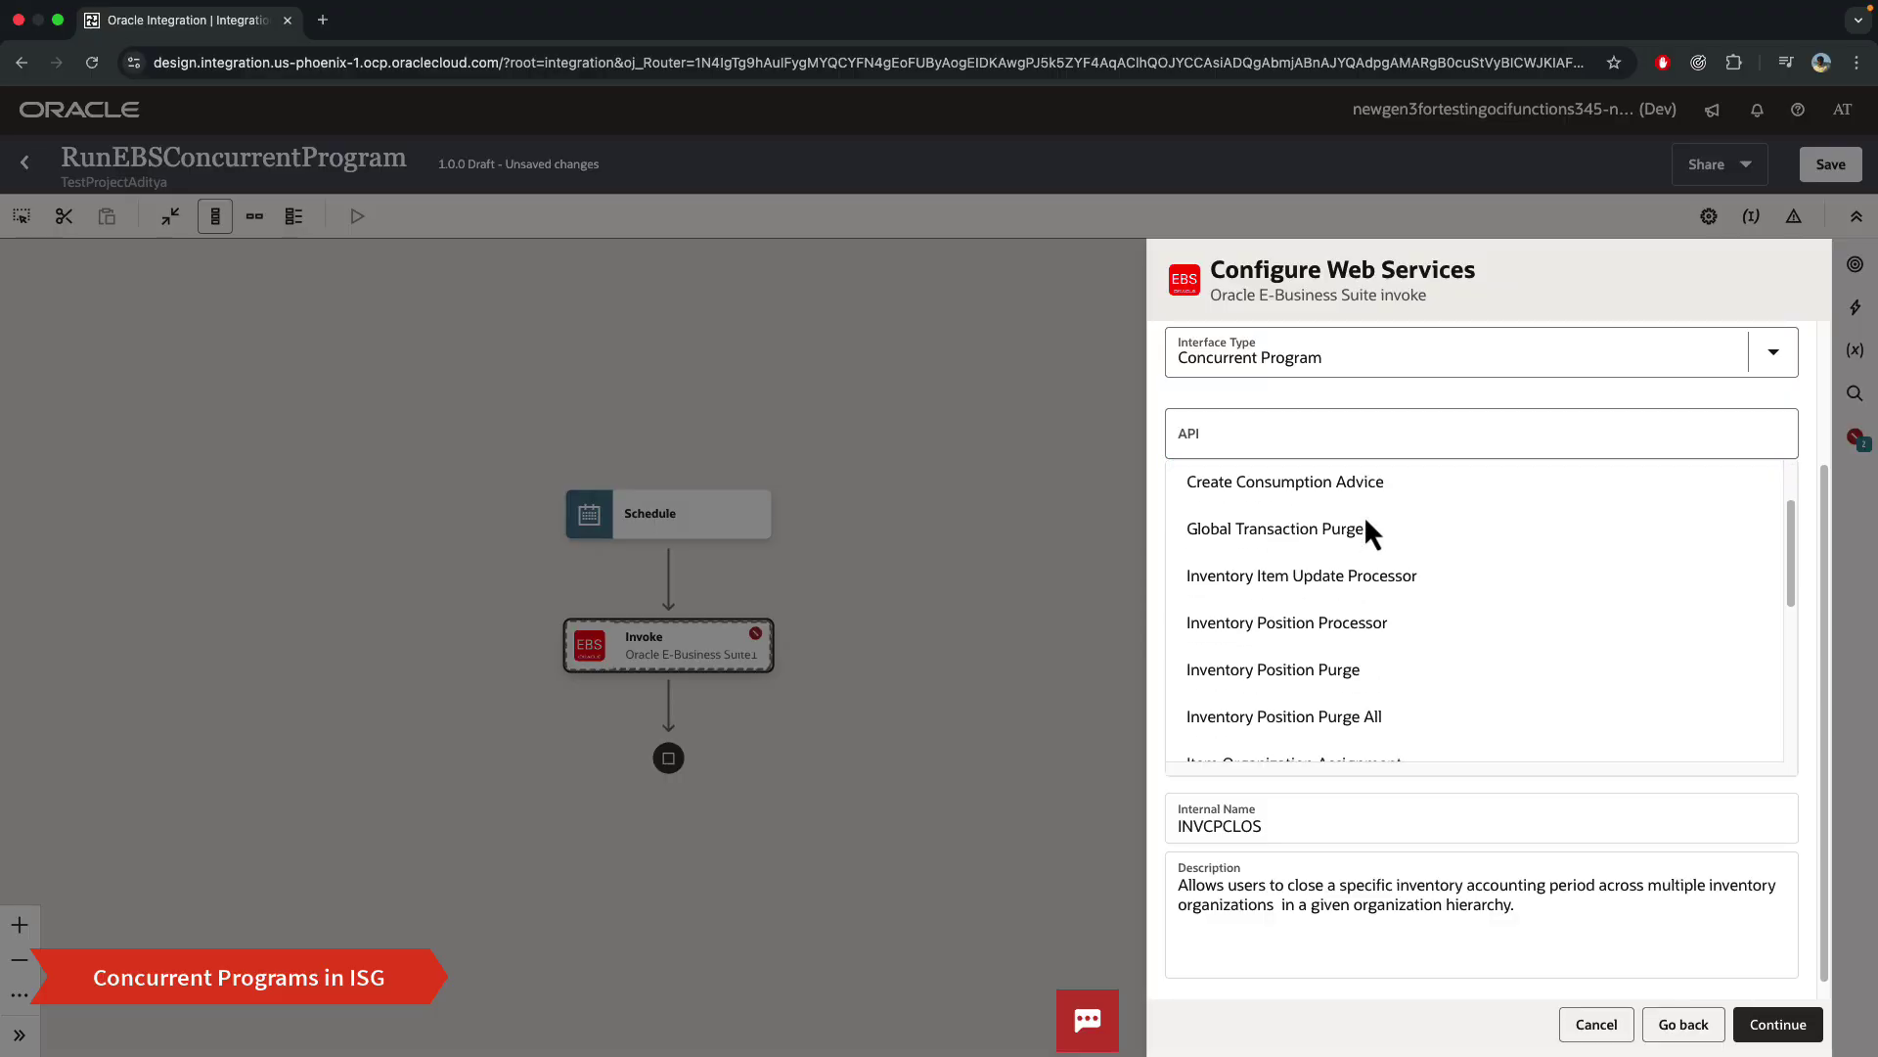
pyautogui.scroll(-1, 1382, 613)
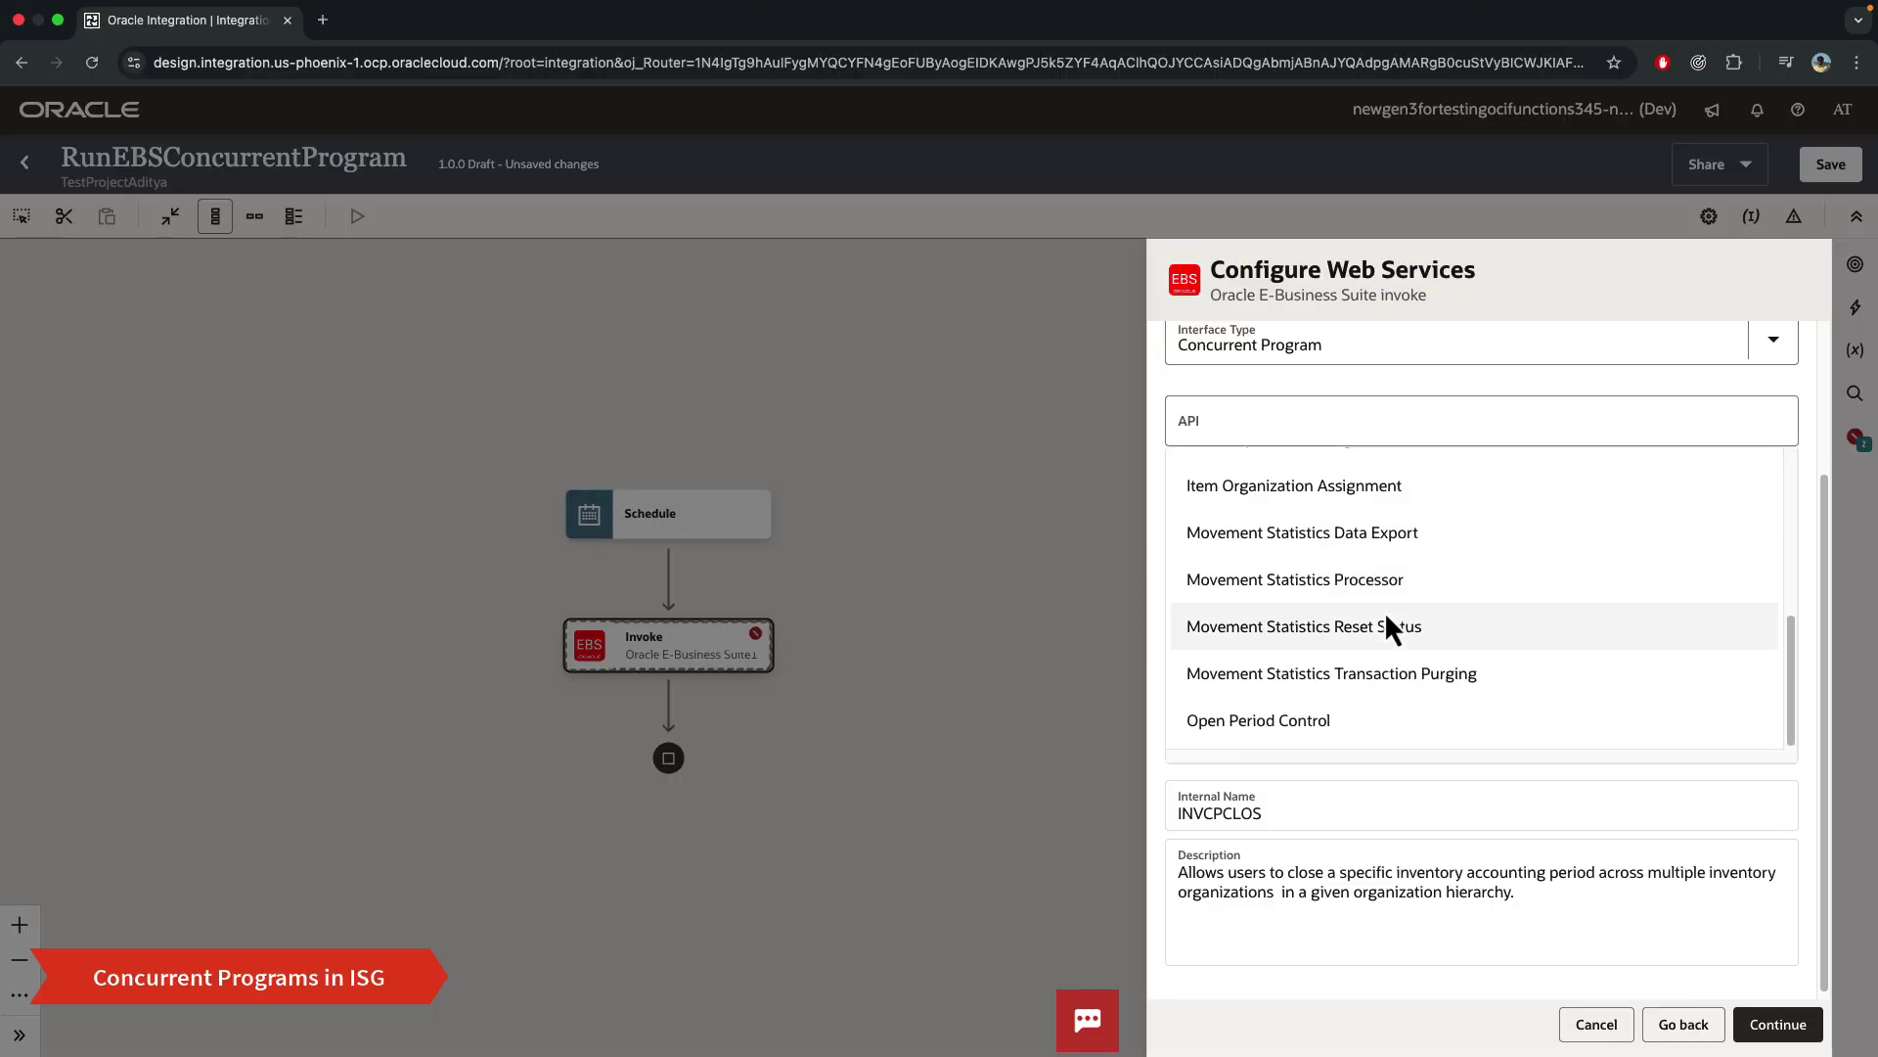
pyautogui.scroll(1, 1395, 597)
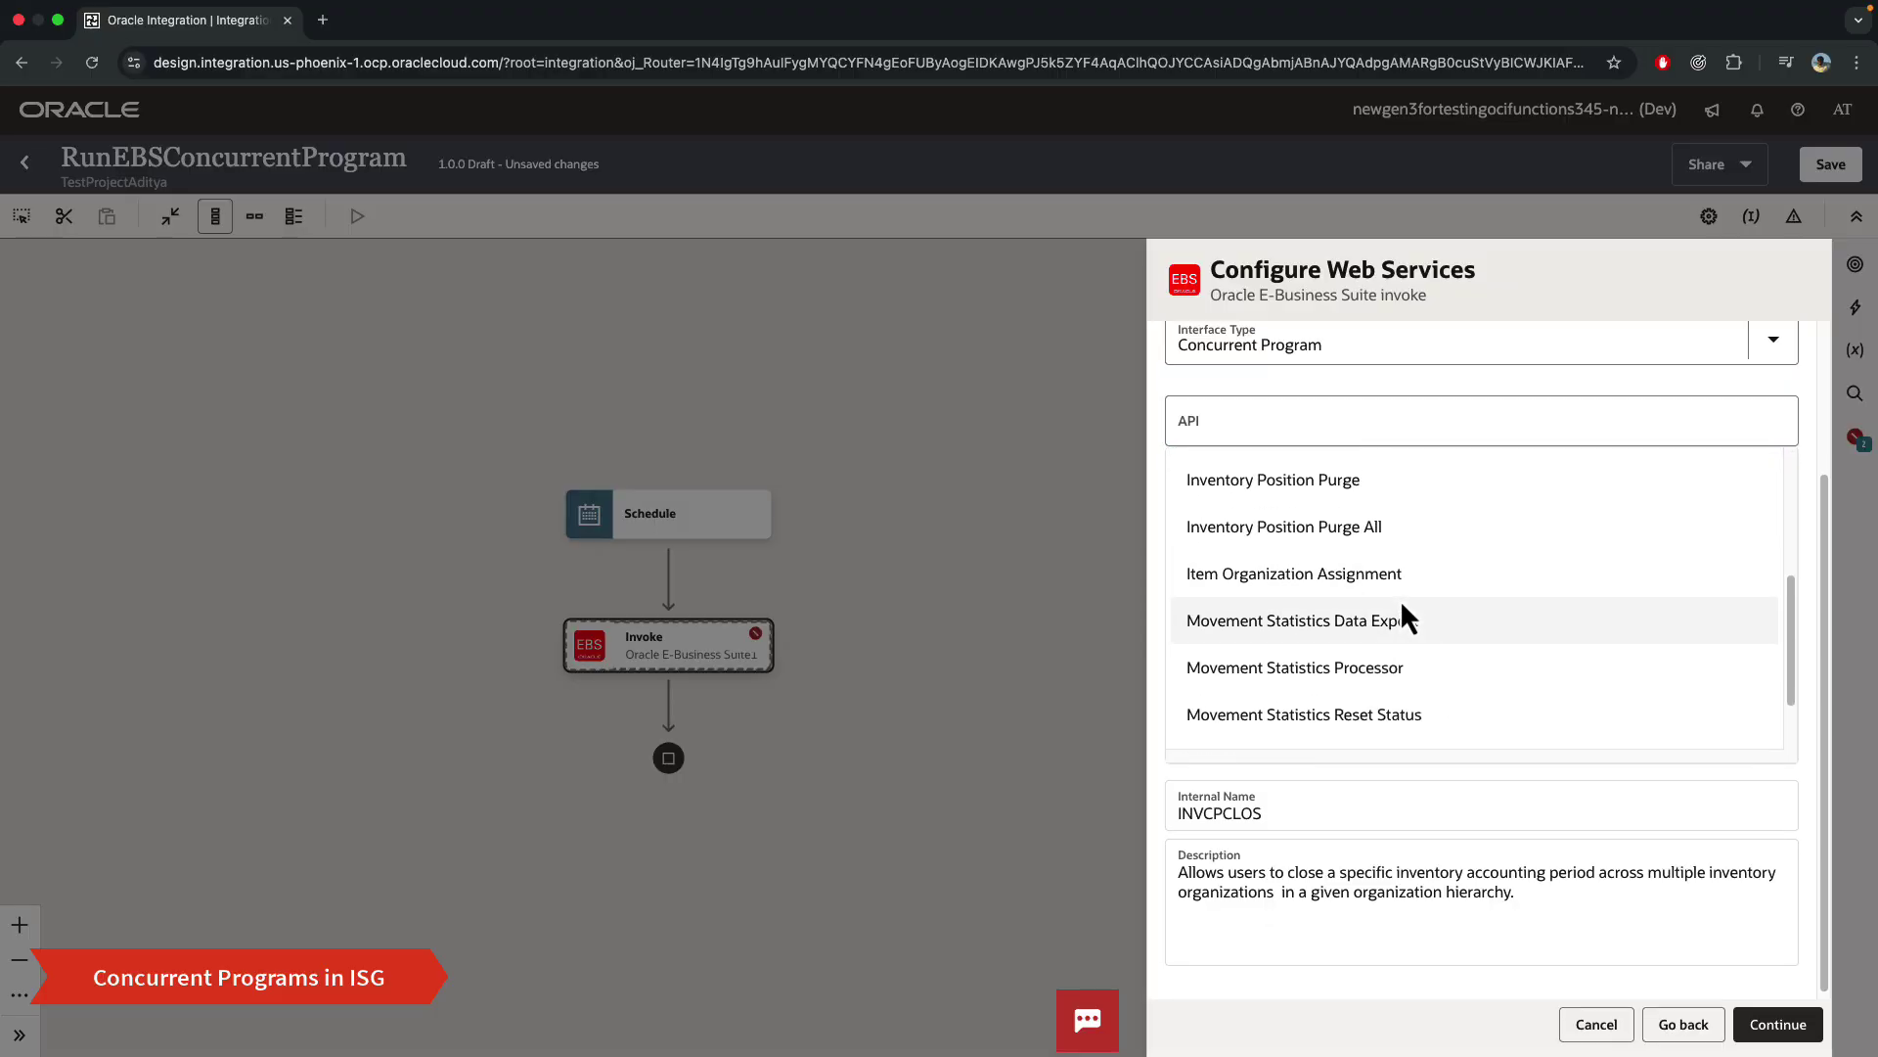
pyautogui.scroll(2, 1400, 599)
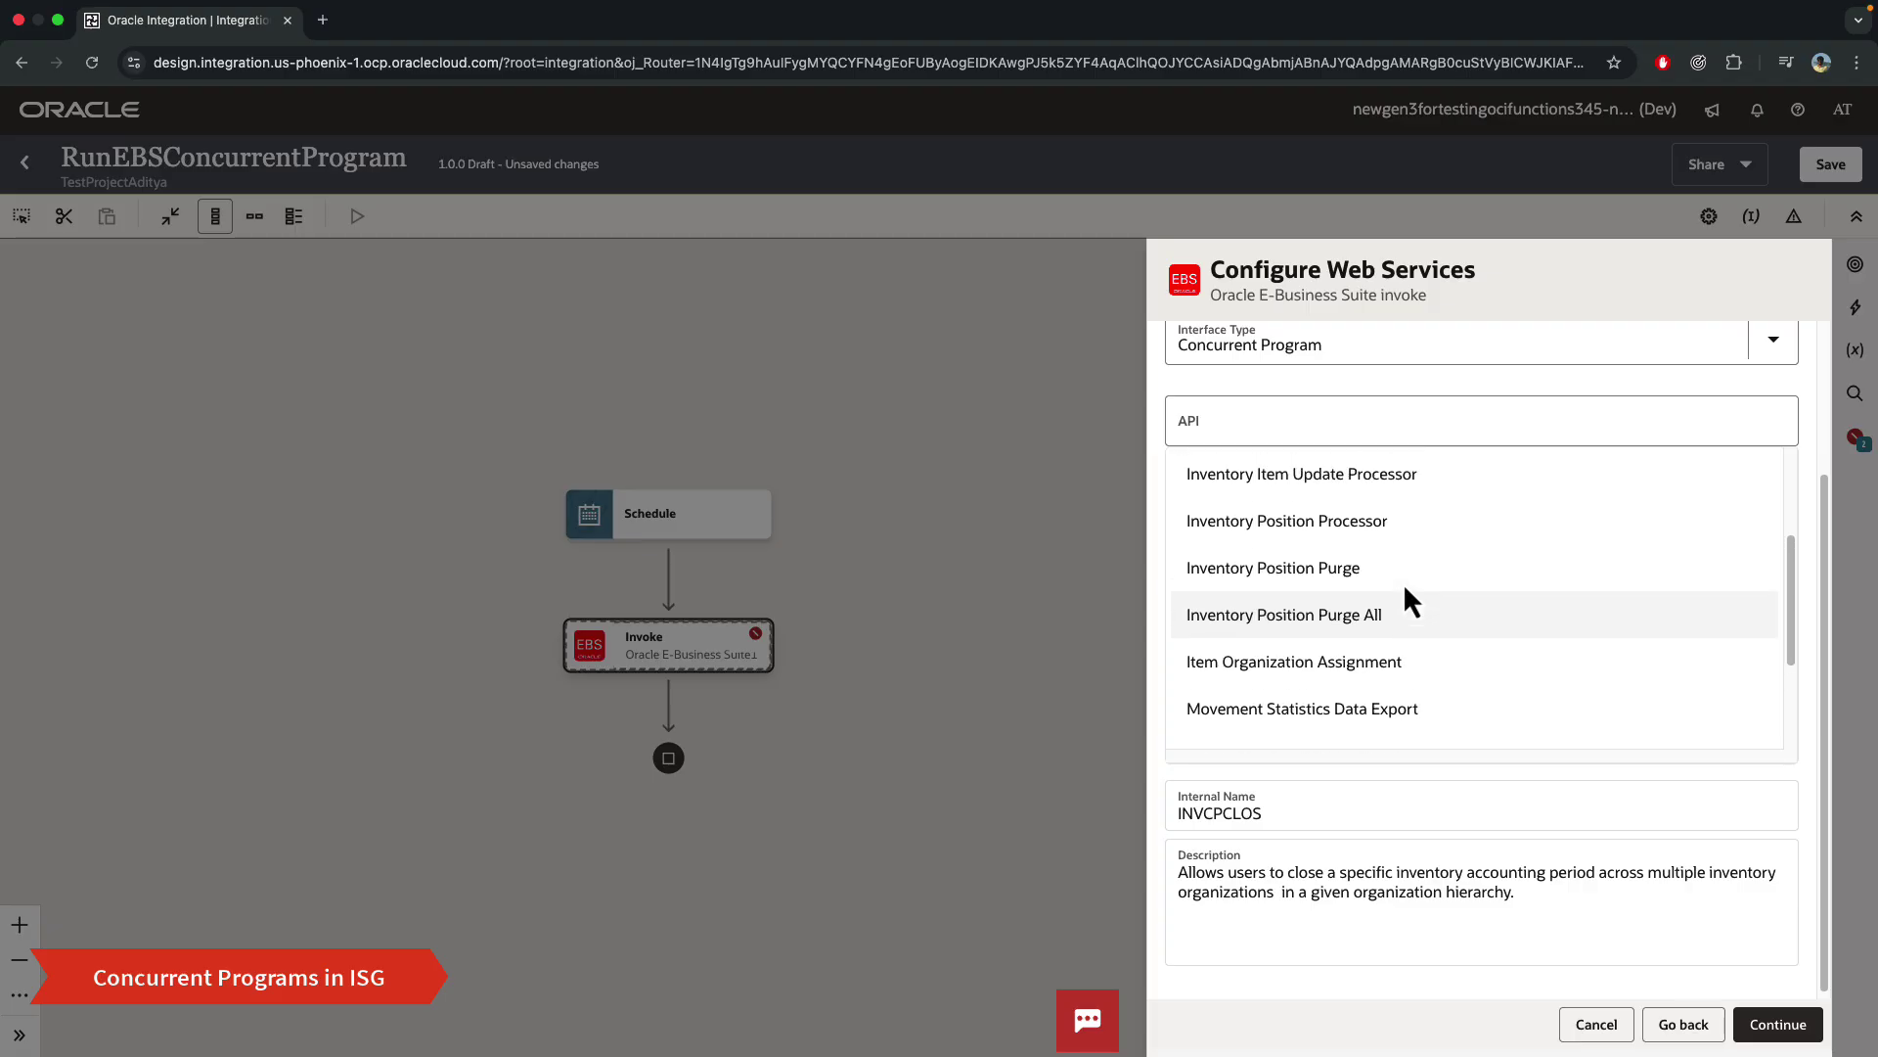
pyautogui.click(1353, 612)
pyautogui.scroll(-3, 1468, 503)
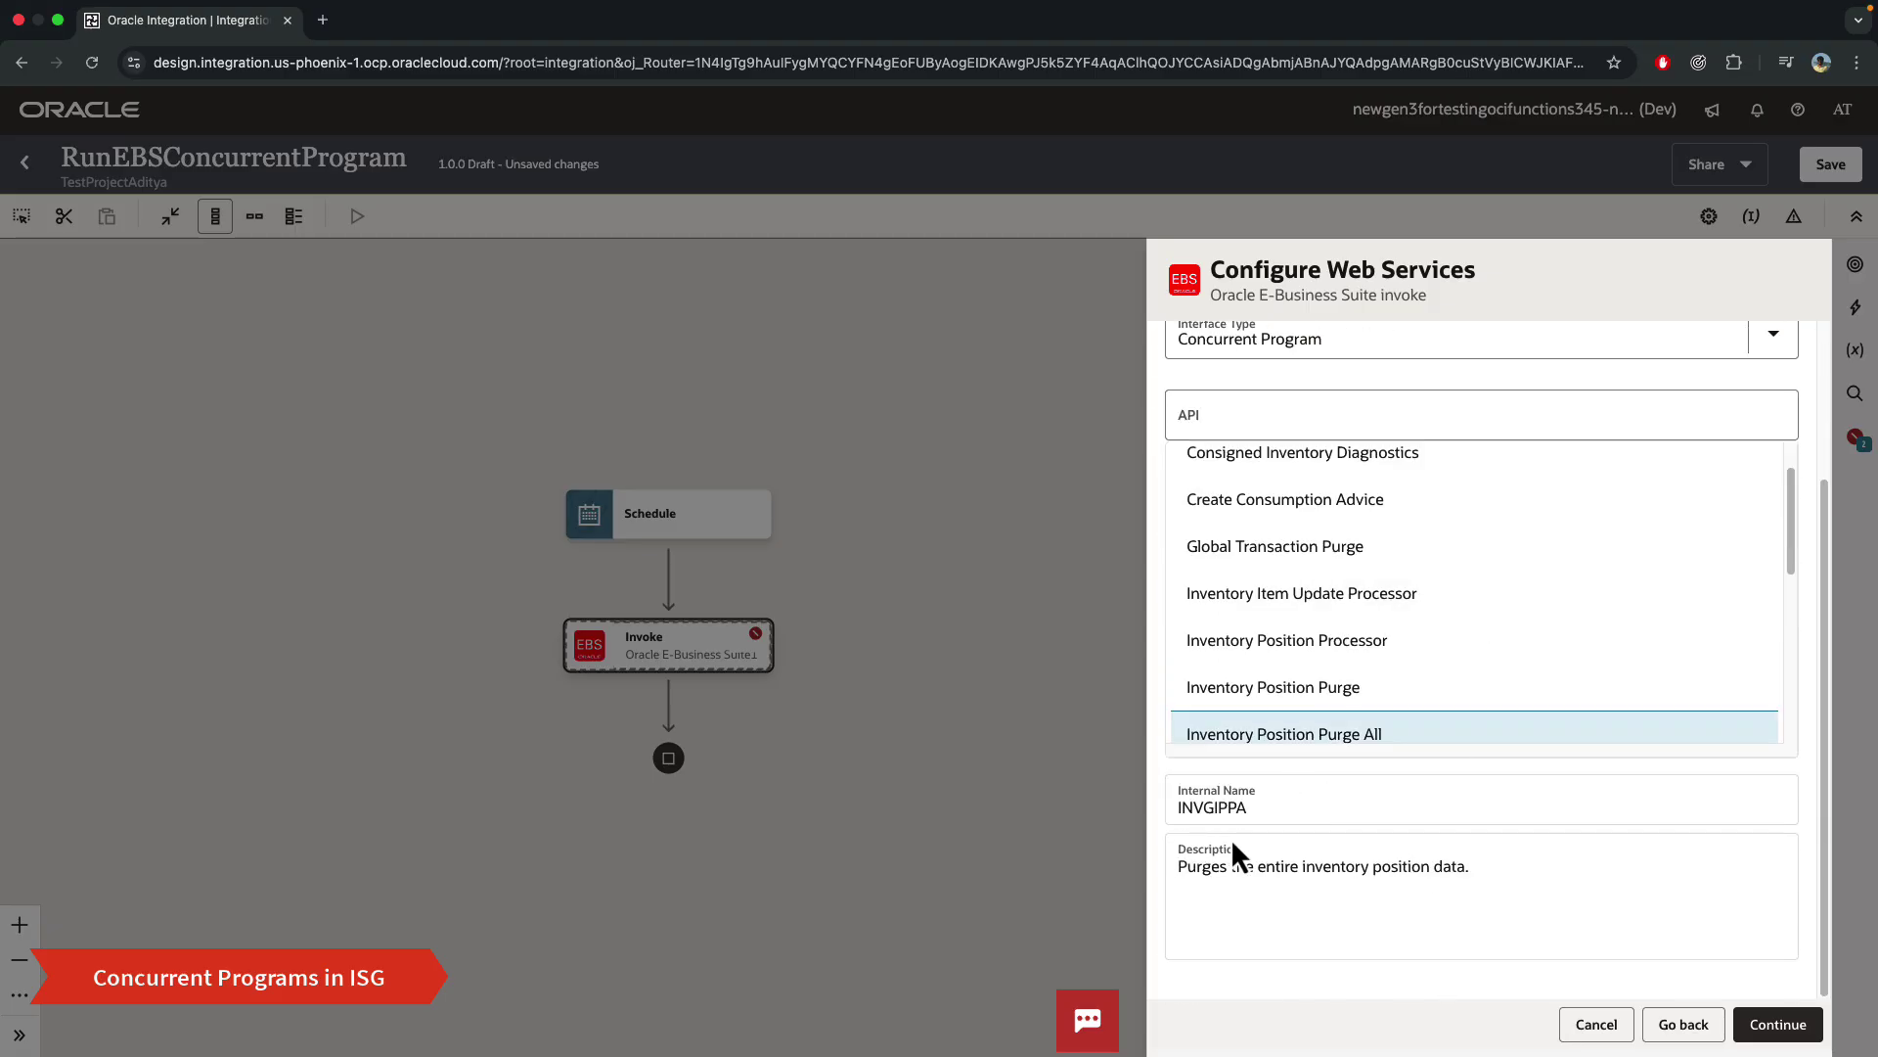
pyautogui.click(1752, 1027)
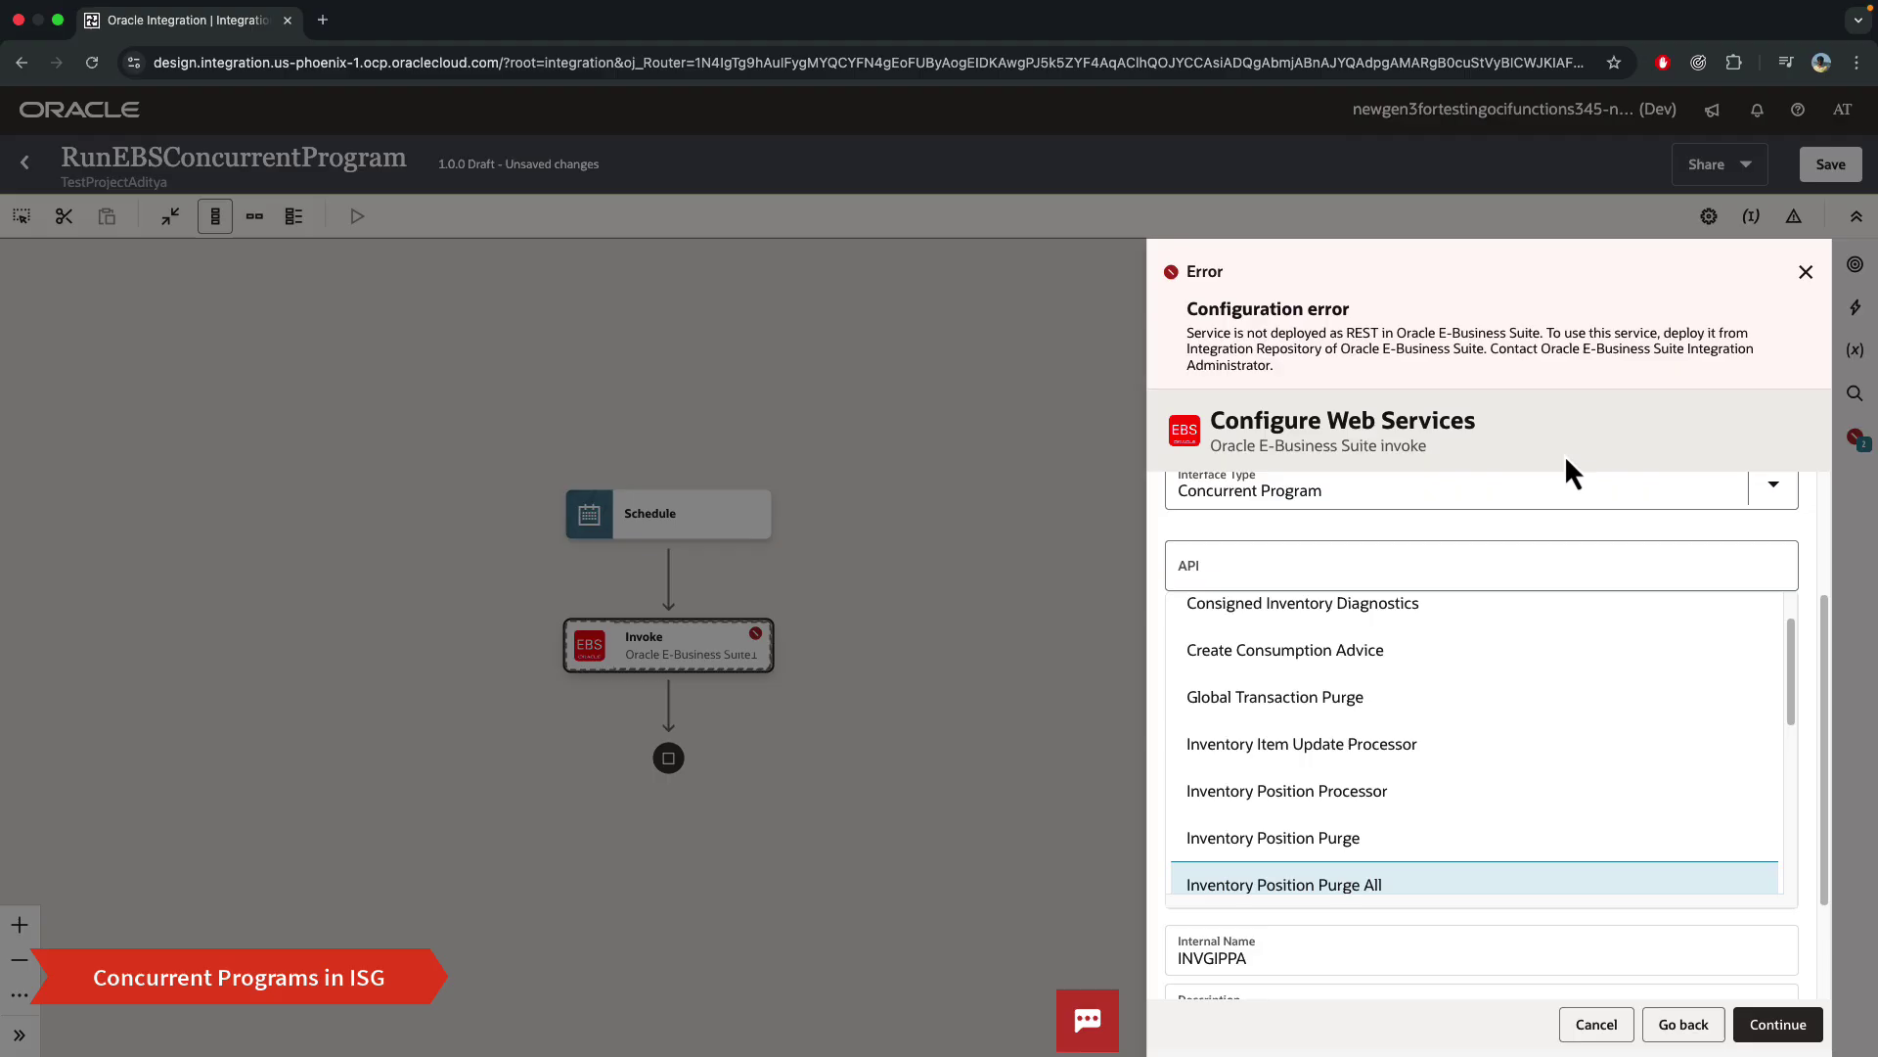
# - Choose Item Organization Assignment as the API instead and continue to operations
pyautogui.scroll(-1, 1597, 479)
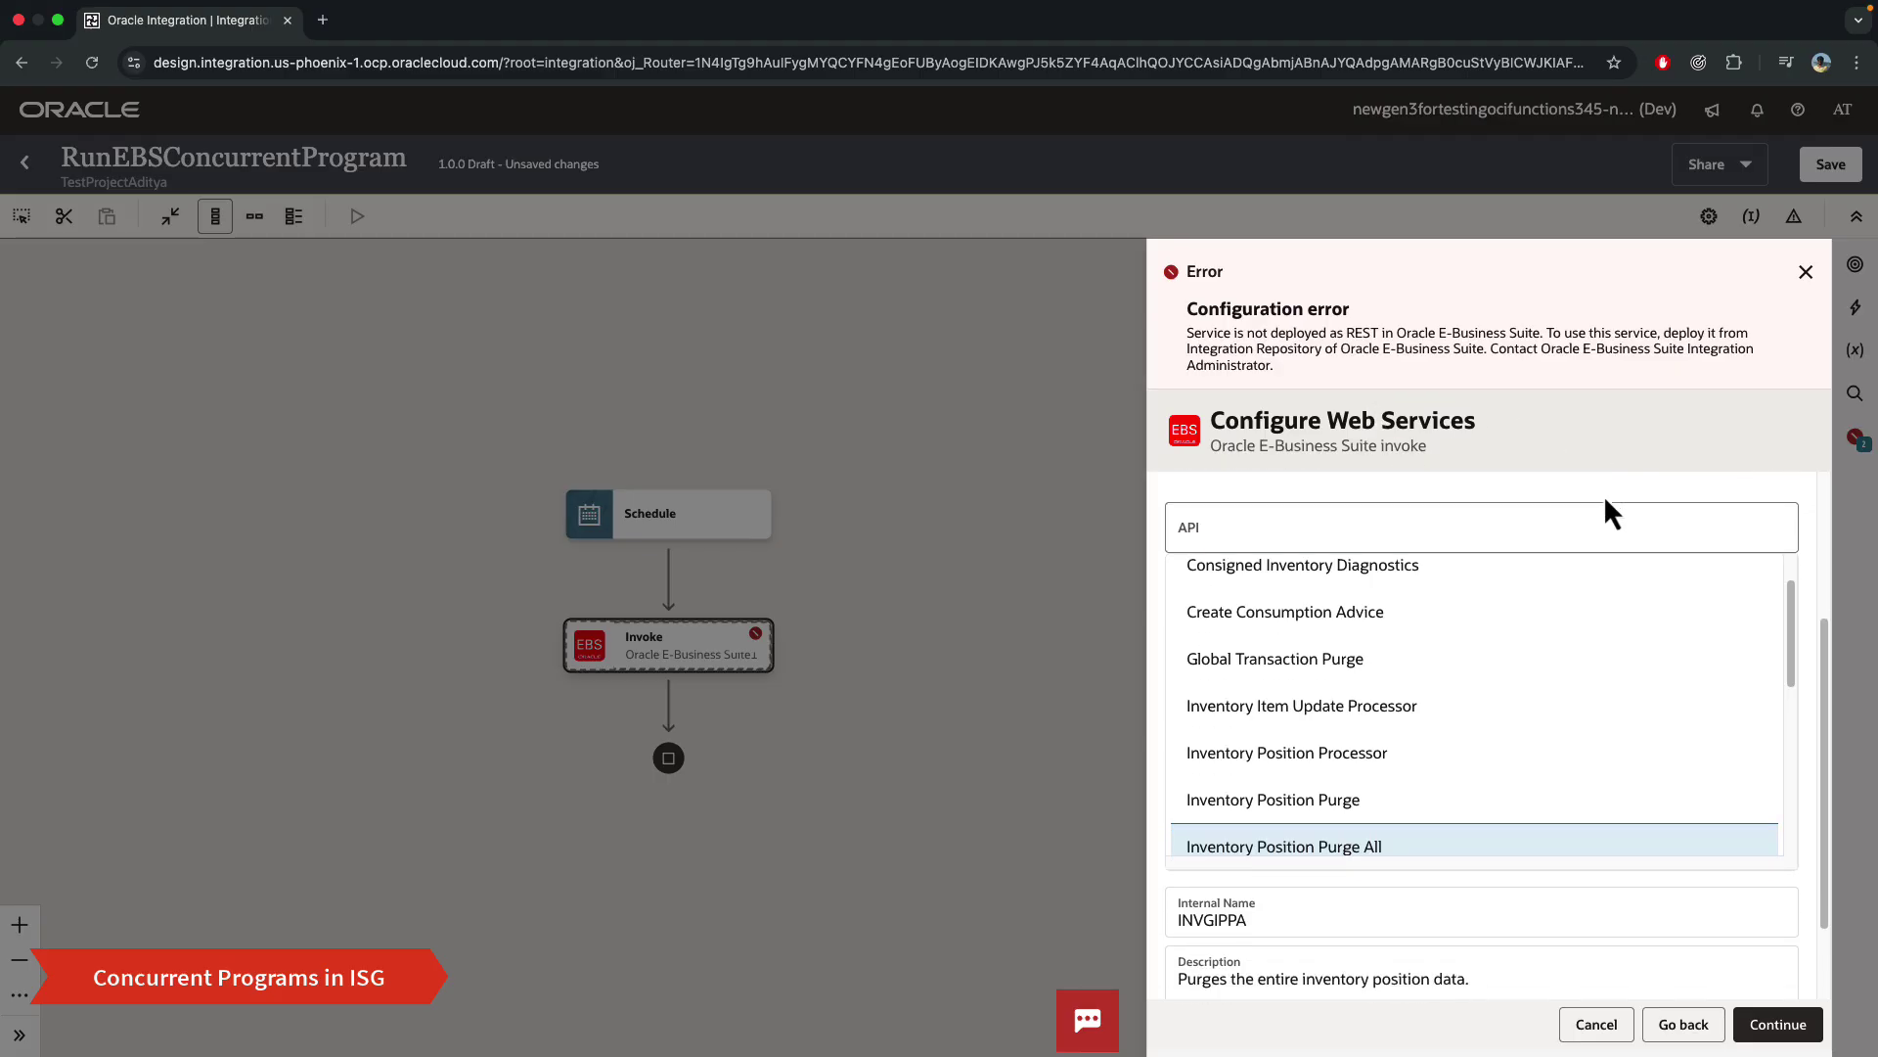
pyautogui.scroll(-2, 1413, 682)
pyautogui.click(1364, 802)
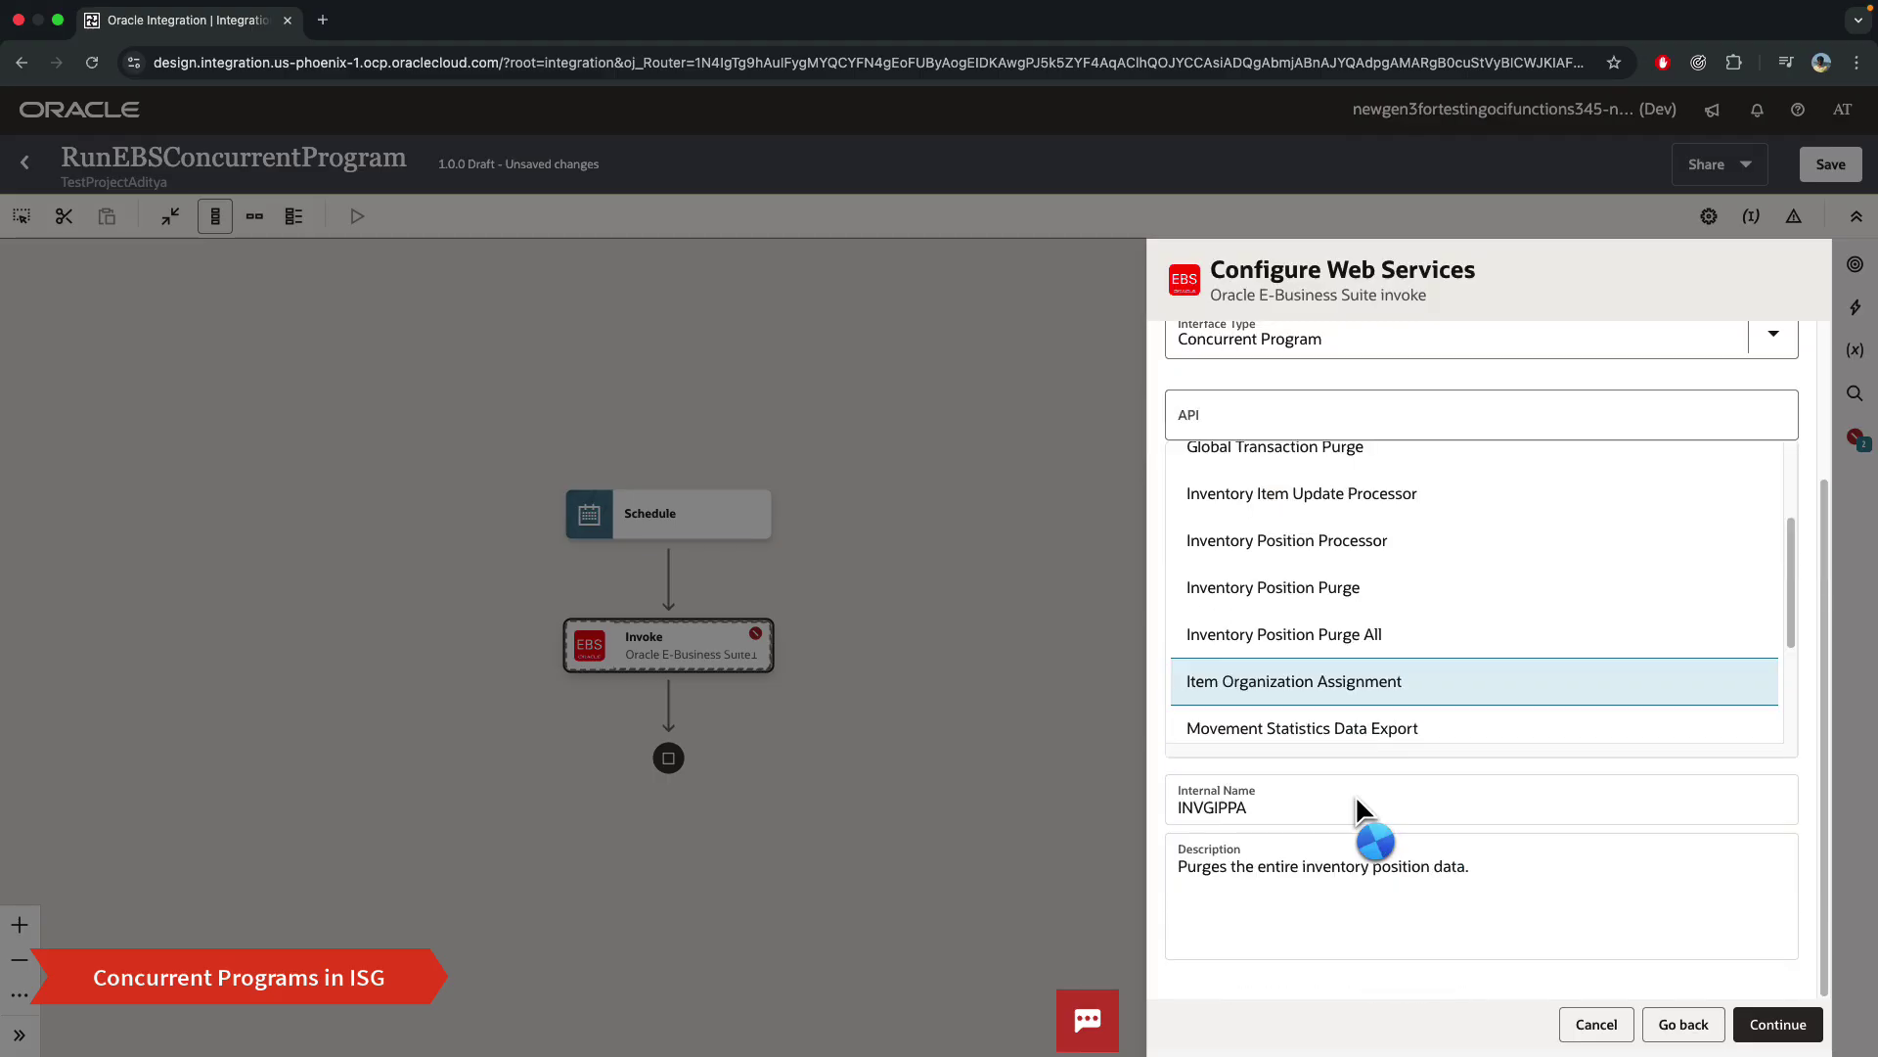
pyautogui.scroll(-2, 1584, 532)
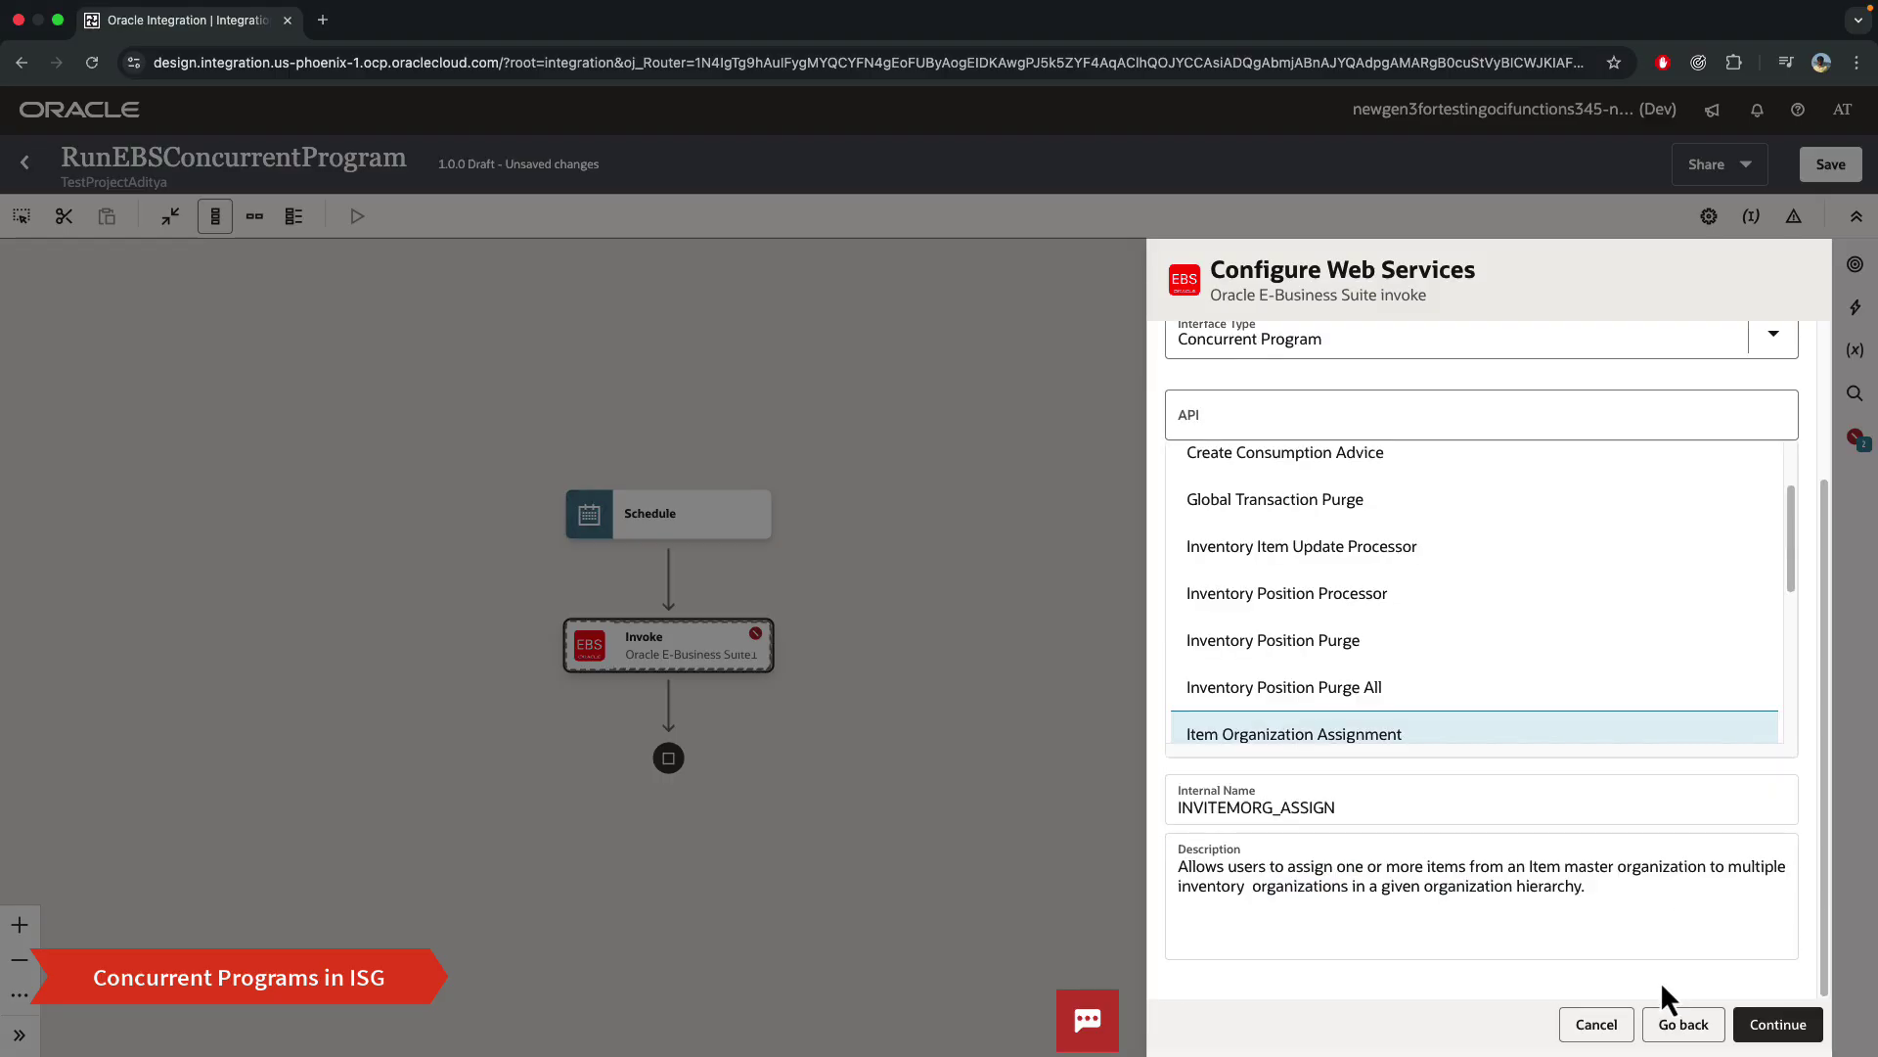
pyautogui.click(1766, 1022)
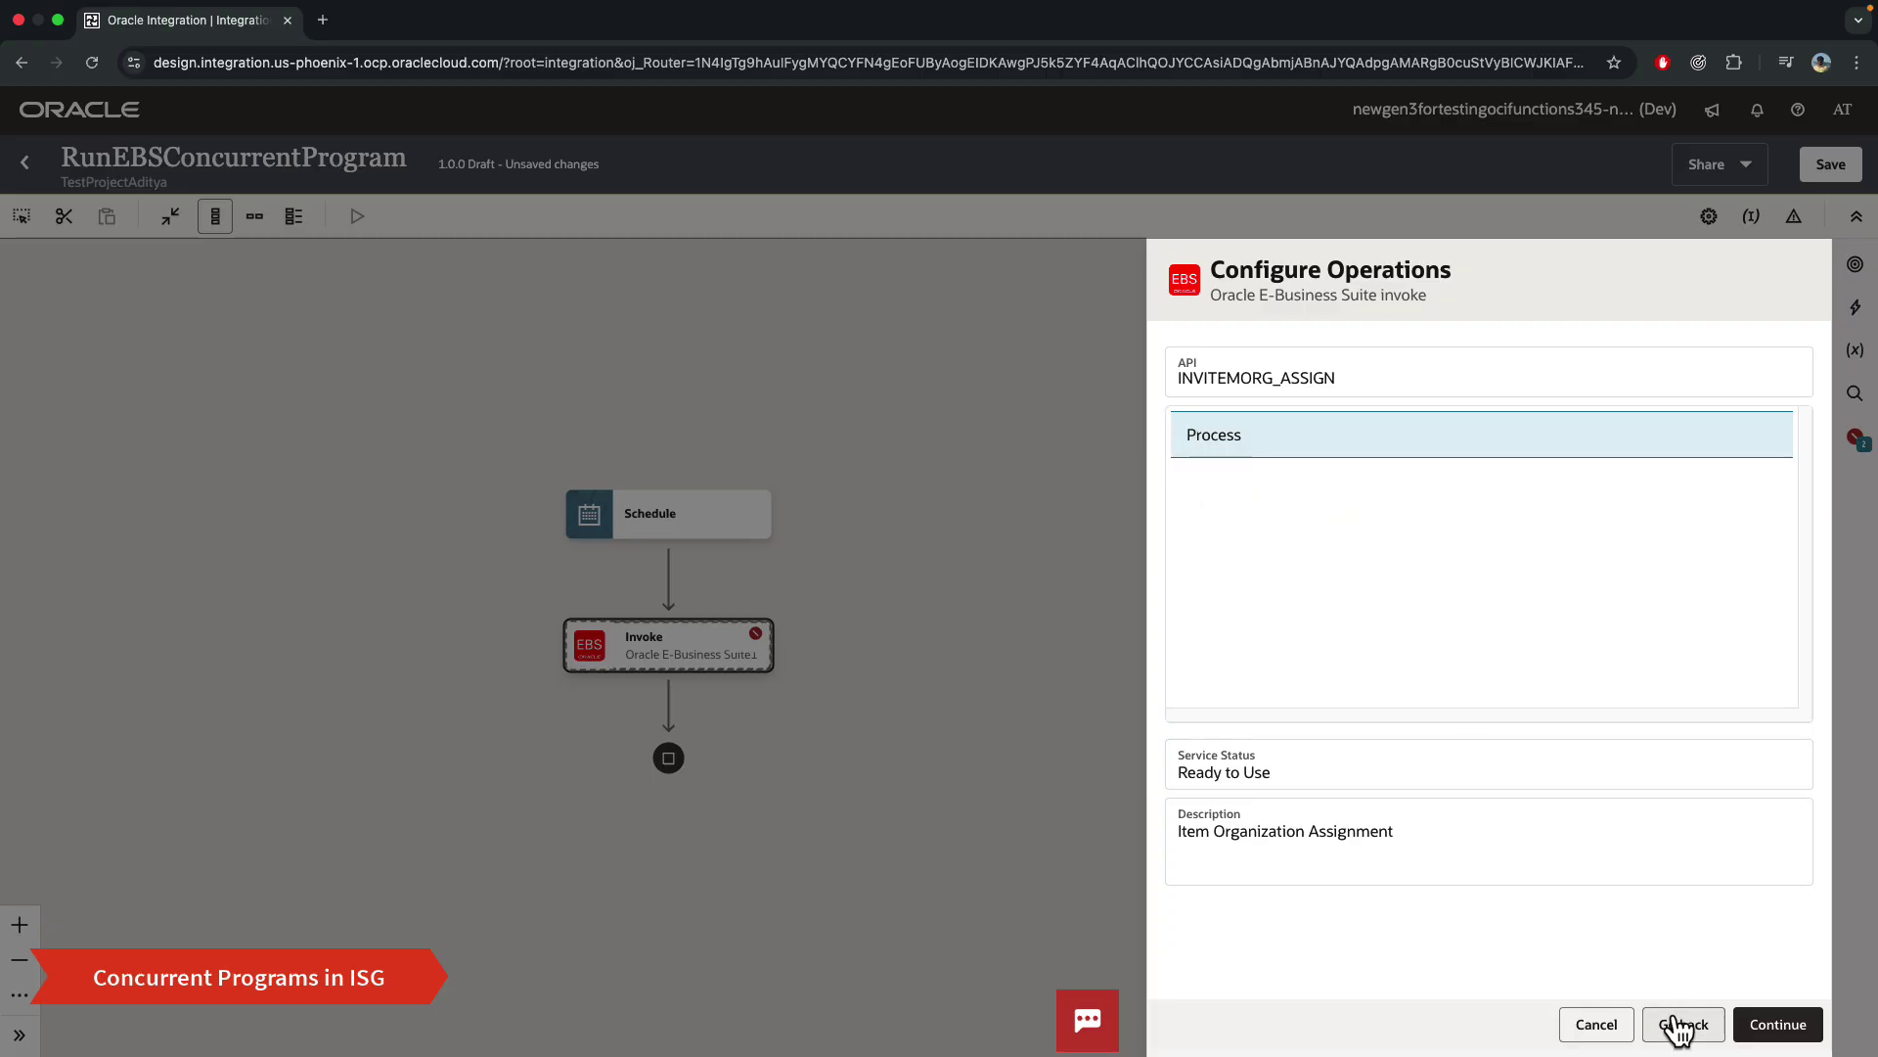
pyautogui.hotkey('ctrl', 'Left')
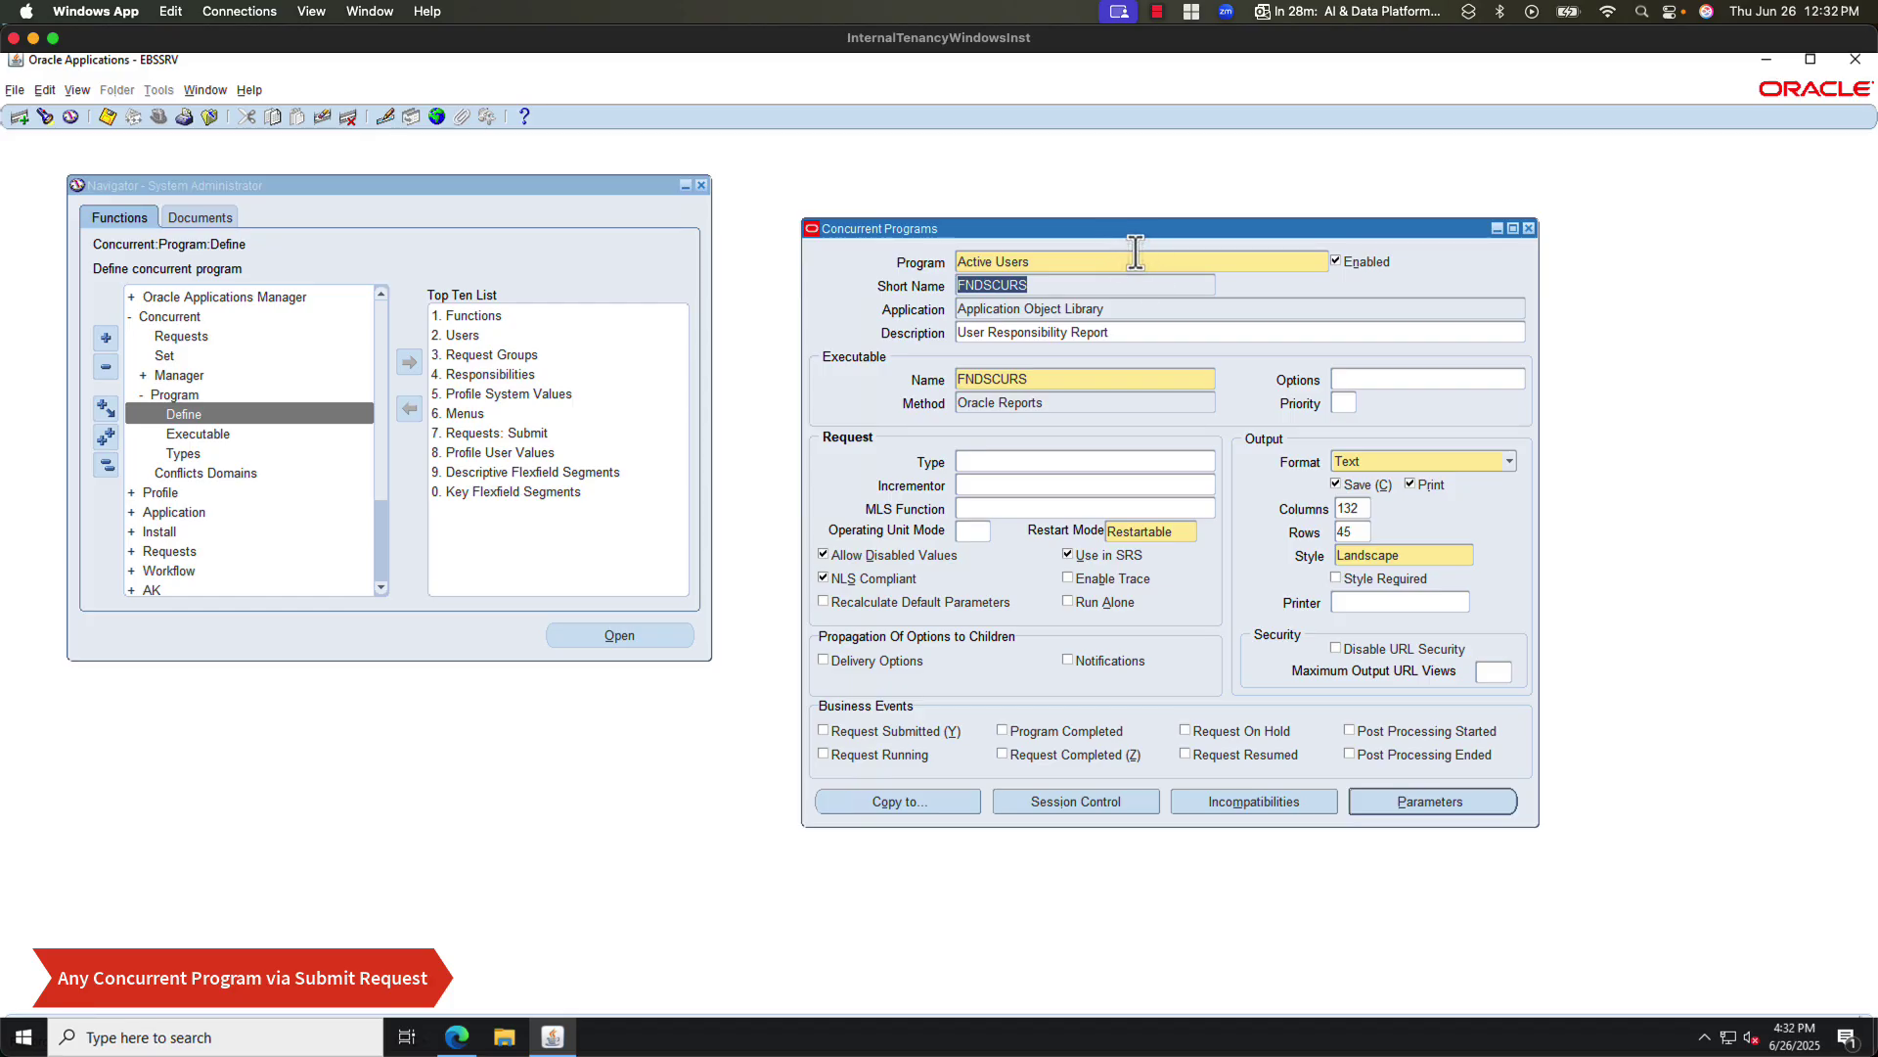
# - Read the Active Users program's short name FNDSCURS in the Concurrent Programs form
pyautogui.moveTo(1129, 221); pyautogui.dragTo(1147, 196)
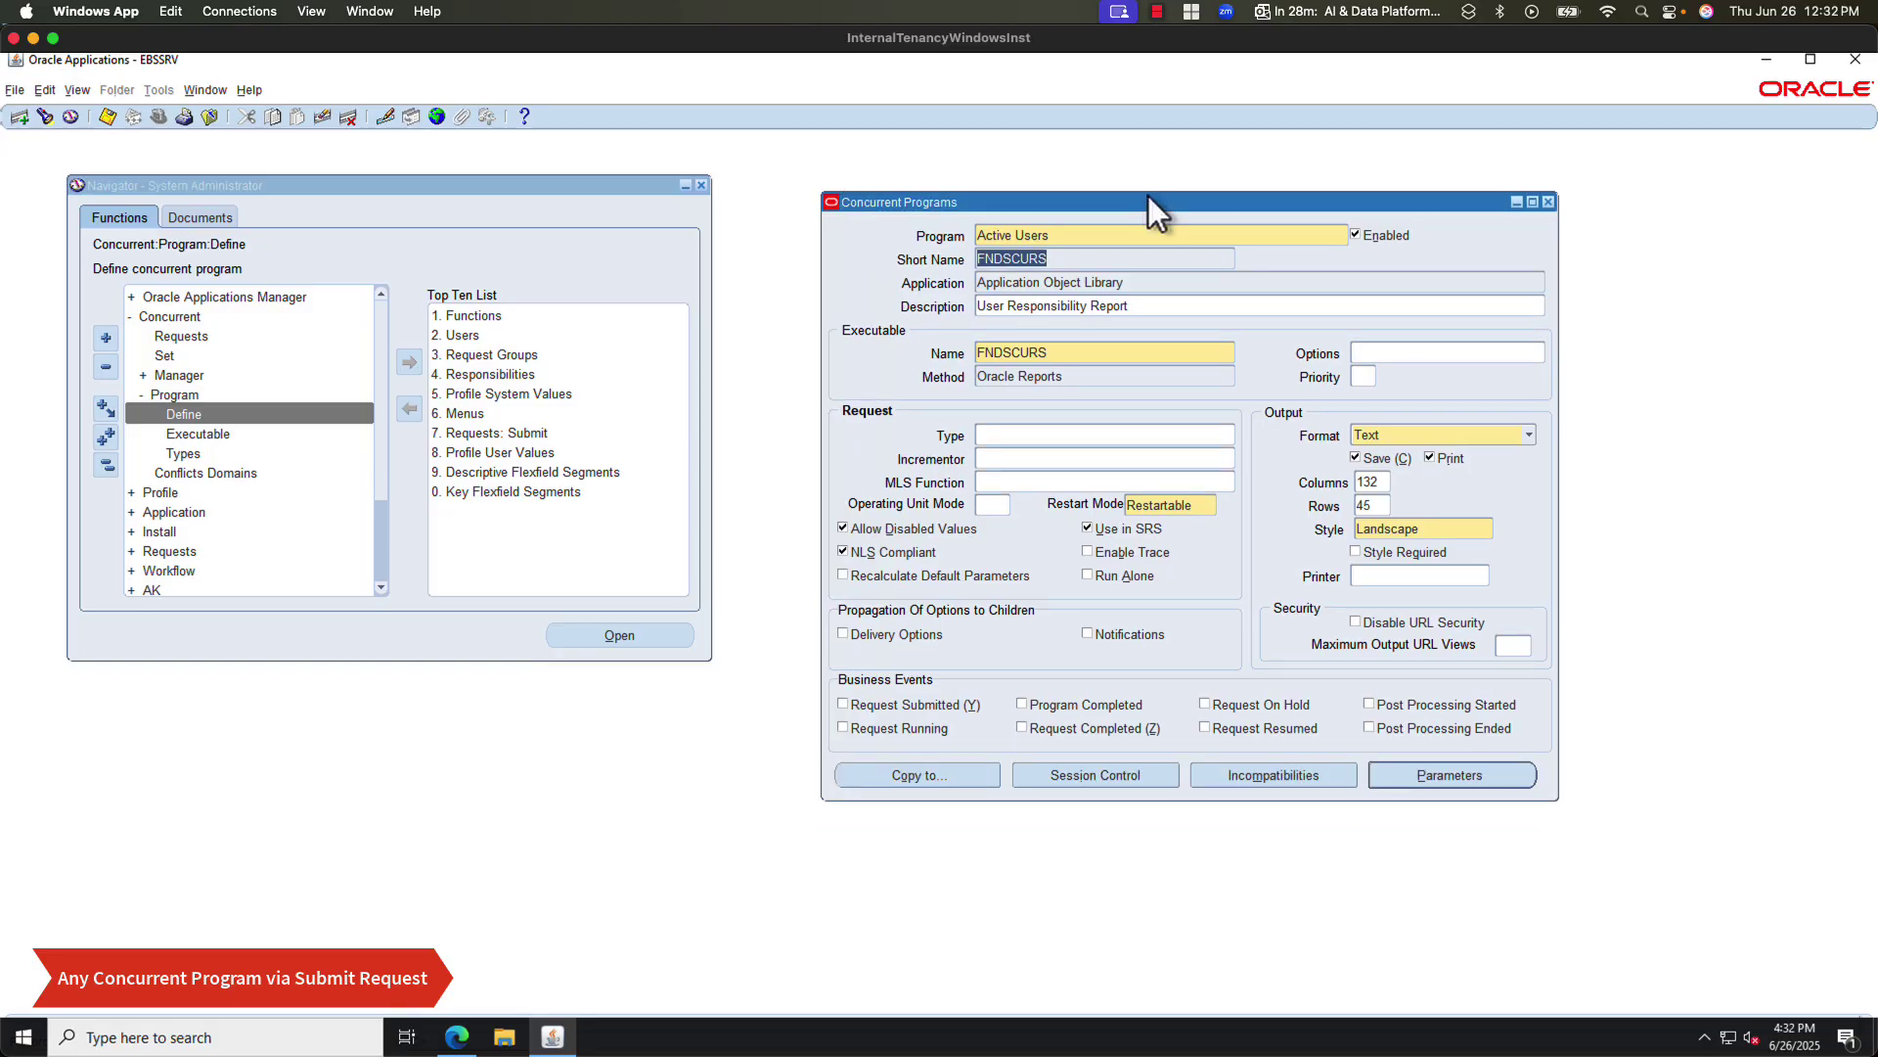
pyautogui.moveTo(1142, 202); pyautogui.dragTo(1143, 226)
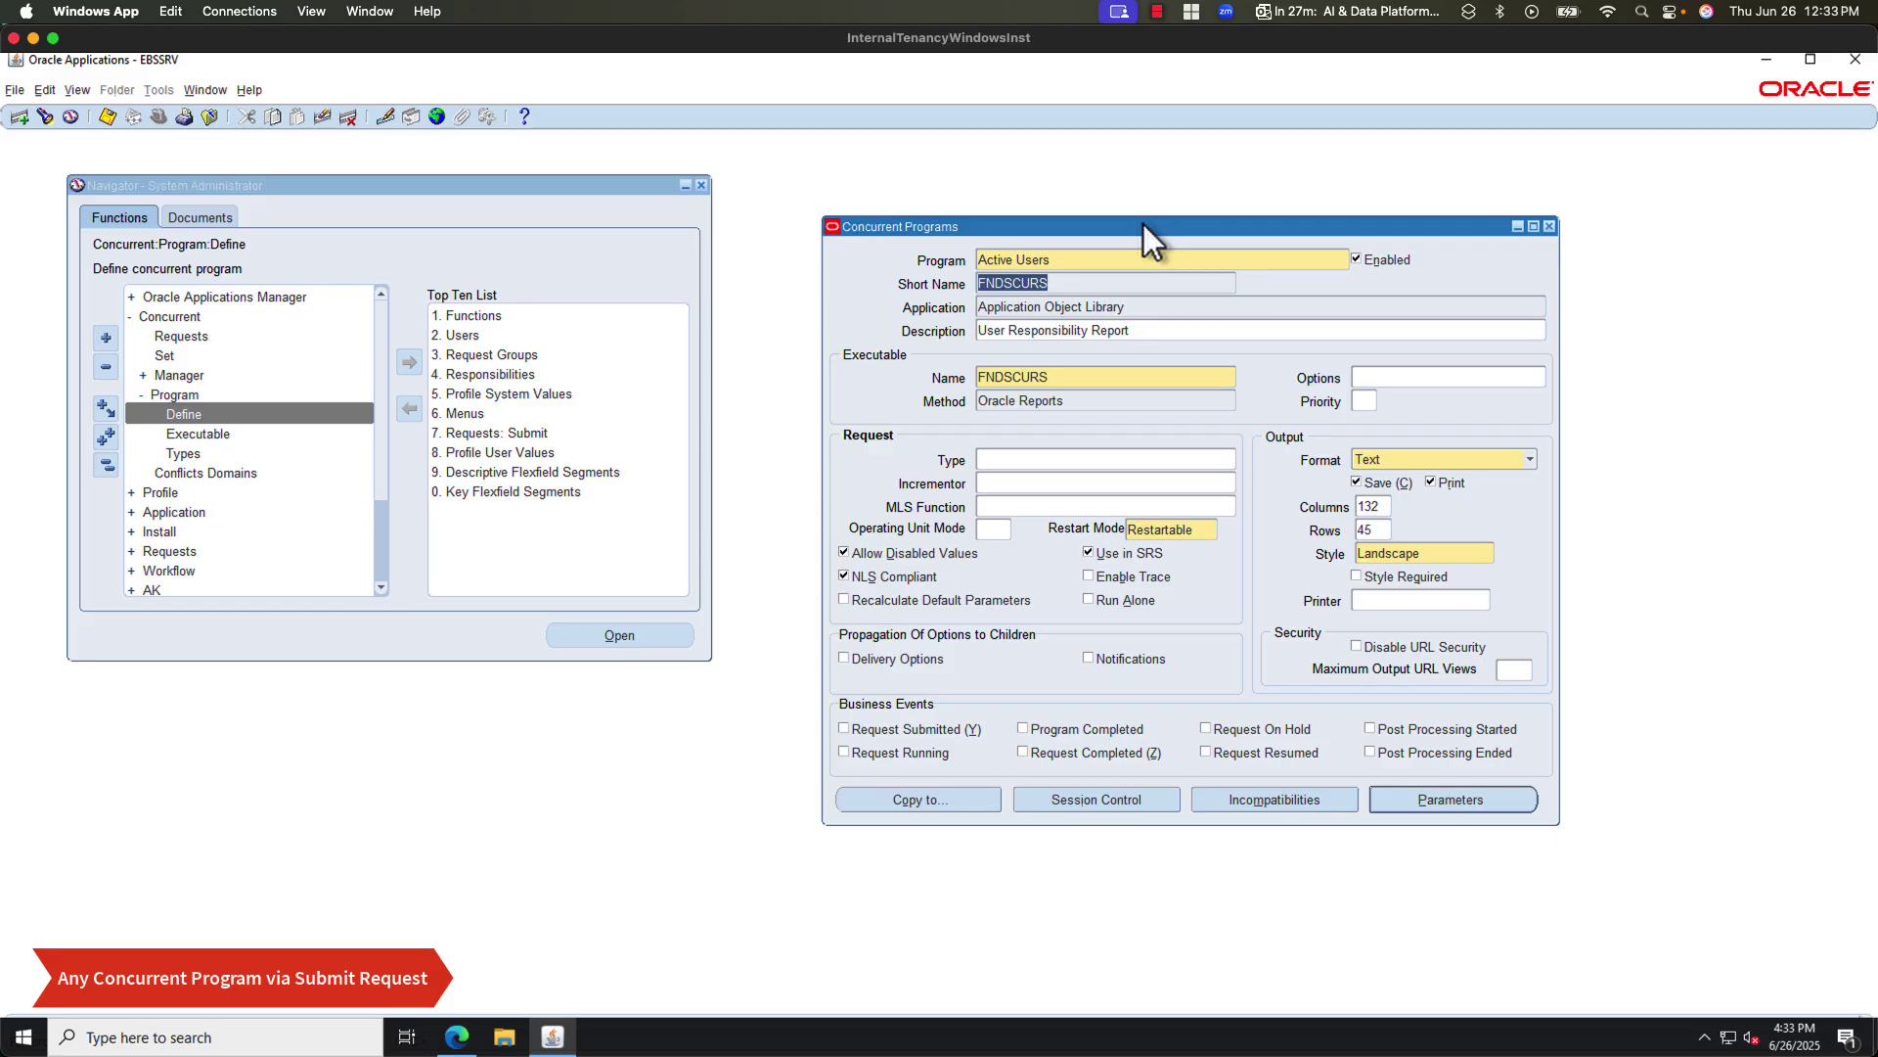
pyautogui.click(1110, 281)
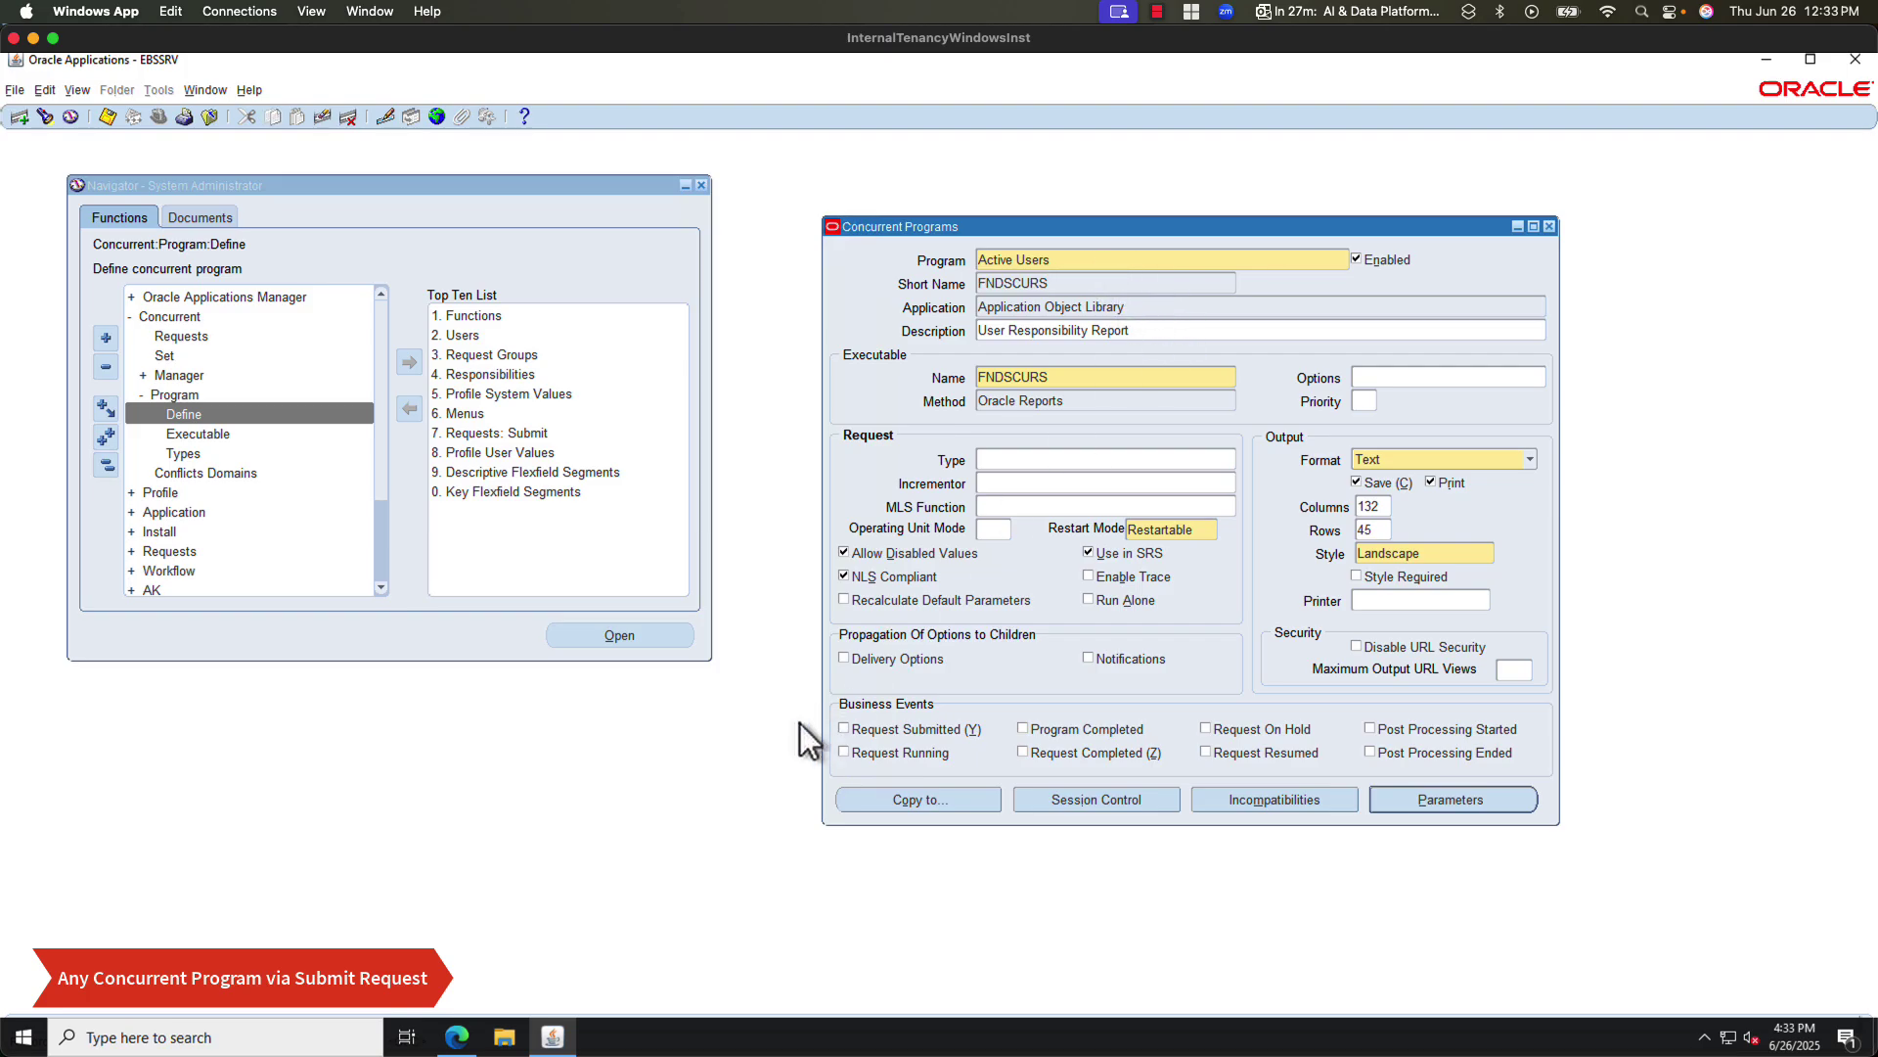
pyautogui.click(457, 1035)
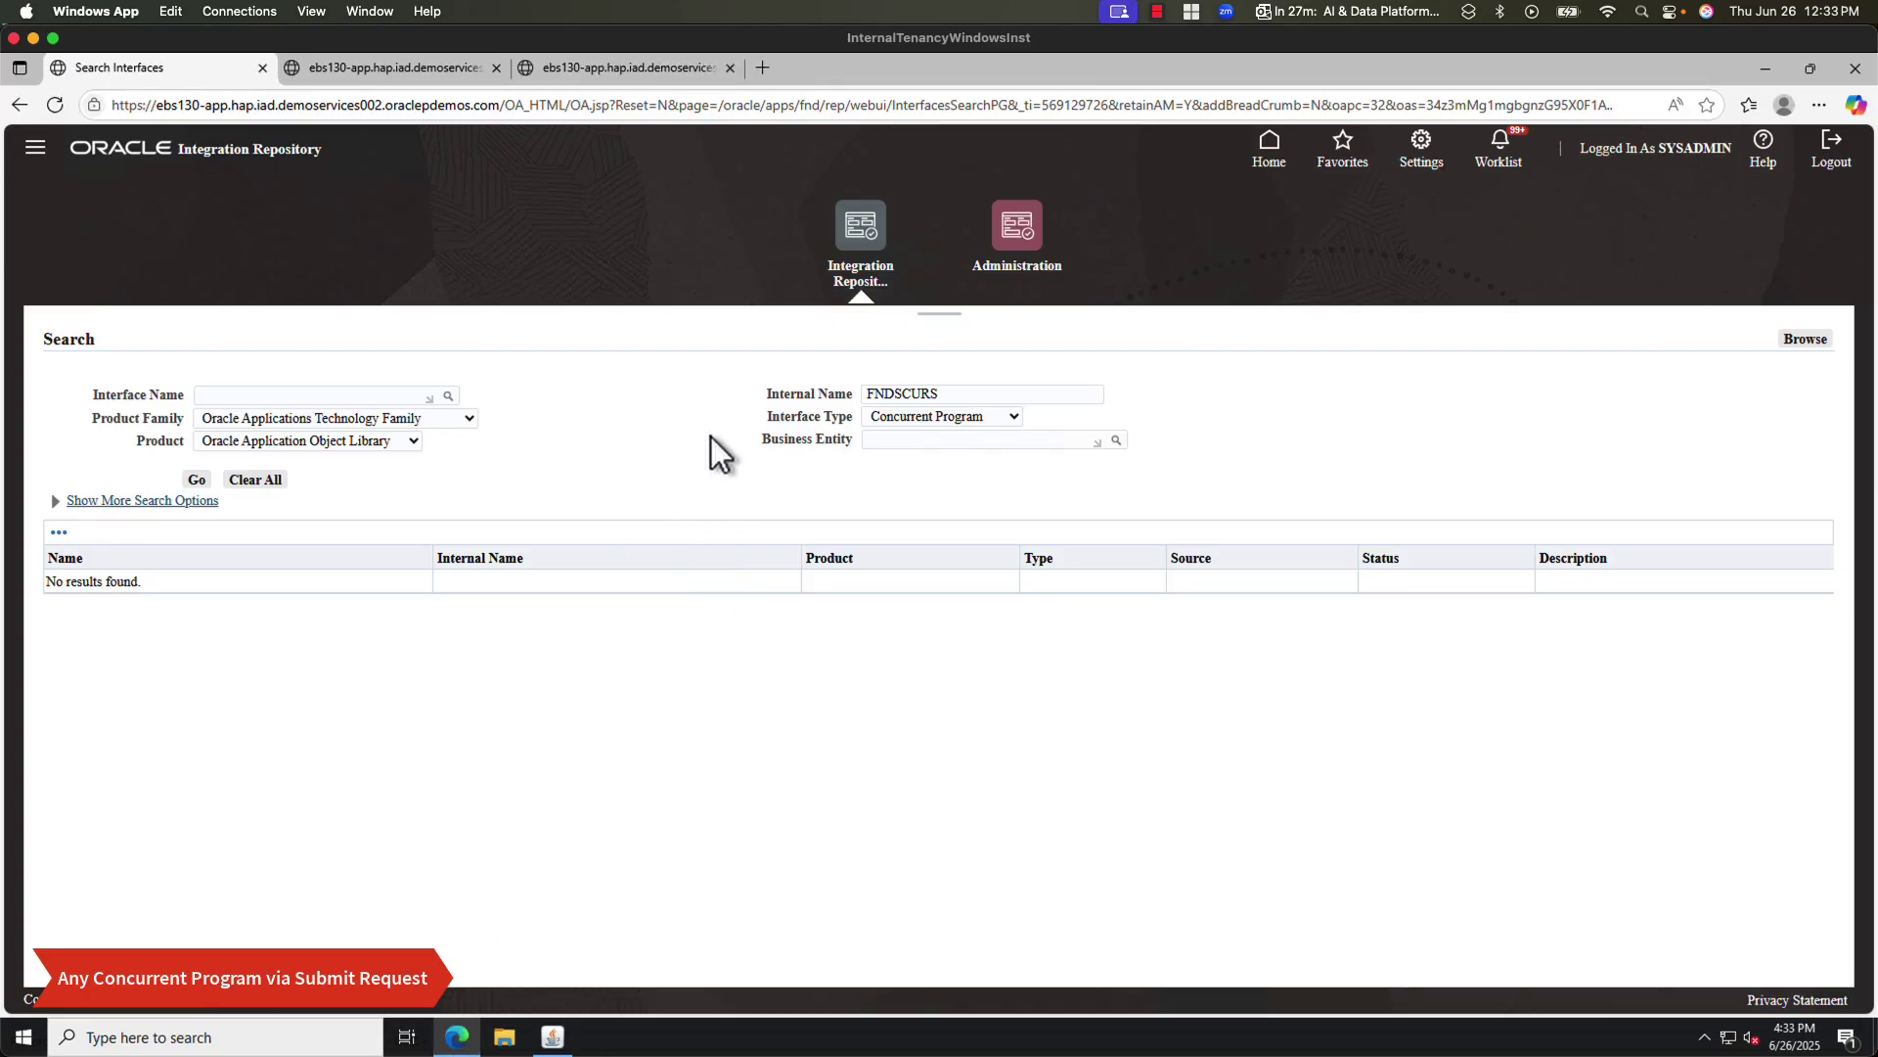
# - Browse Oracle Applications Technology Family > Oracle Application Object Library to its Concurrent Request interfaces
pyautogui.click(197, 479)
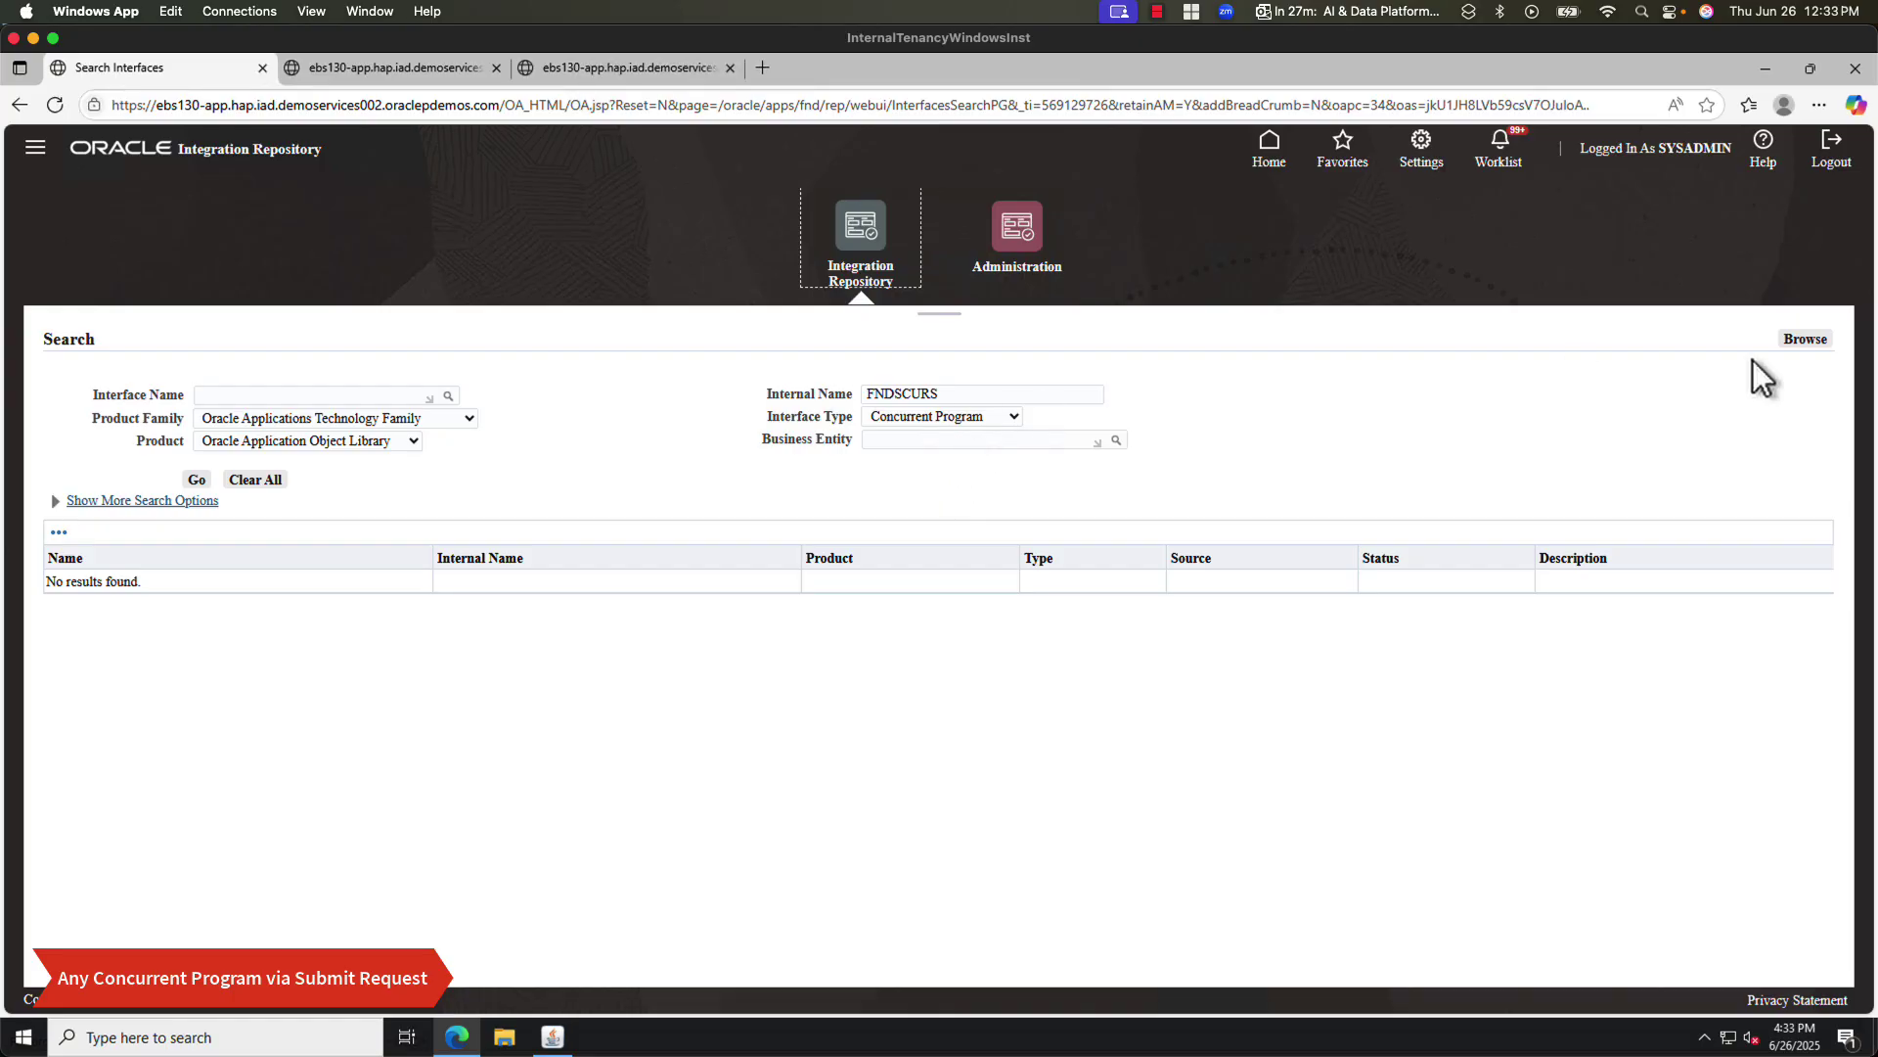
pyautogui.click(1795, 342)
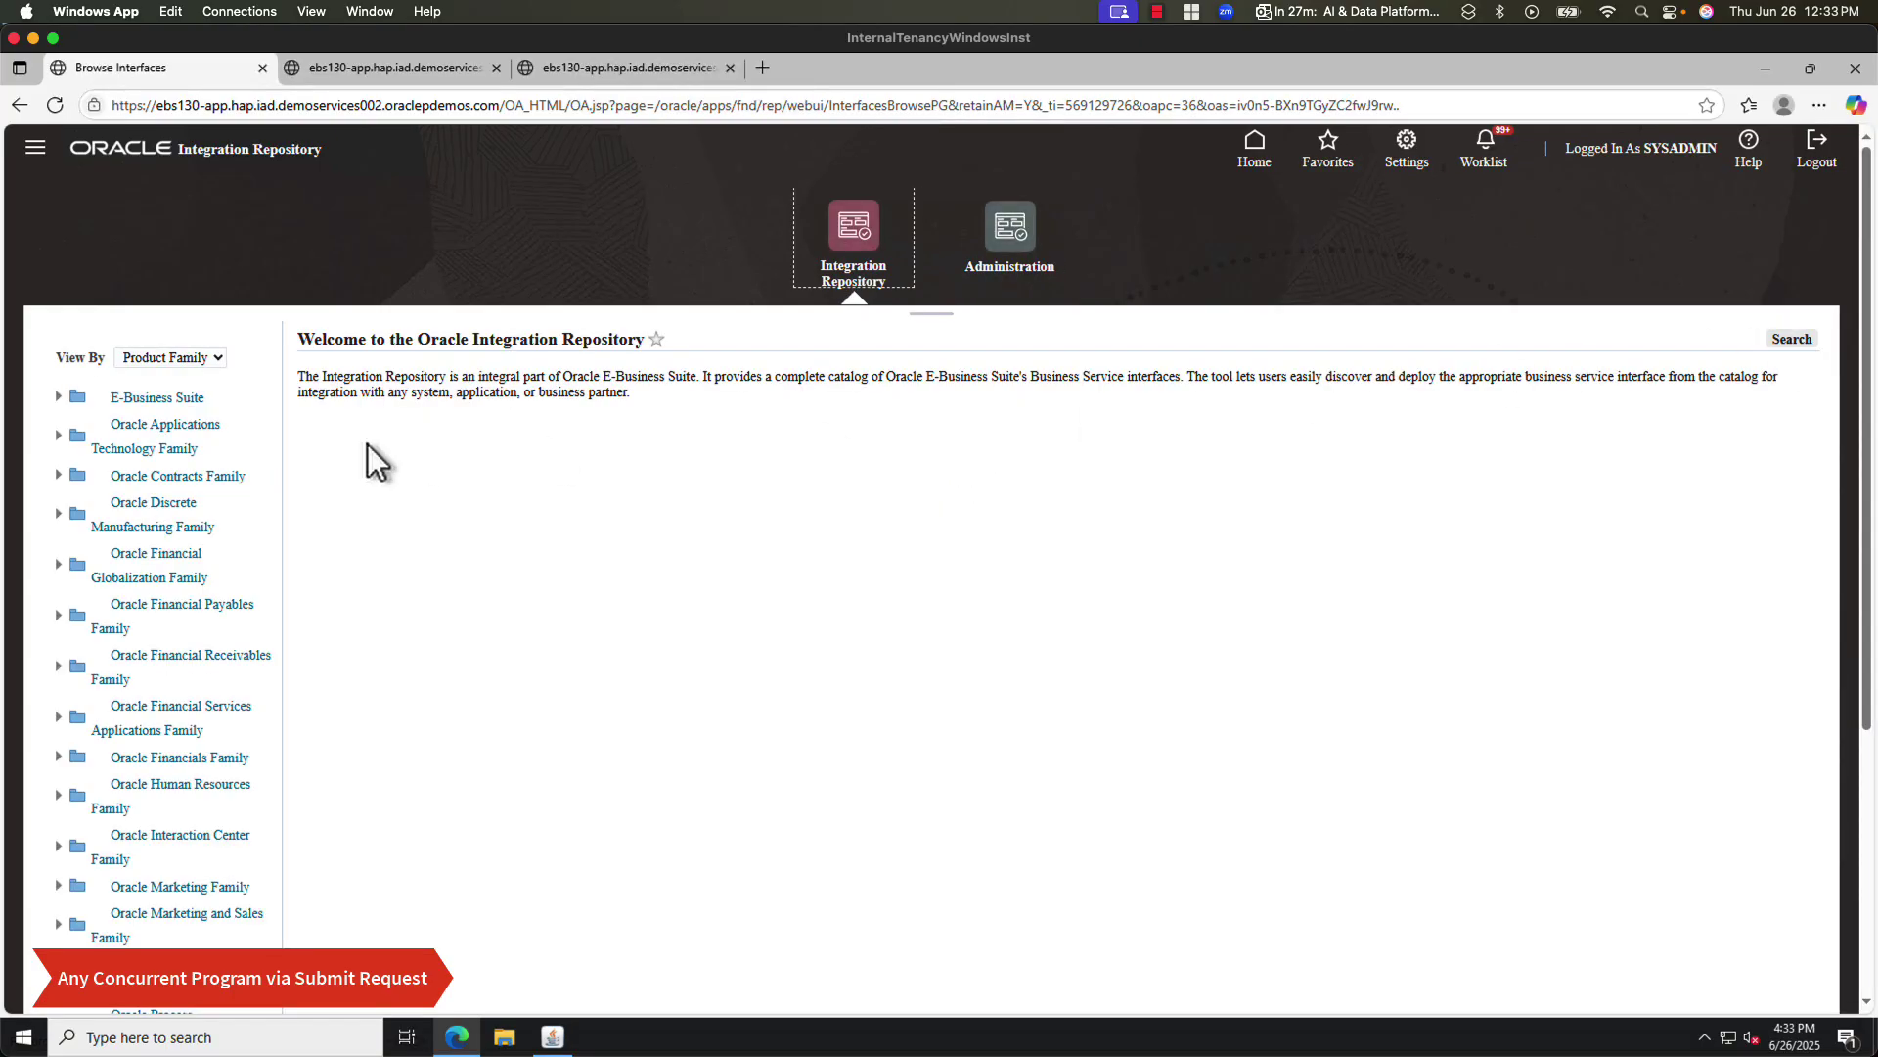
pyautogui.click(54, 435)
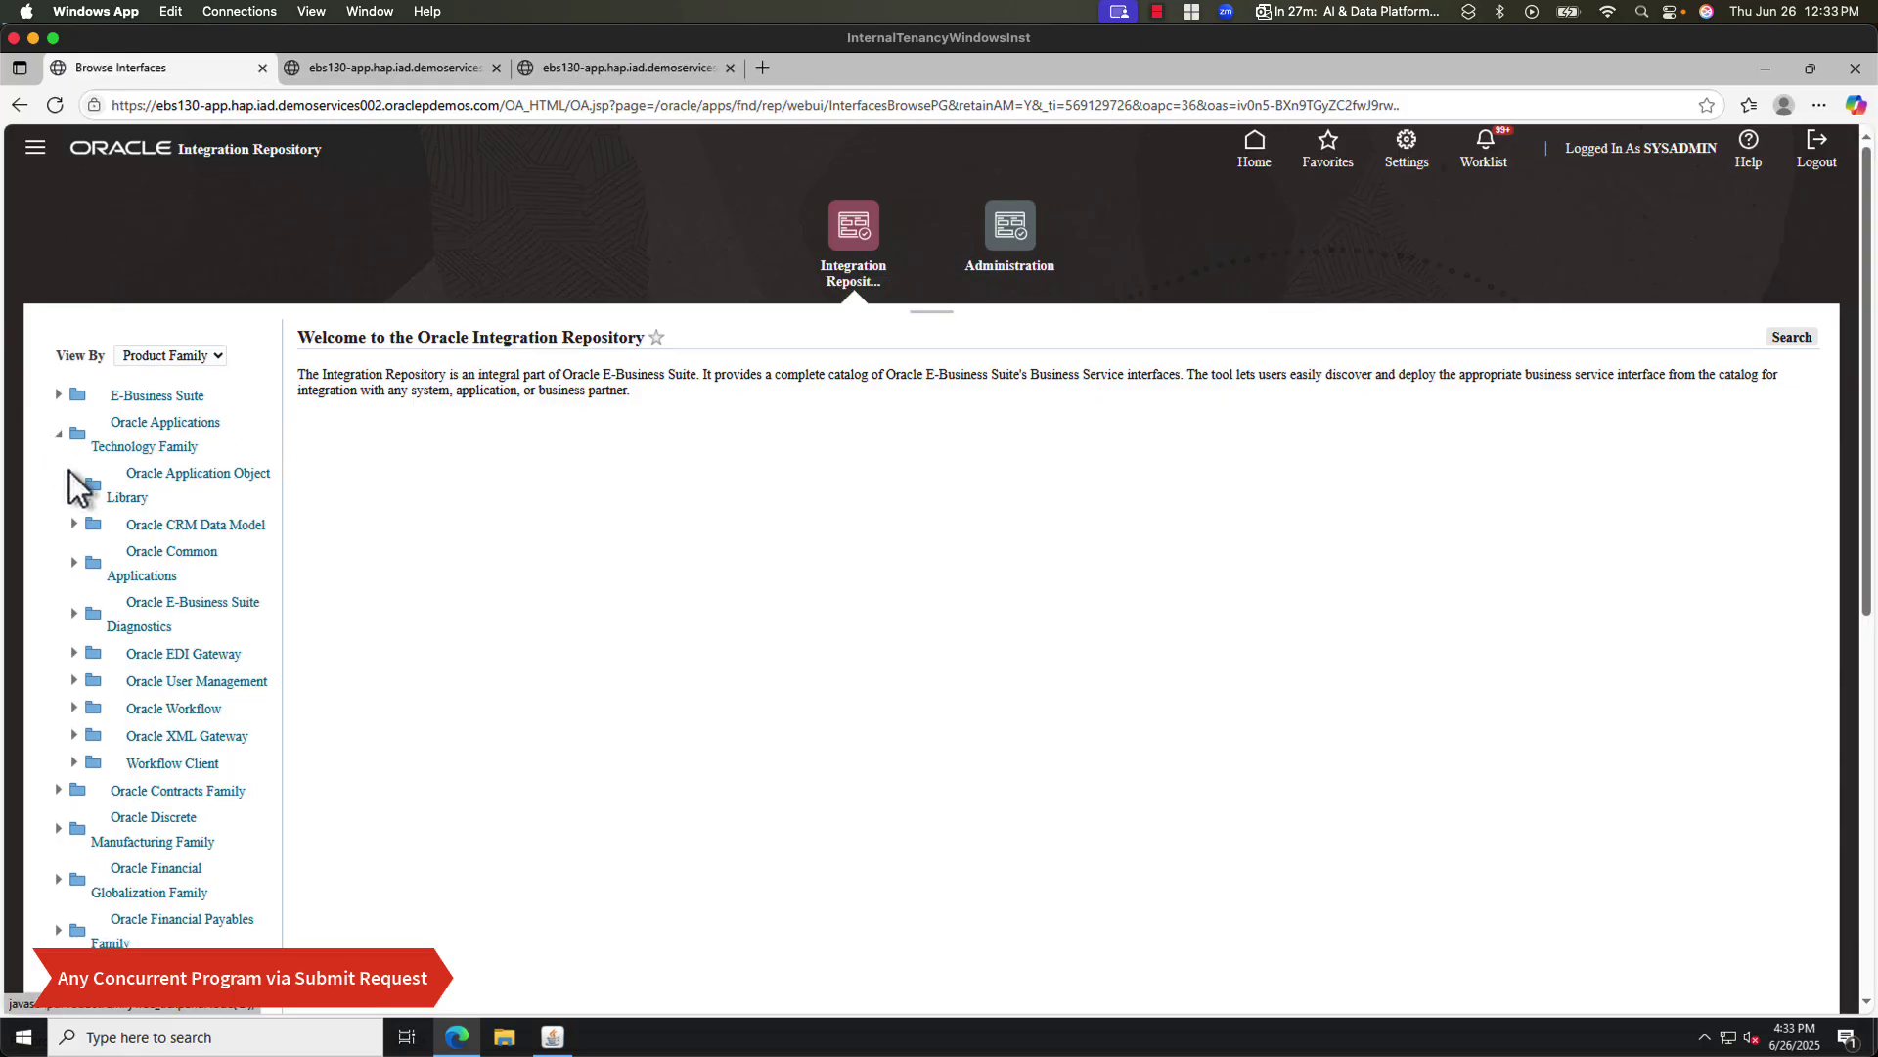
pyautogui.click(74, 483)
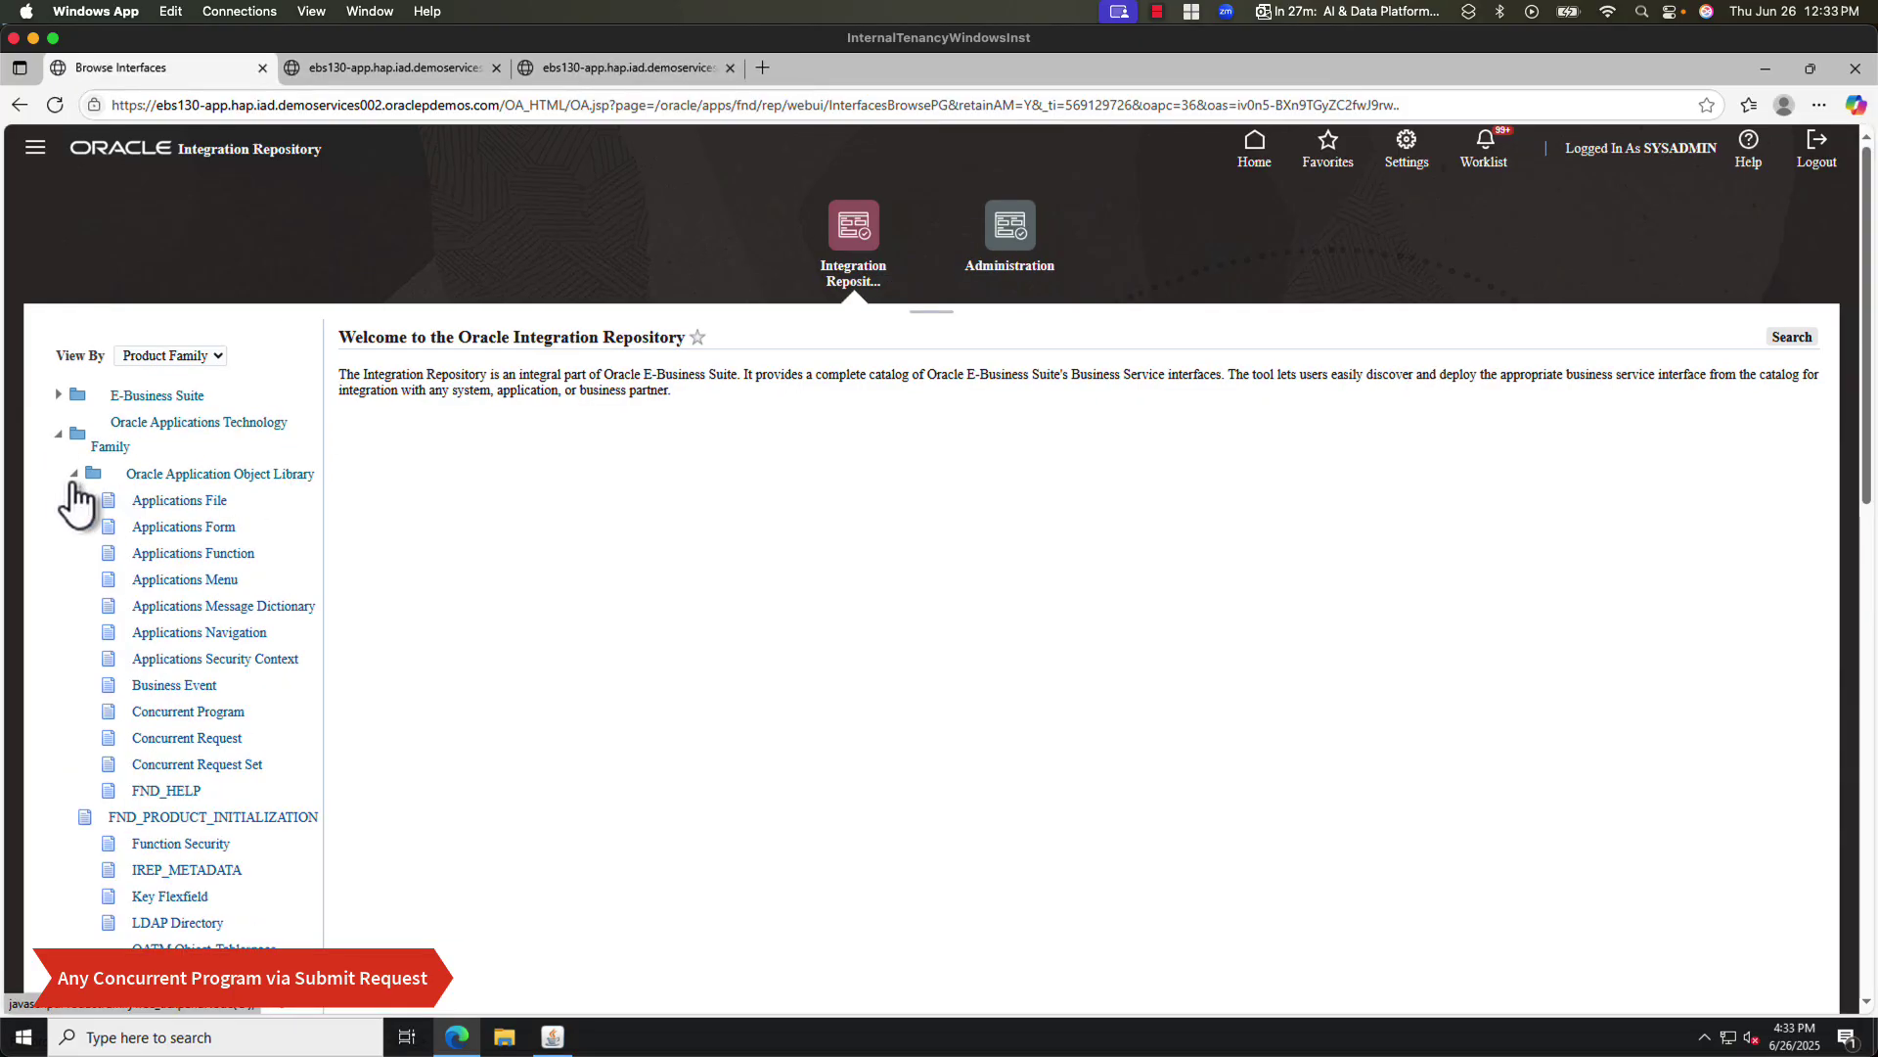
pyautogui.click(186, 714)
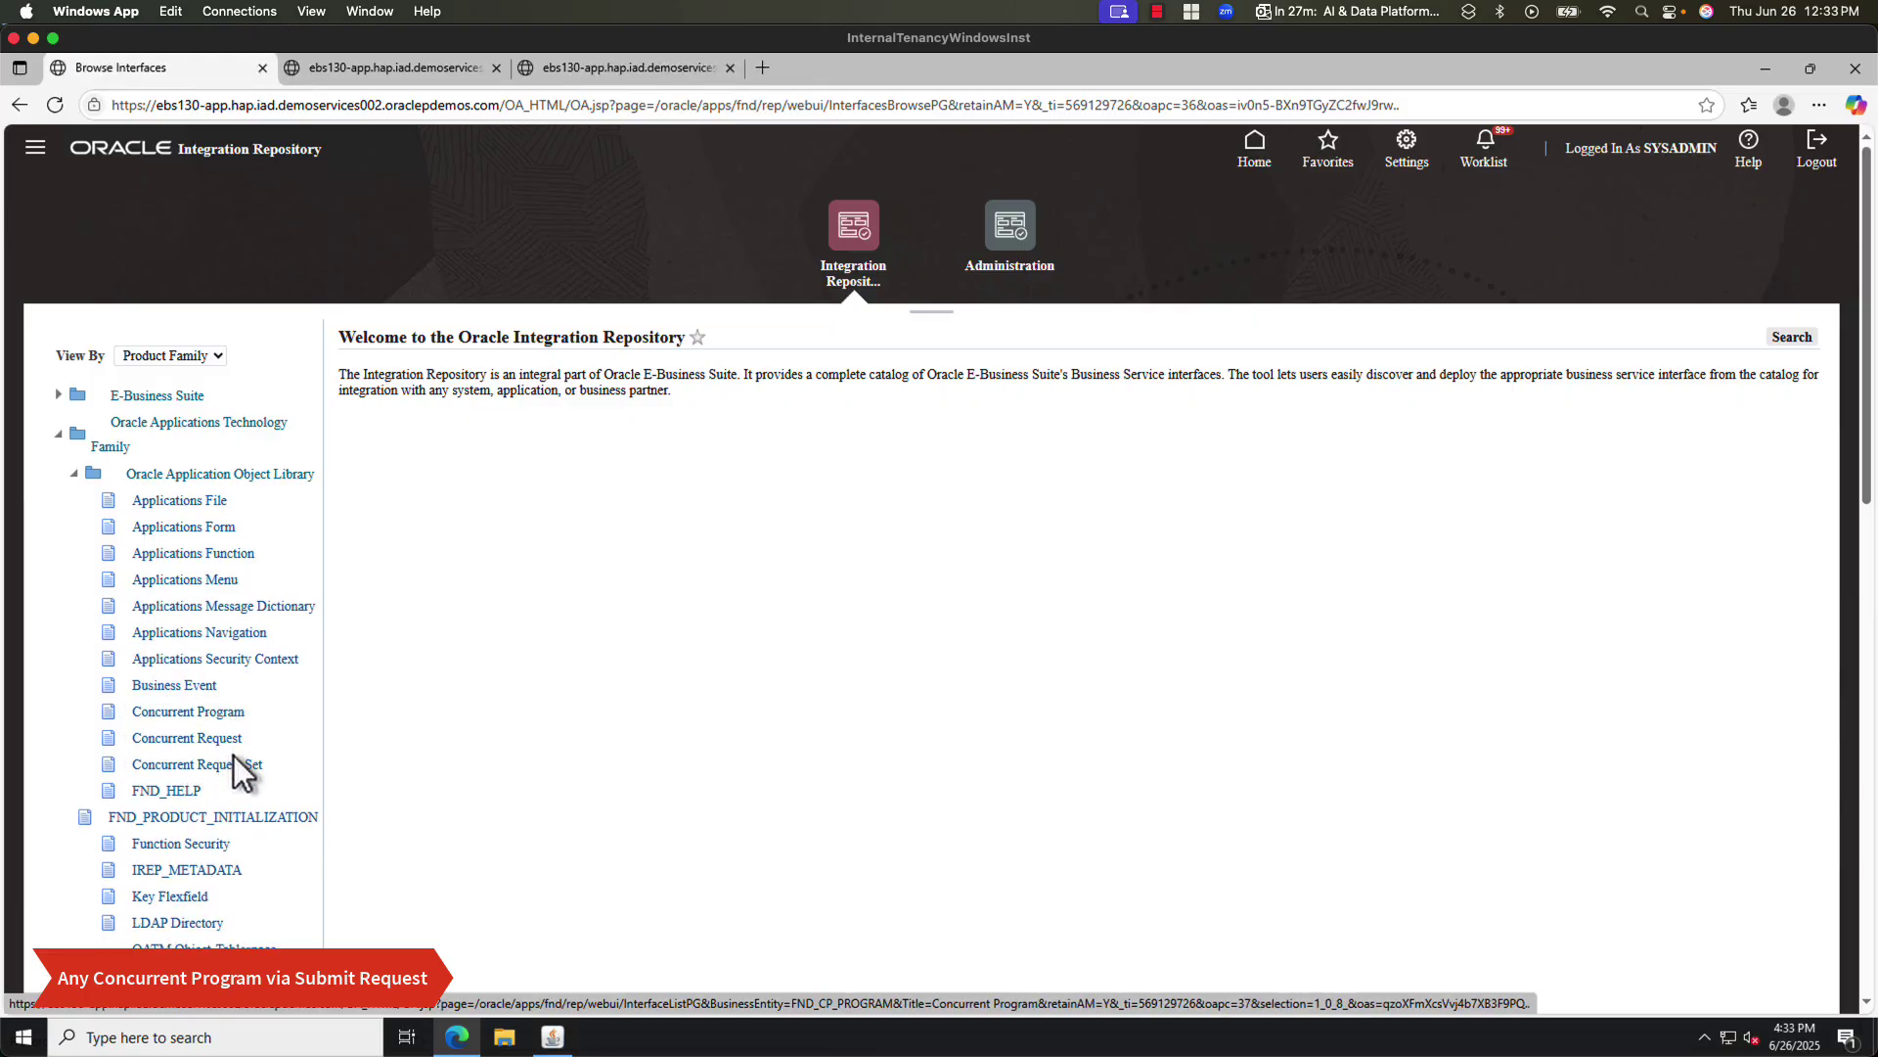
pyautogui.click(239, 739)
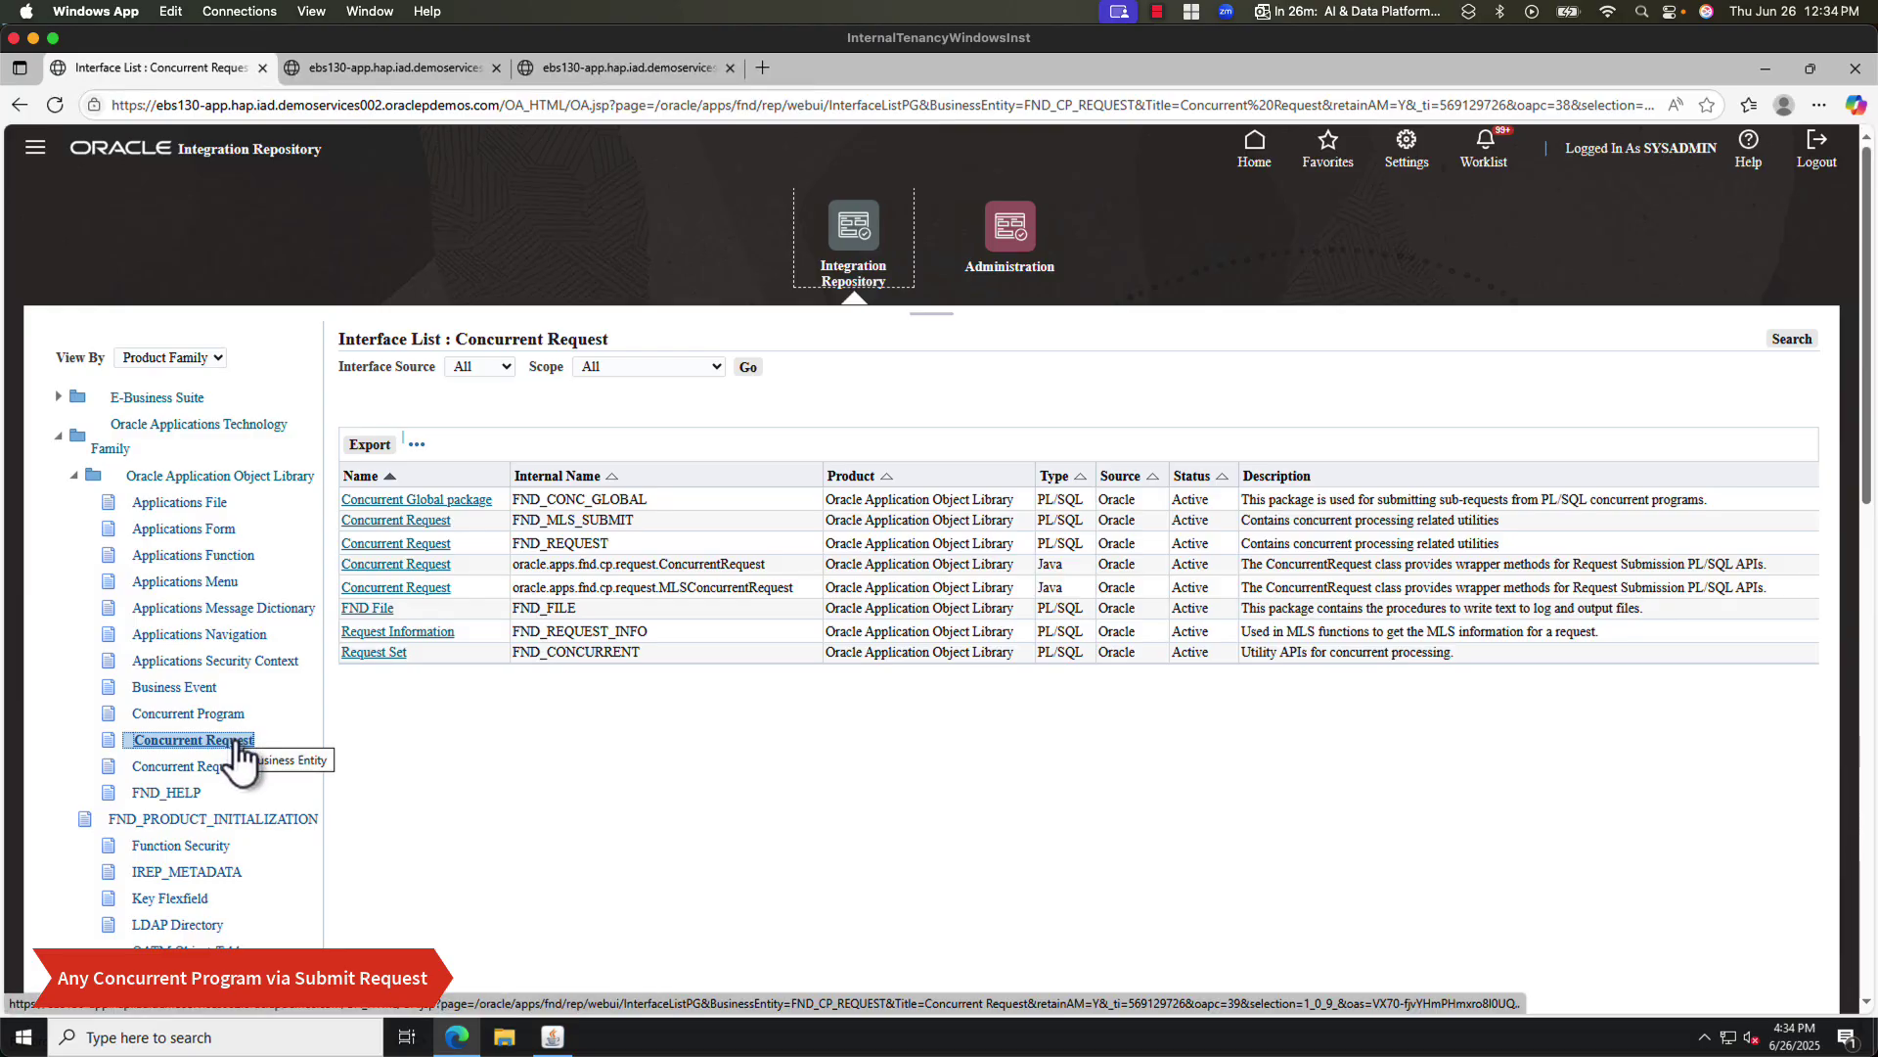
# - Open the FND_REQUEST interface, note SUBMIT_REQUEST, and show the FndRqstService REST Web Service details
pyautogui.moveTo(515, 544); pyautogui.dragTo(605, 542)
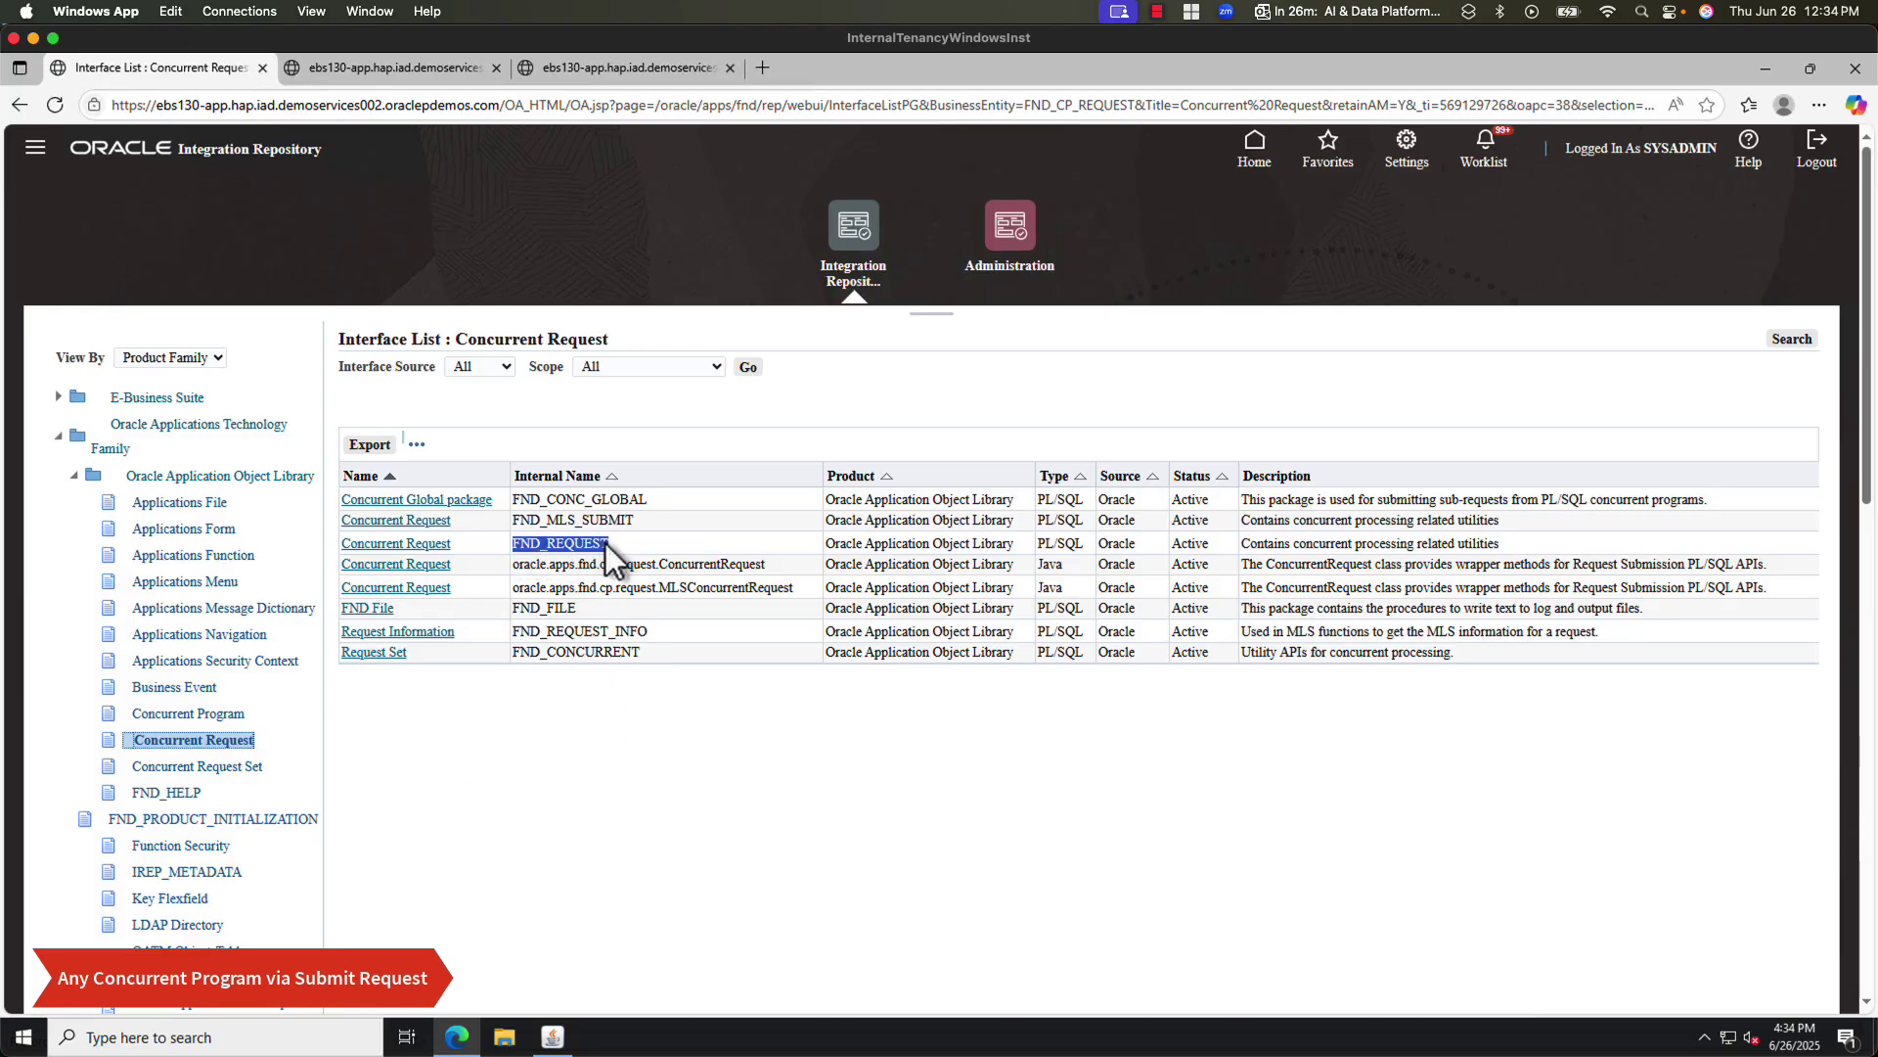
pyautogui.click(372, 543)
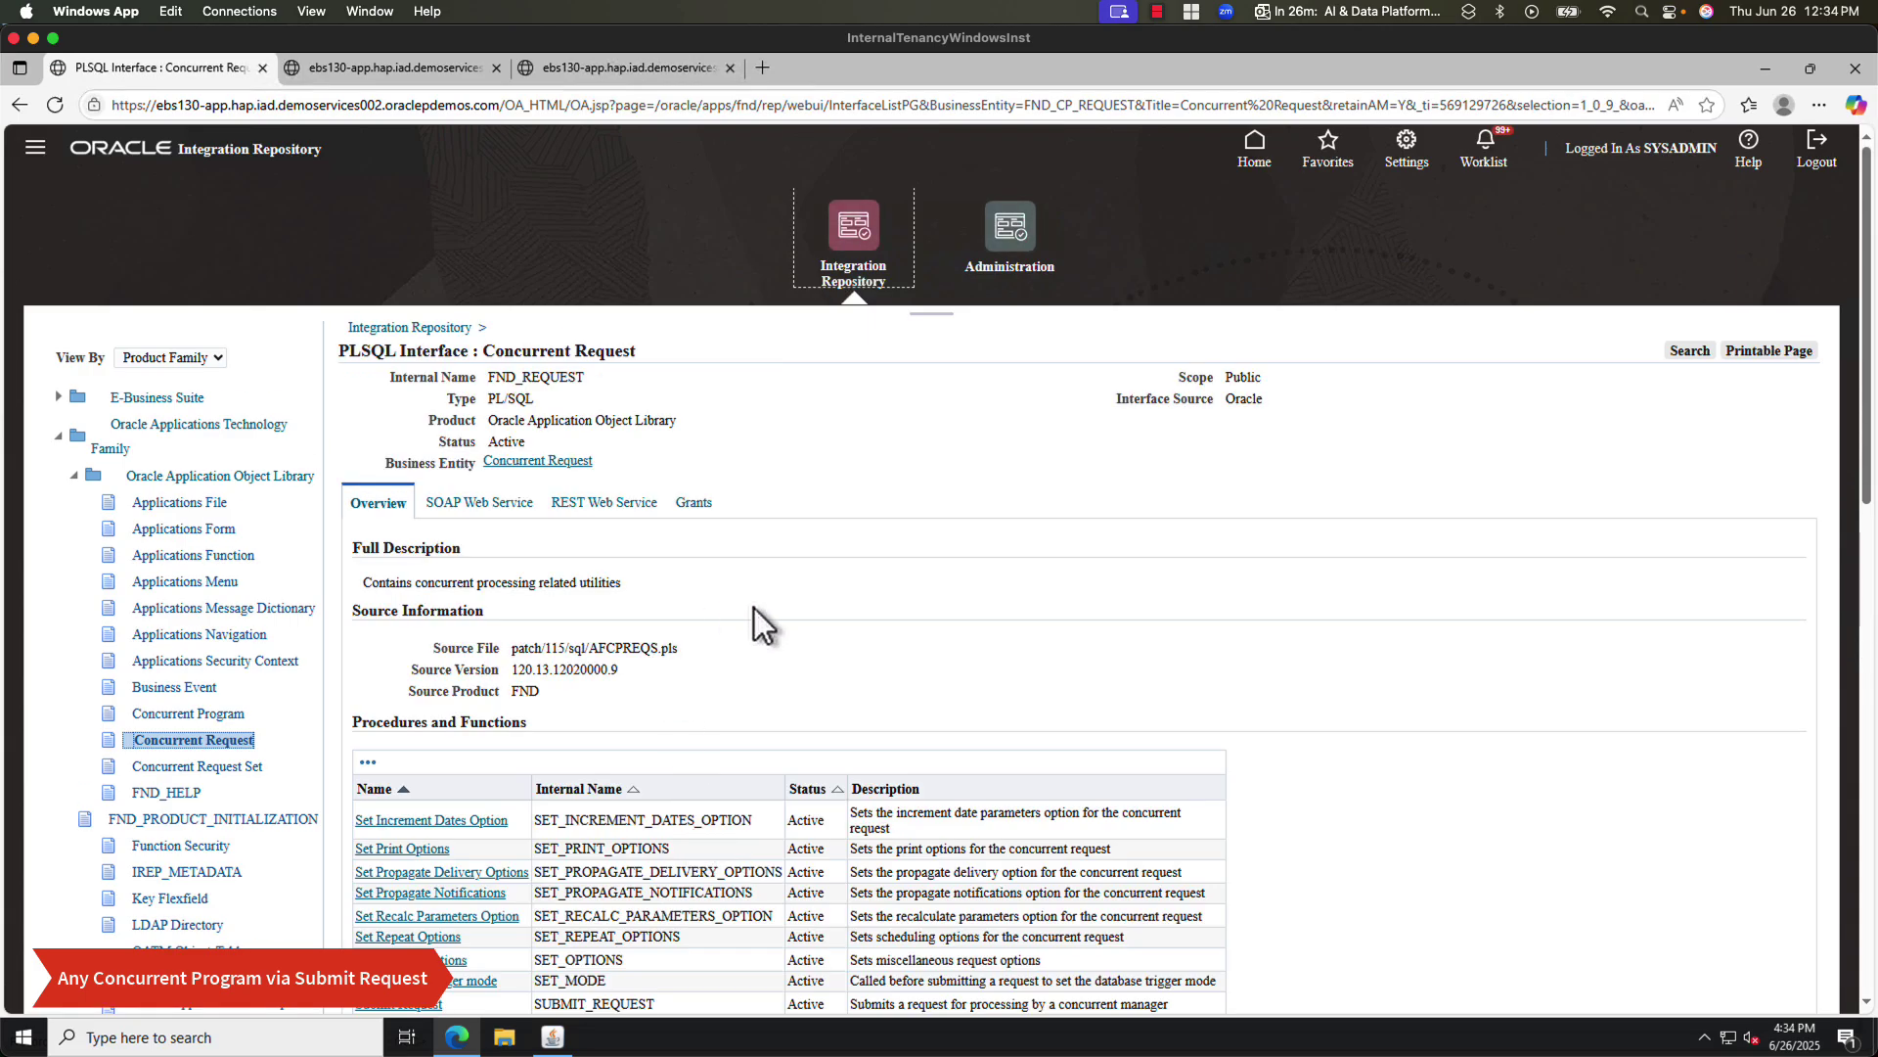
pyautogui.scroll(-2, 754, 607)
pyautogui.scroll(-2, 753, 617)
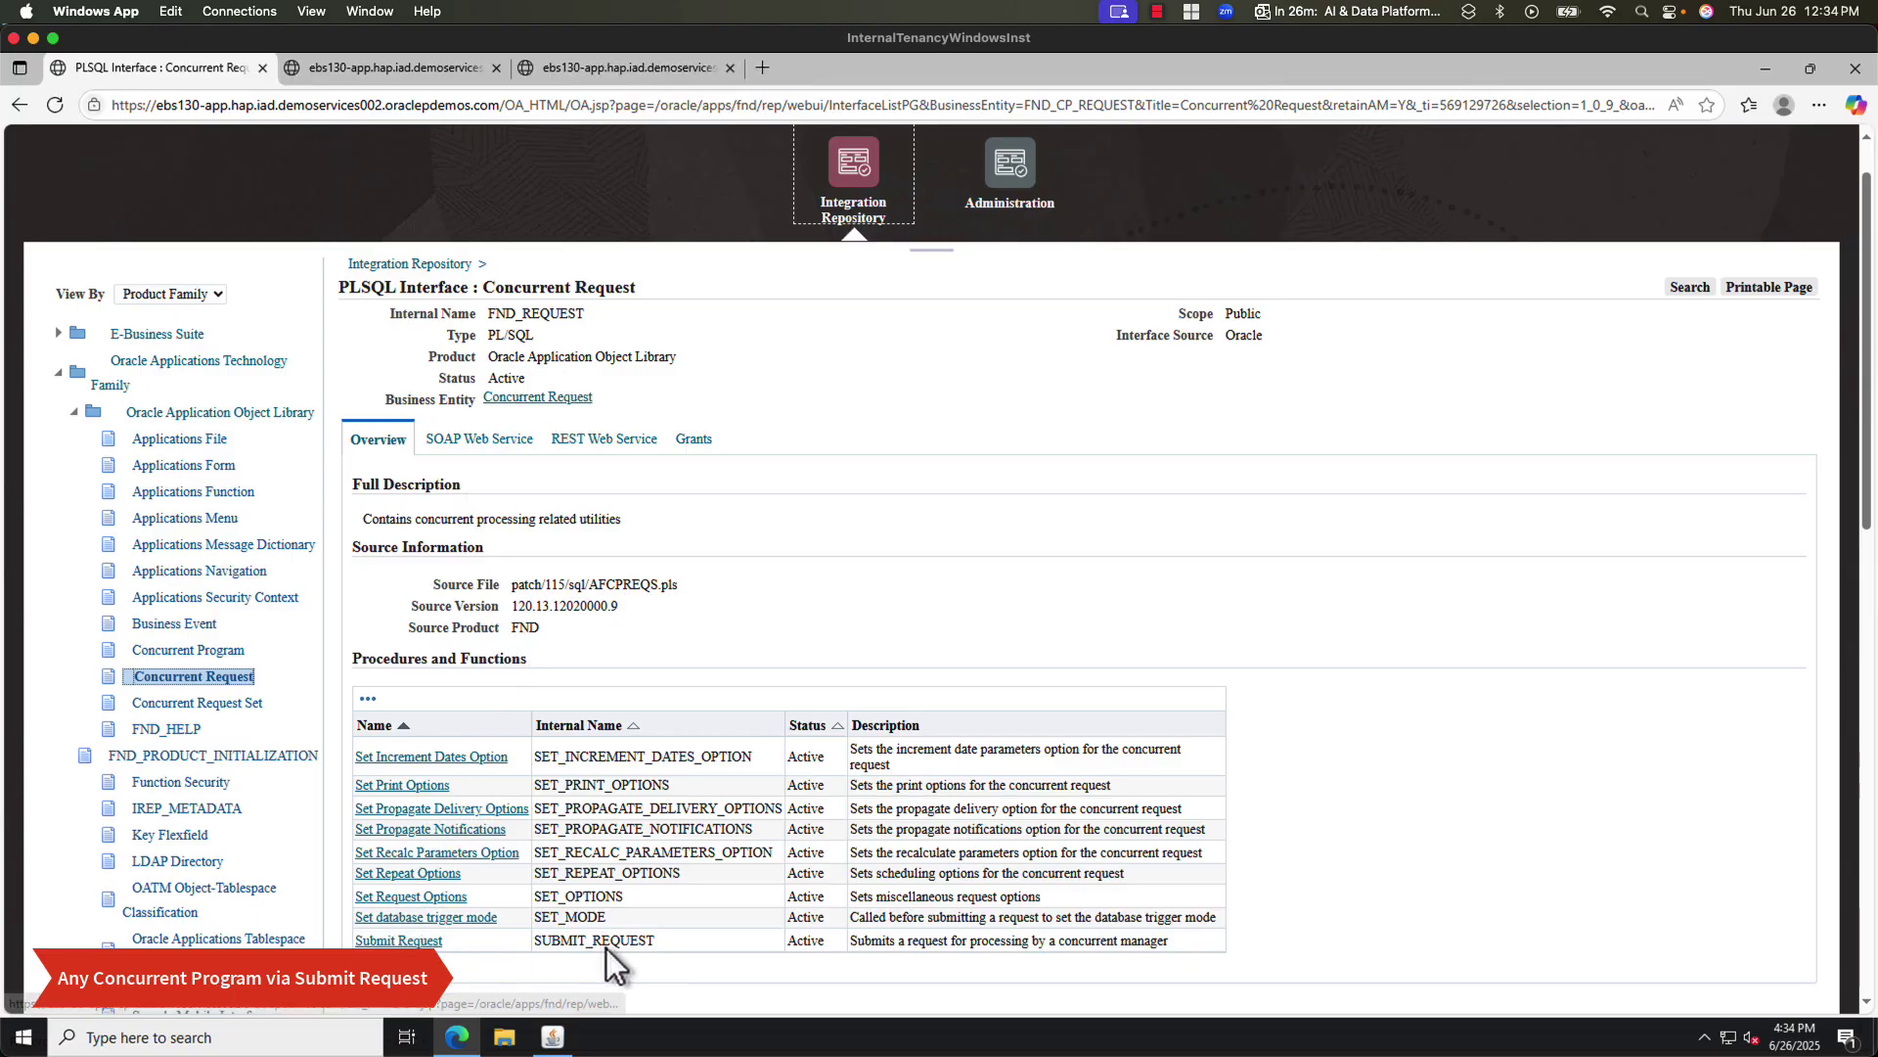
pyautogui.moveTo(536, 943); pyautogui.dragTo(655, 945)
pyautogui.click(677, 965)
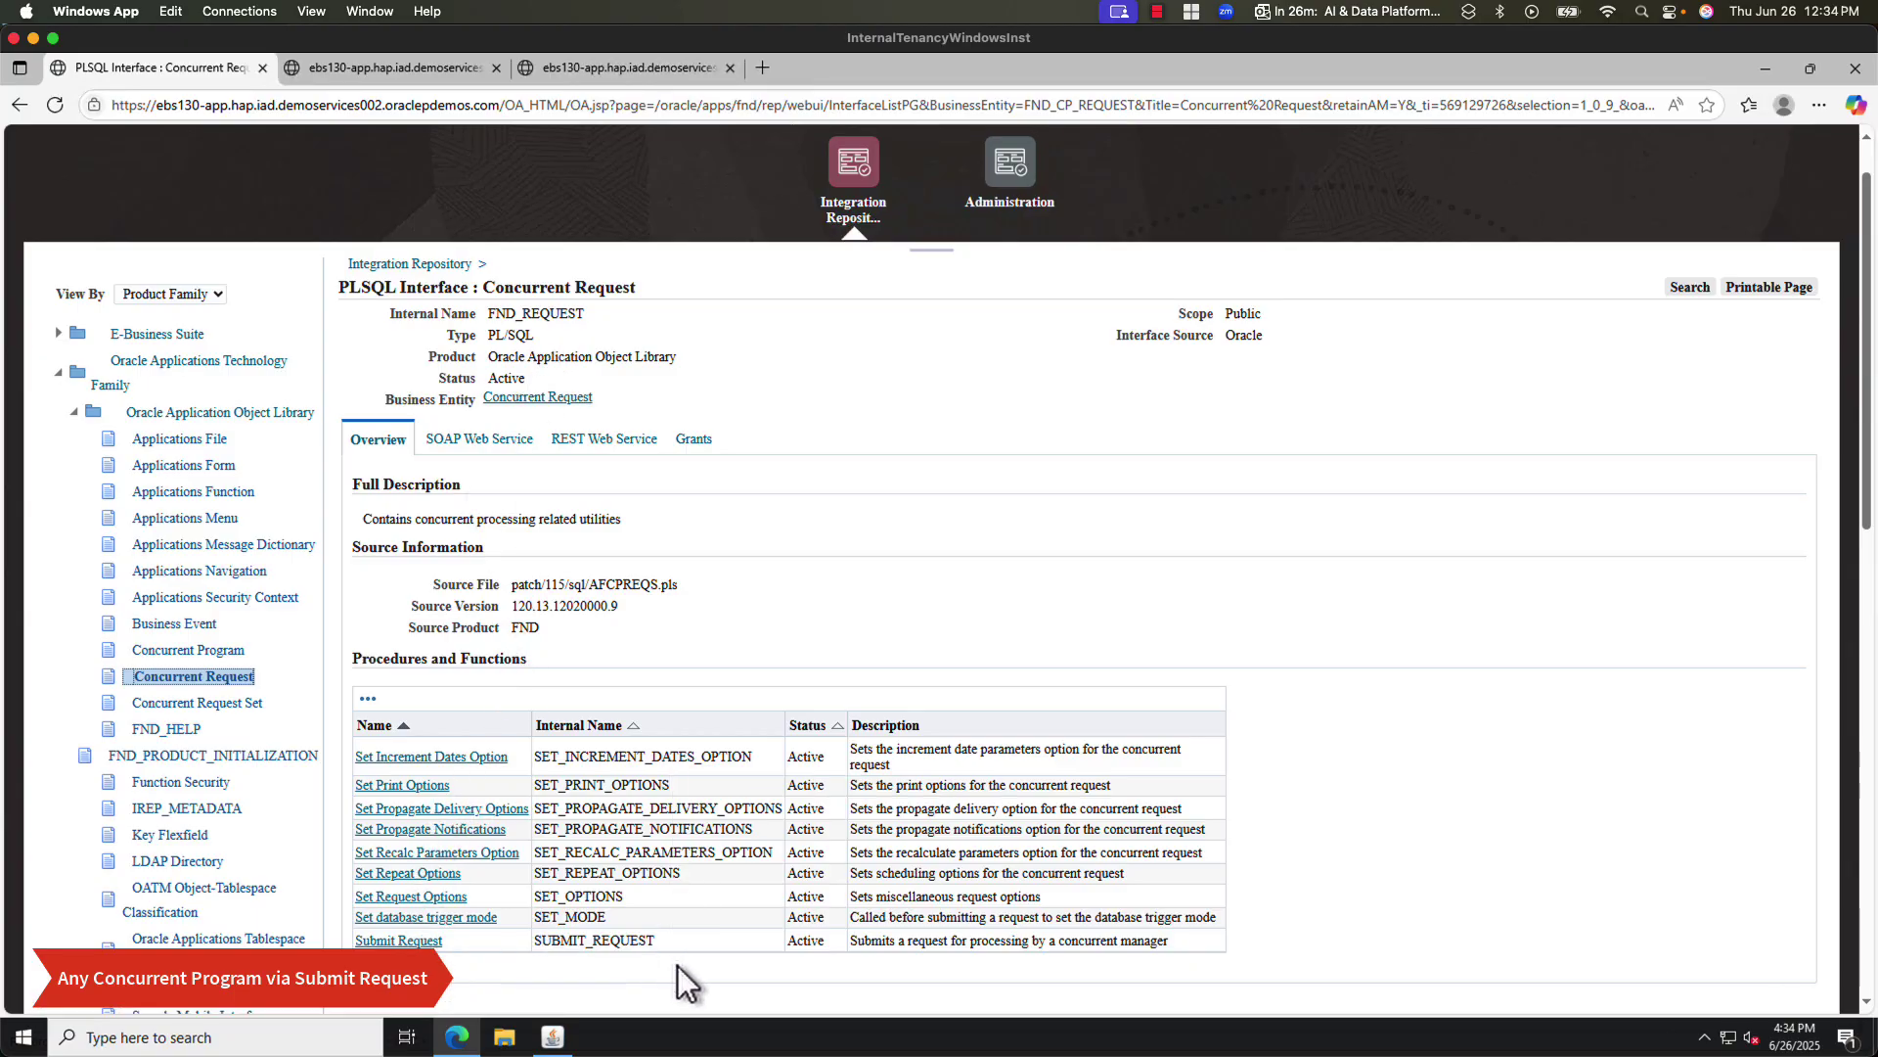
pyautogui.click(581, 440)
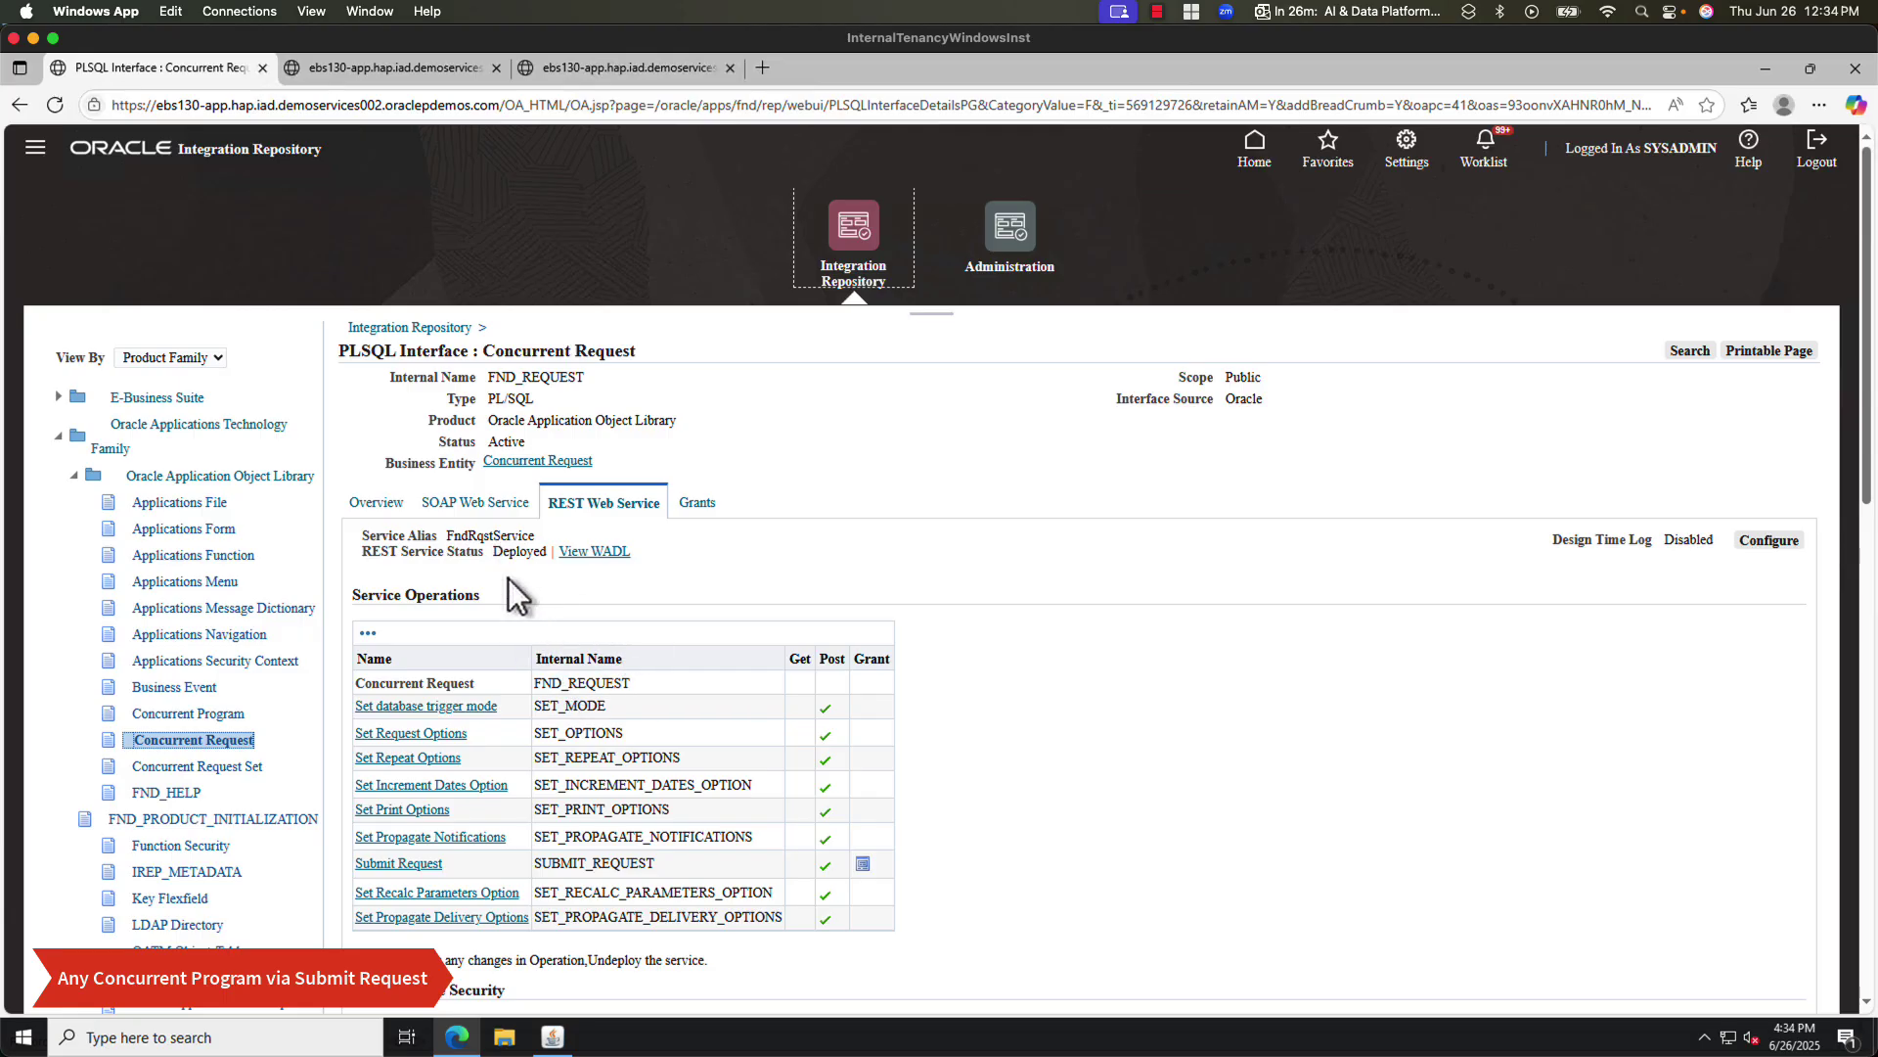
# - Check who holds the Submit Request grant, then return to the REST Web Service details
pyautogui.click(699, 503)
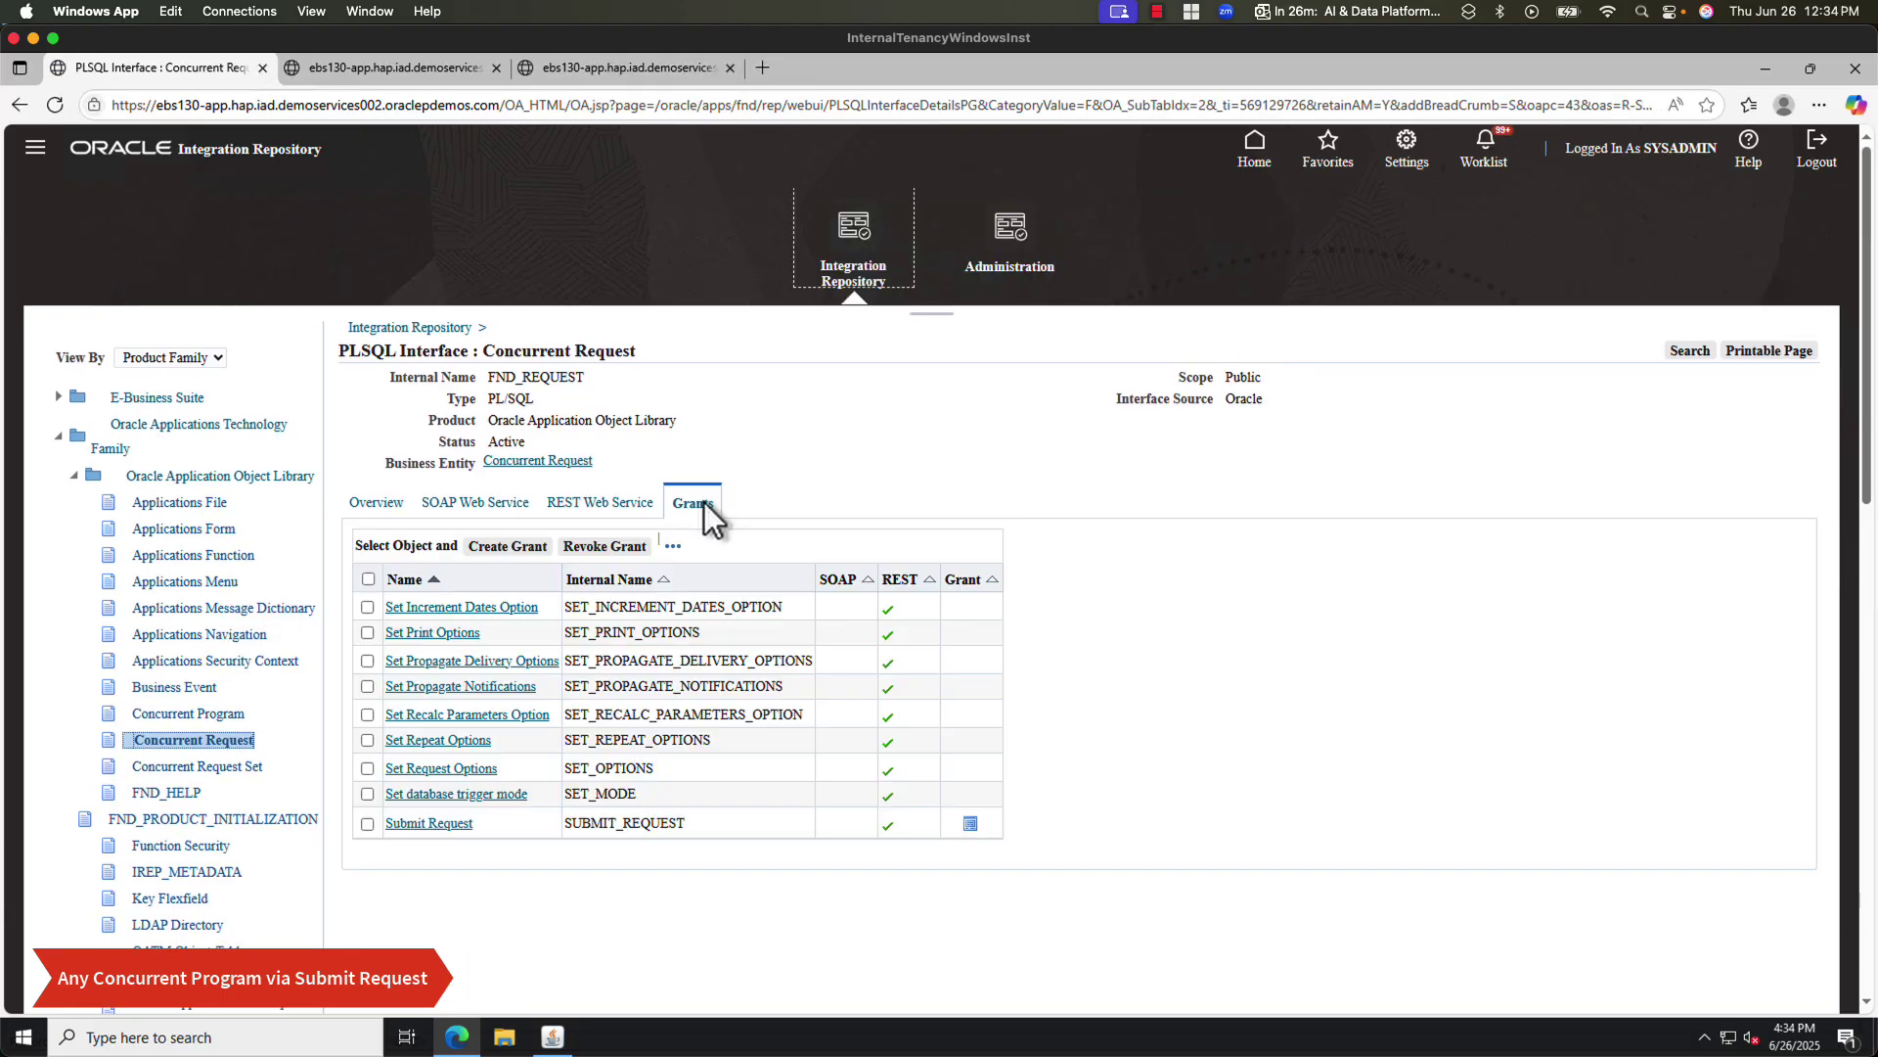
pyautogui.click(970, 825)
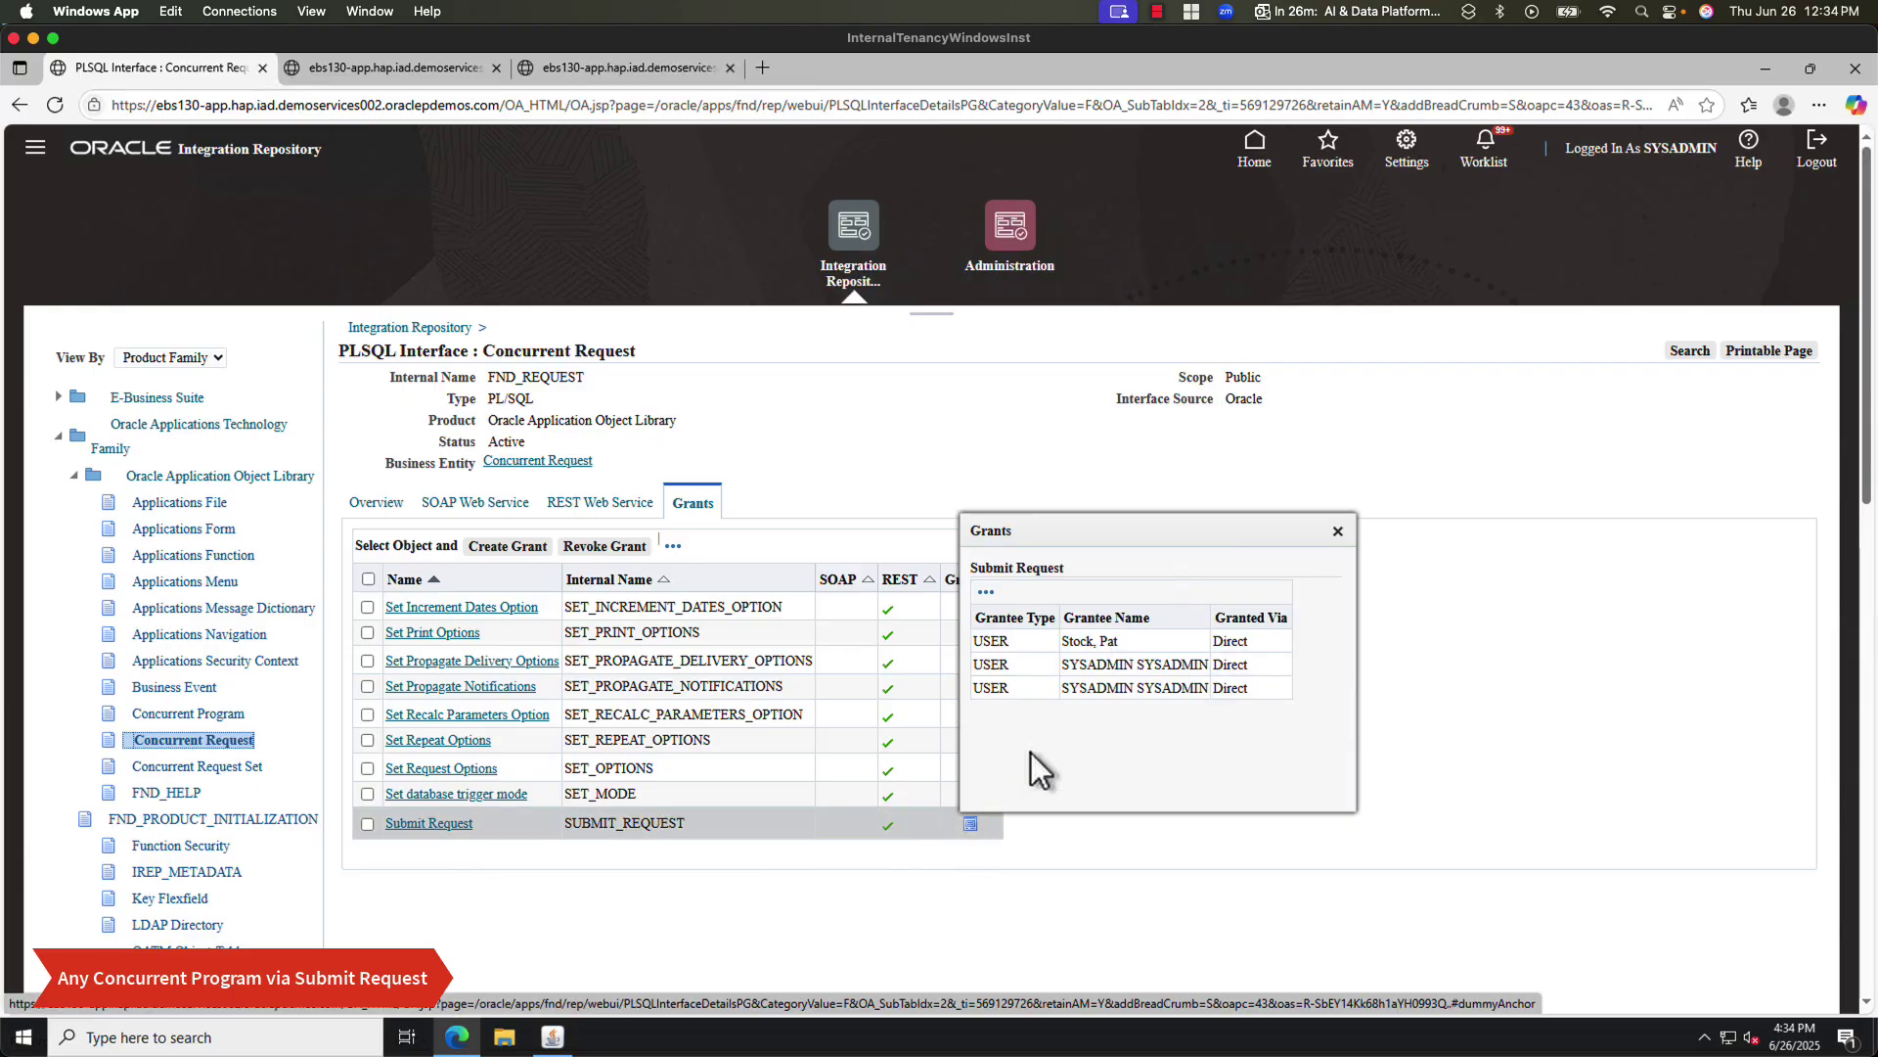
pyautogui.click(1338, 533)
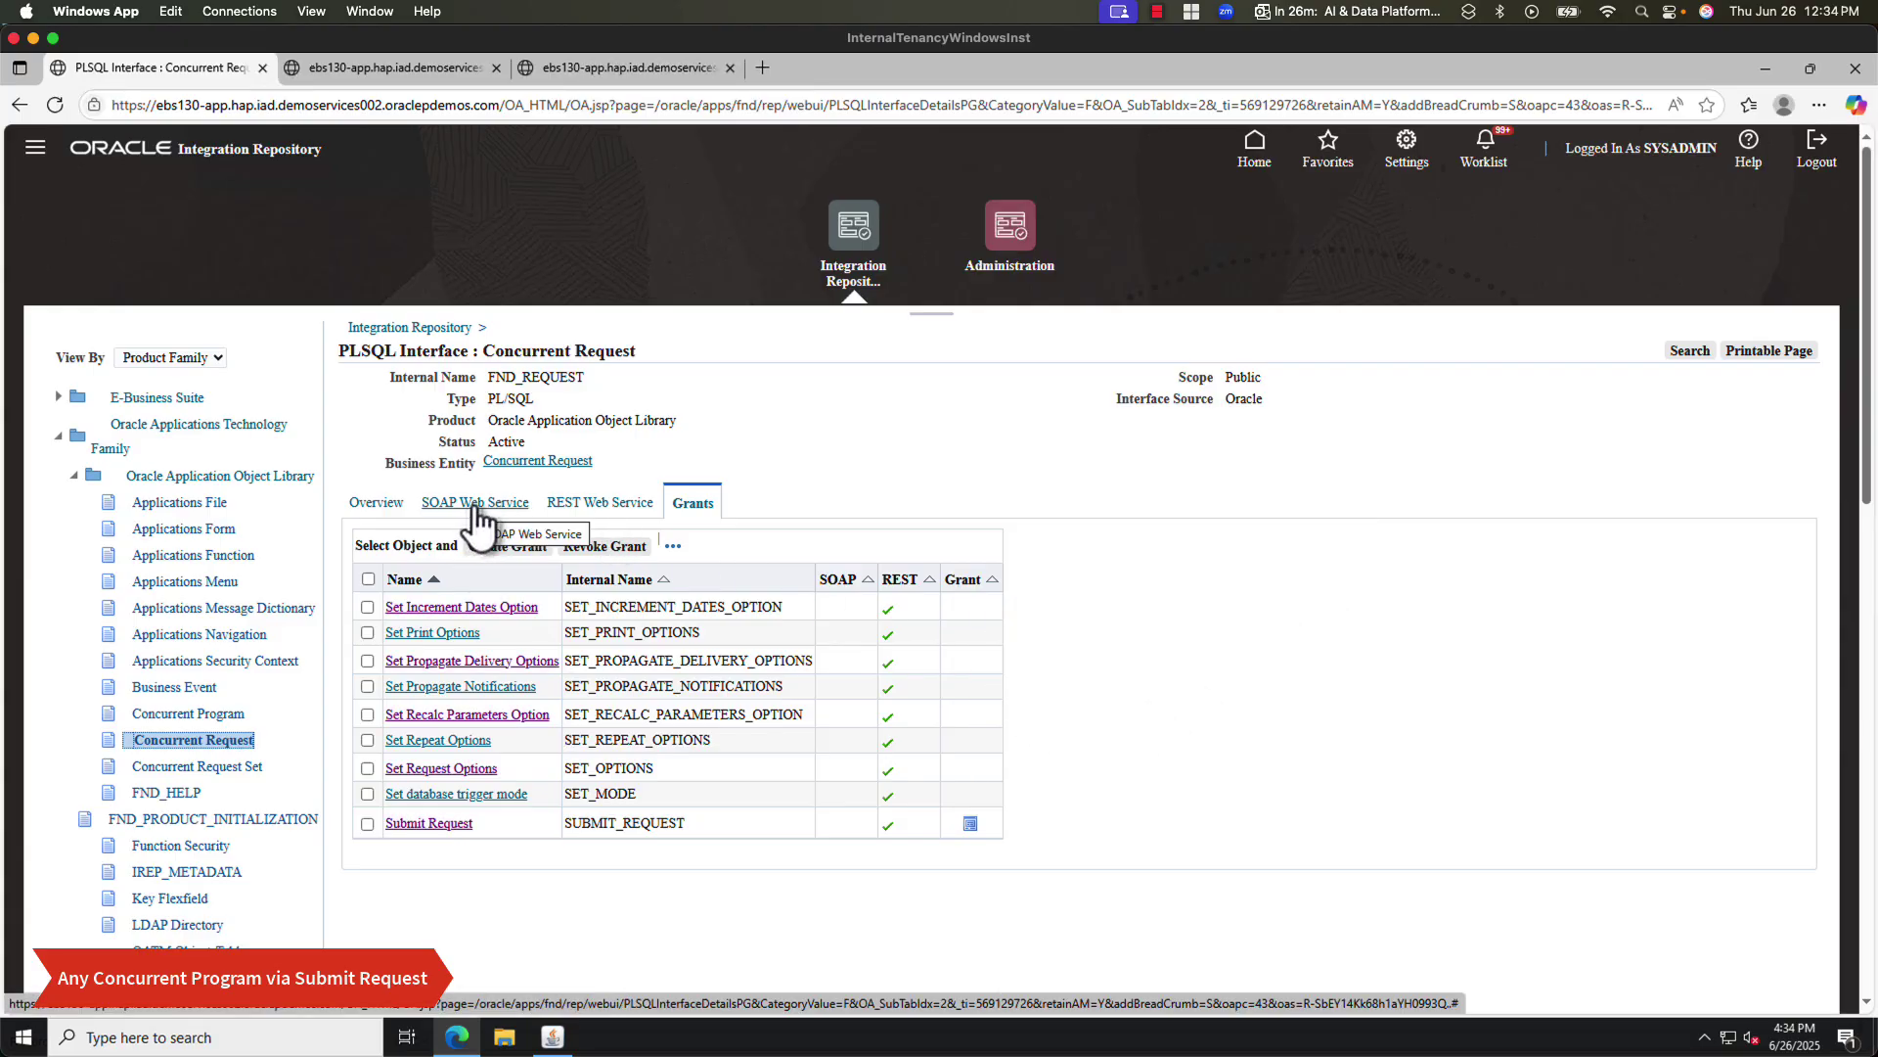
pyautogui.click(616, 506)
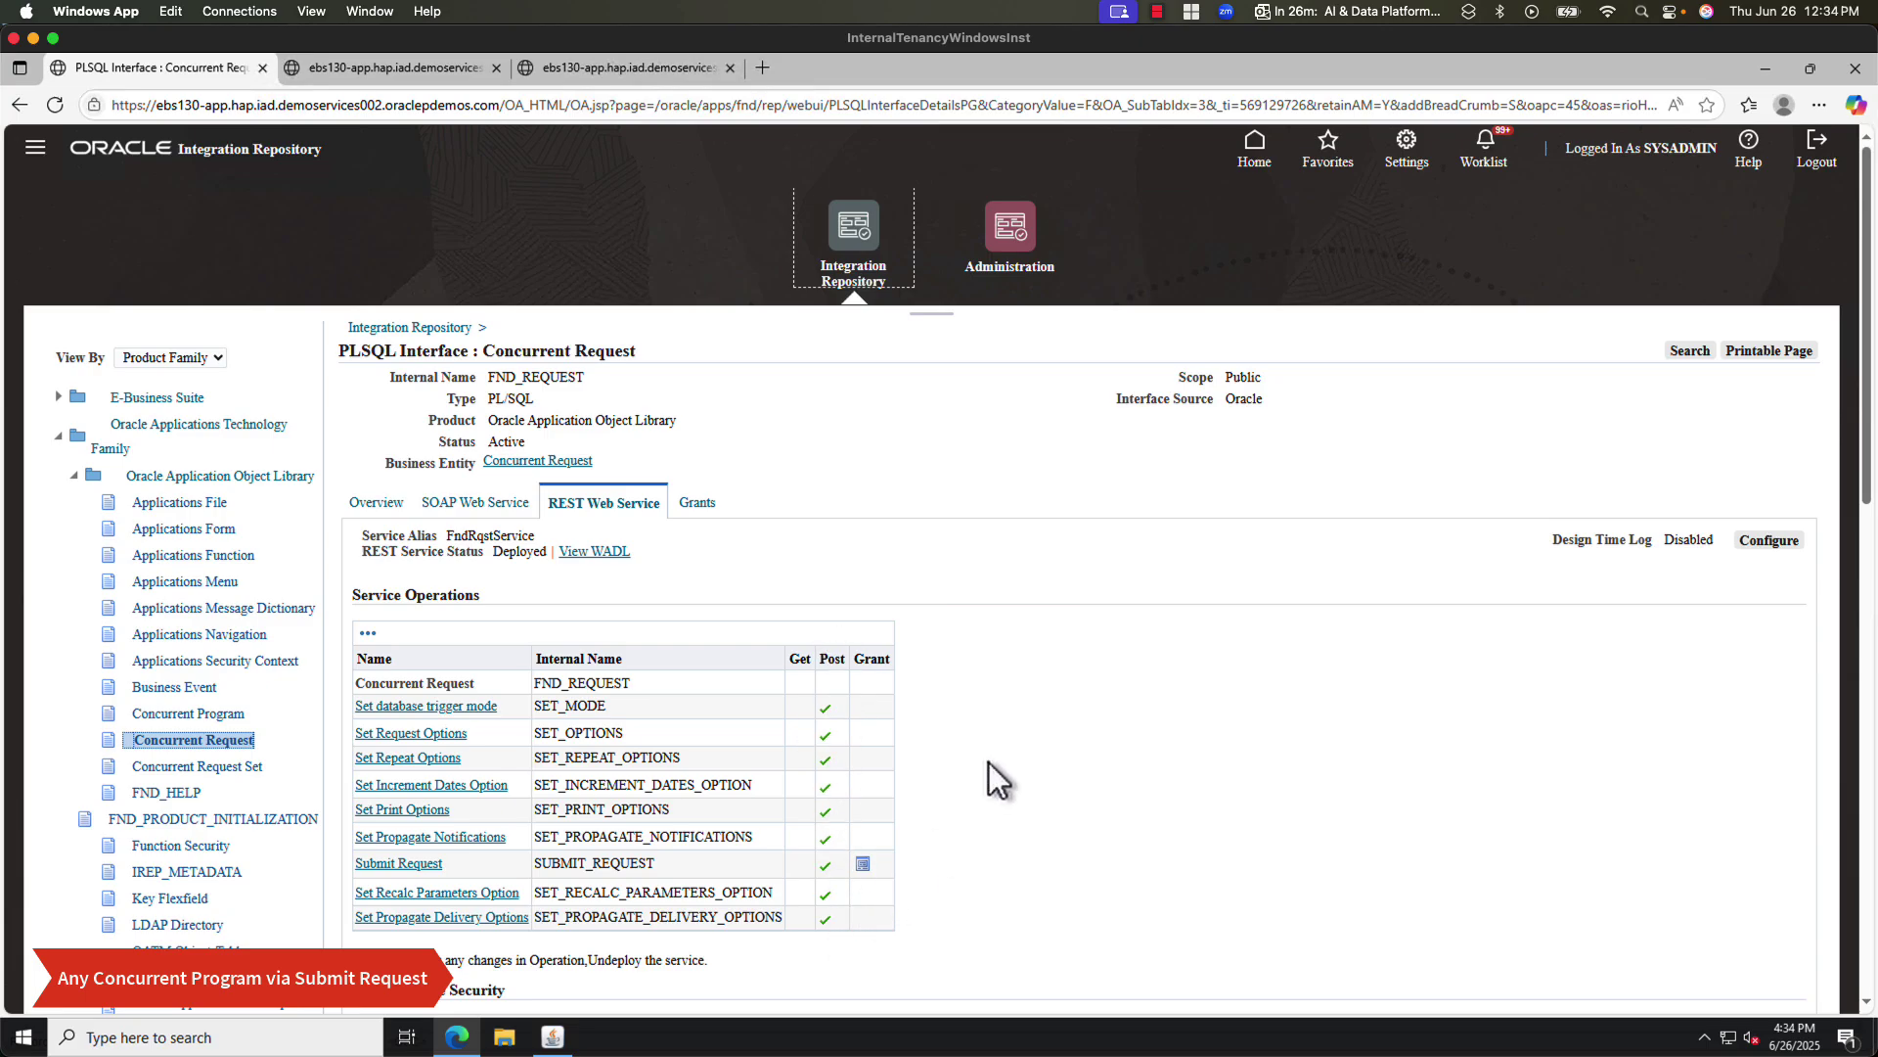
pyautogui.scroll(-2, 995, 774)
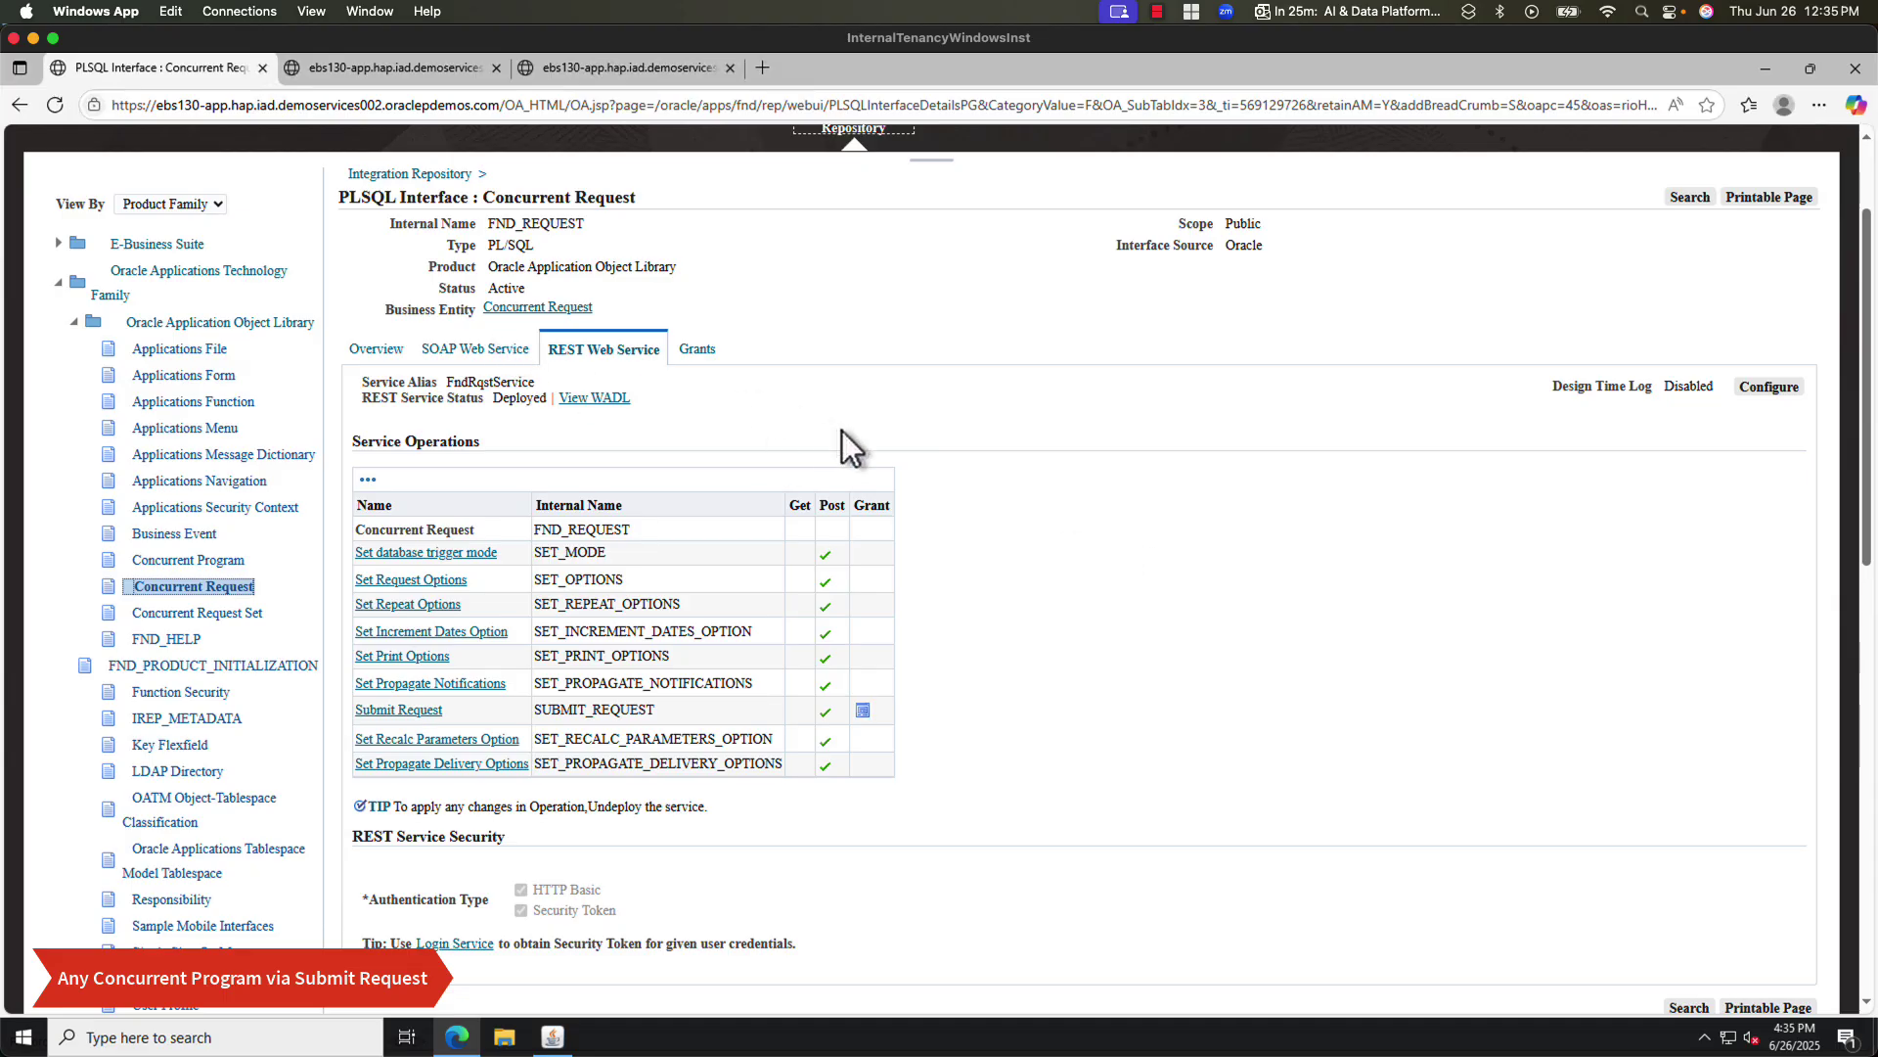
# - Open the FndRqstService WADL and scroll through its POST operations
pyautogui.click(587, 396)
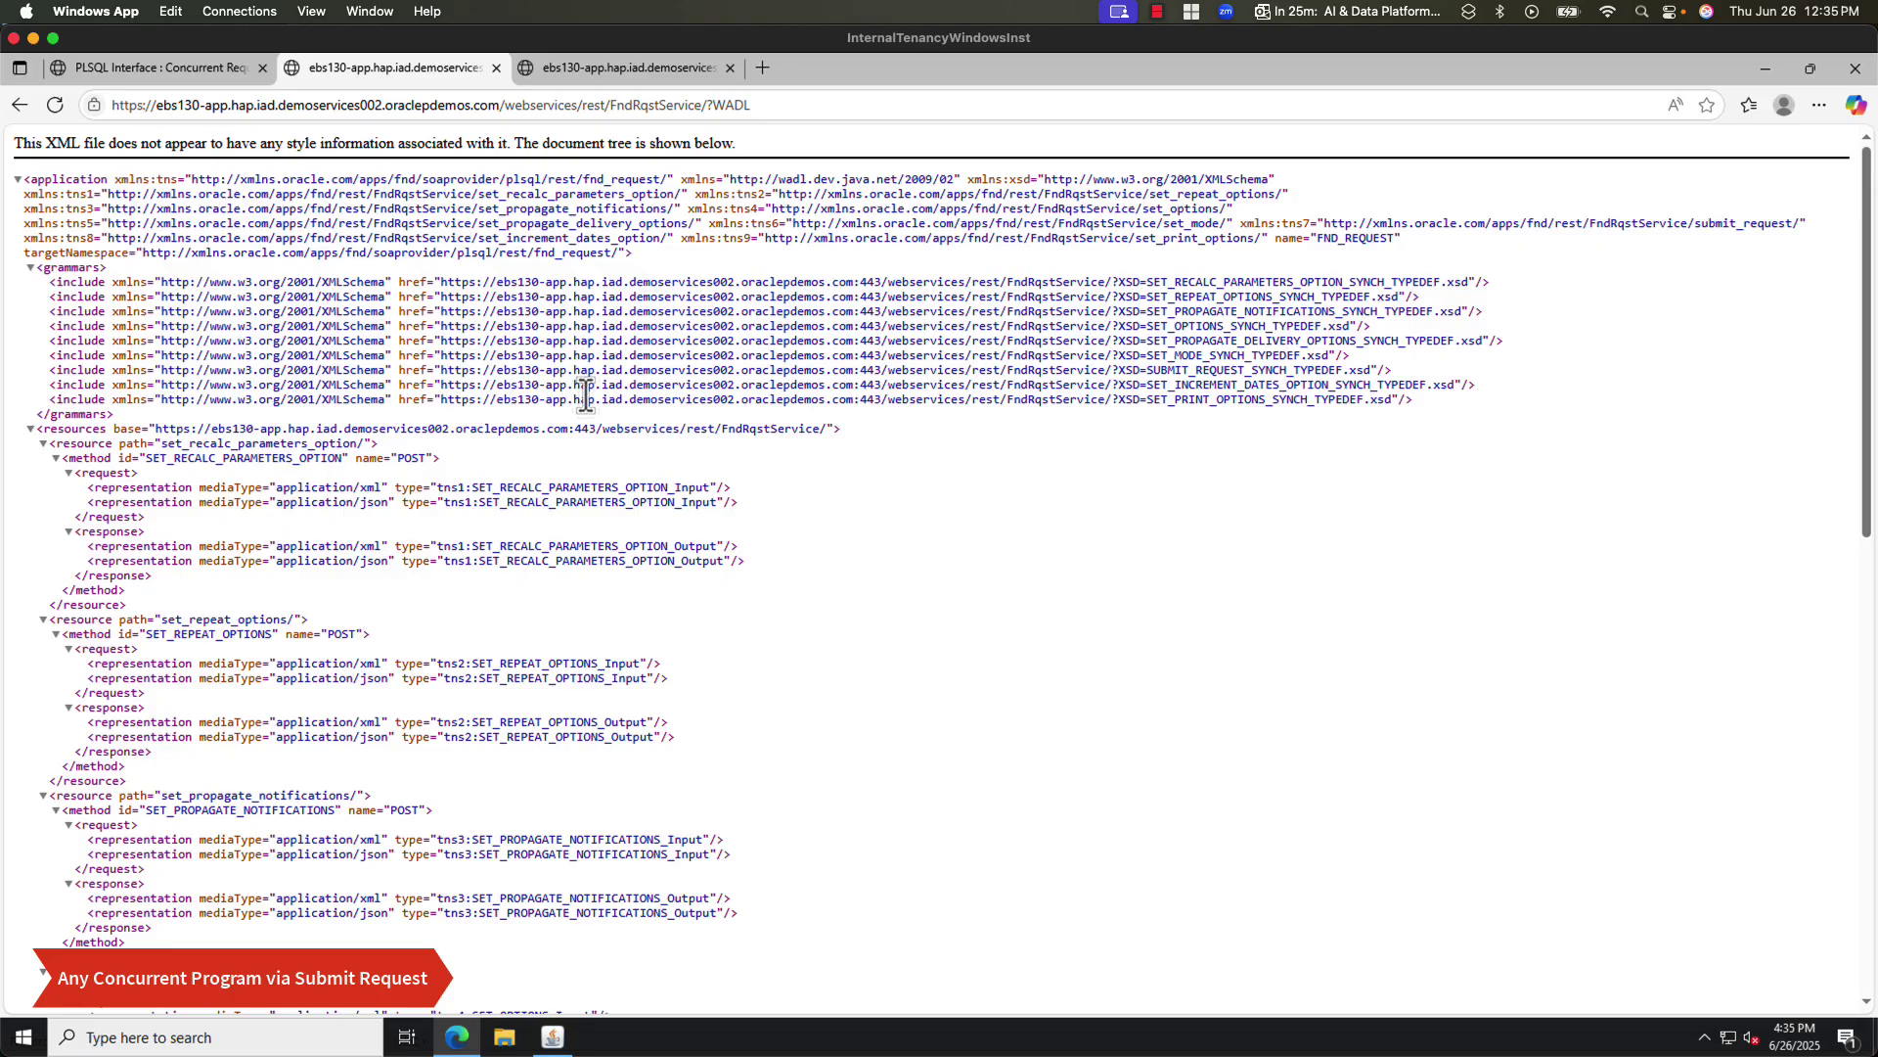
pyautogui.scroll(-3, 528, 459)
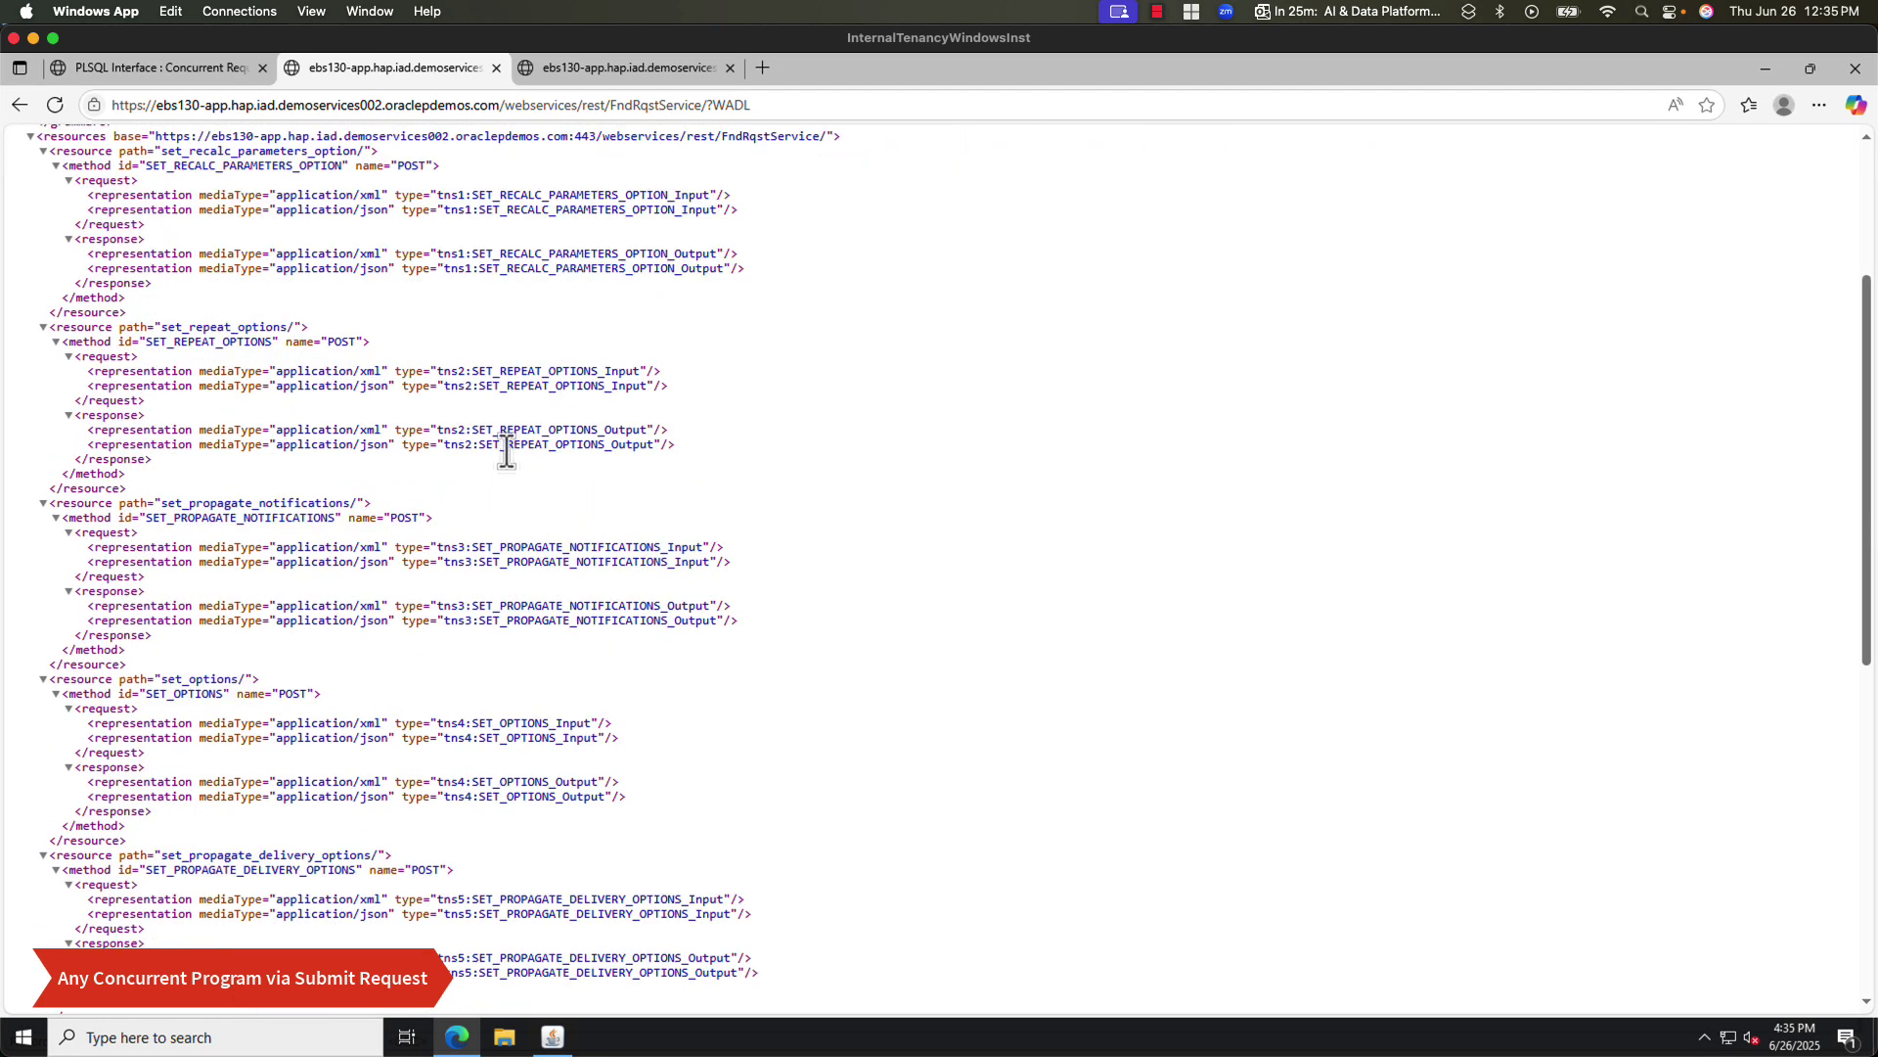
pyautogui.scroll(-8, 506, 452)
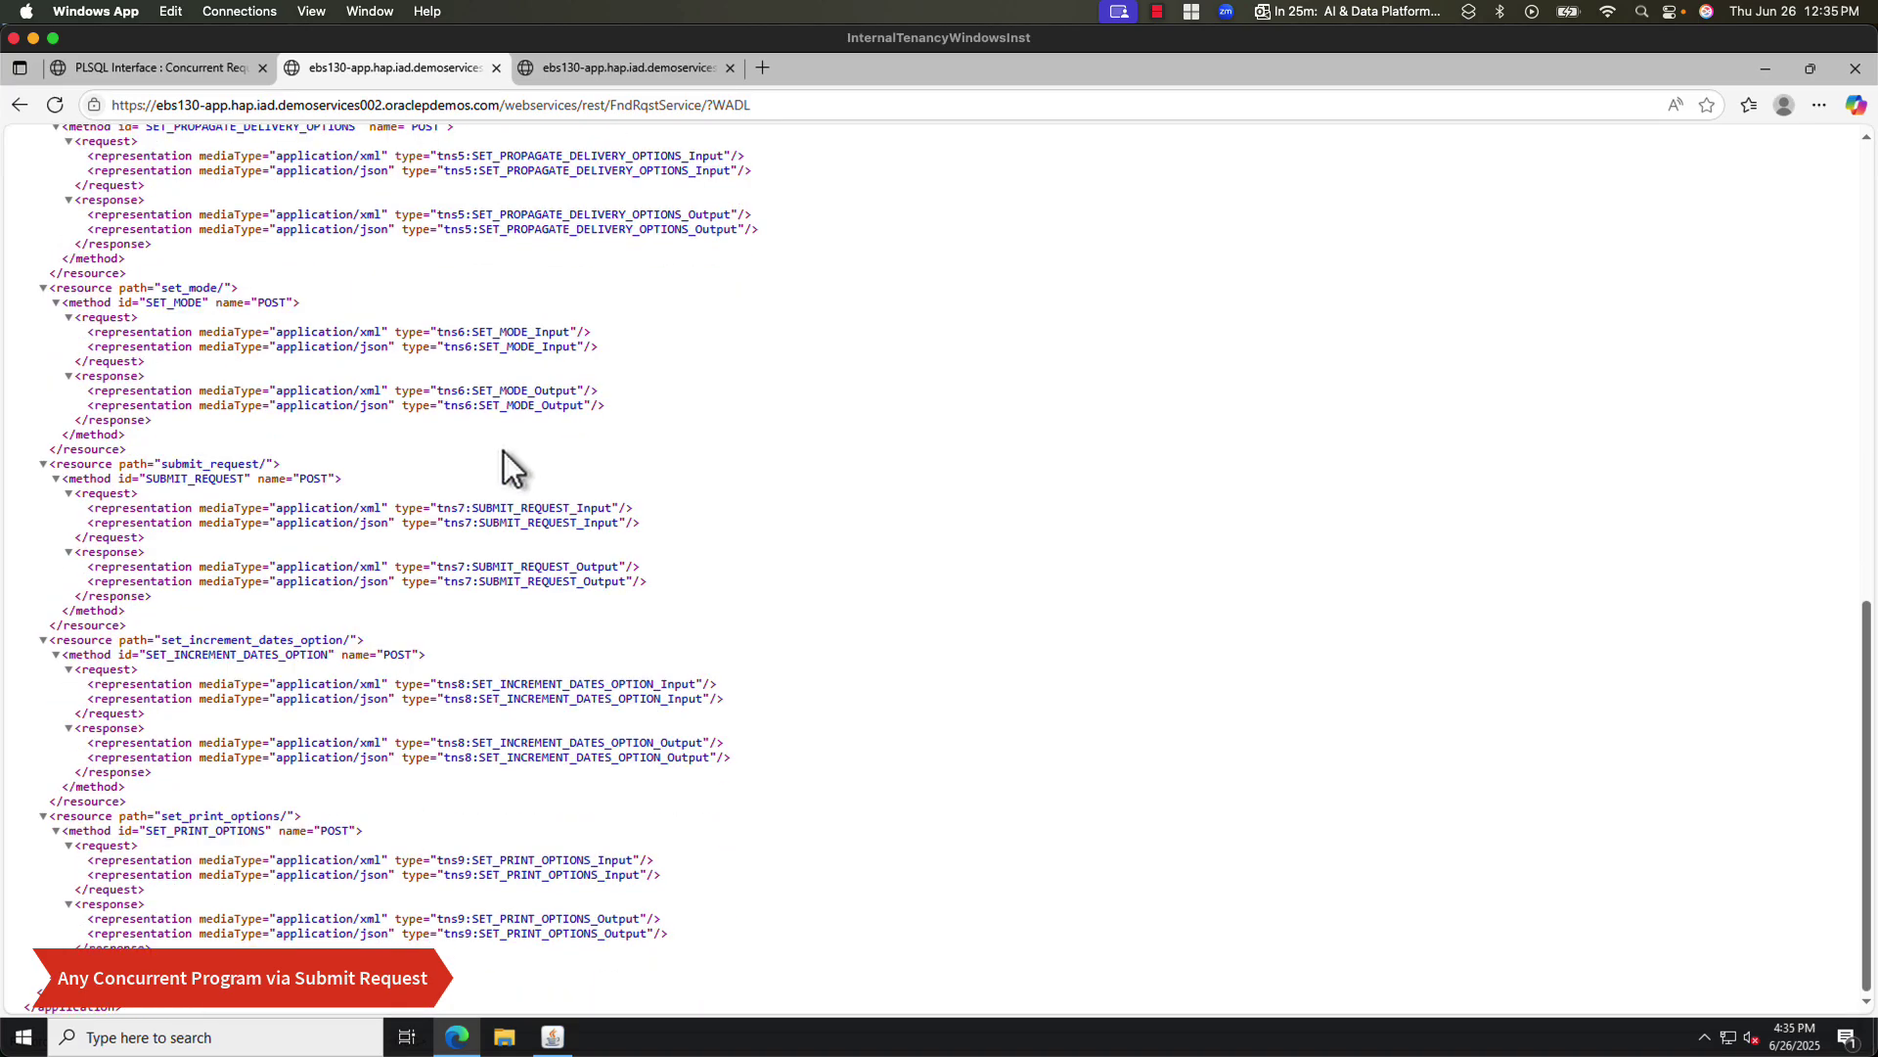
pyautogui.hotkey('ctrl', 'Tab')
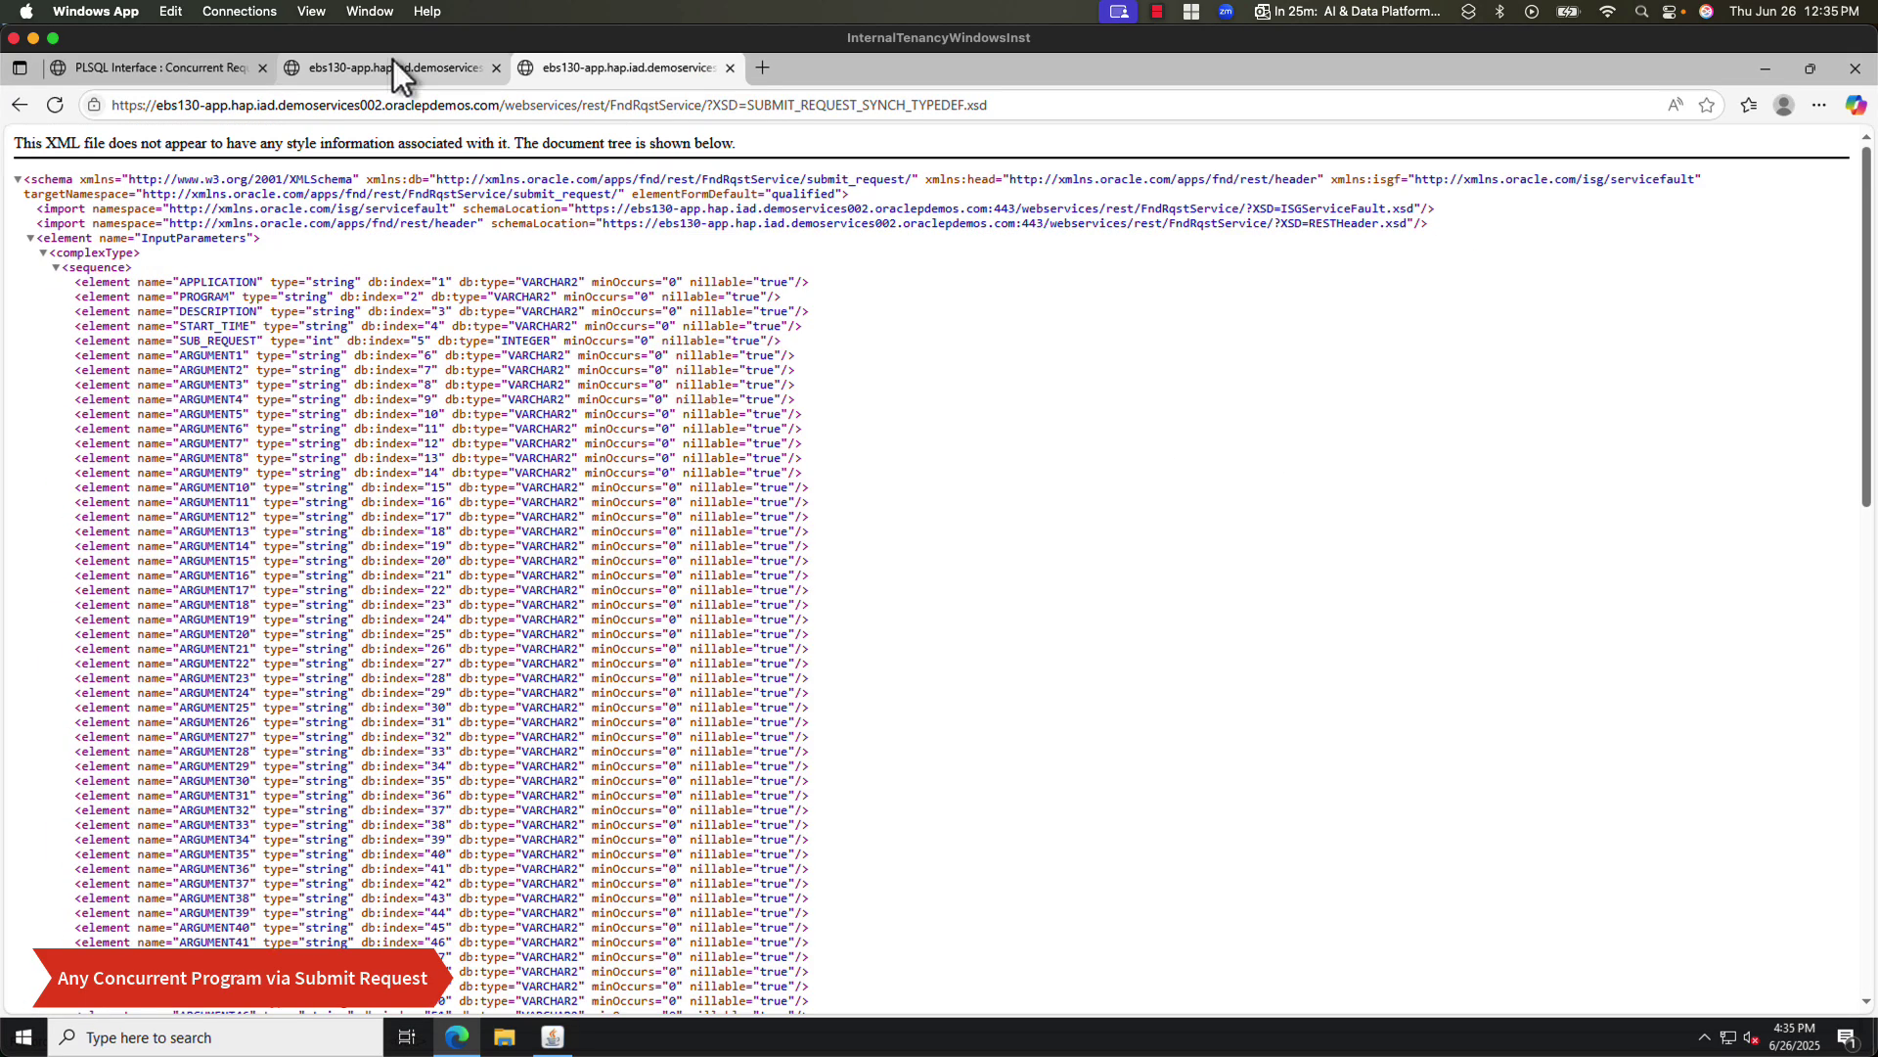
pyautogui.click(392, 65)
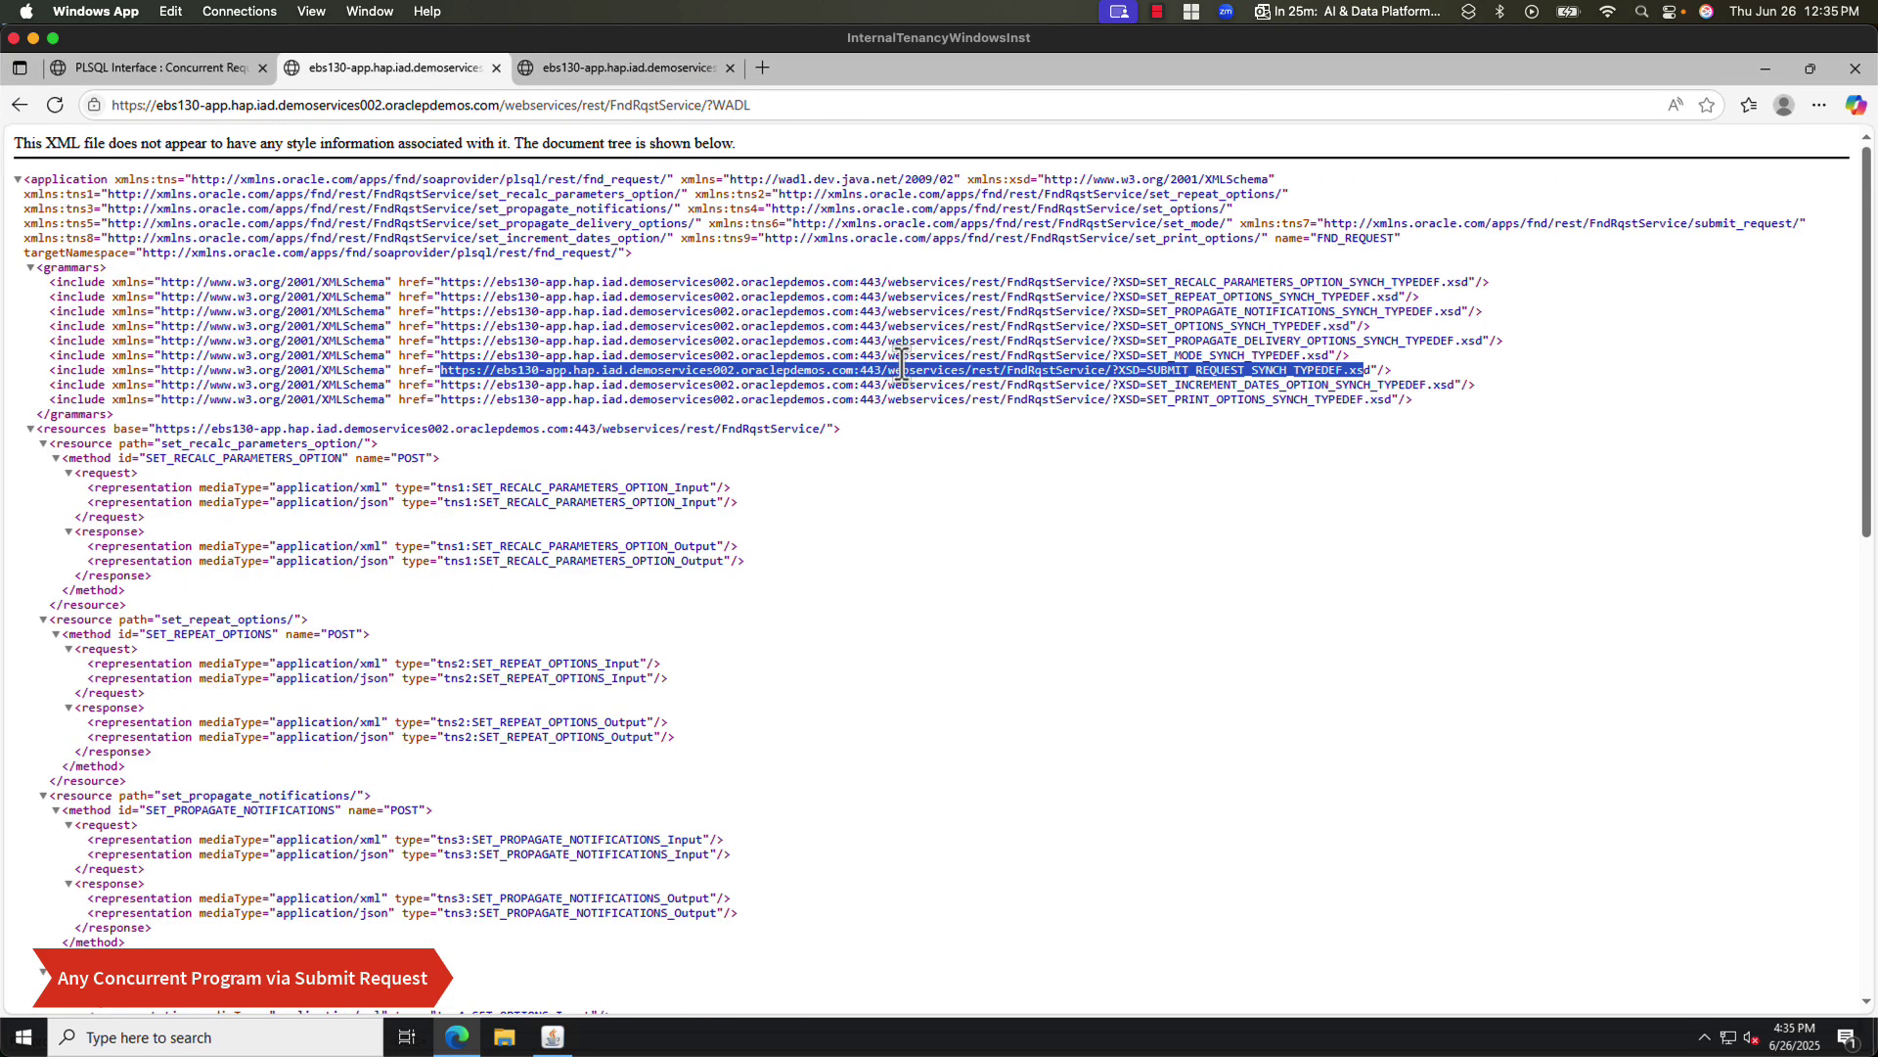
# - Inspect SUBMIT_REQUEST schema InputParameters (APPLICATION, PROGRAM, ARGUMENT1–100), then return to the interface page
pyautogui.click(585, 69)
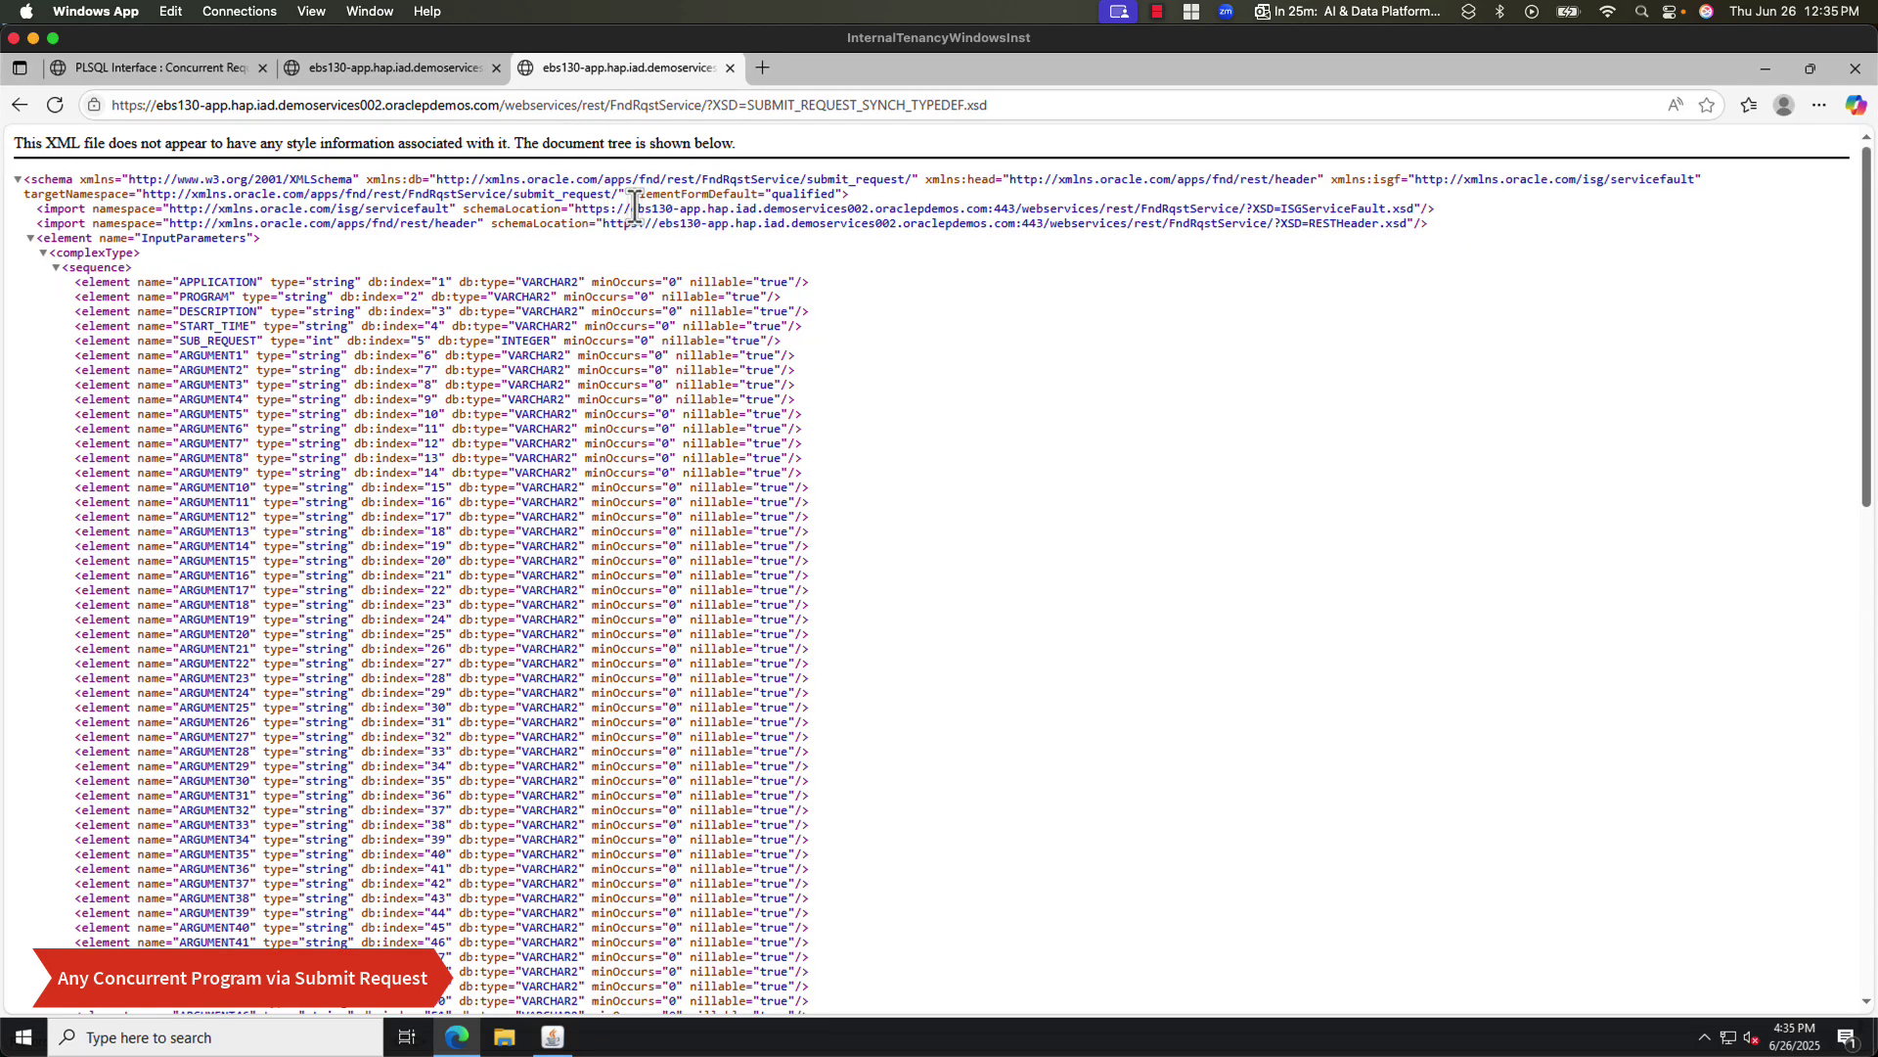
pyautogui.scroll(-1, 840, 309)
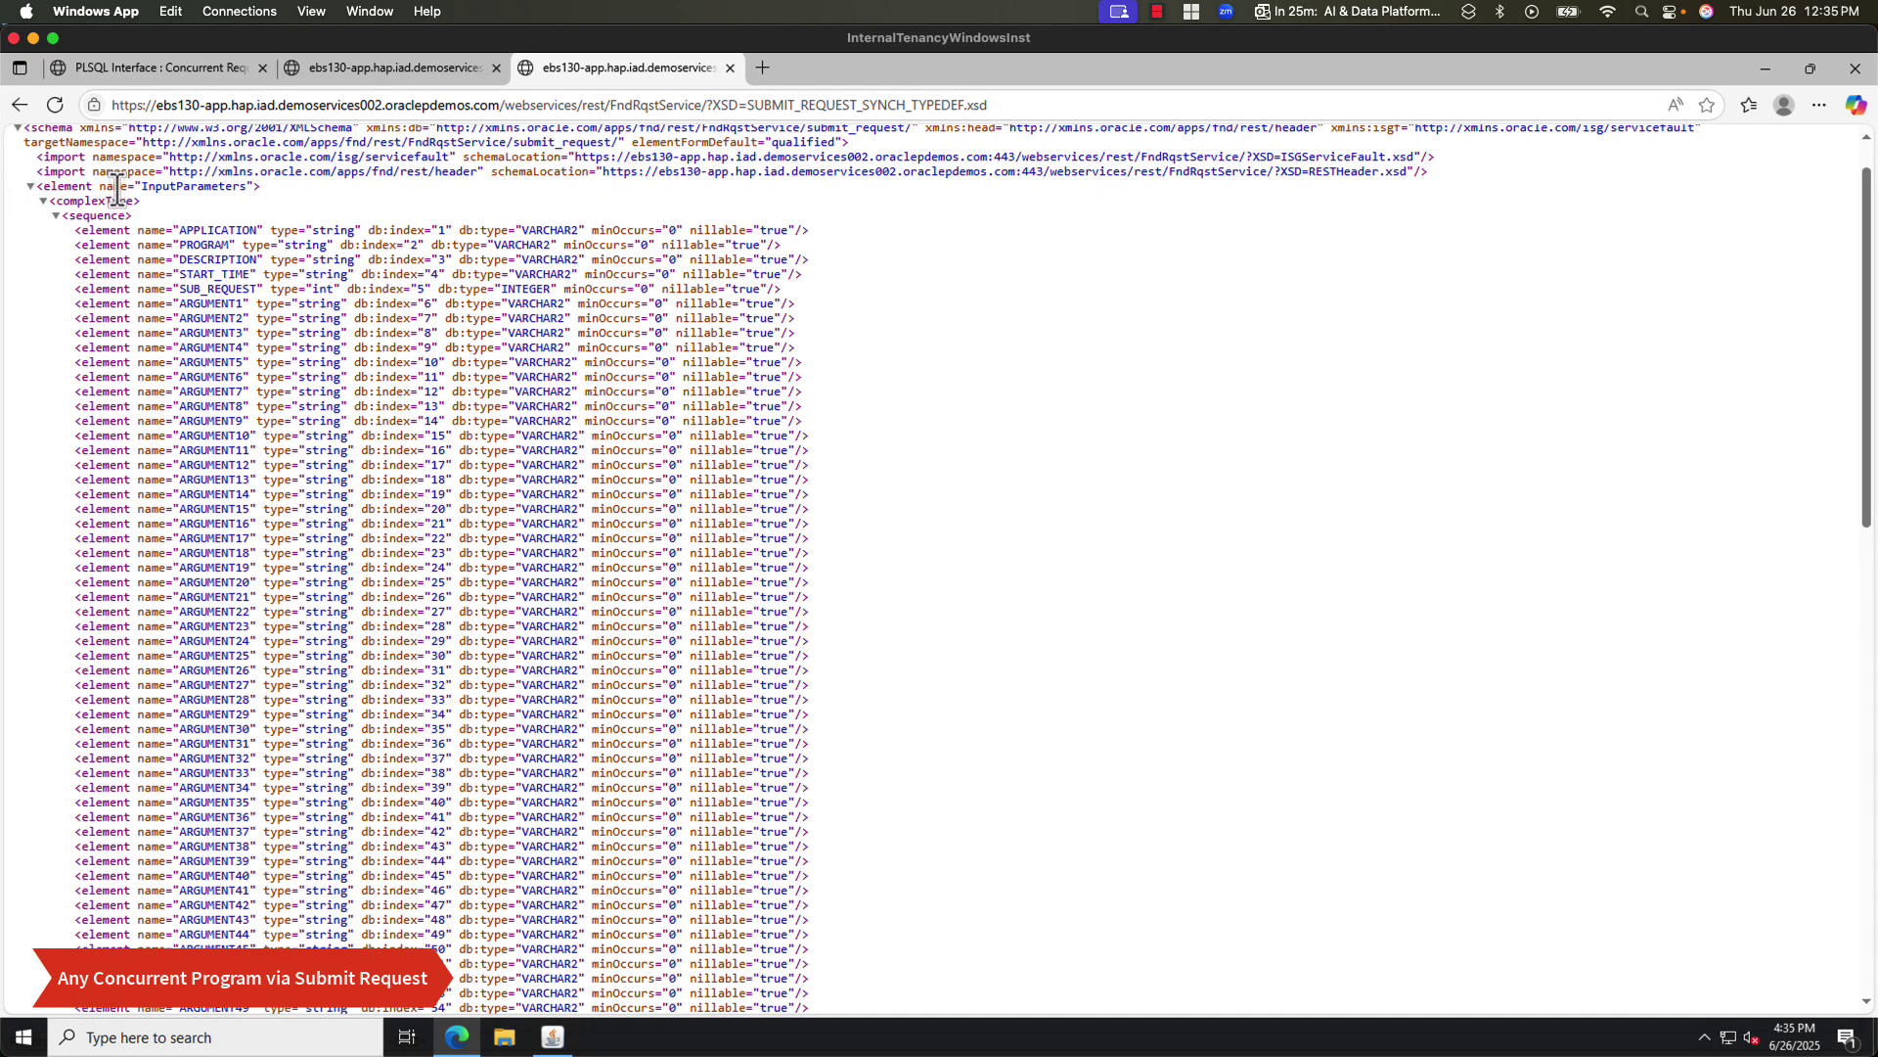
pyautogui.doubleClick(177, 185)
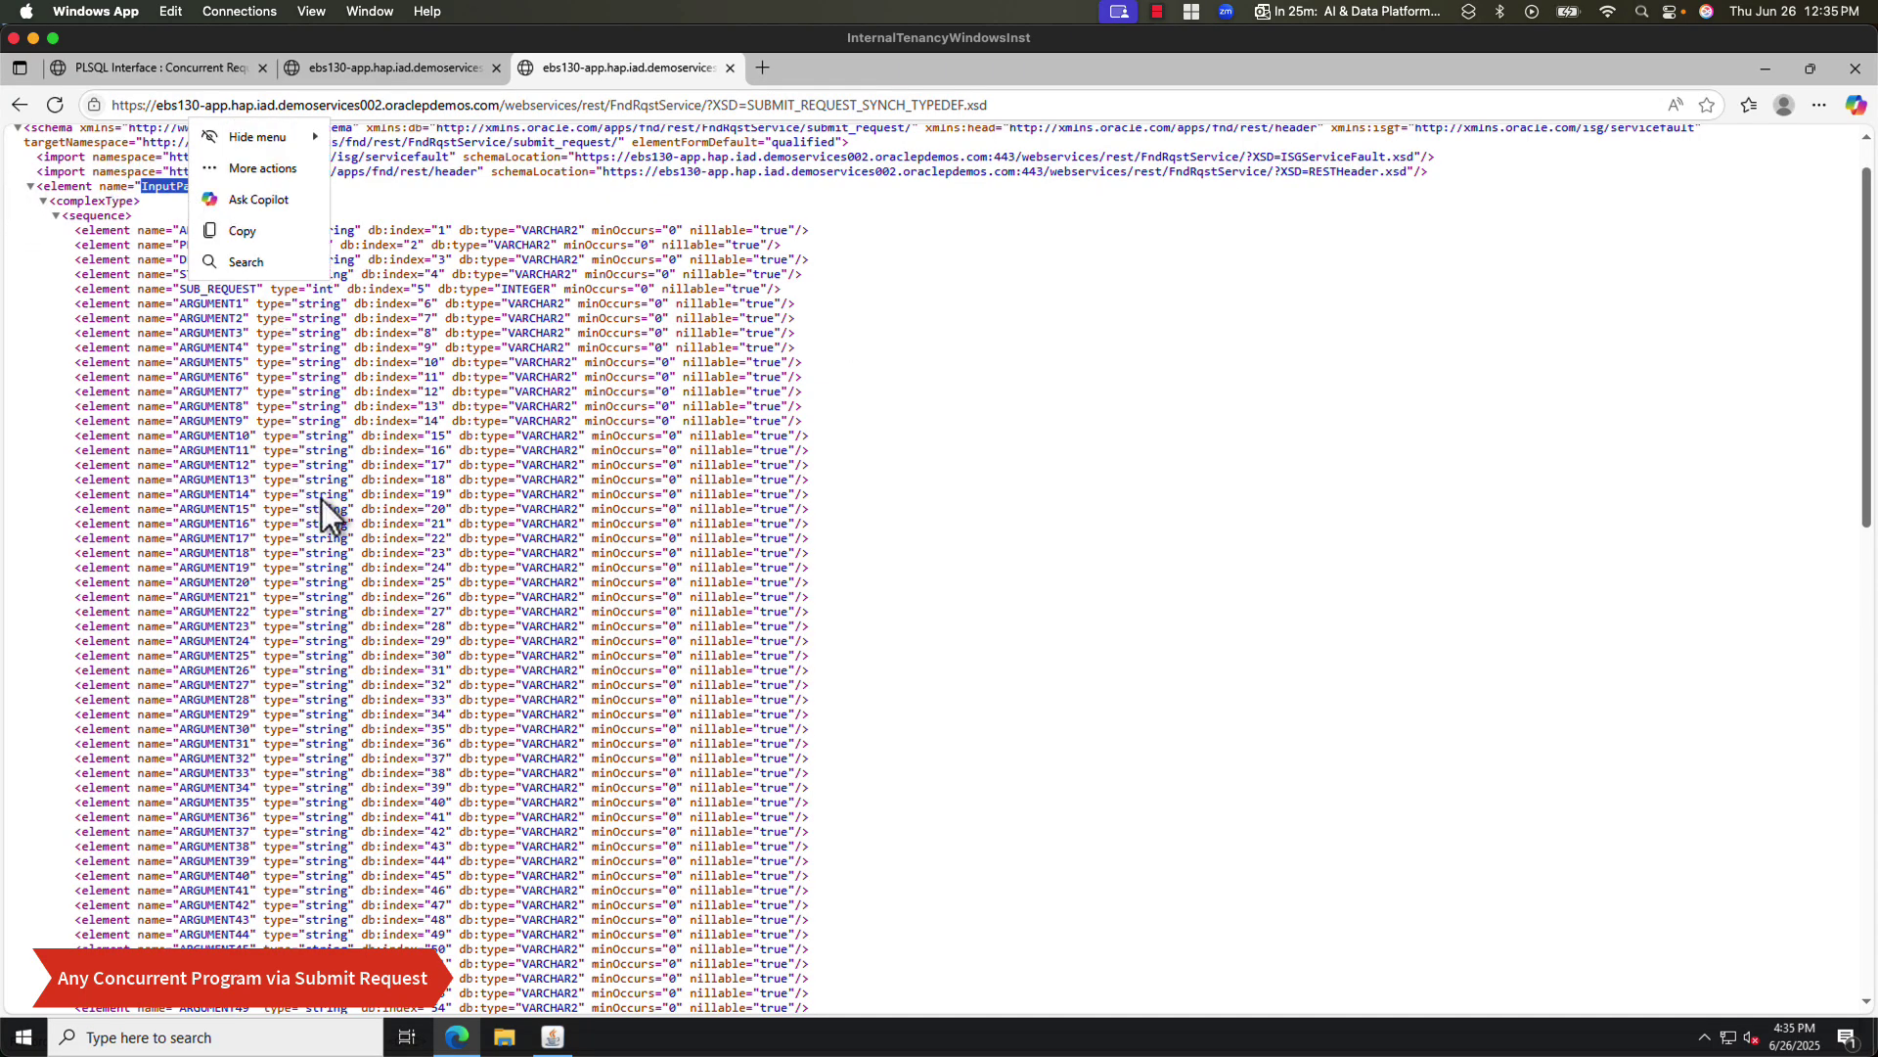
pyautogui.scroll(-10, 328, 508)
pyautogui.scroll(-10, 323, 502)
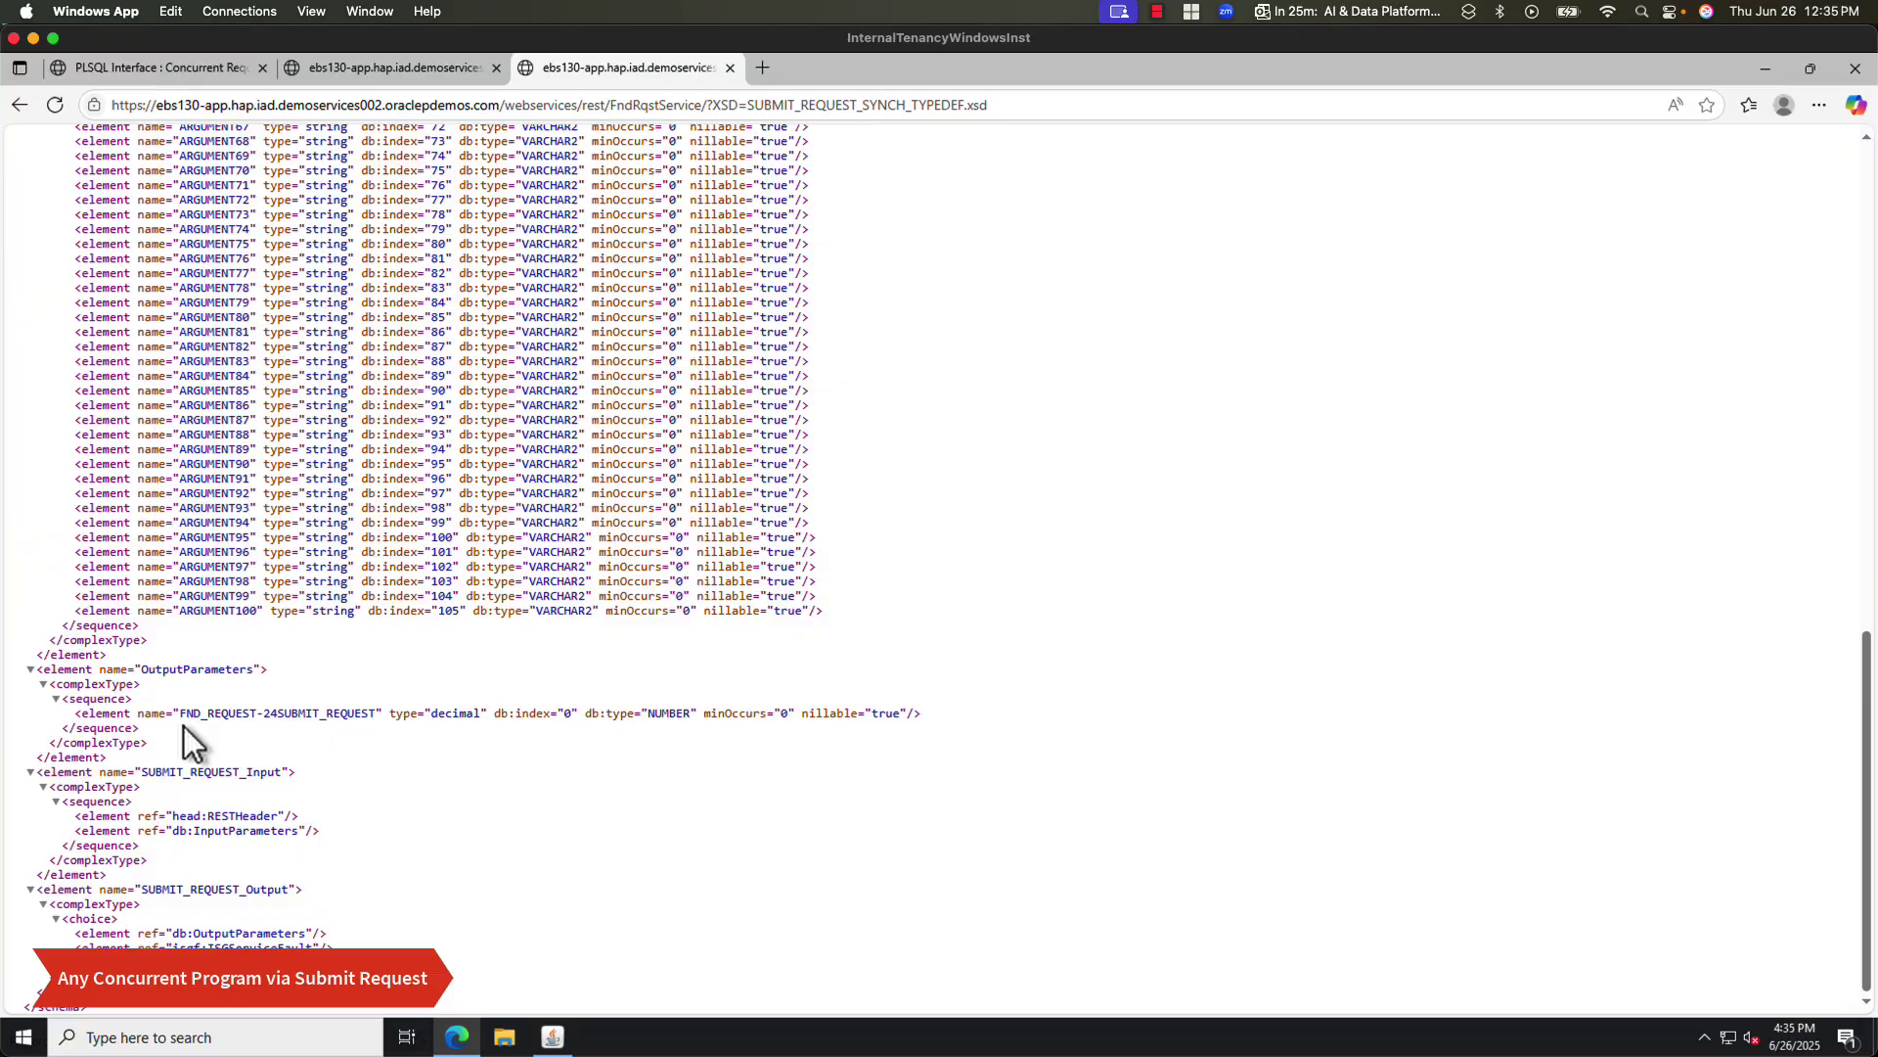
pyautogui.scroll(15, 297, 721)
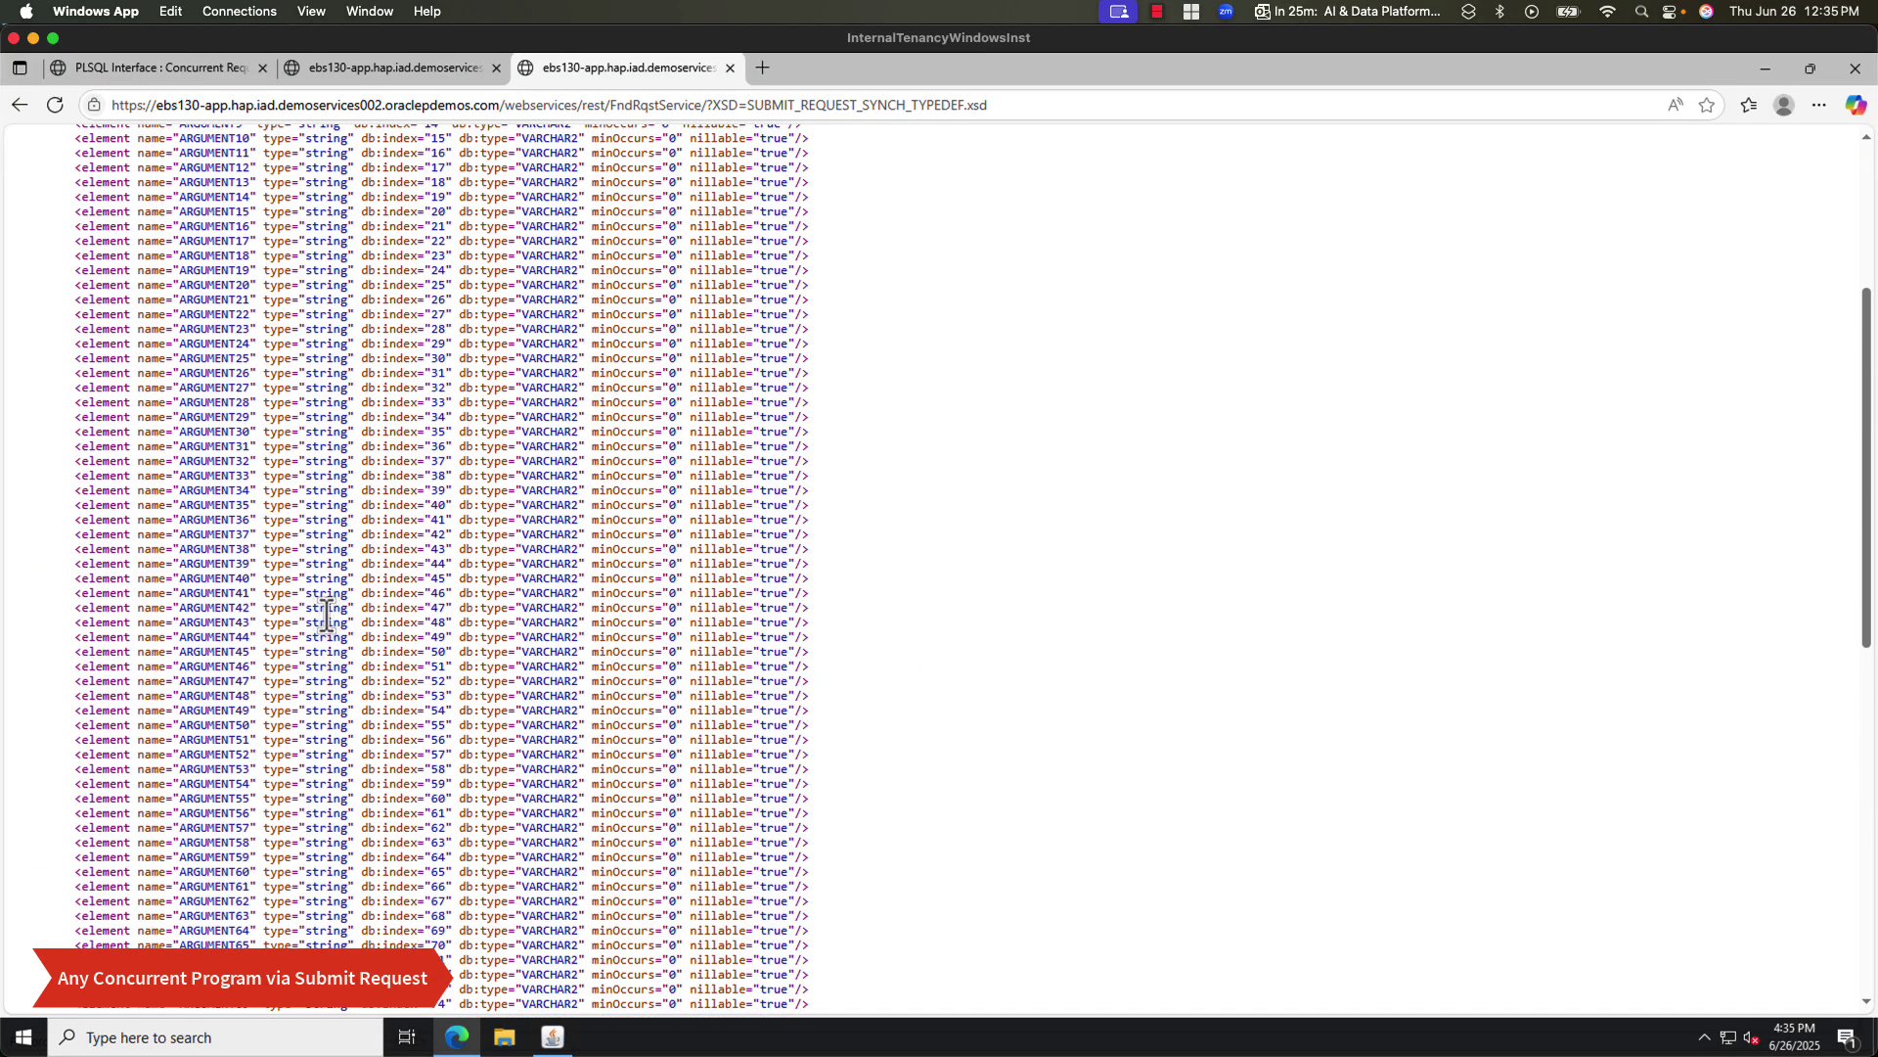
pyautogui.click(131, 69)
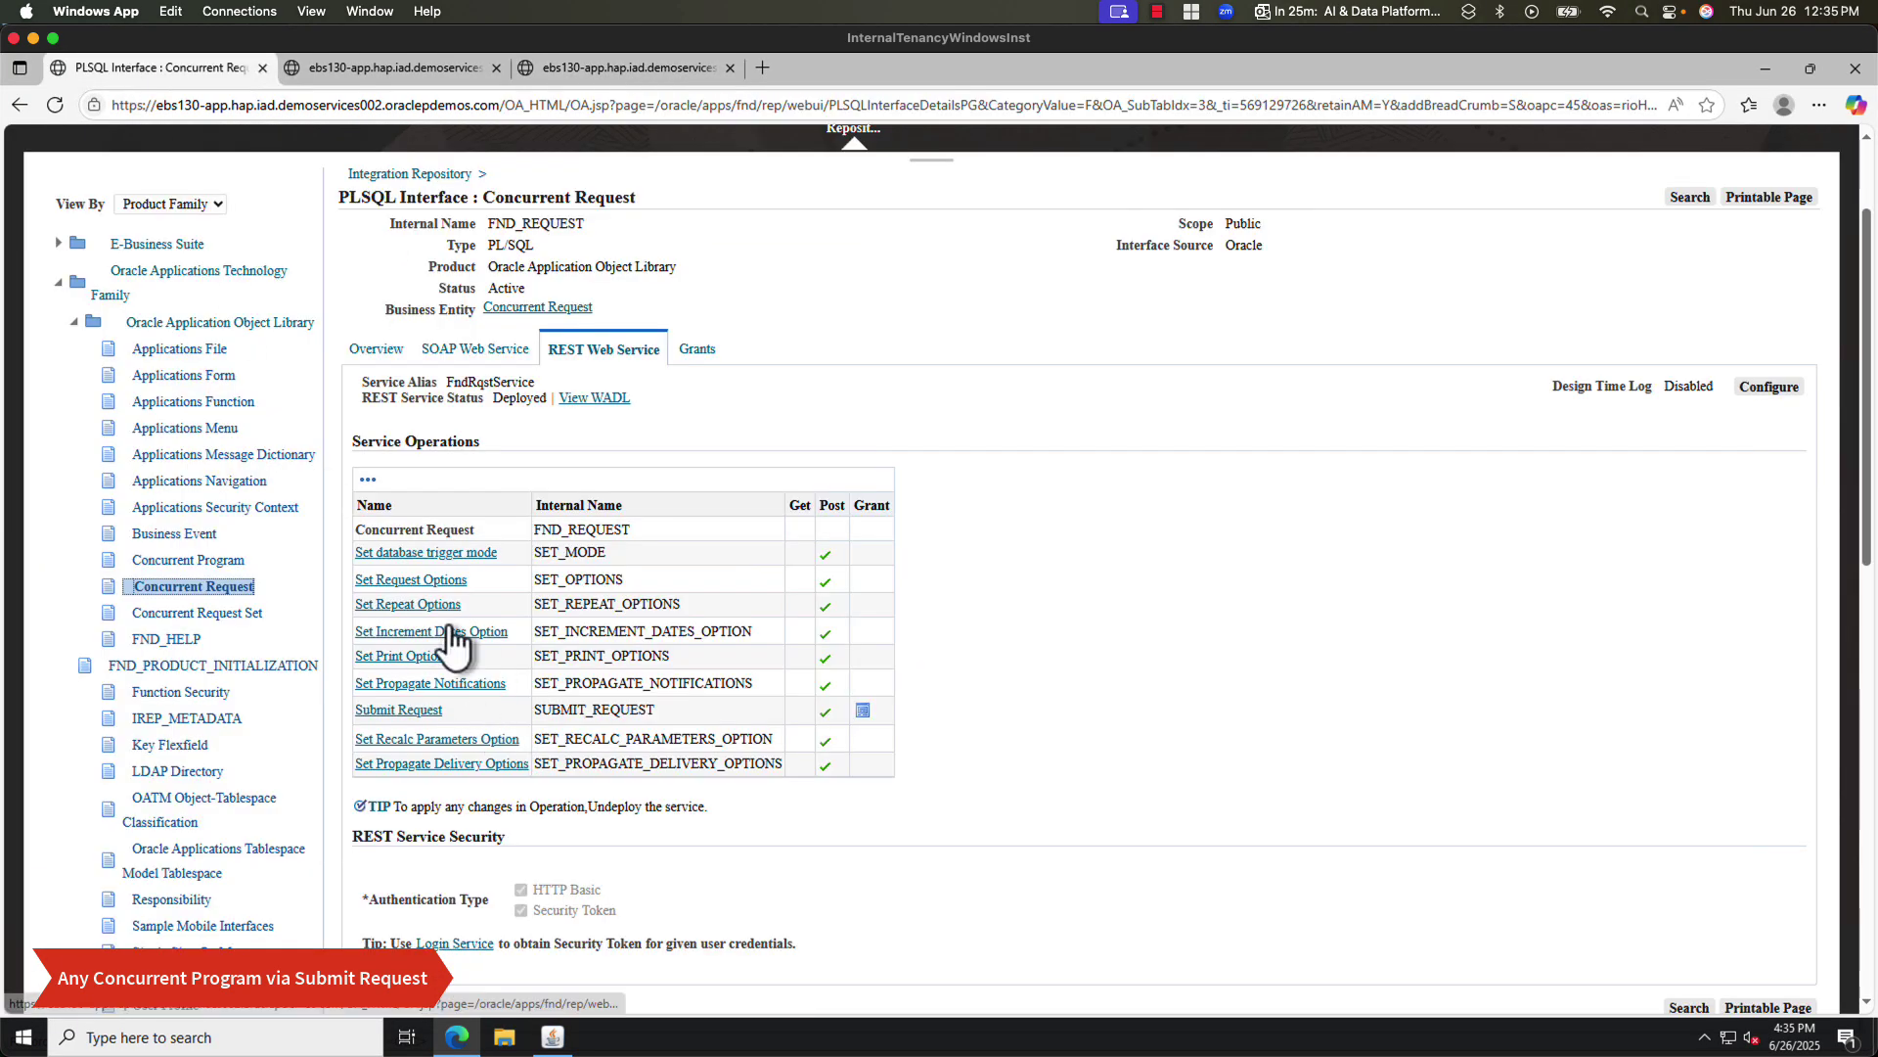
# - Open the Submit Request method details and inspect its APPLICATION parameter
pyautogui.click(411, 711)
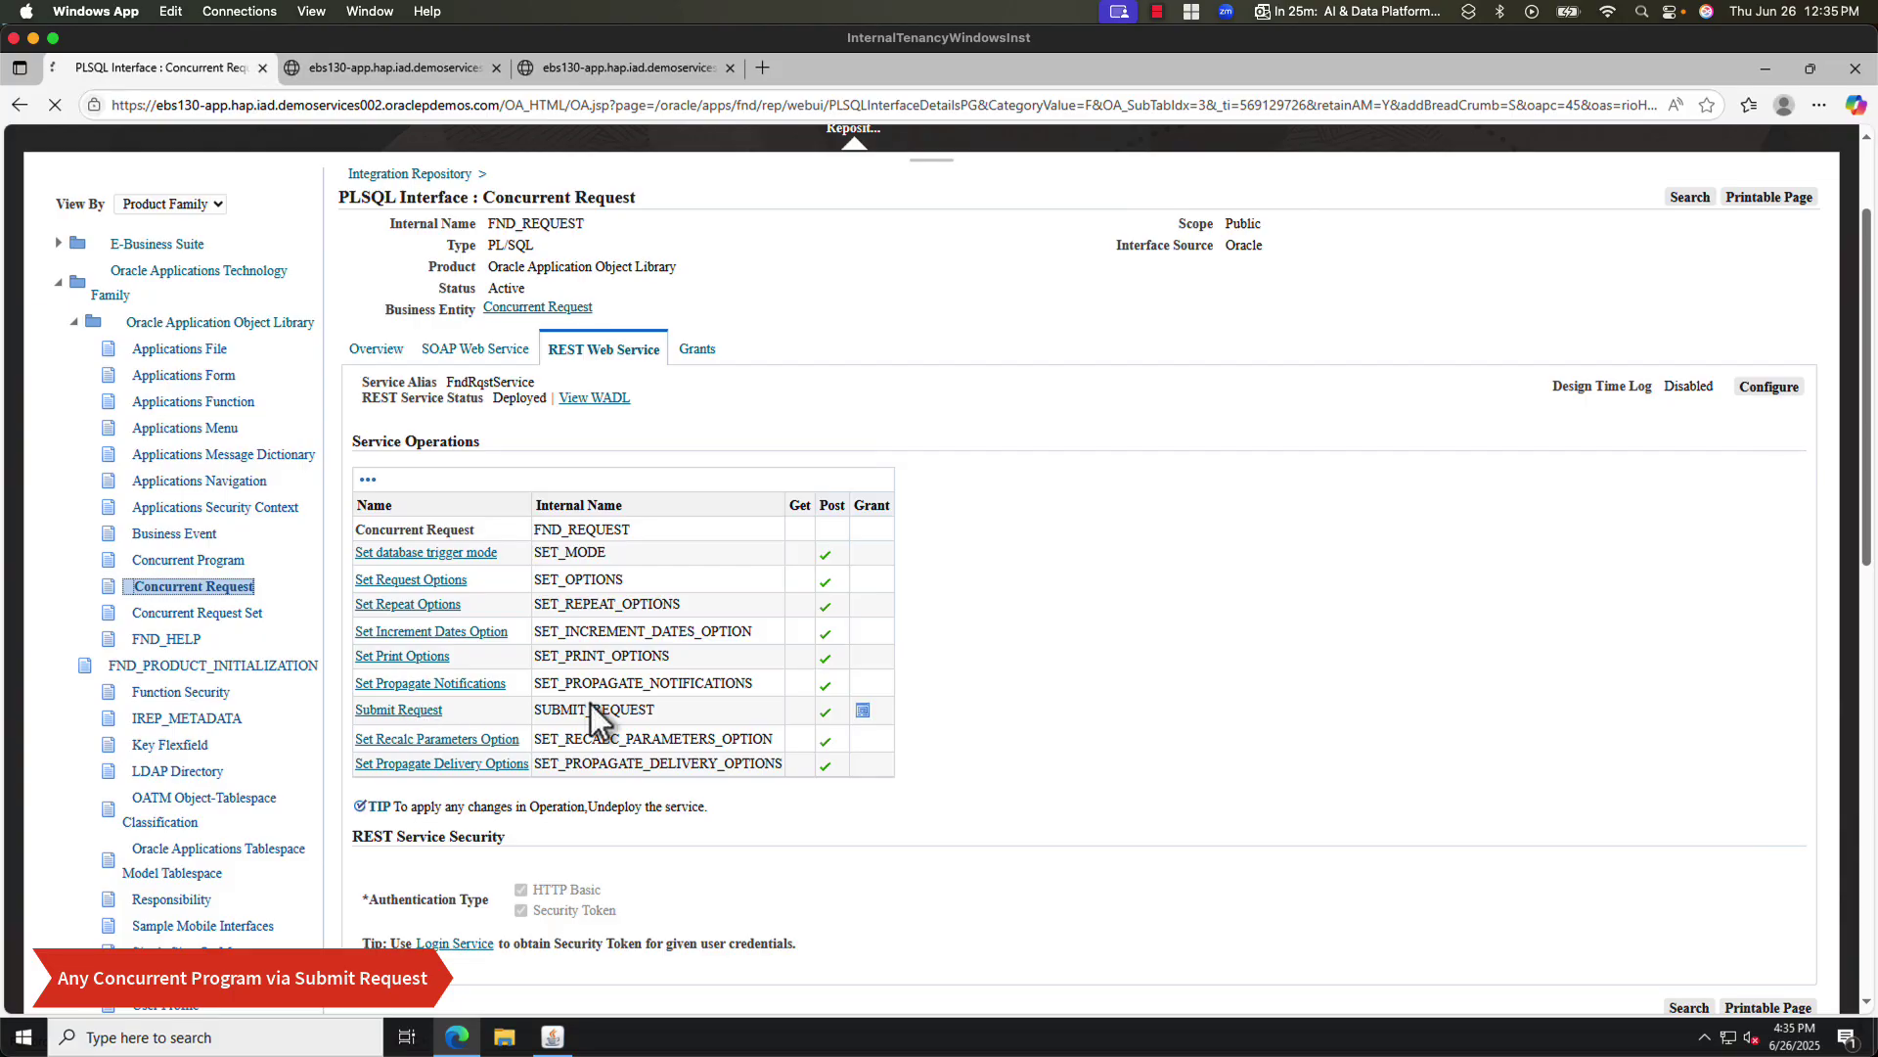
pyautogui.scroll(-4, 390, 473)
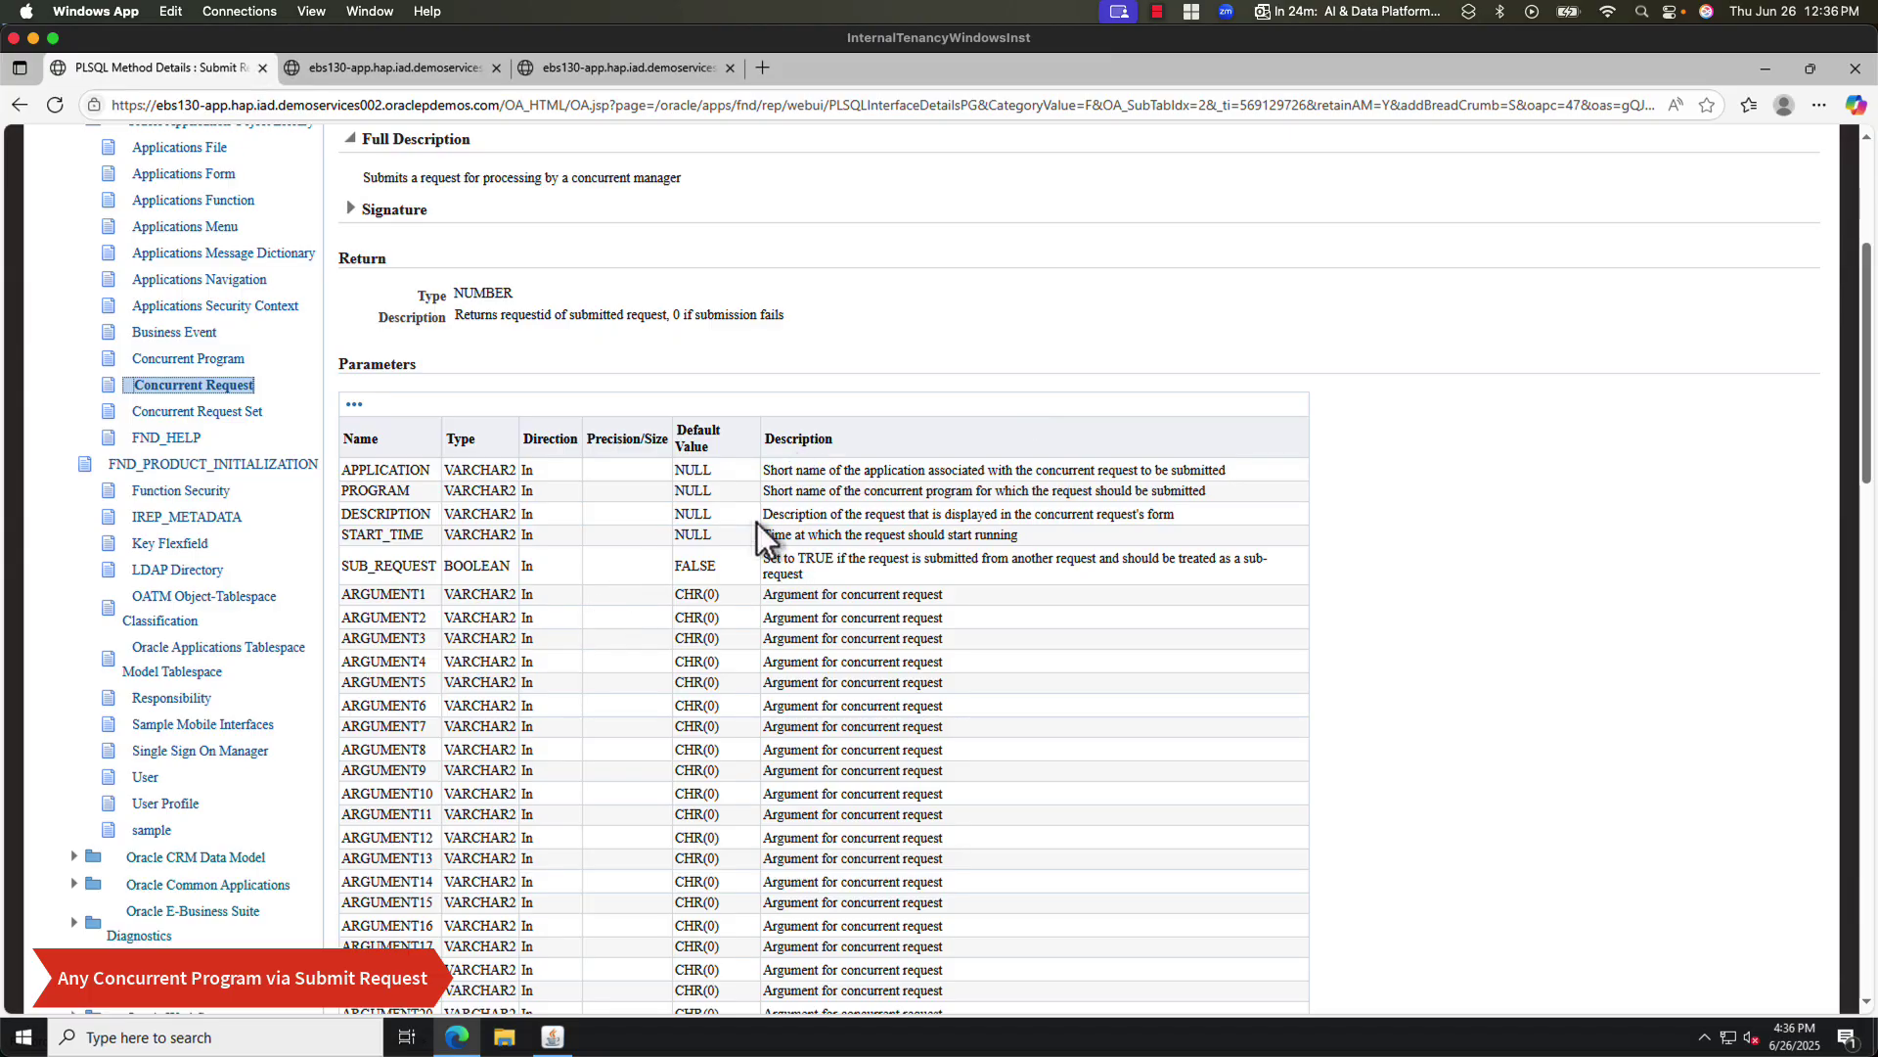
pyautogui.doubleClick(433, 473)
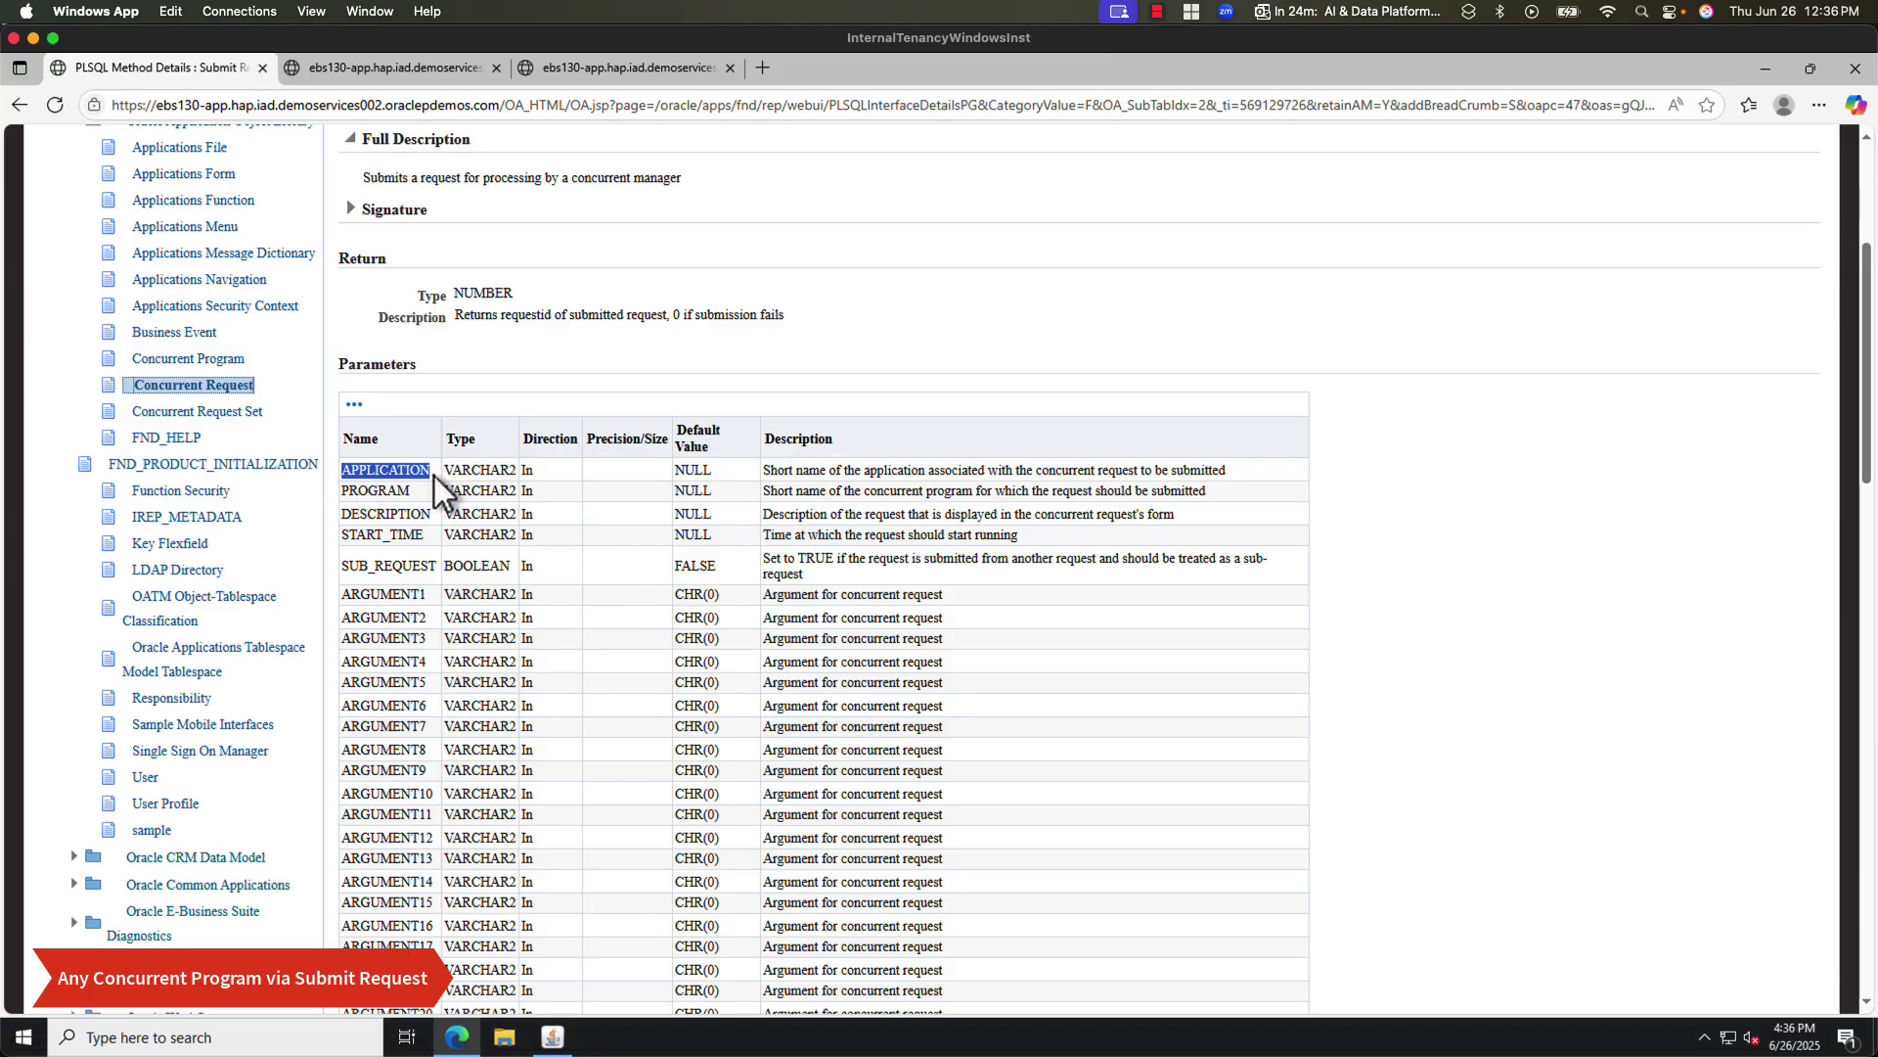
pyautogui.click(377, 489)
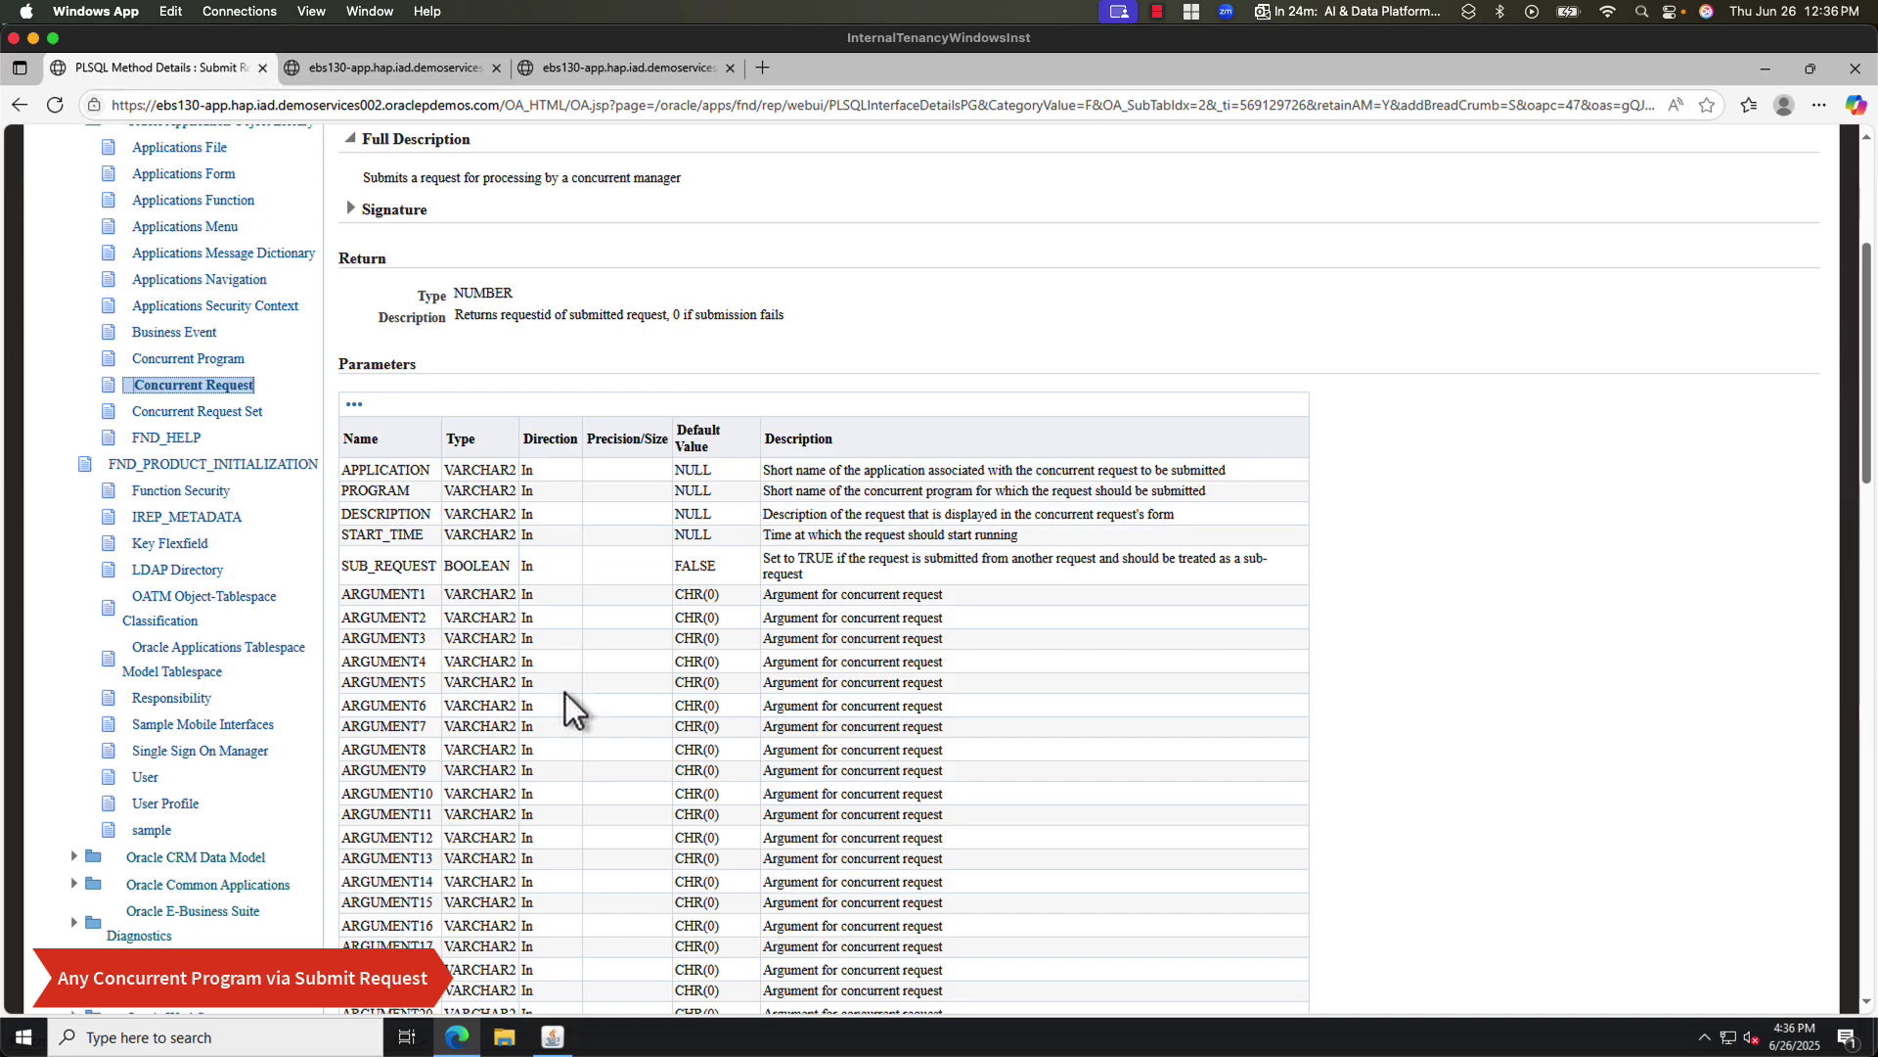
# - Review the ARGUMENT1–ARGUMENT19 parameters, then return to the Concurrent Programs form
pyautogui.scroll(-1, 527, 649)
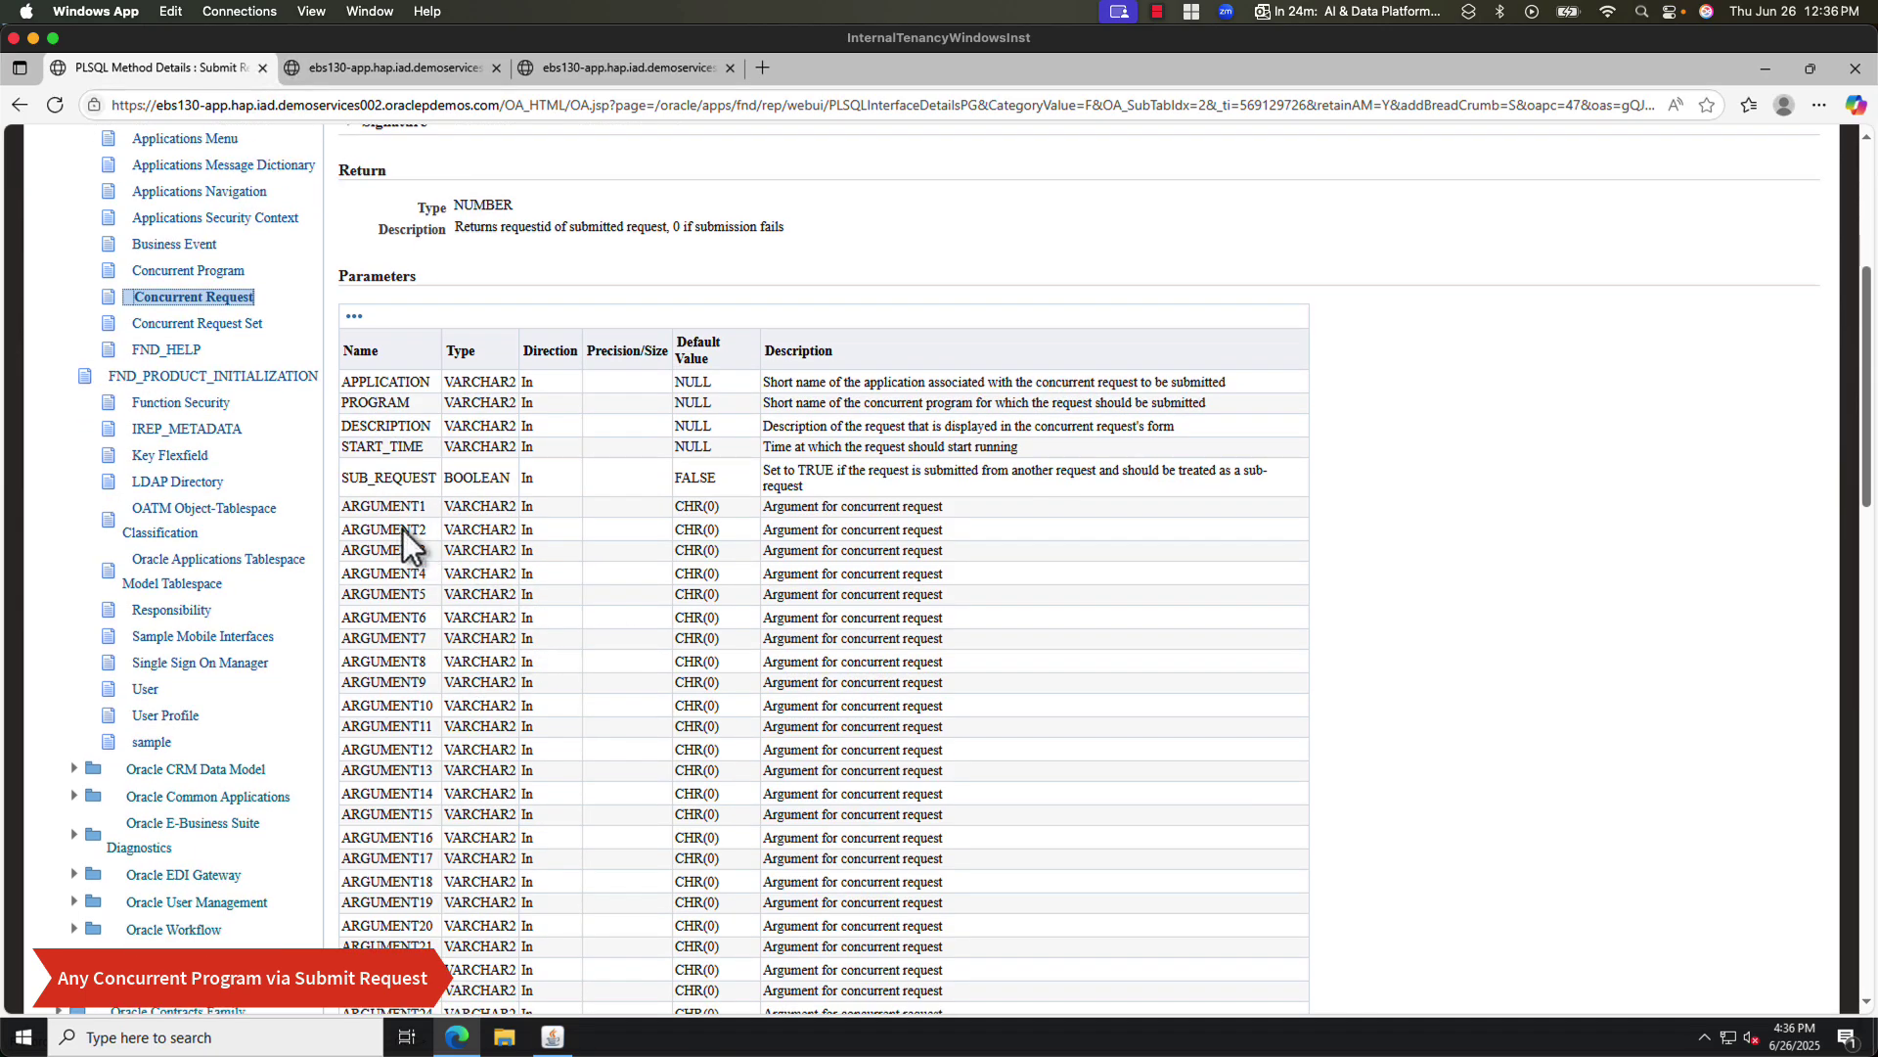
pyautogui.moveTo(339, 505); pyautogui.dragTo(932, 896)
pyautogui.click(990, 855)
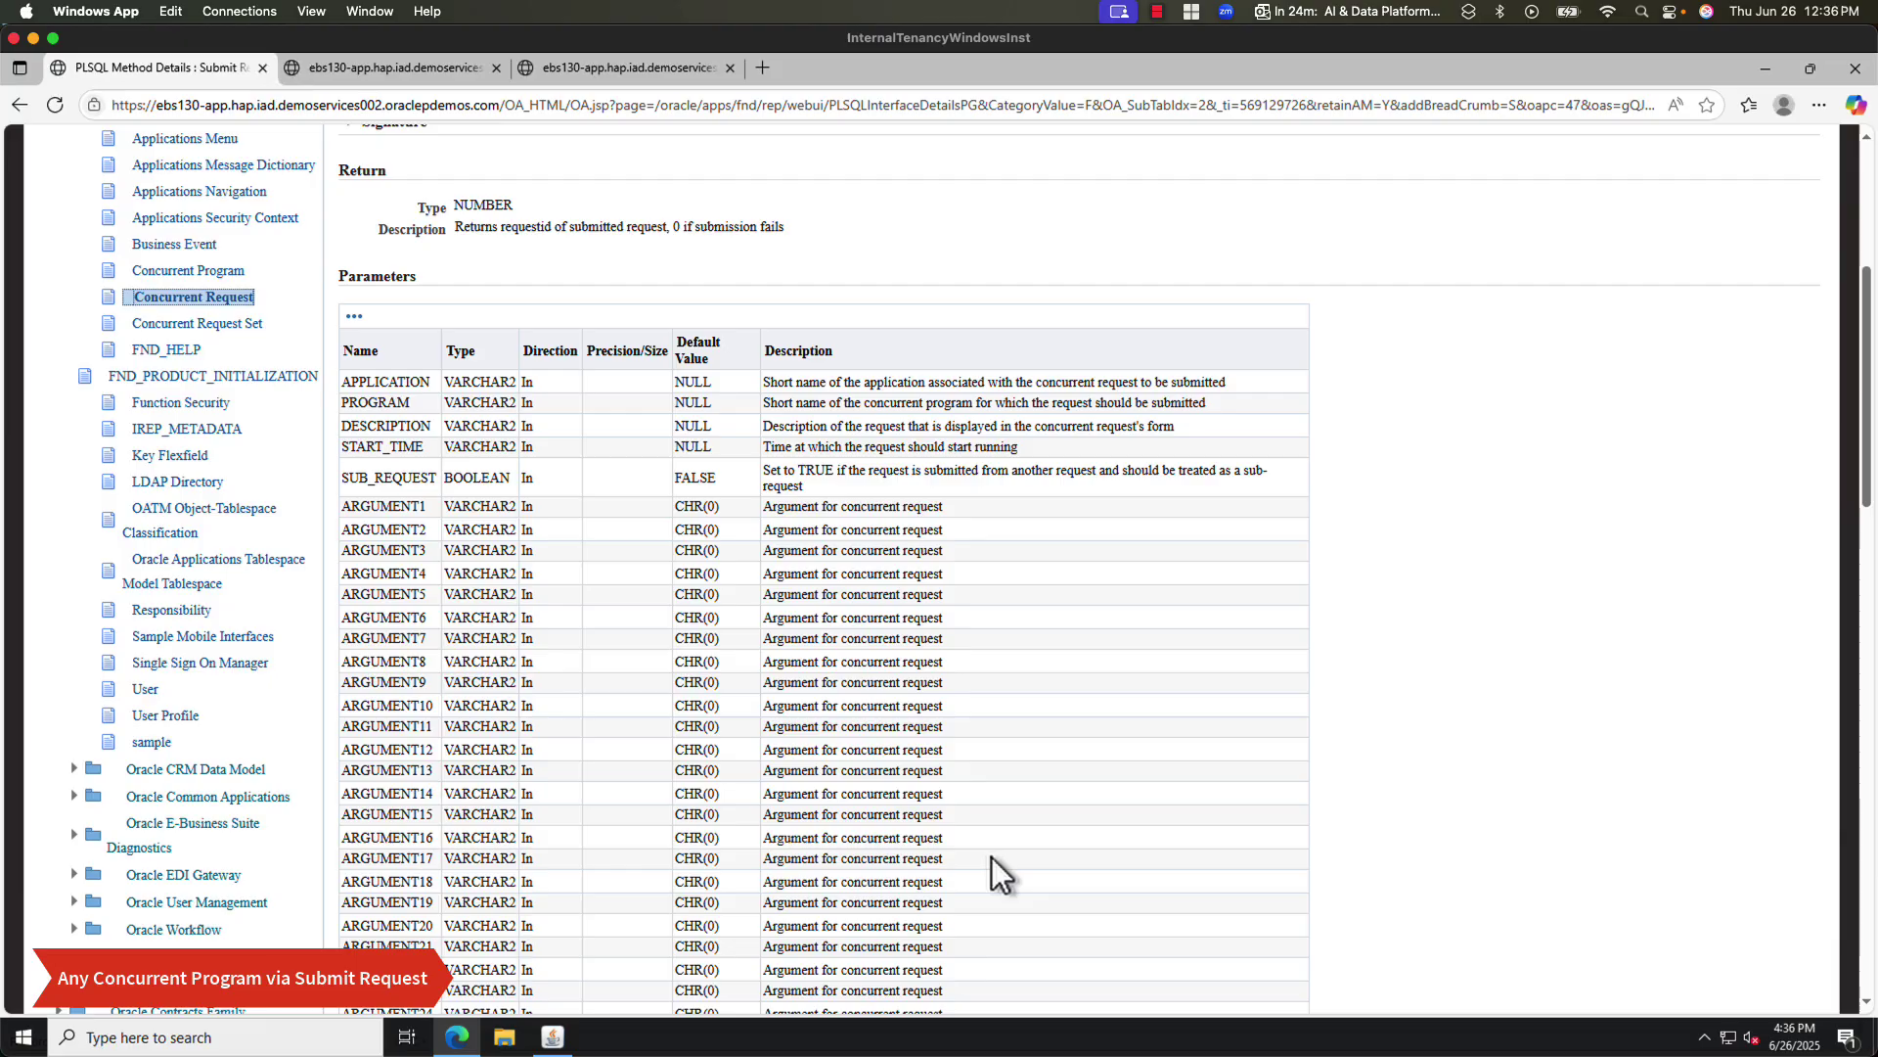
pyautogui.scroll(-5, 947, 720)
pyautogui.scroll(4, 947, 720)
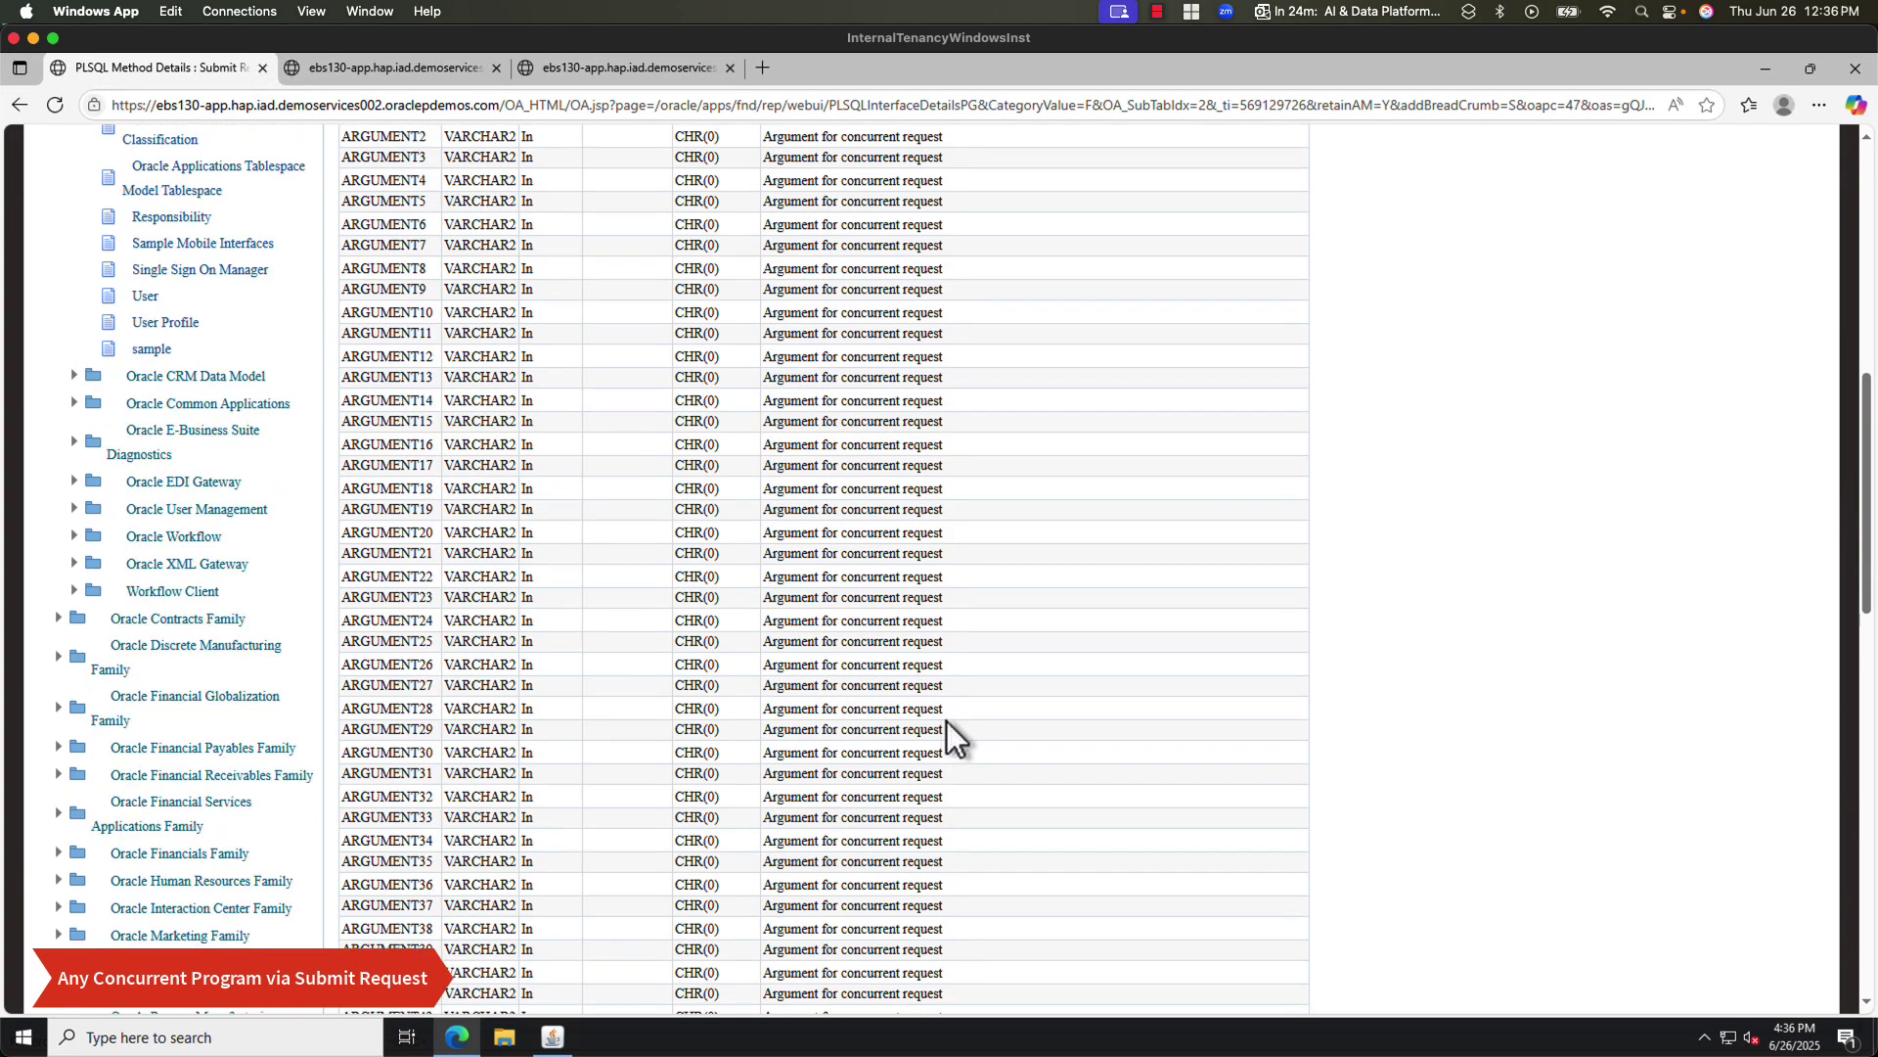
pyautogui.scroll(1, 947, 720)
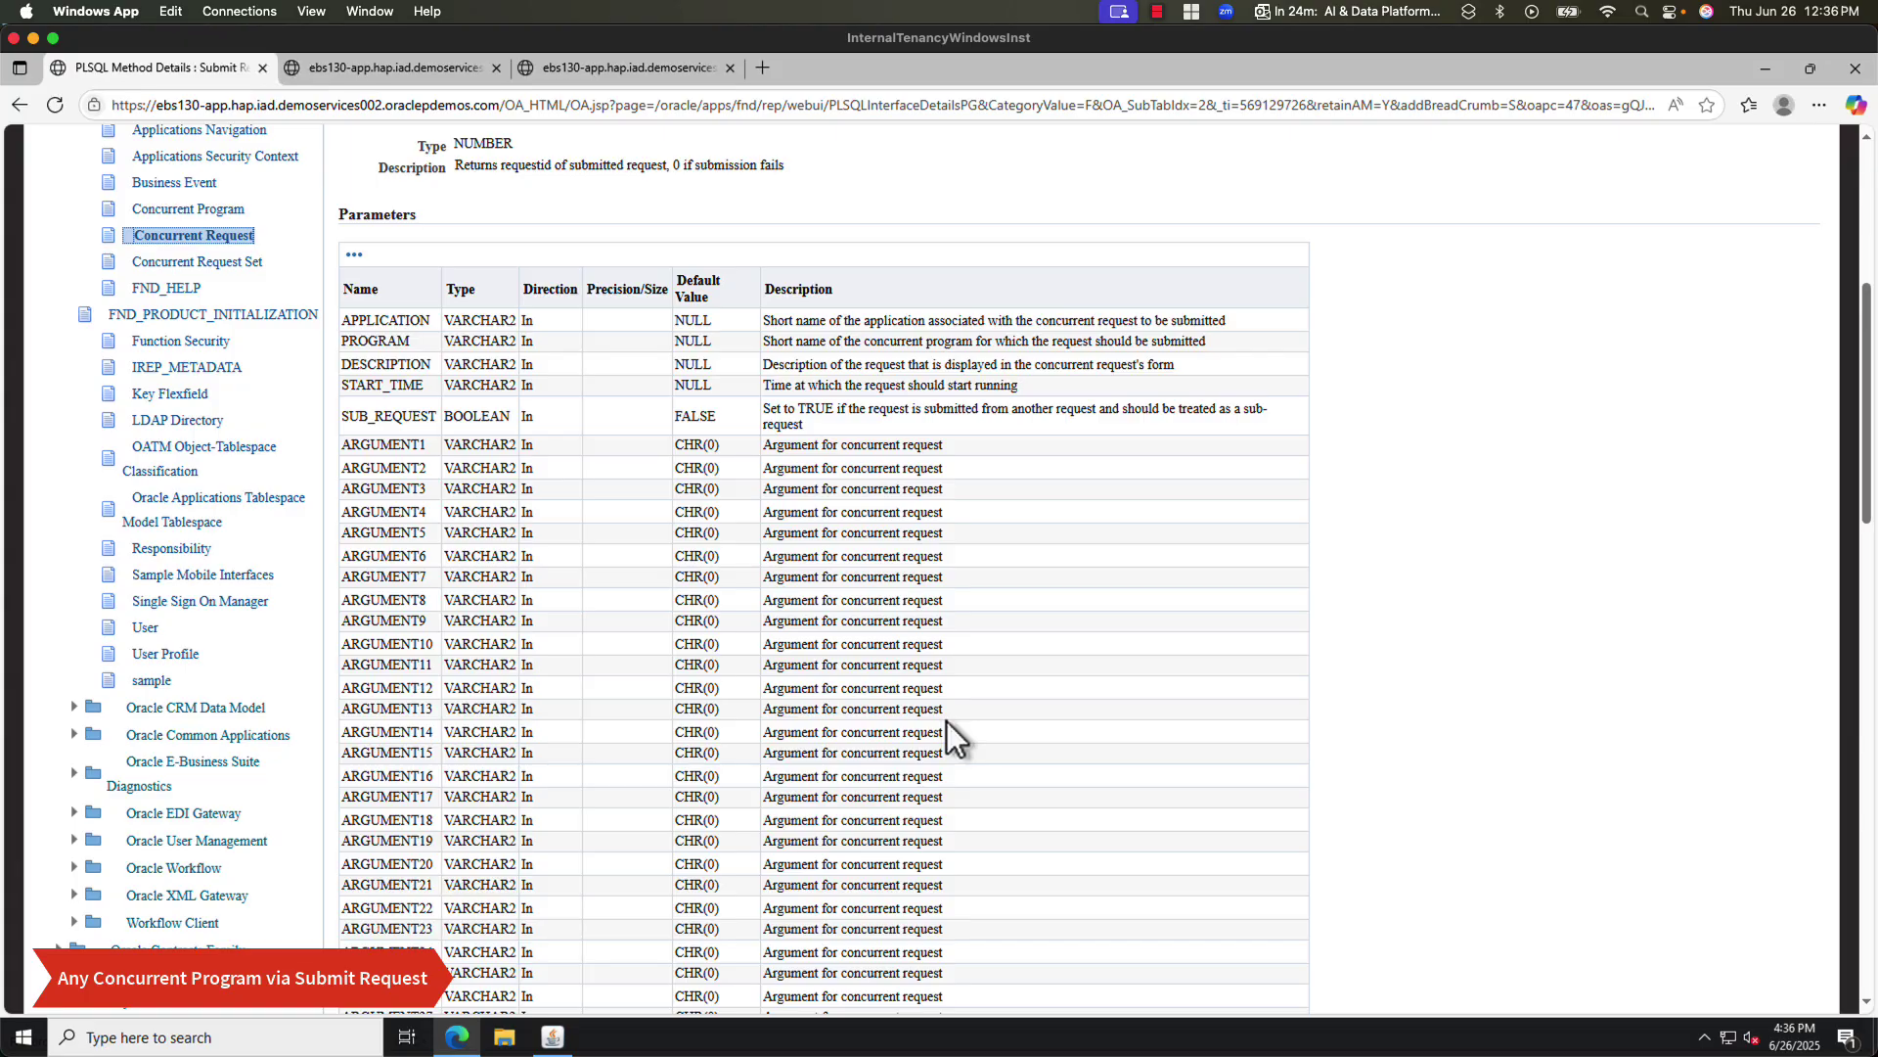
pyautogui.hotkey('alt', 'Tab')
# - Check the parameters defined for the Active Users concurrent program
pyautogui.click(1203, 259)
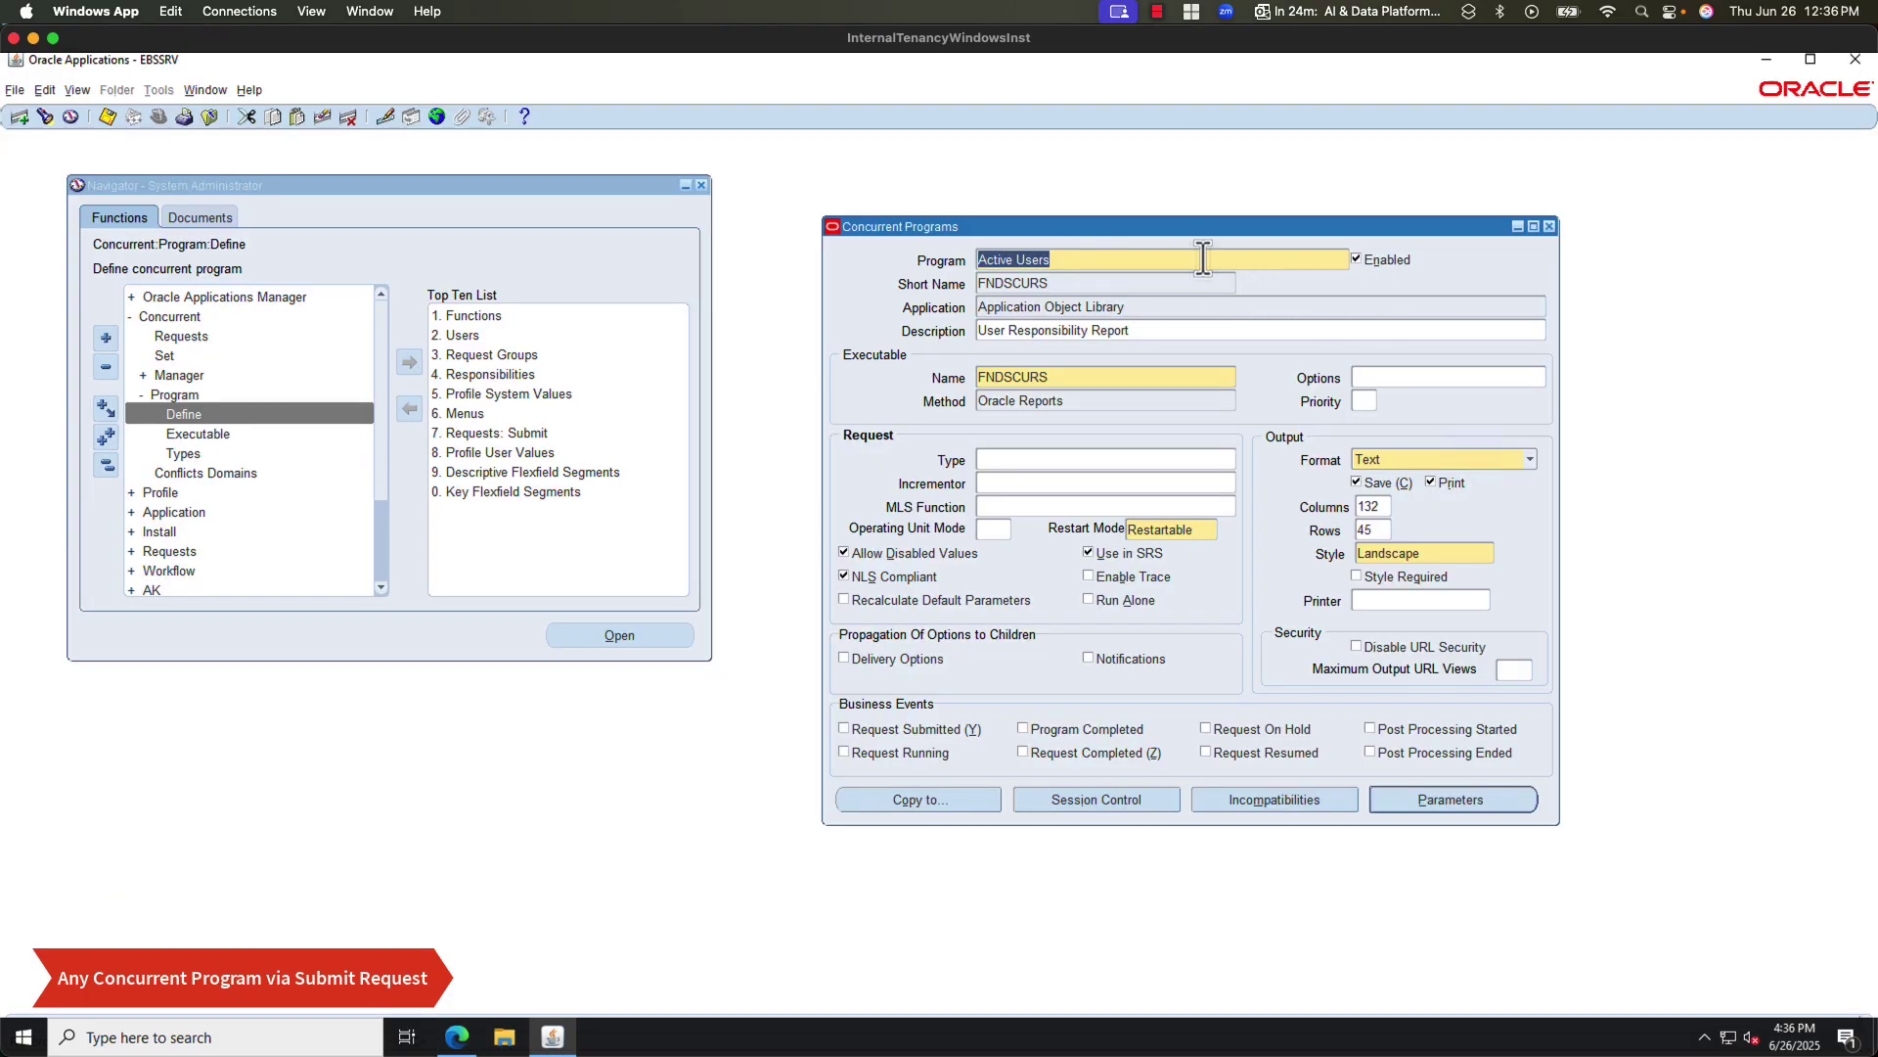
pyautogui.click(1424, 802)
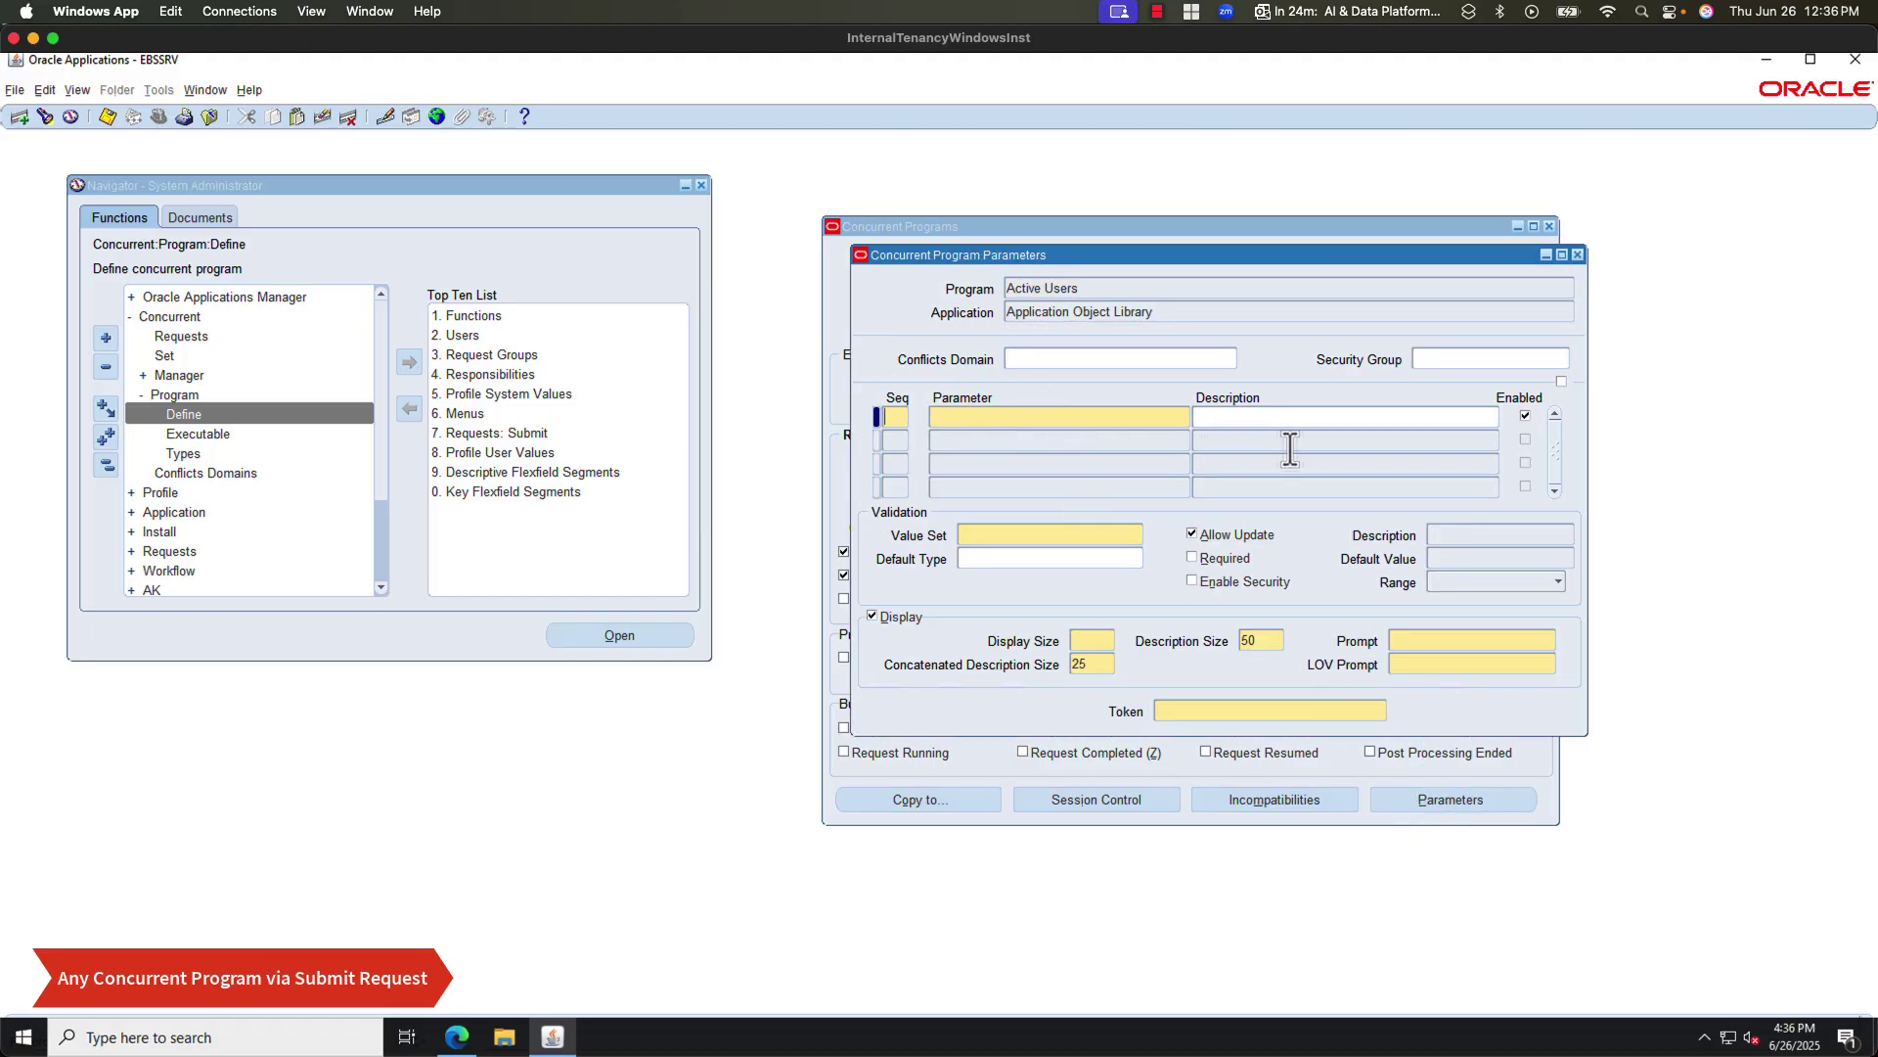
pyautogui.click(1575, 253)
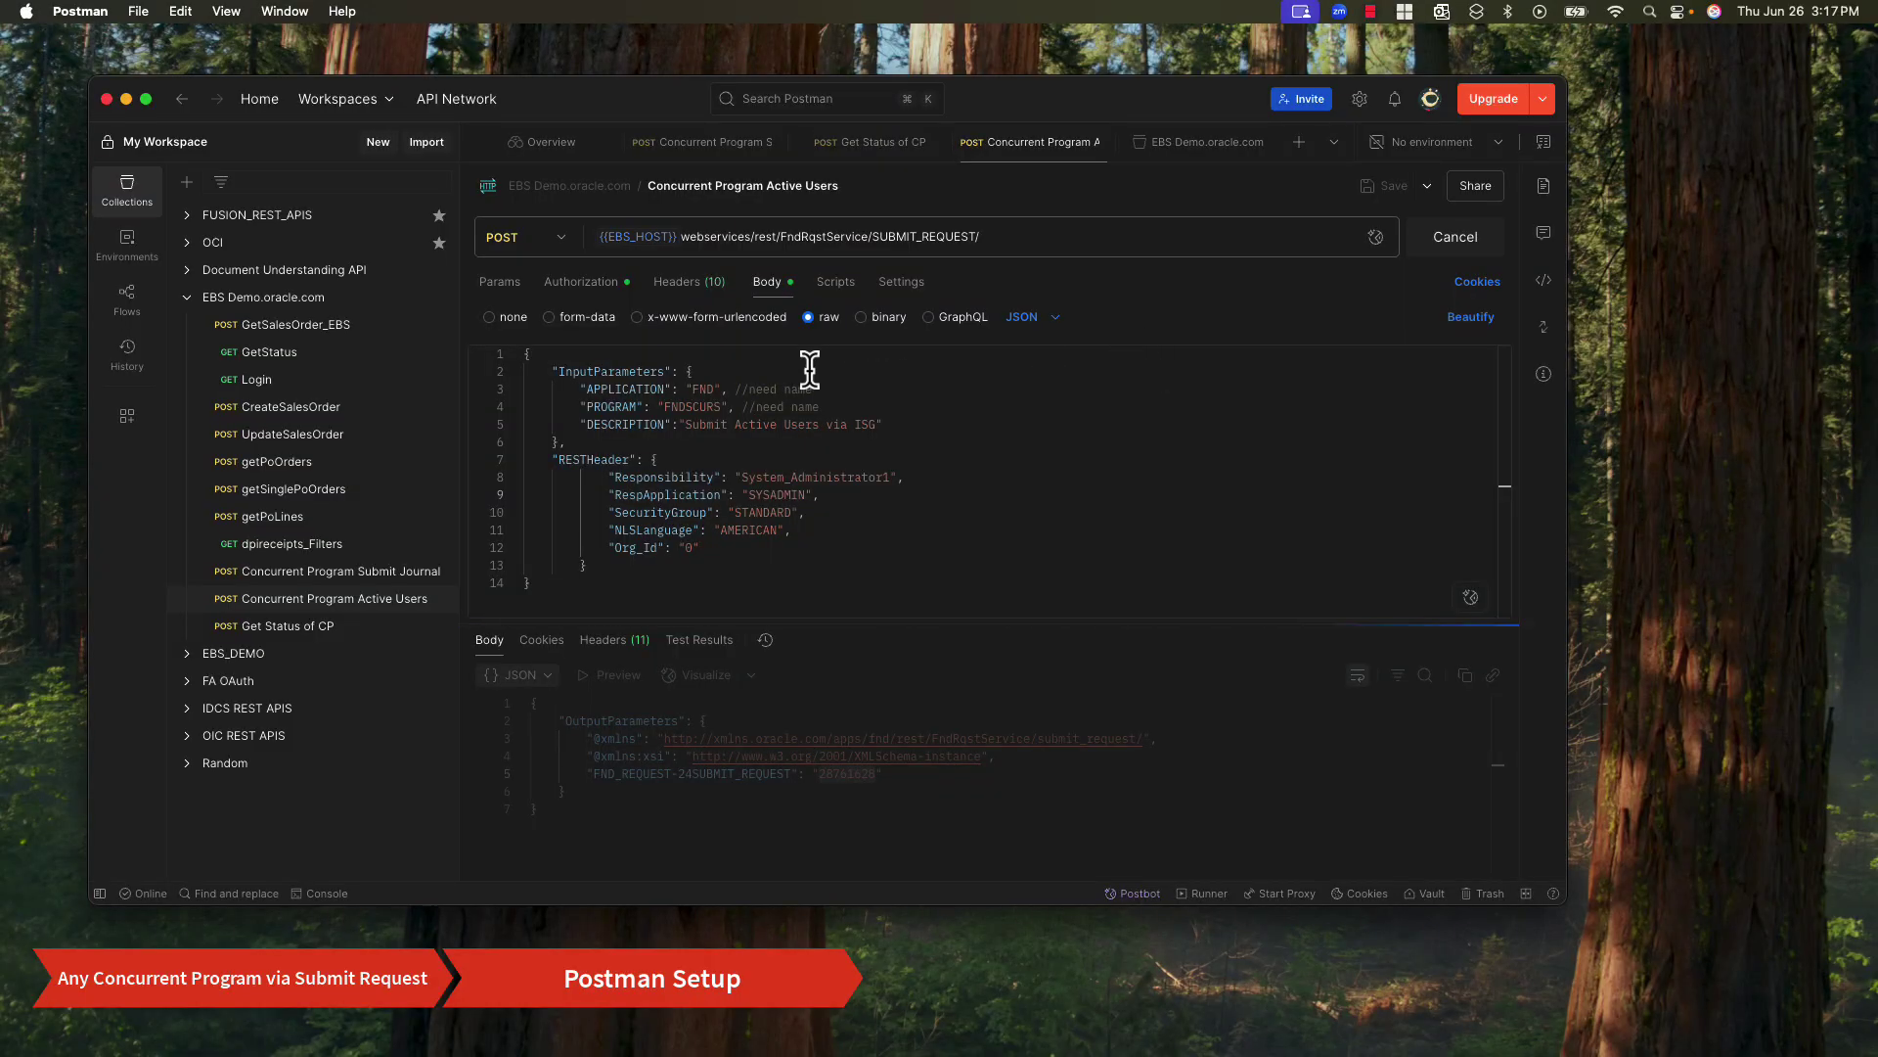
# - Inspect the SUBMIT_REQUEST schema's InputParameters and APPLICATION elements in Edge
pyautogui.moveTo(1059, 91); pyautogui.dragTo(1139, 92)
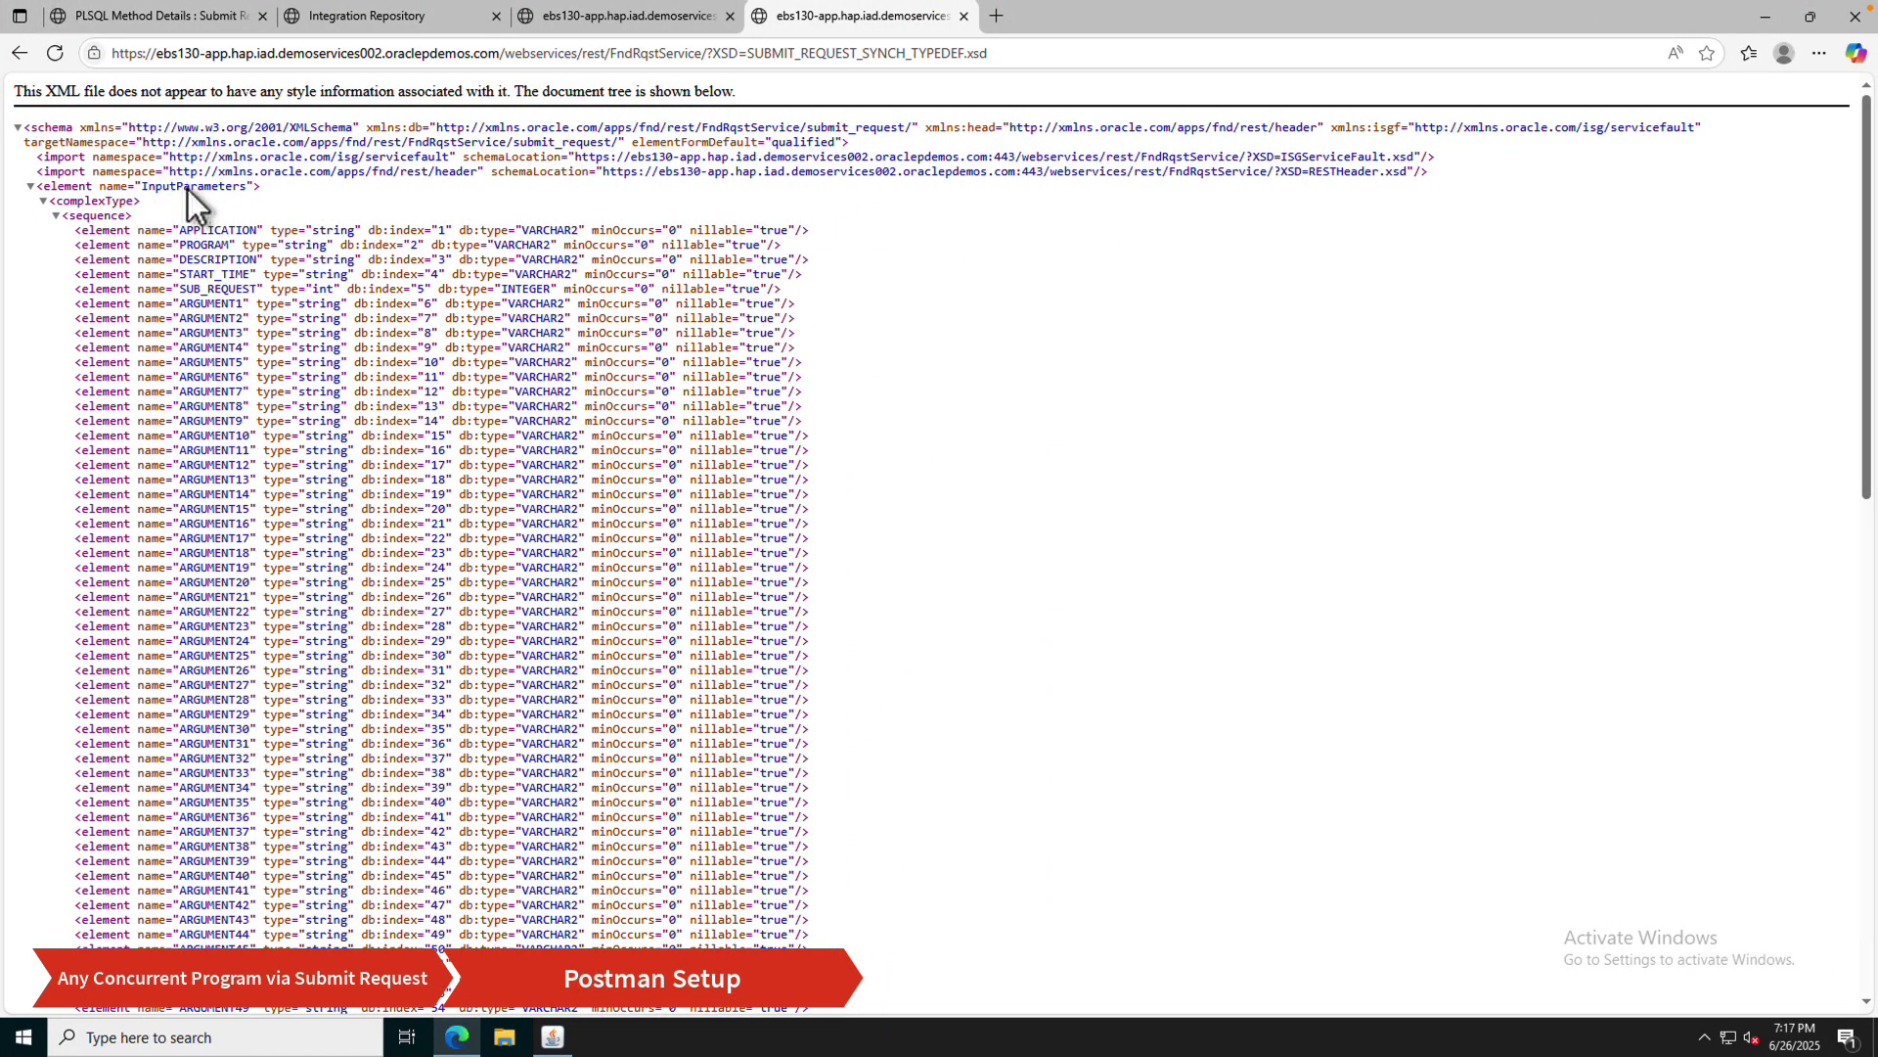
pyautogui.doubleClick(178, 191)
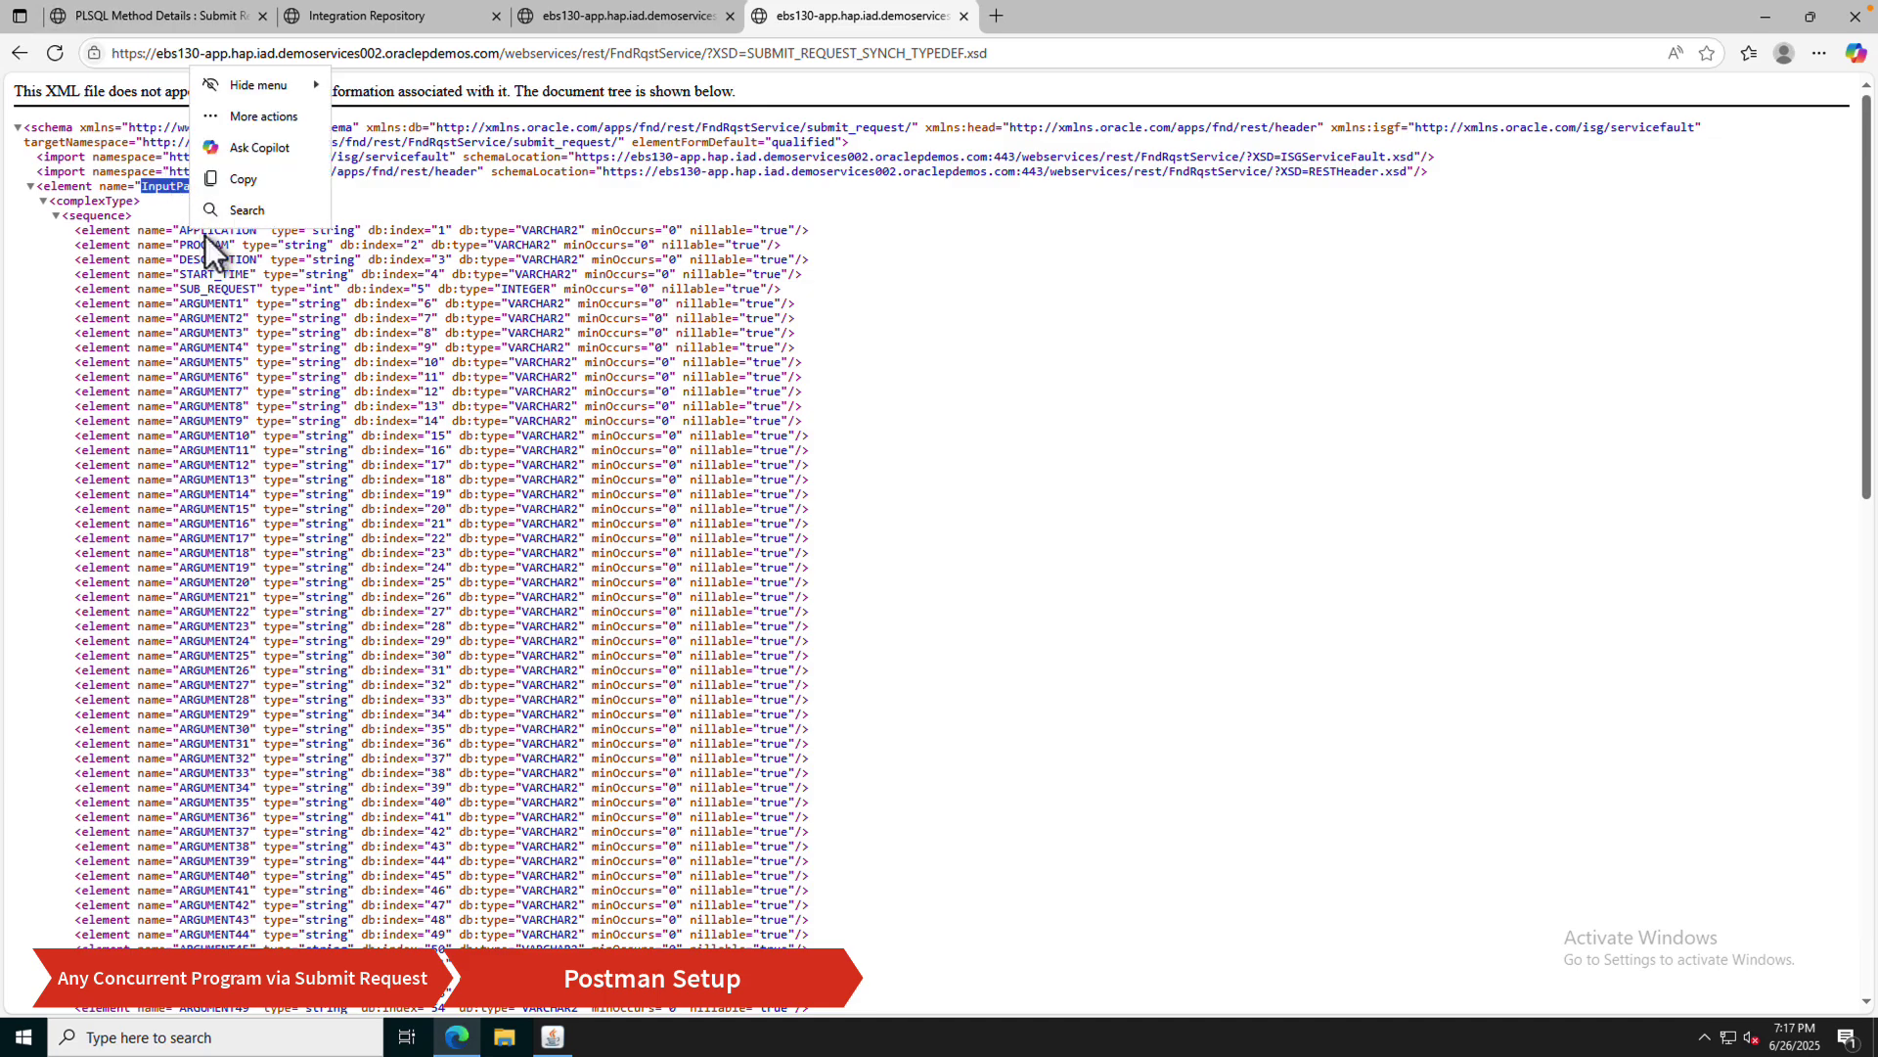
pyautogui.click(293, 243)
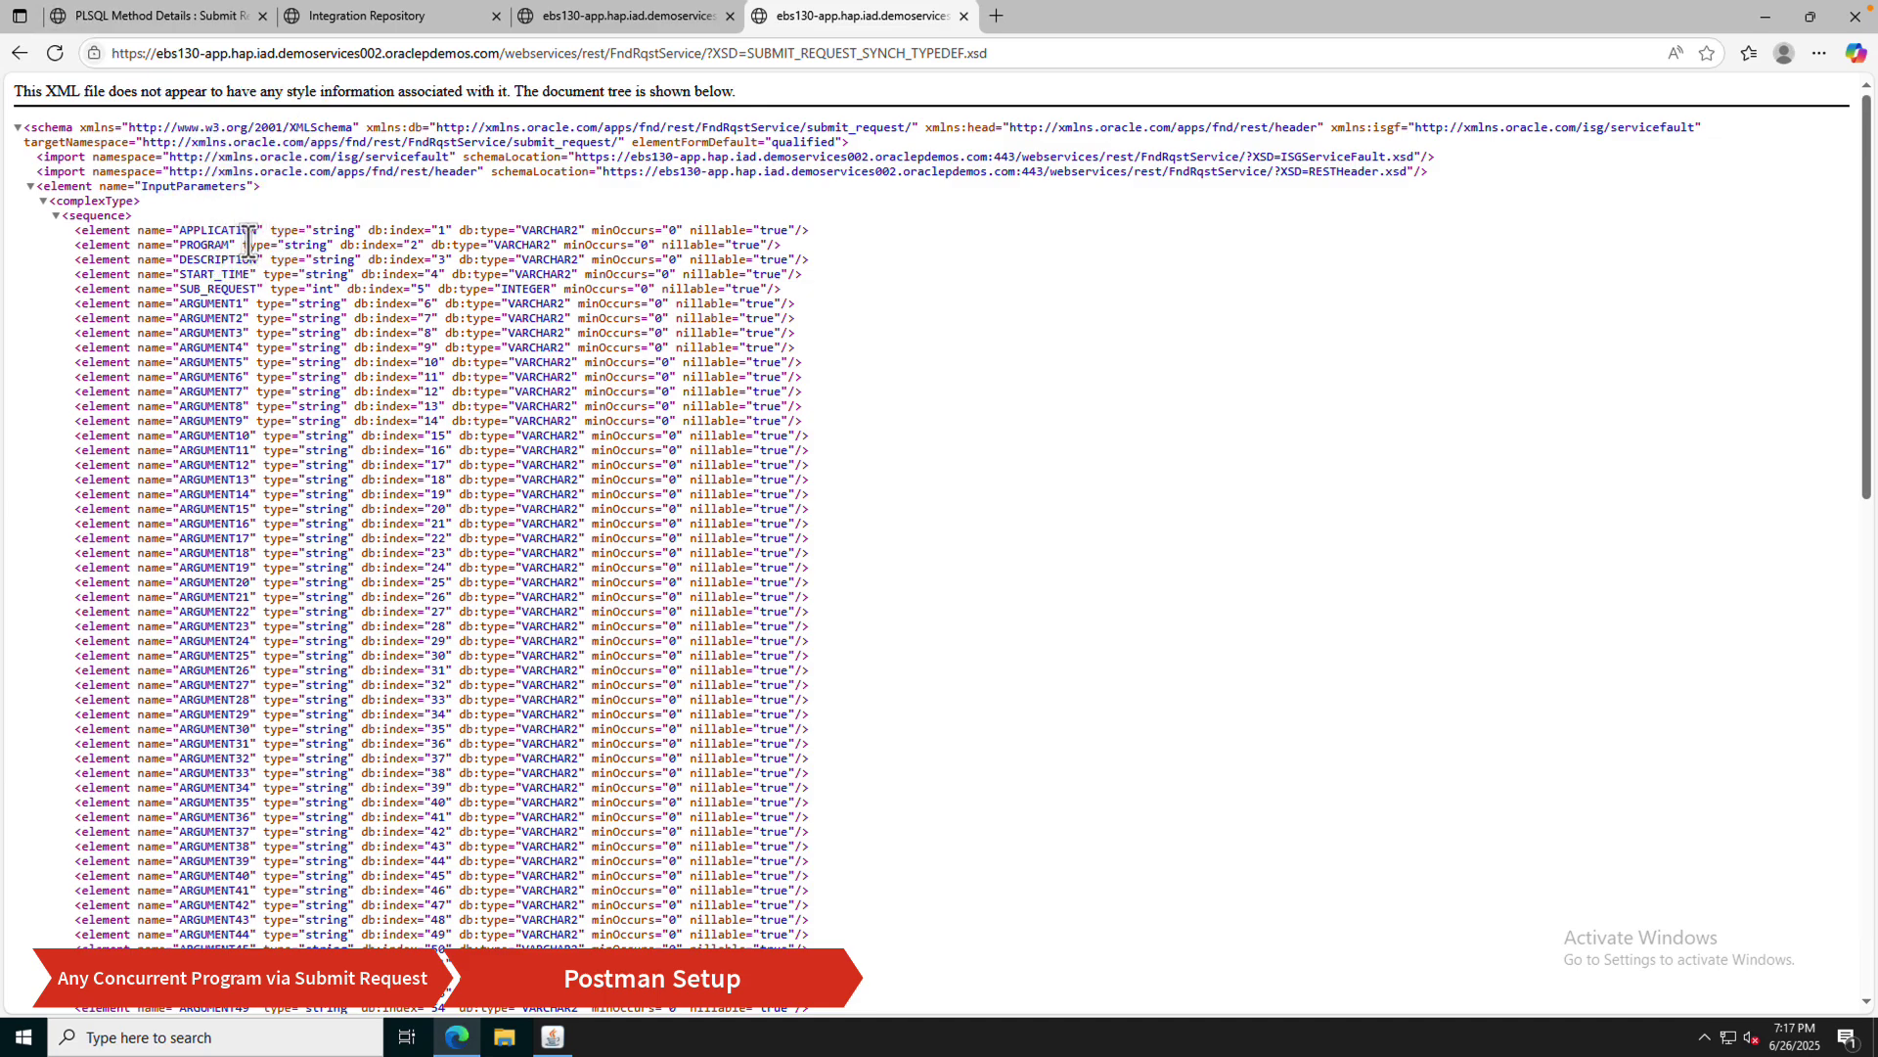
pyautogui.doubleClick(206, 230)
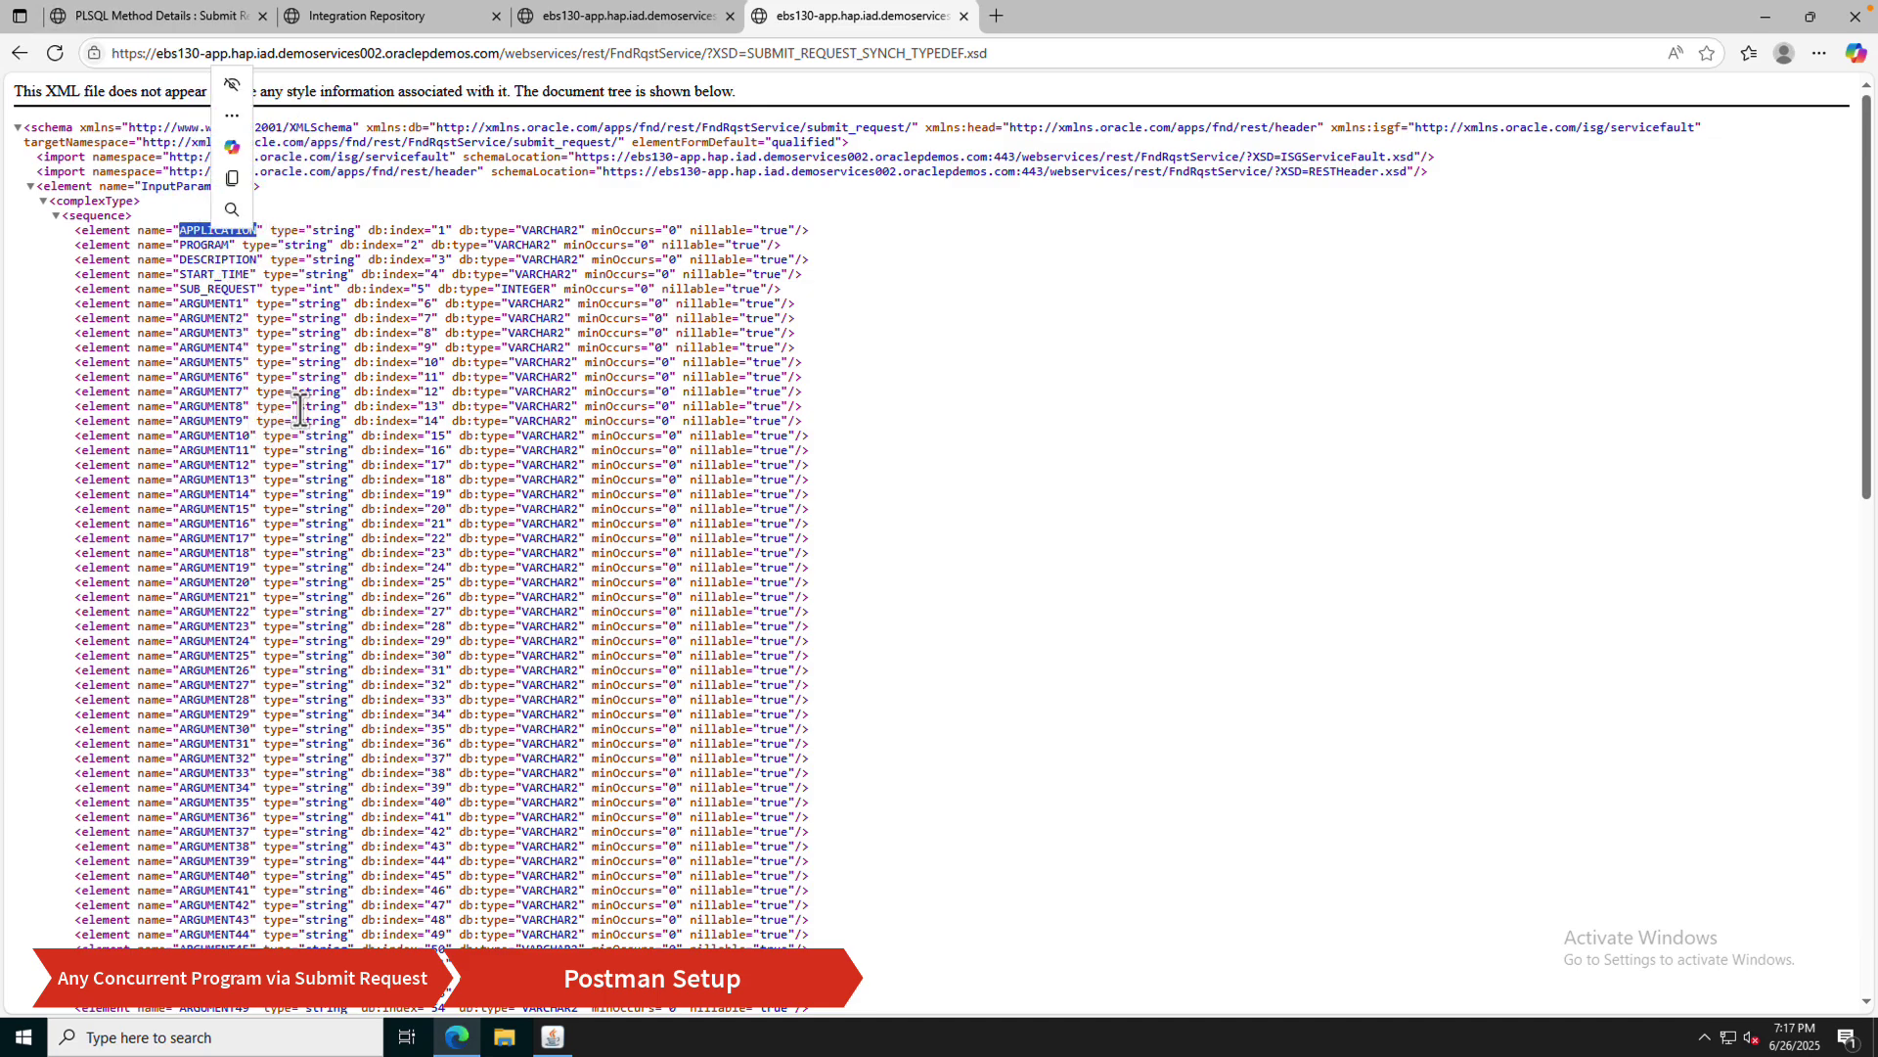
pyautogui.click(847, 210)
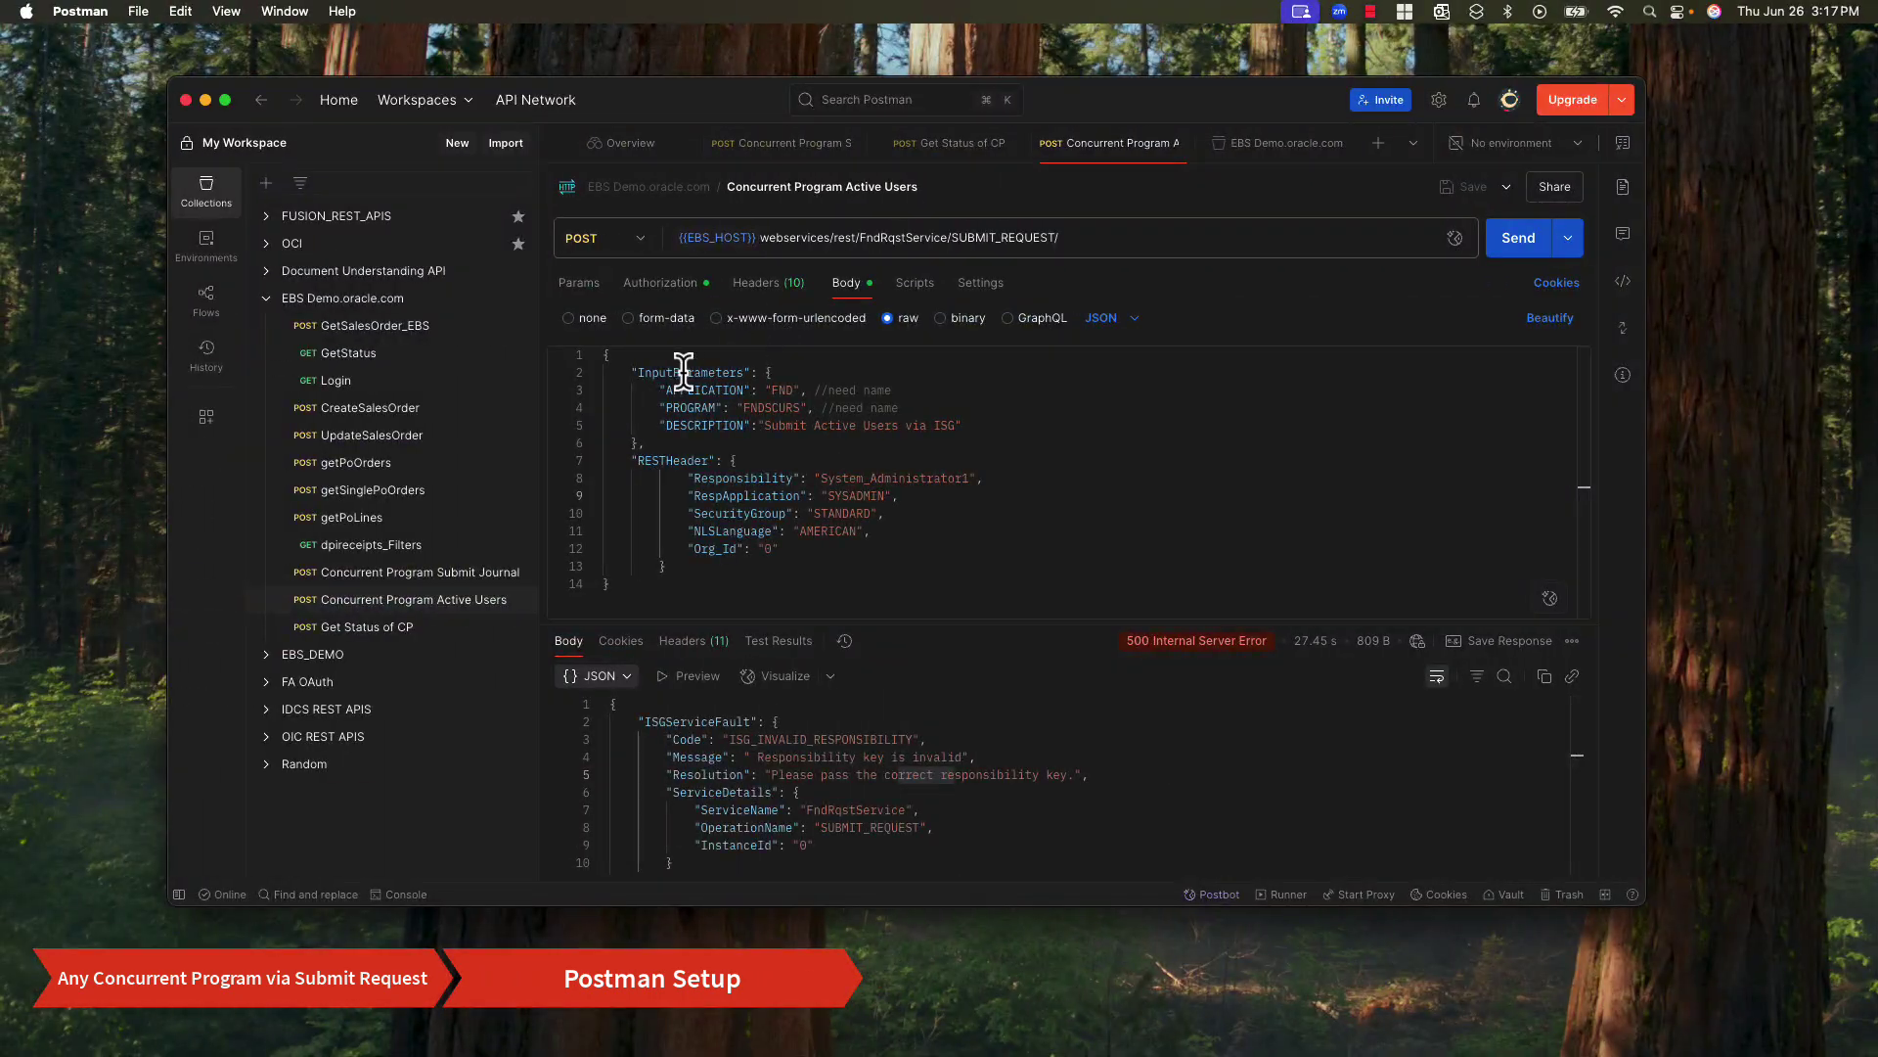
pyautogui.doubleClick(683, 372)
pyautogui.click(792, 444)
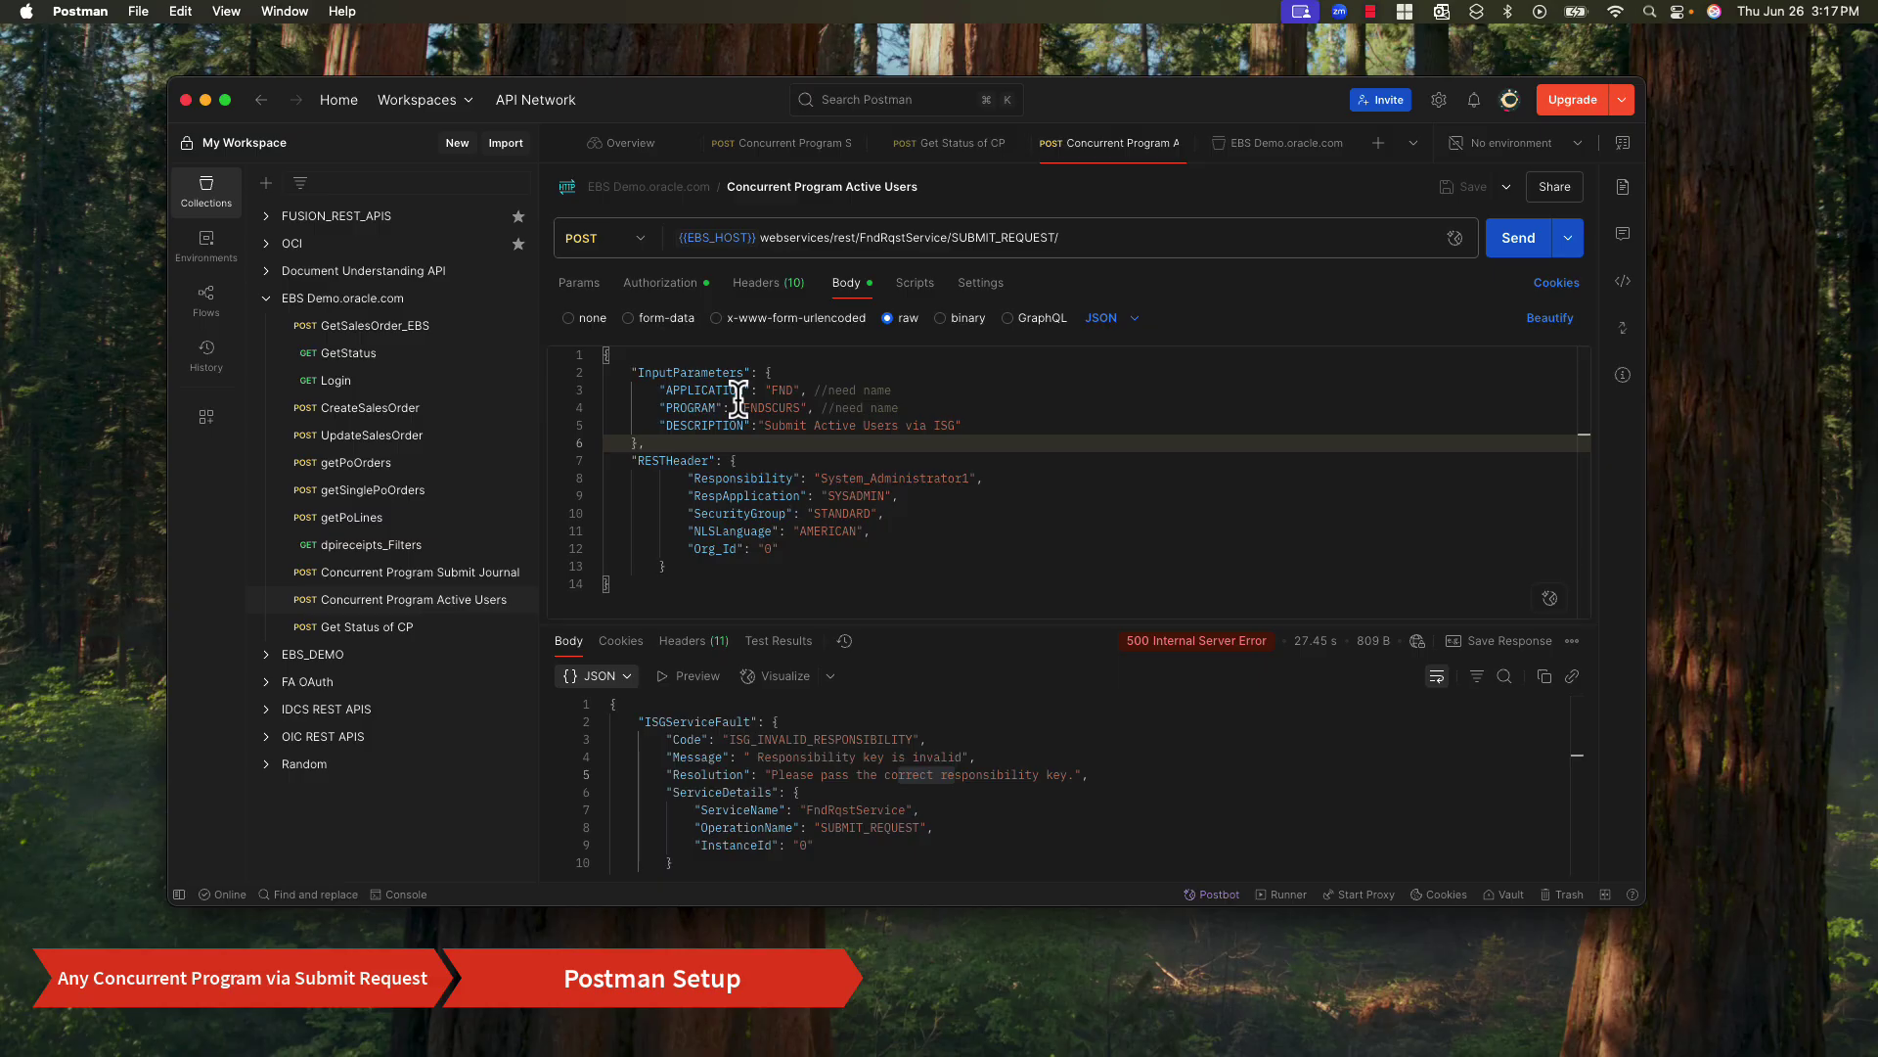
pyautogui.click(745, 460)
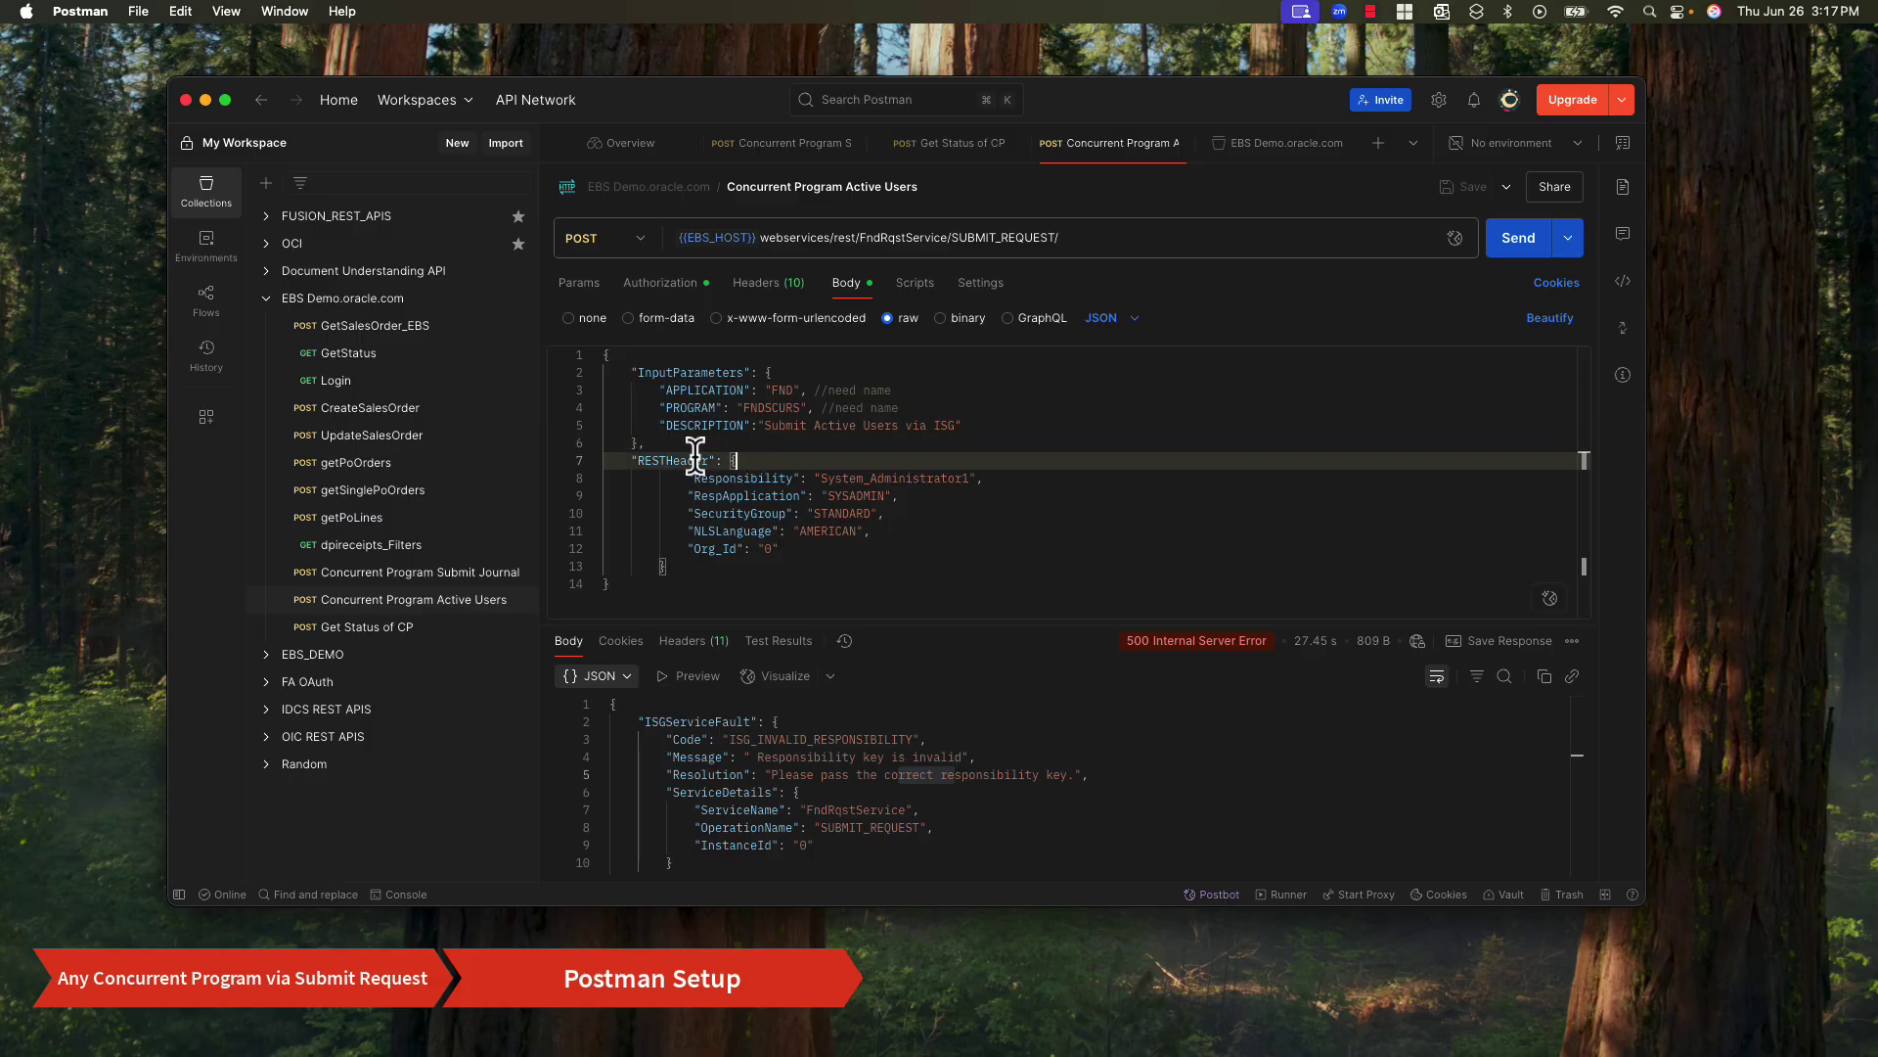
pyautogui.moveTo(632, 460); pyautogui.dragTo(806, 558)
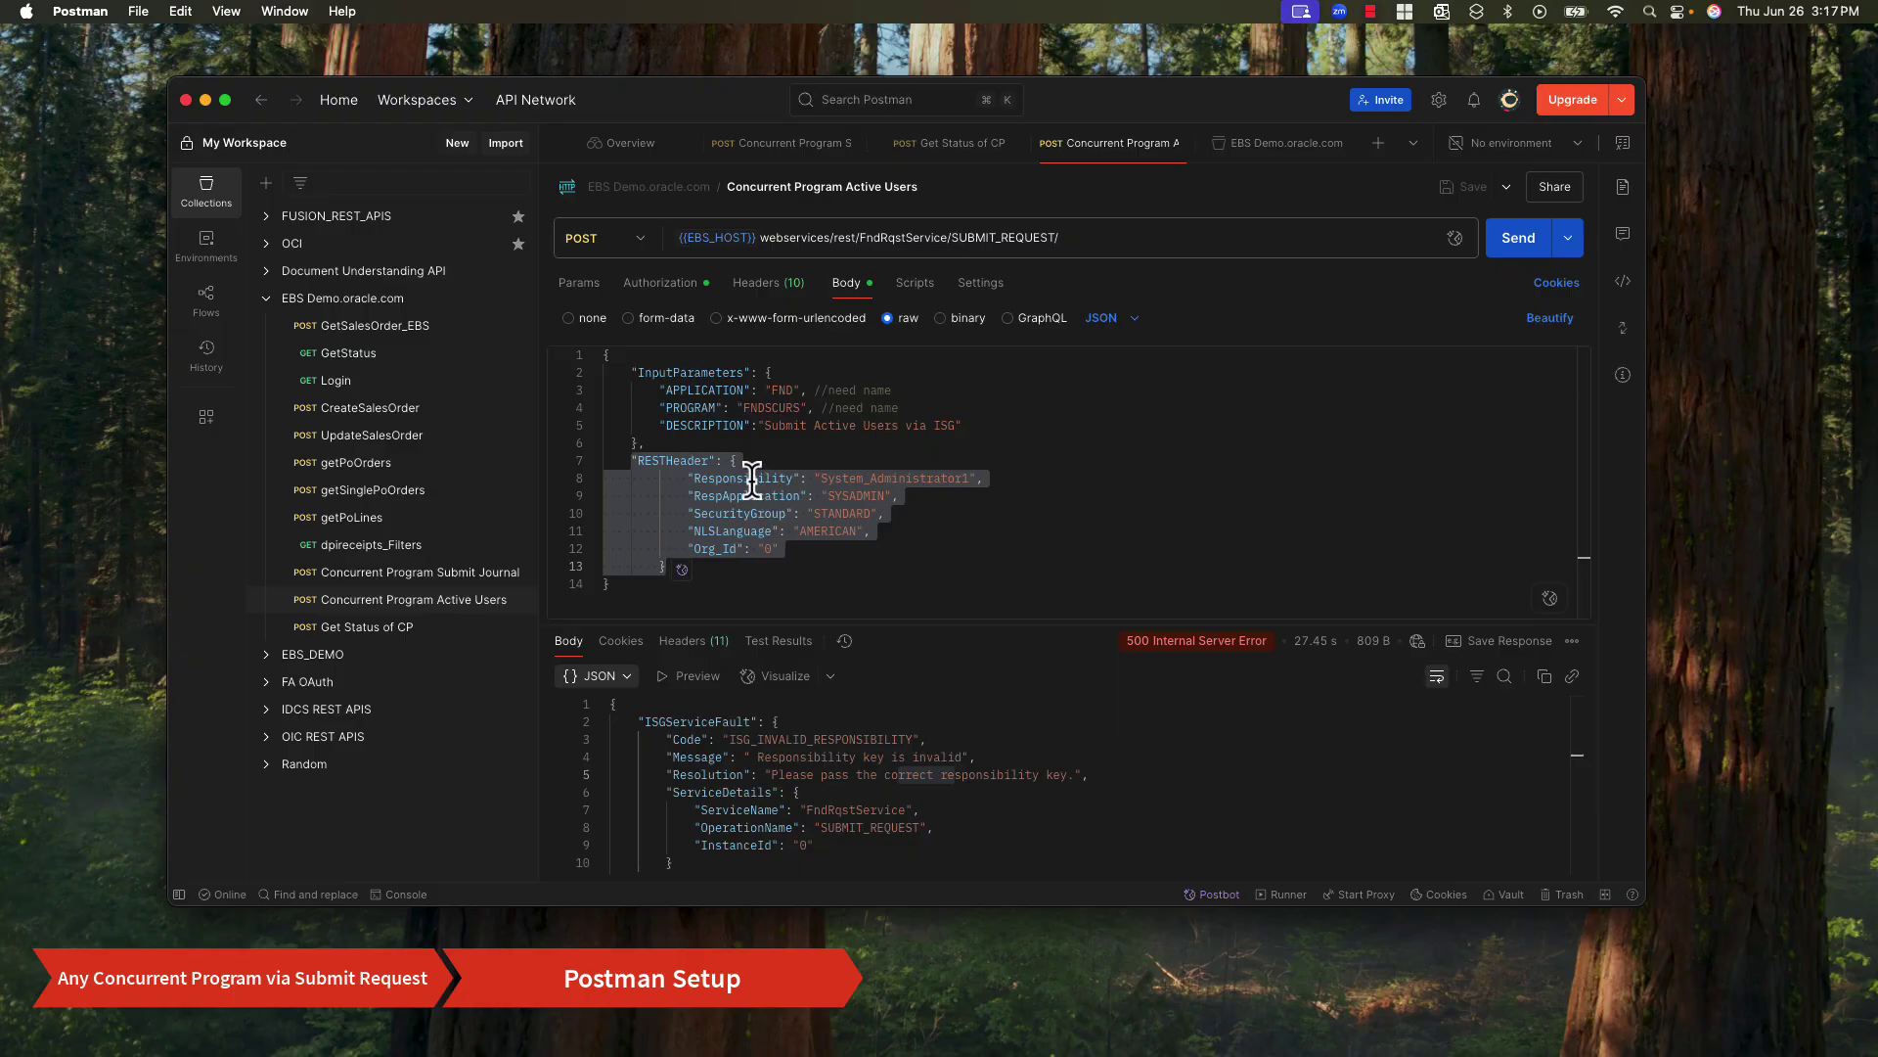
pyautogui.click(803, 534)
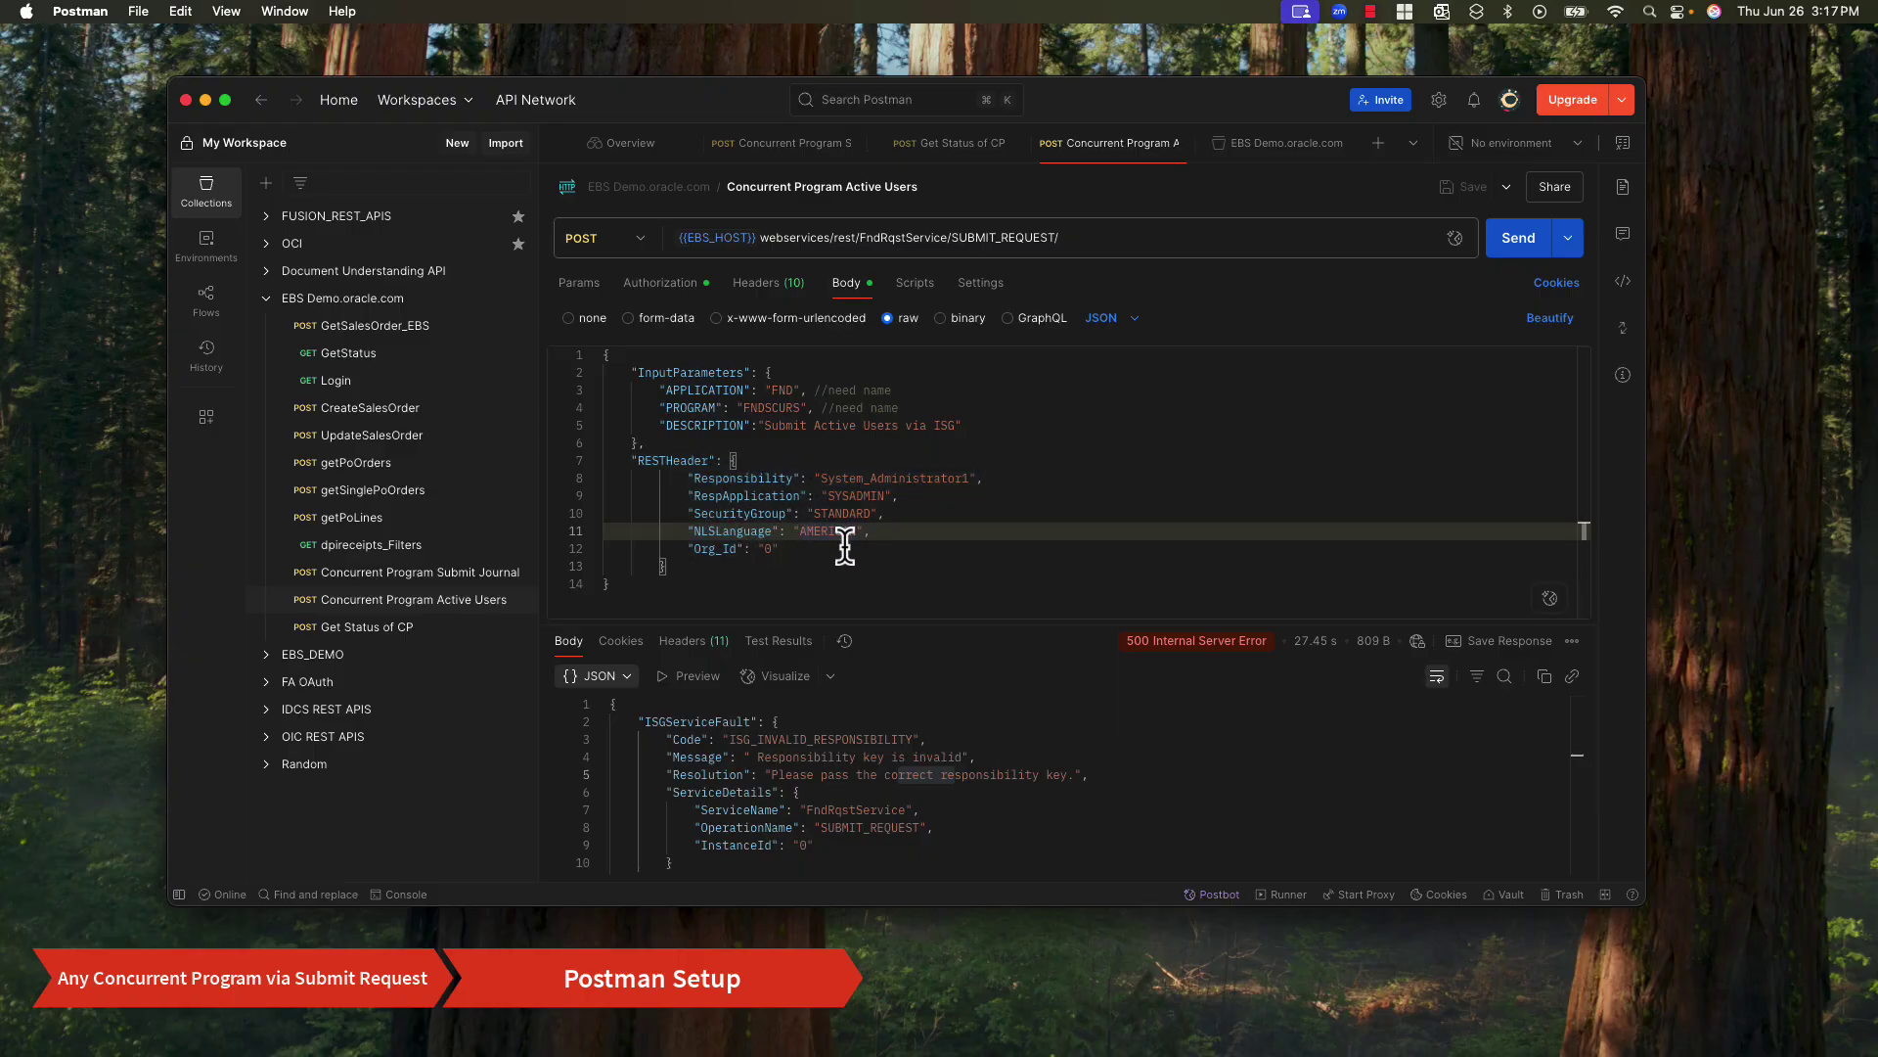
pyautogui.click(845, 548)
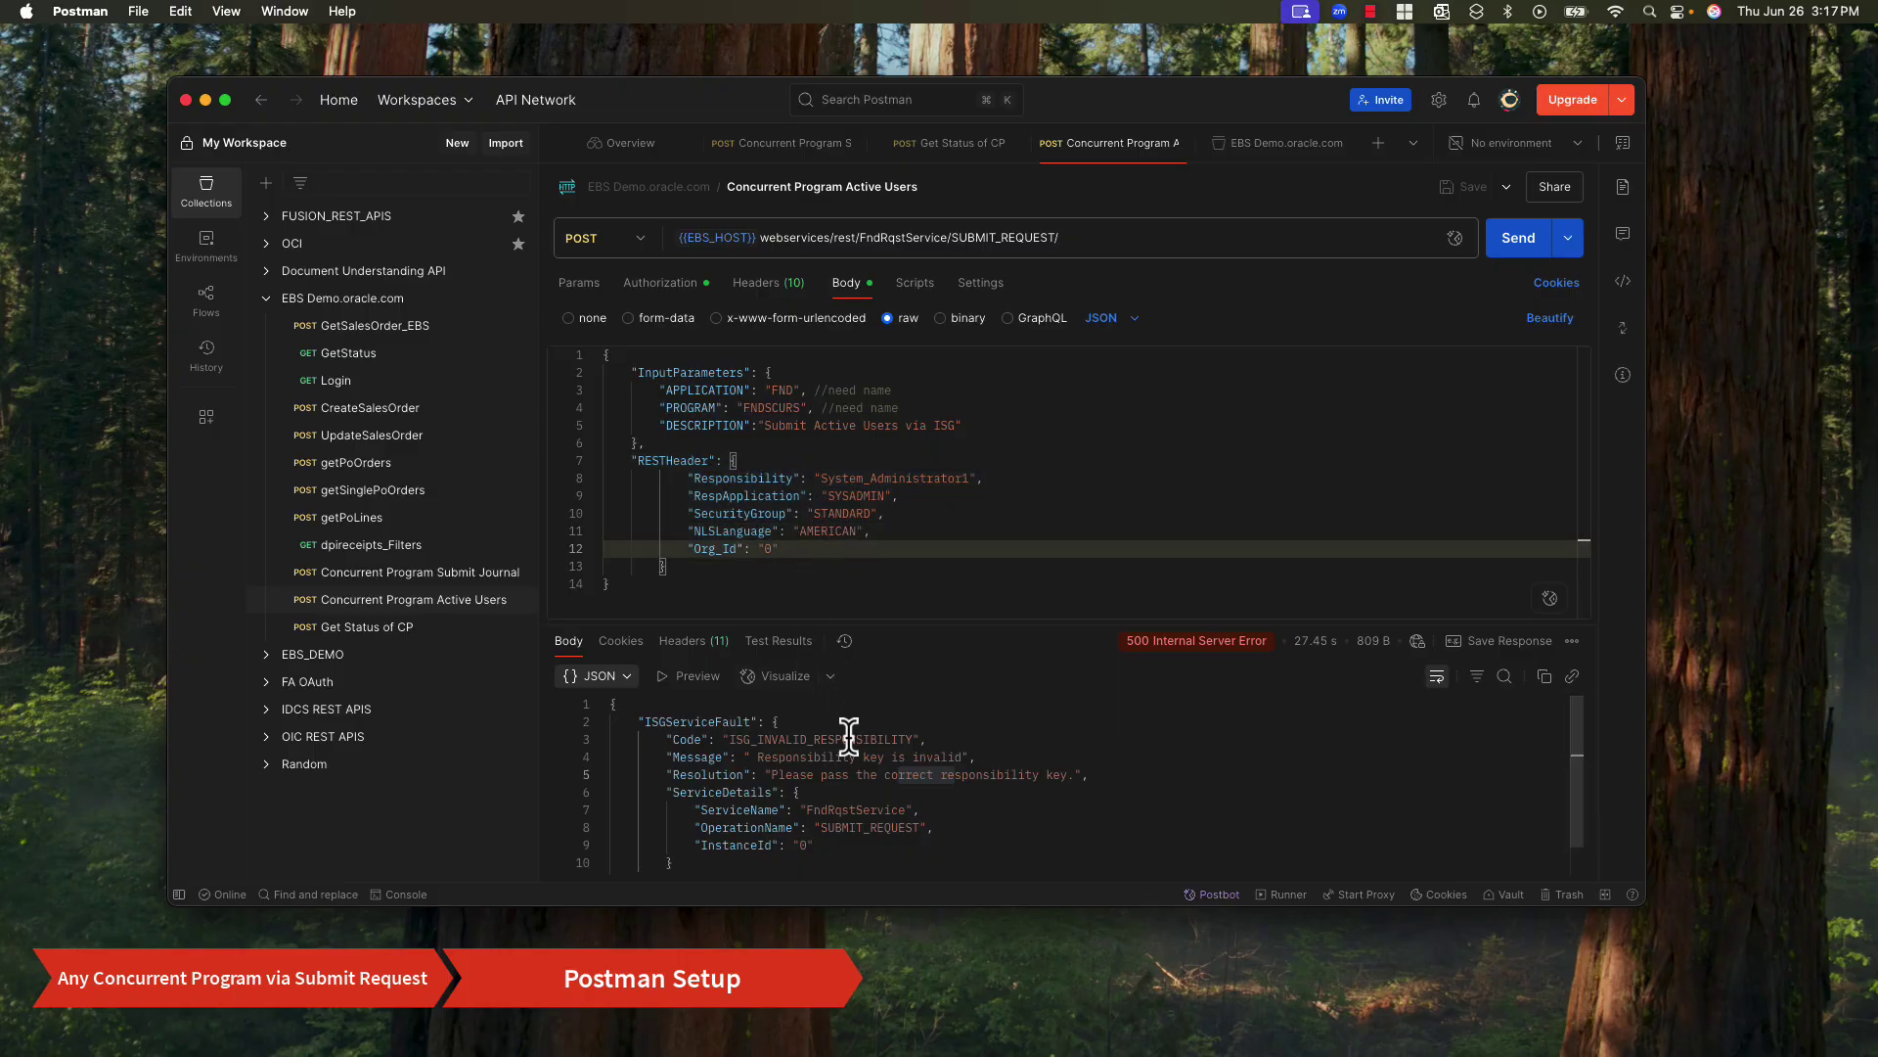
pyautogui.doubleClick(930, 476)
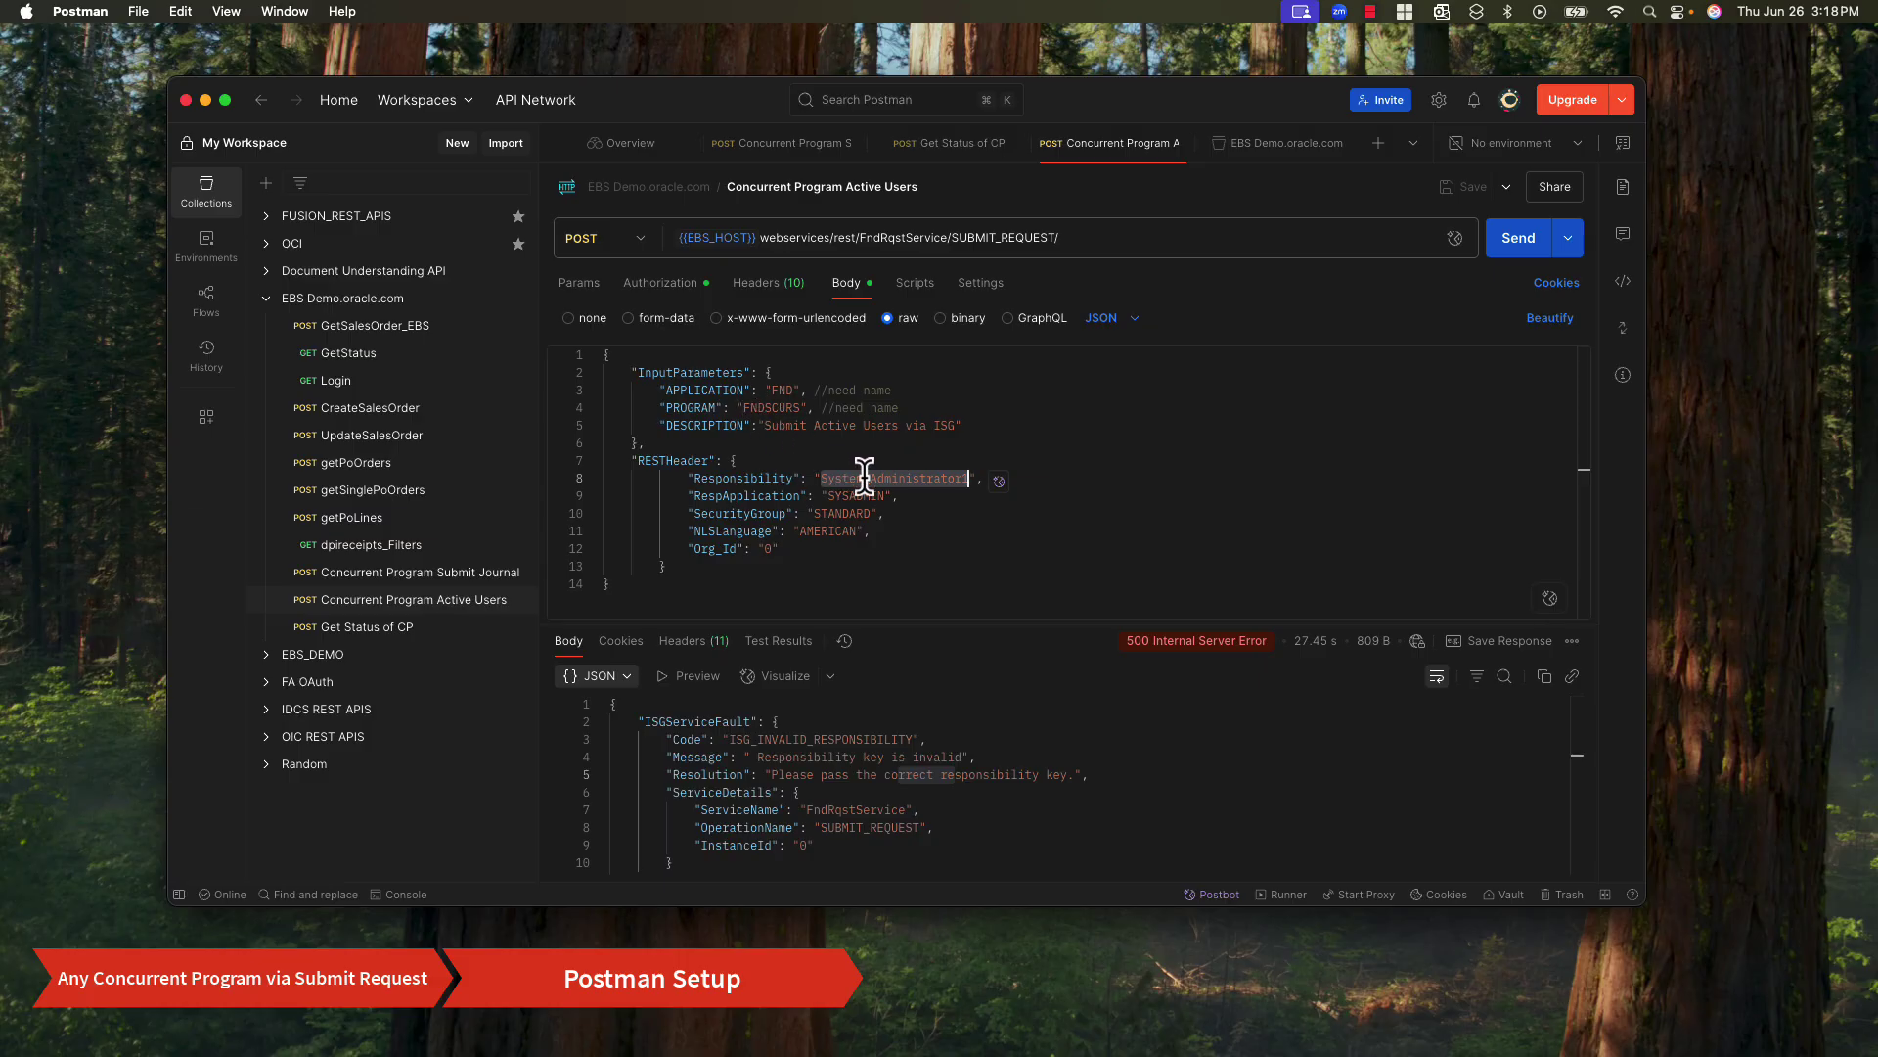
pyautogui.click(890, 514)
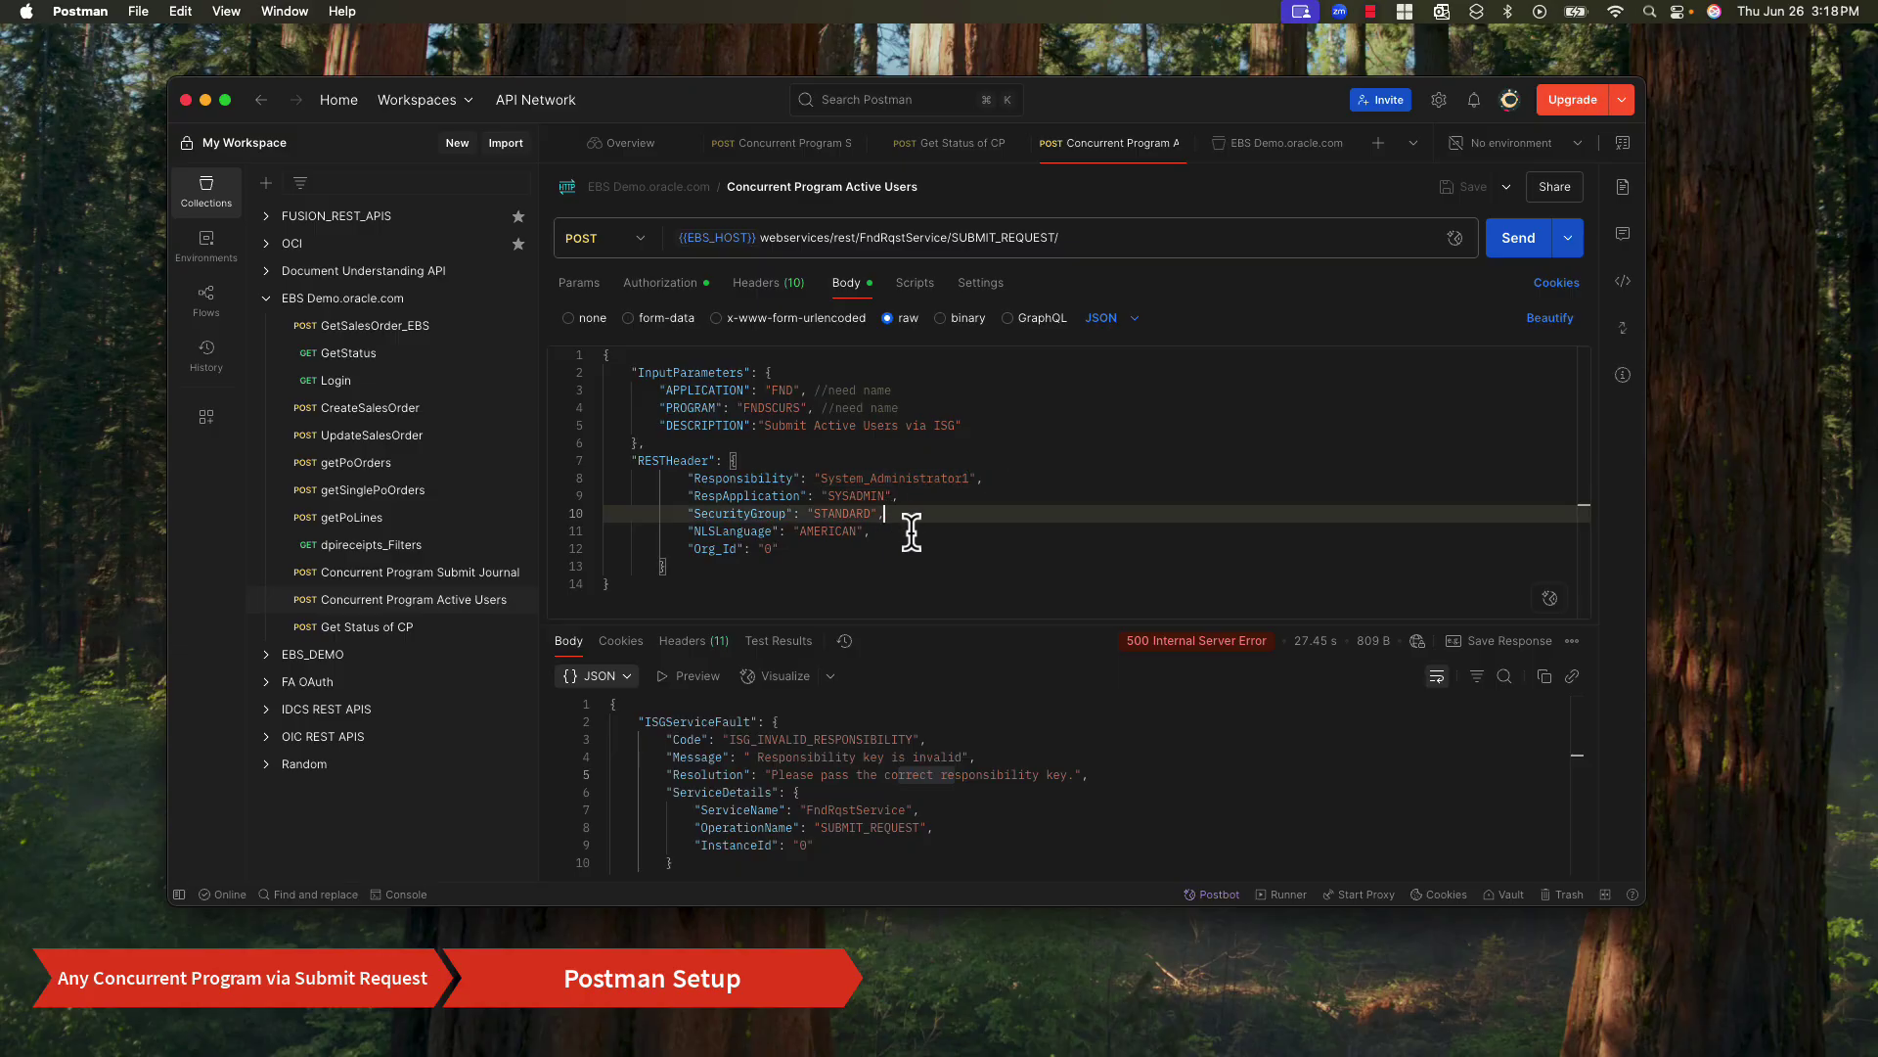
pyautogui.click(964, 478)
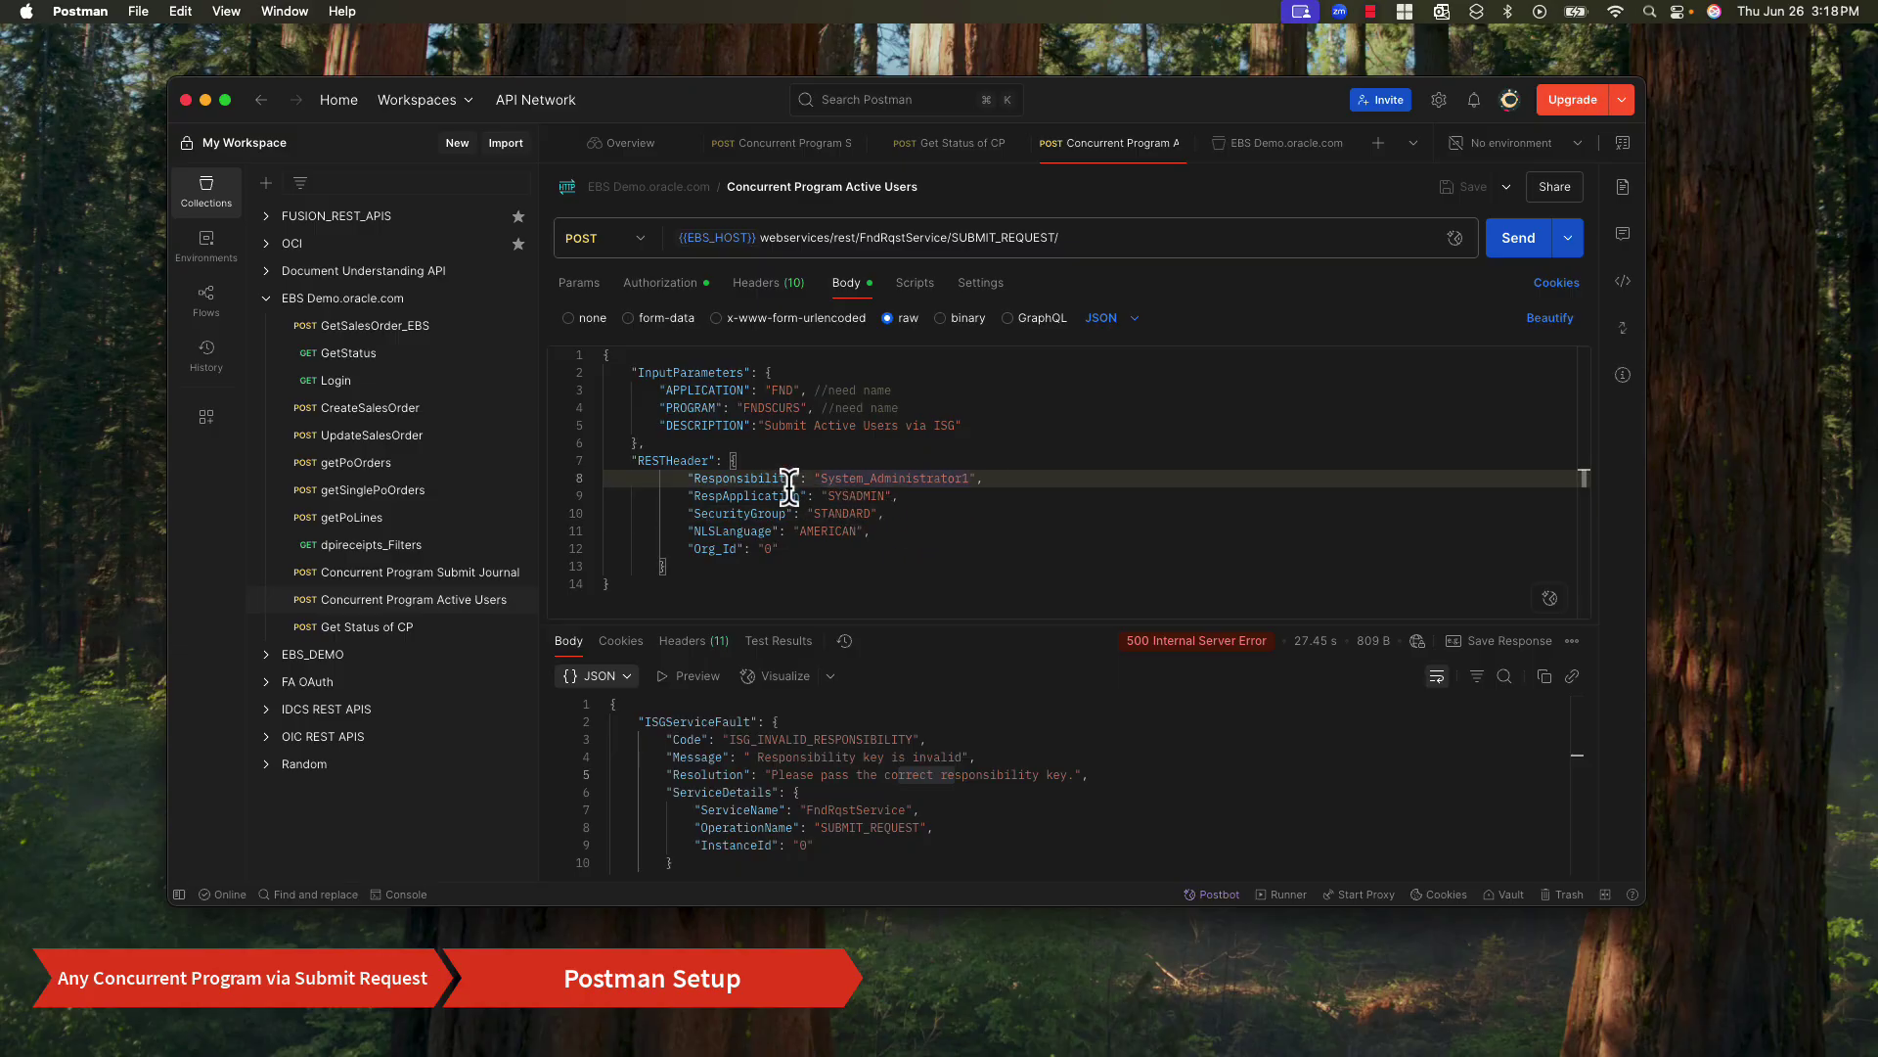
pyautogui.scroll(-2, 905, 758)
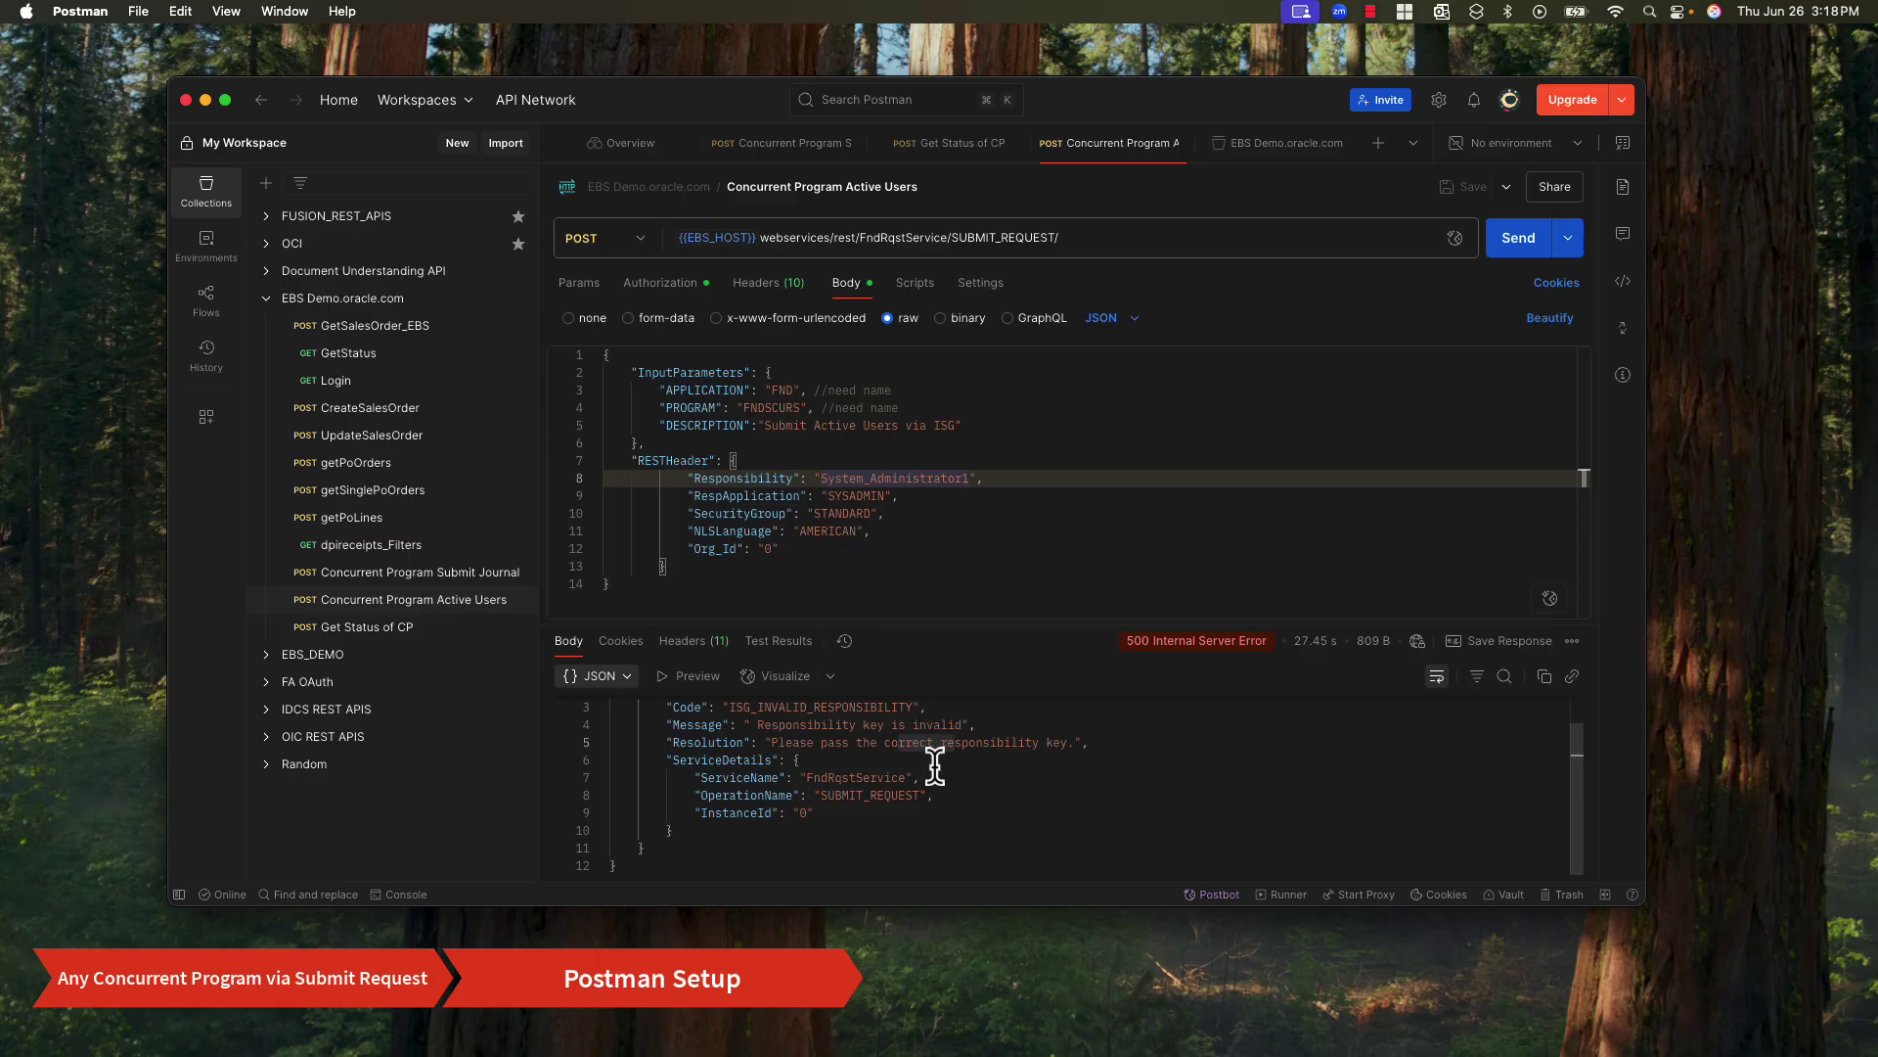
pyautogui.scroll(2, 930, 763)
pyautogui.doubleClick(789, 741)
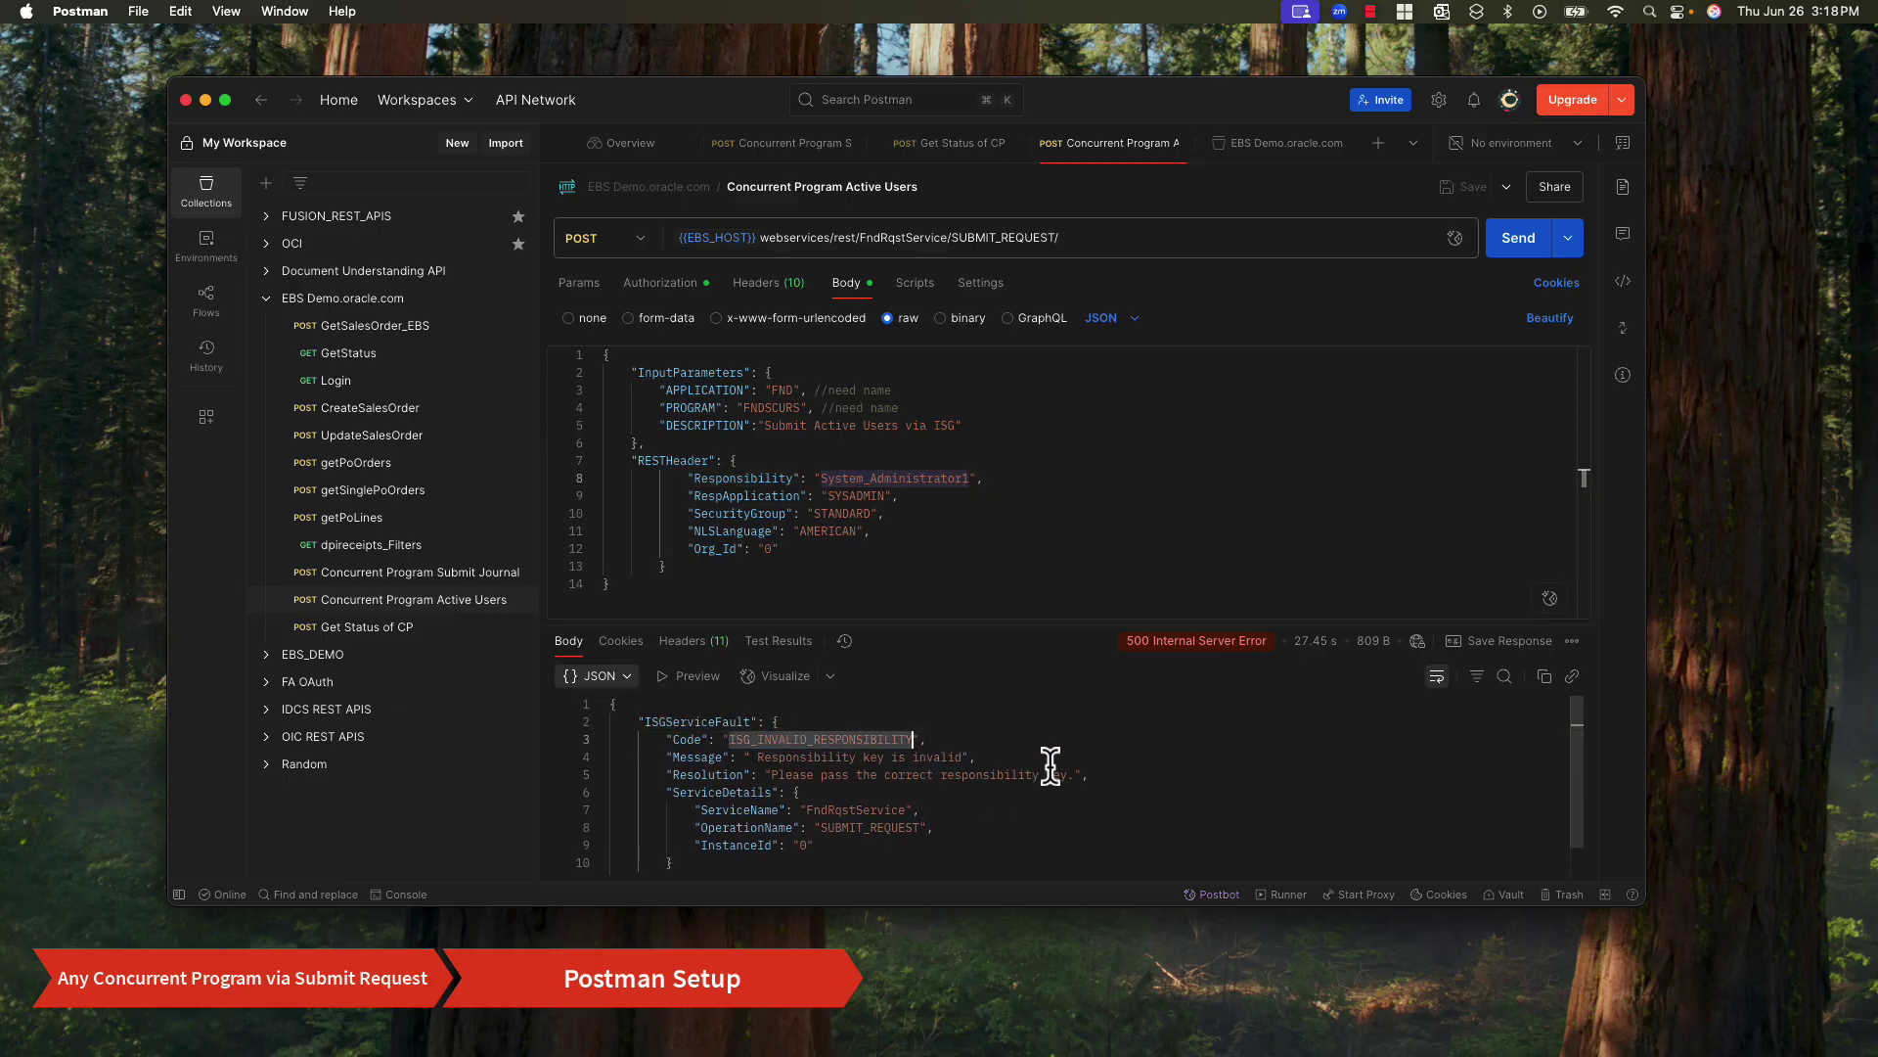
pyautogui.click(983, 519)
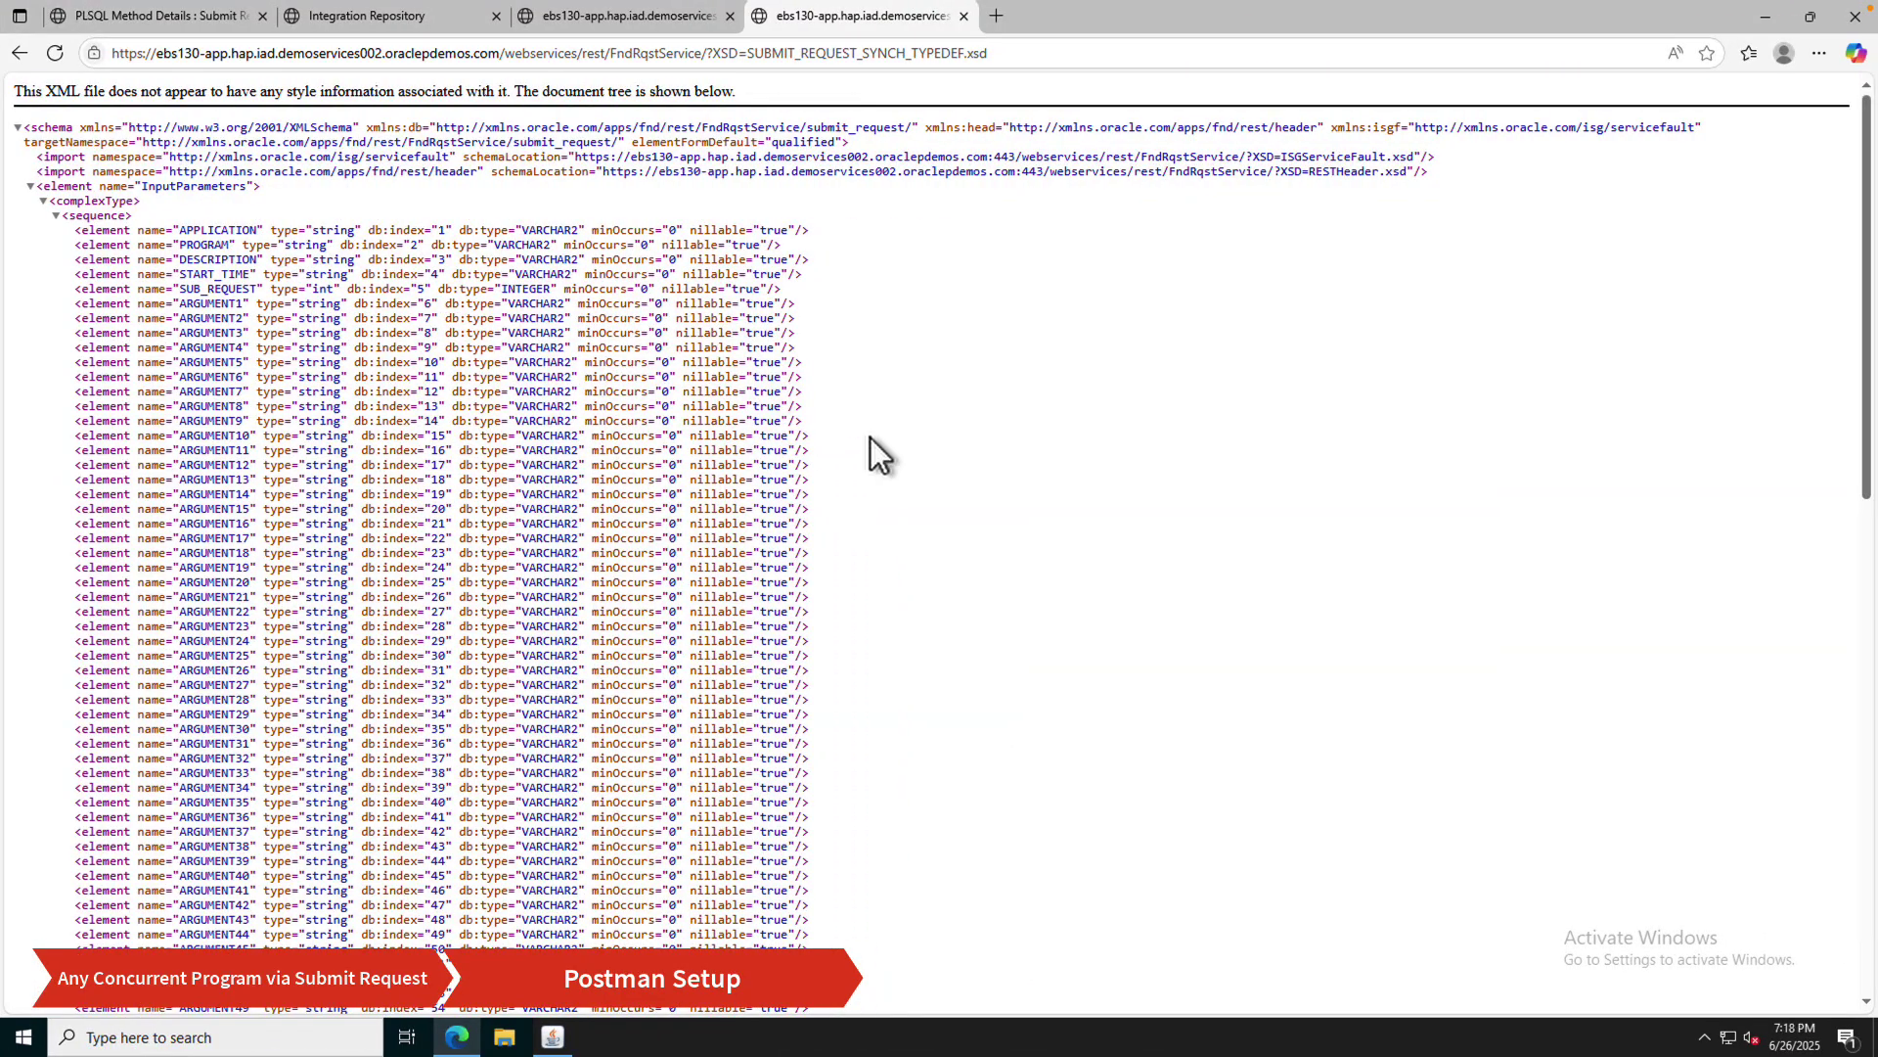
# - Bring up the PLSQL Method Details: Submit Request page, scrolled to the top
pyautogui.click(189, 22)
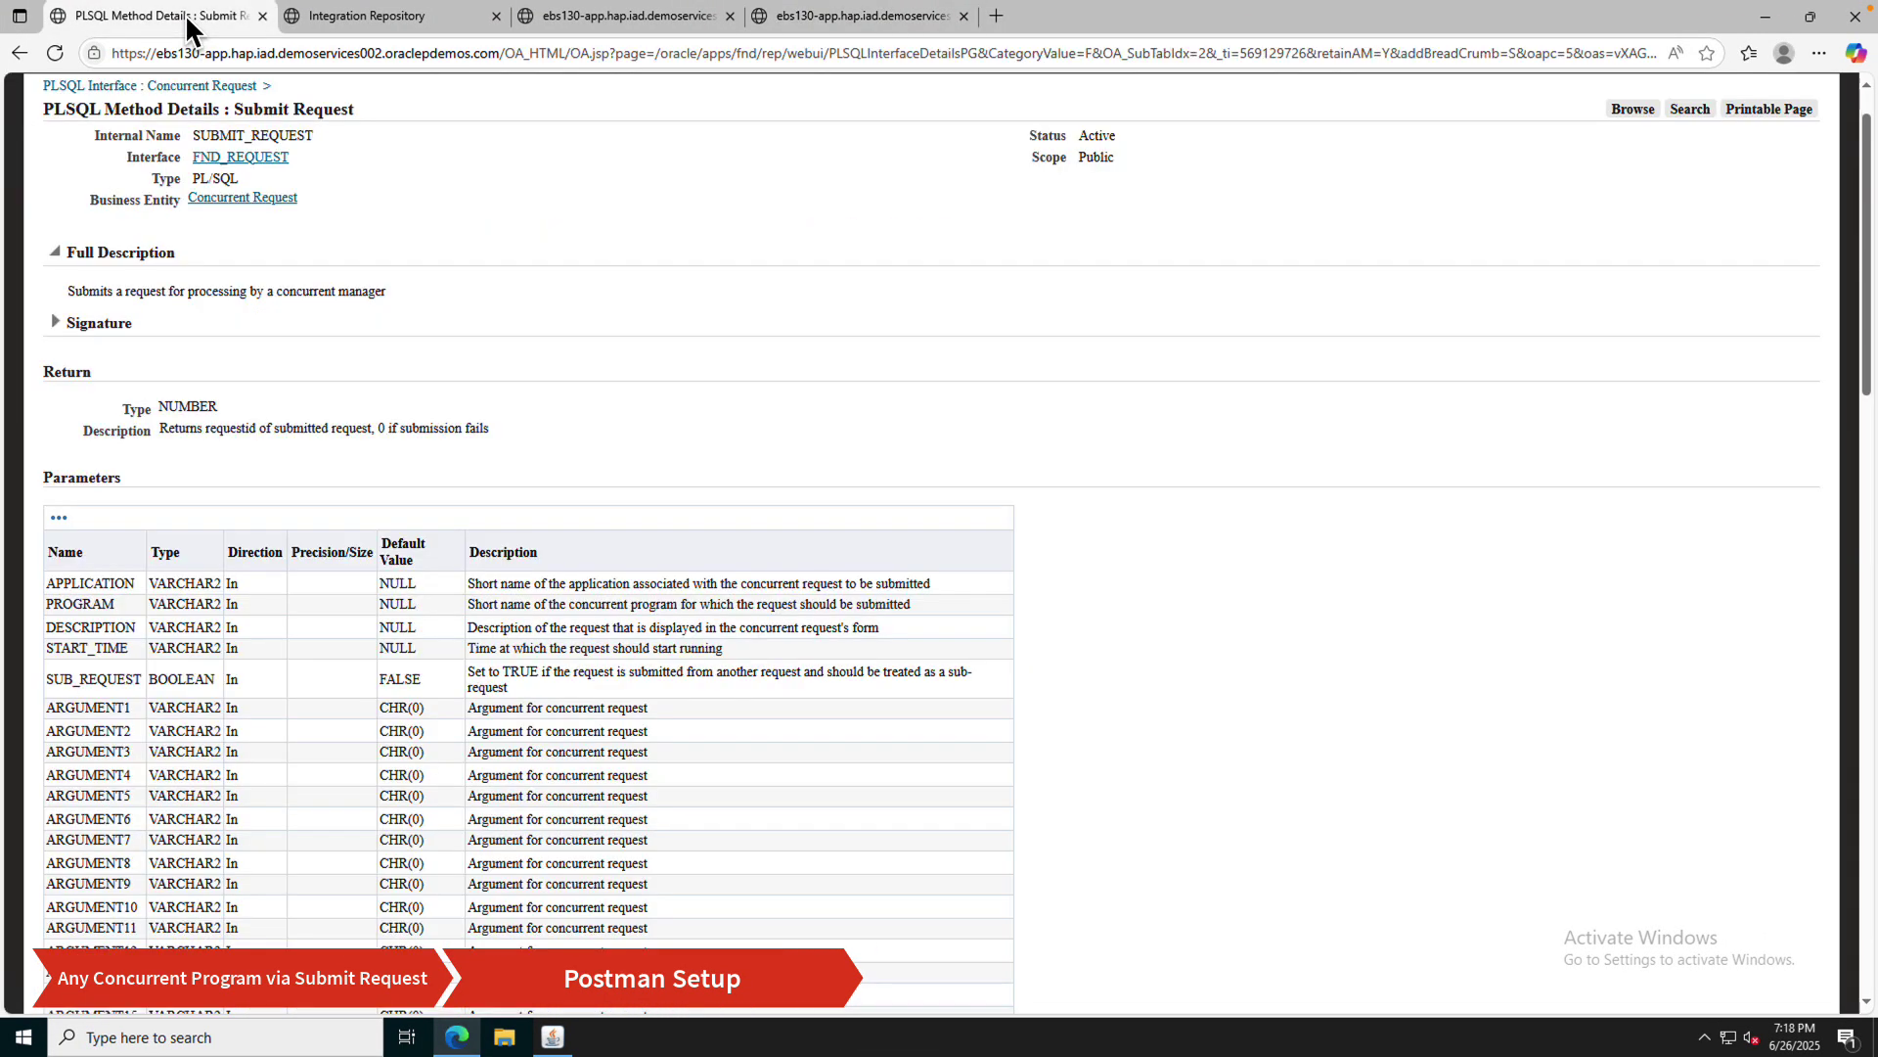
pyautogui.scroll(1, 354, 455)
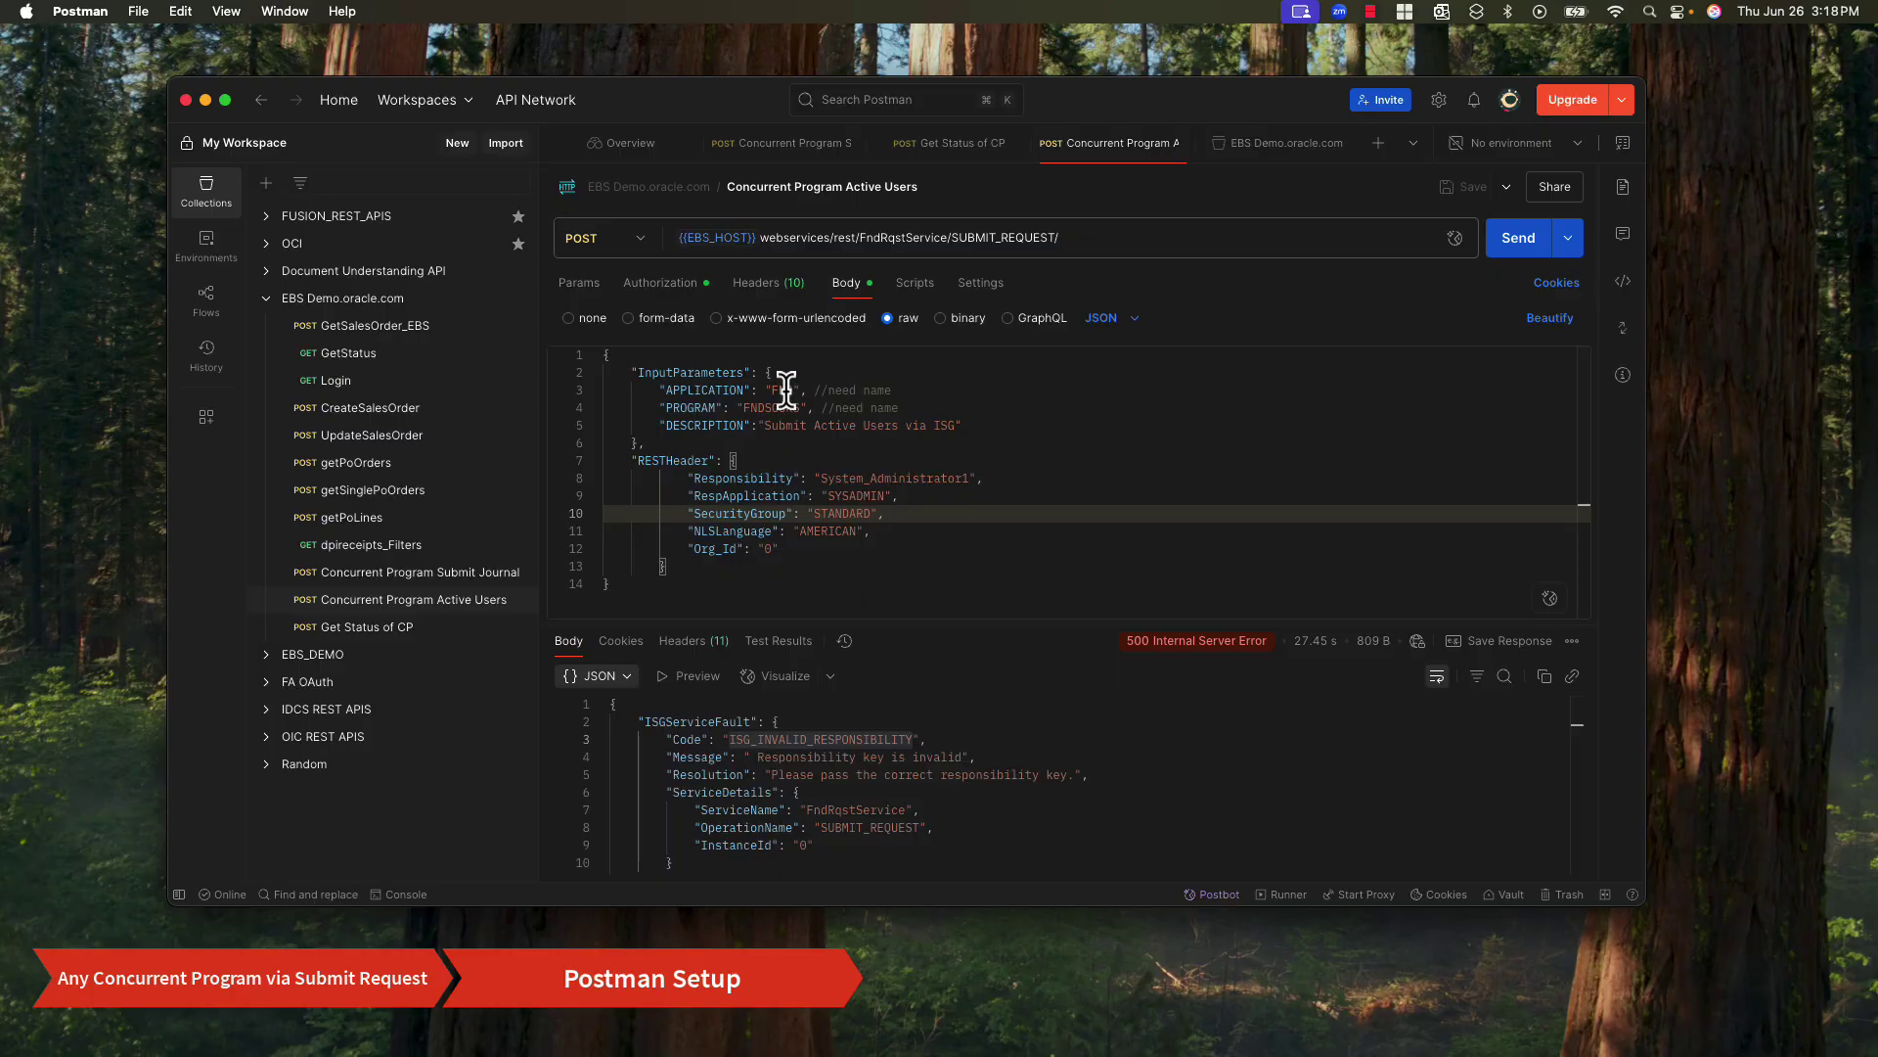
# - Set Responsibility to System_Administrator and APPLICATION to FND1, then resend; it returns request ID 0
pyautogui.click(790, 387)
pyautogui.click(969, 478)
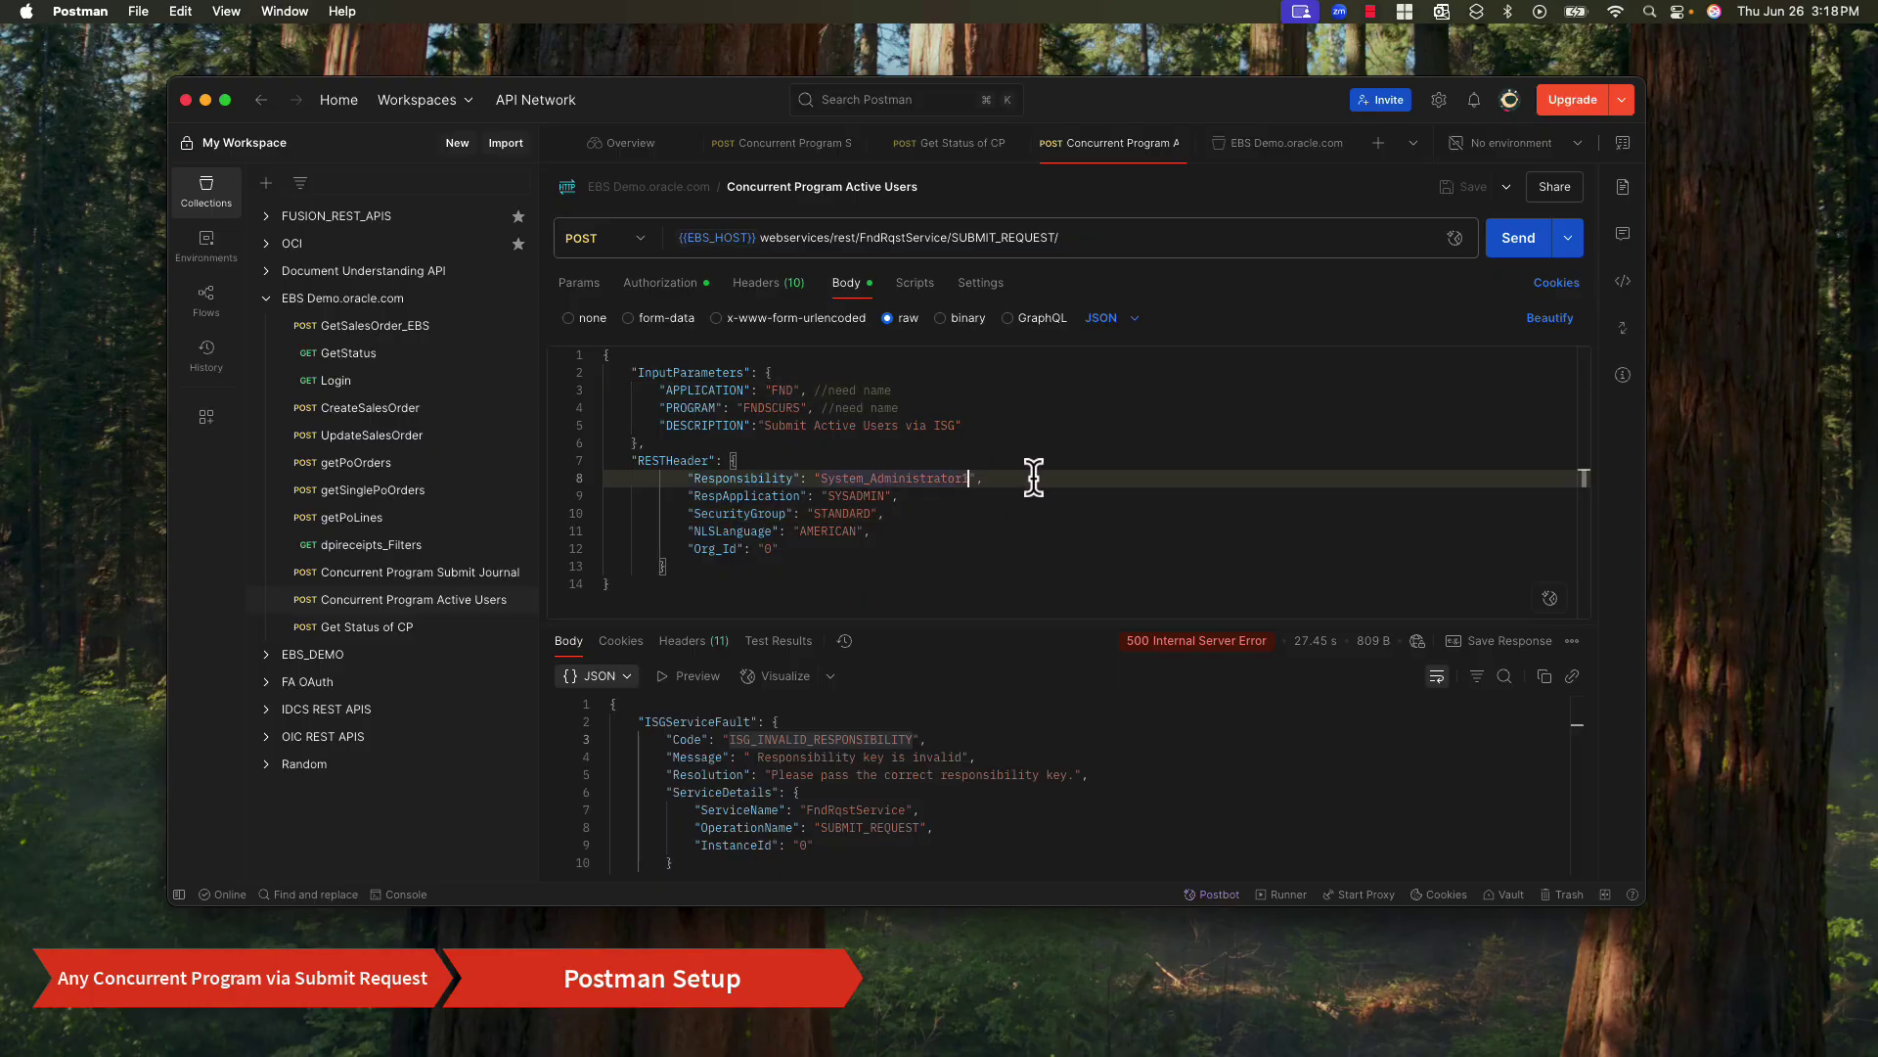
pyautogui.press('BackSpace')
pyautogui.click(796, 391)
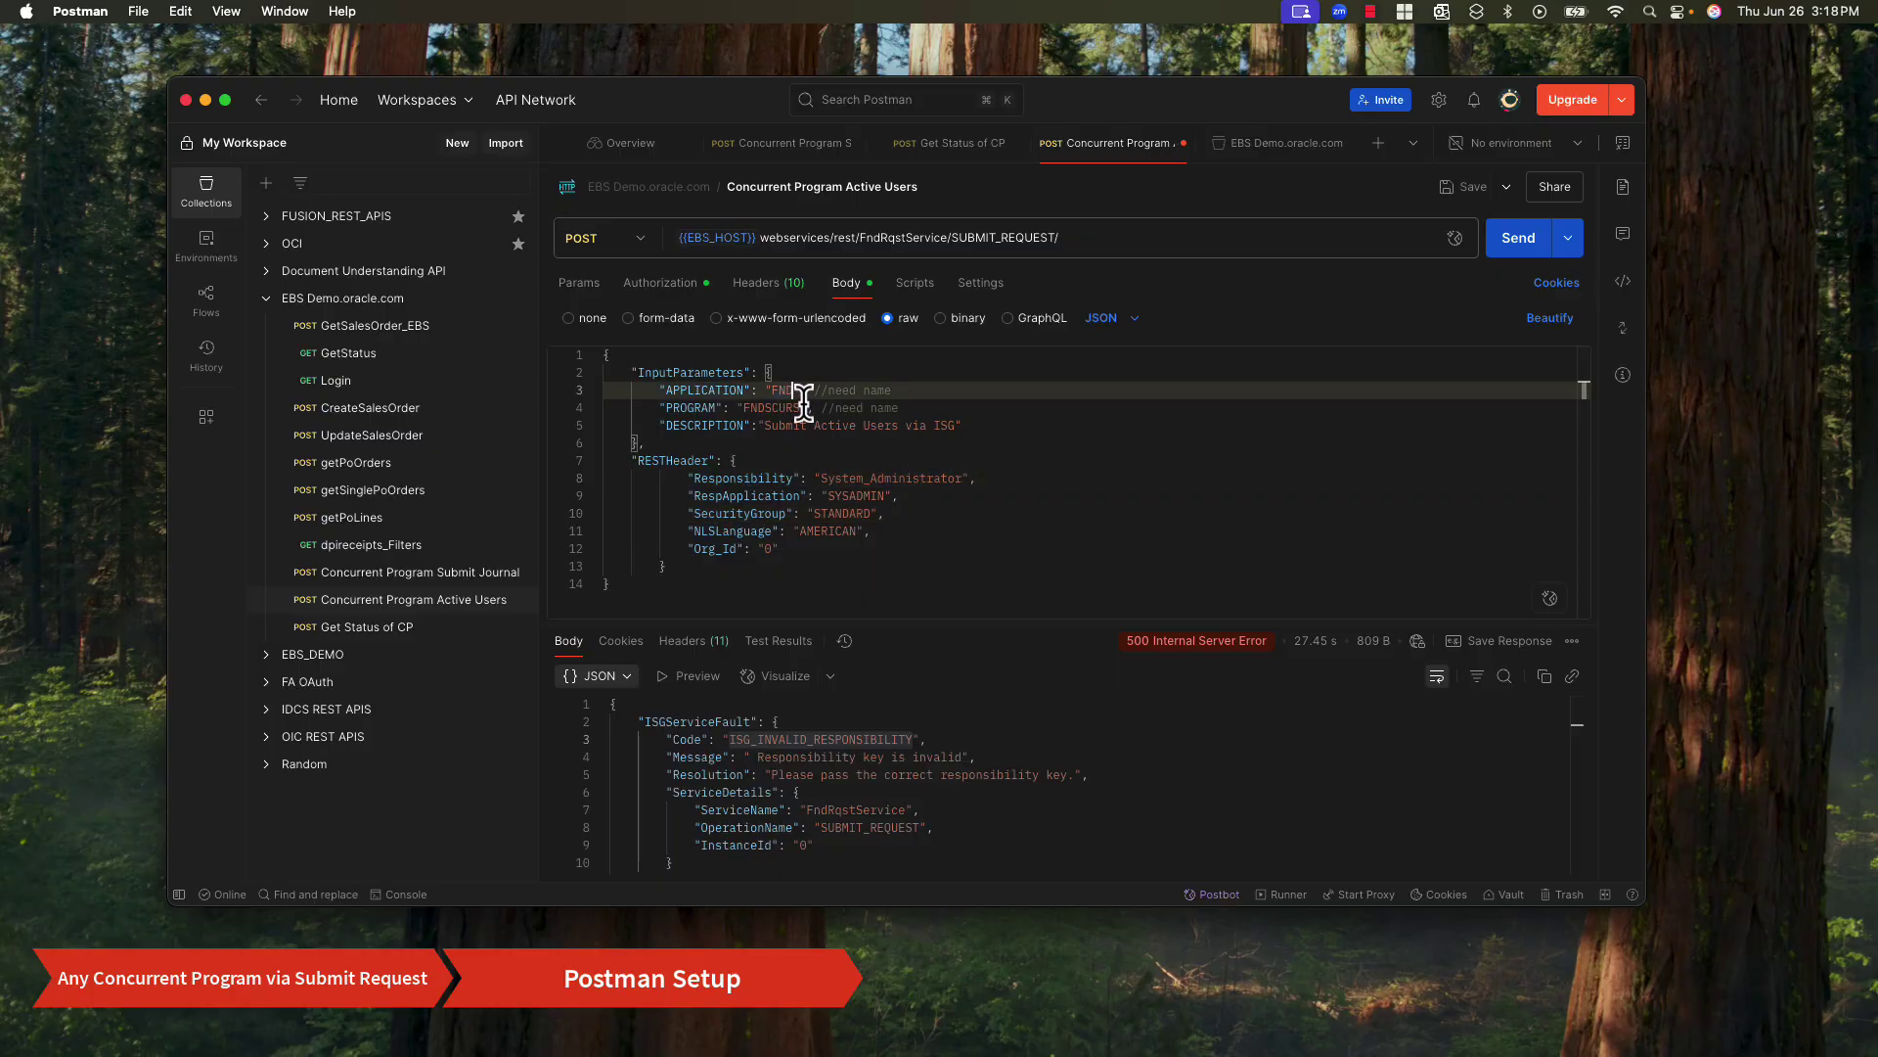
pyautogui.write('1')
pyautogui.click(1511, 242)
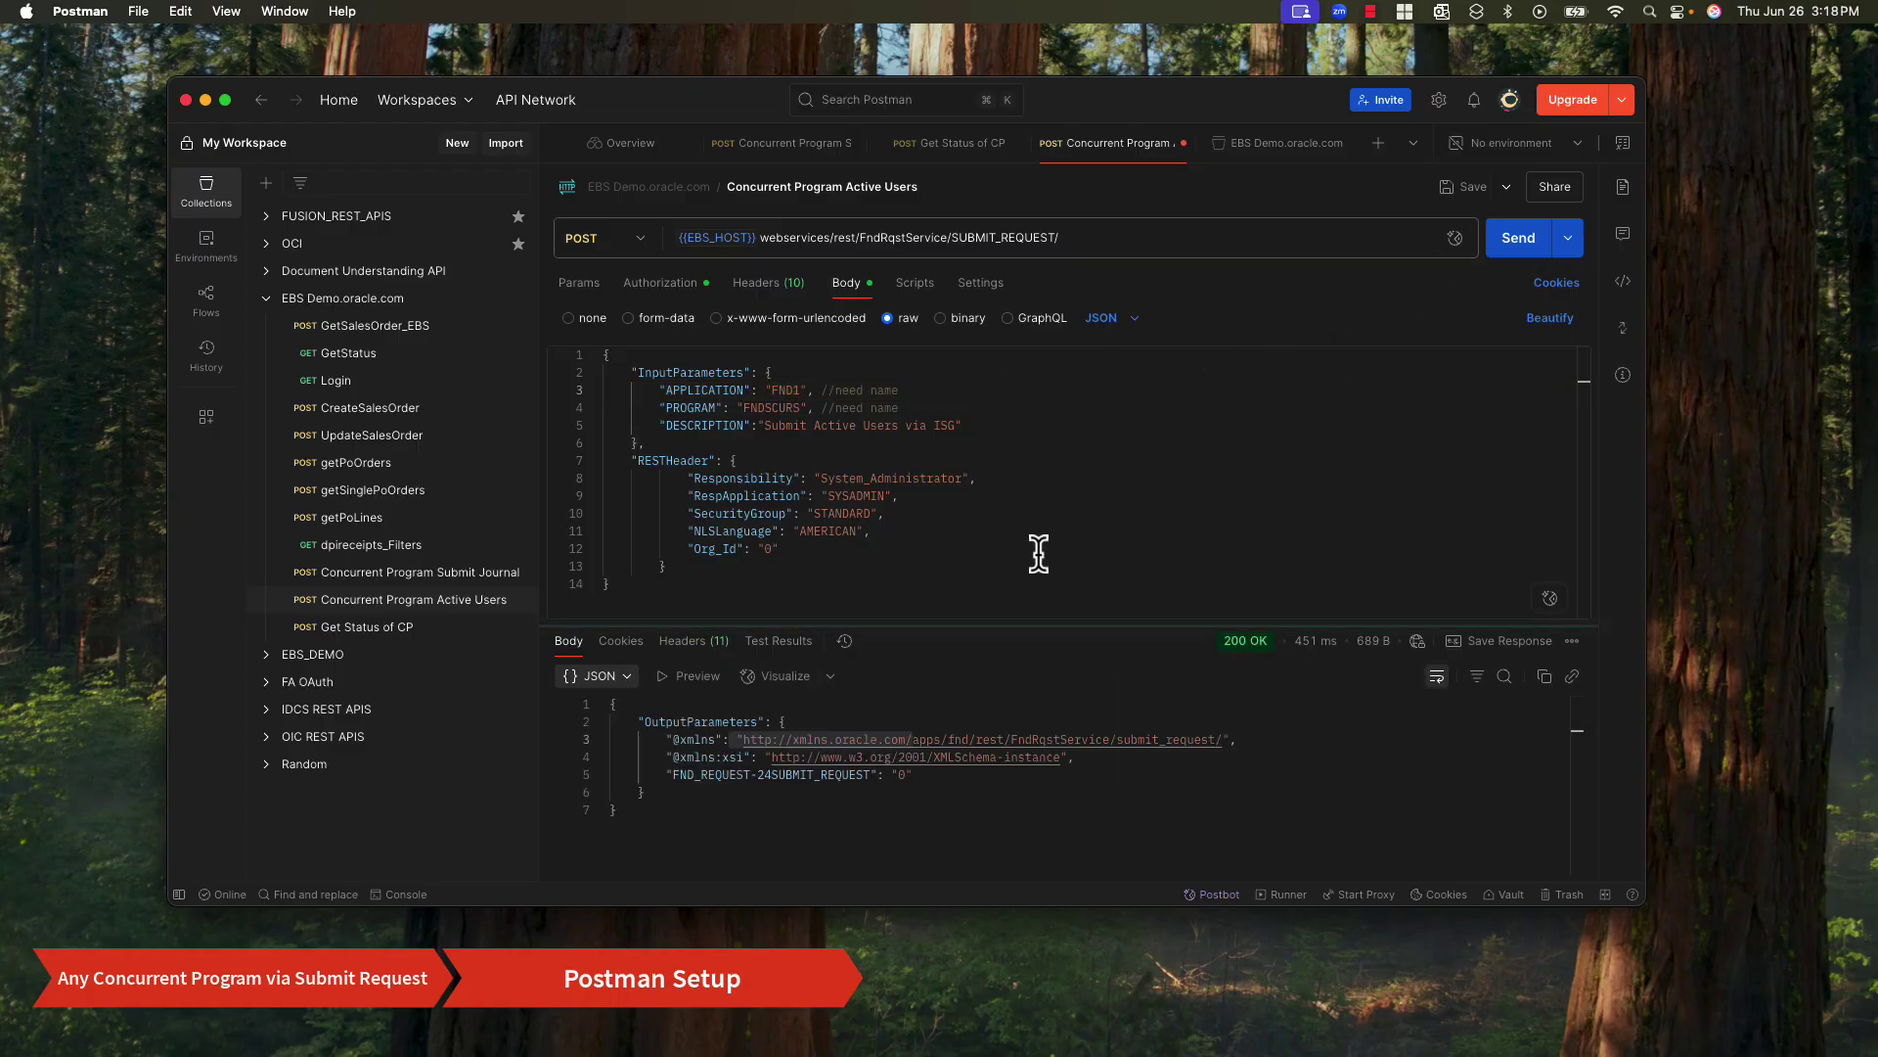
pyautogui.moveTo(890, 775); pyautogui.dragTo(913, 775)
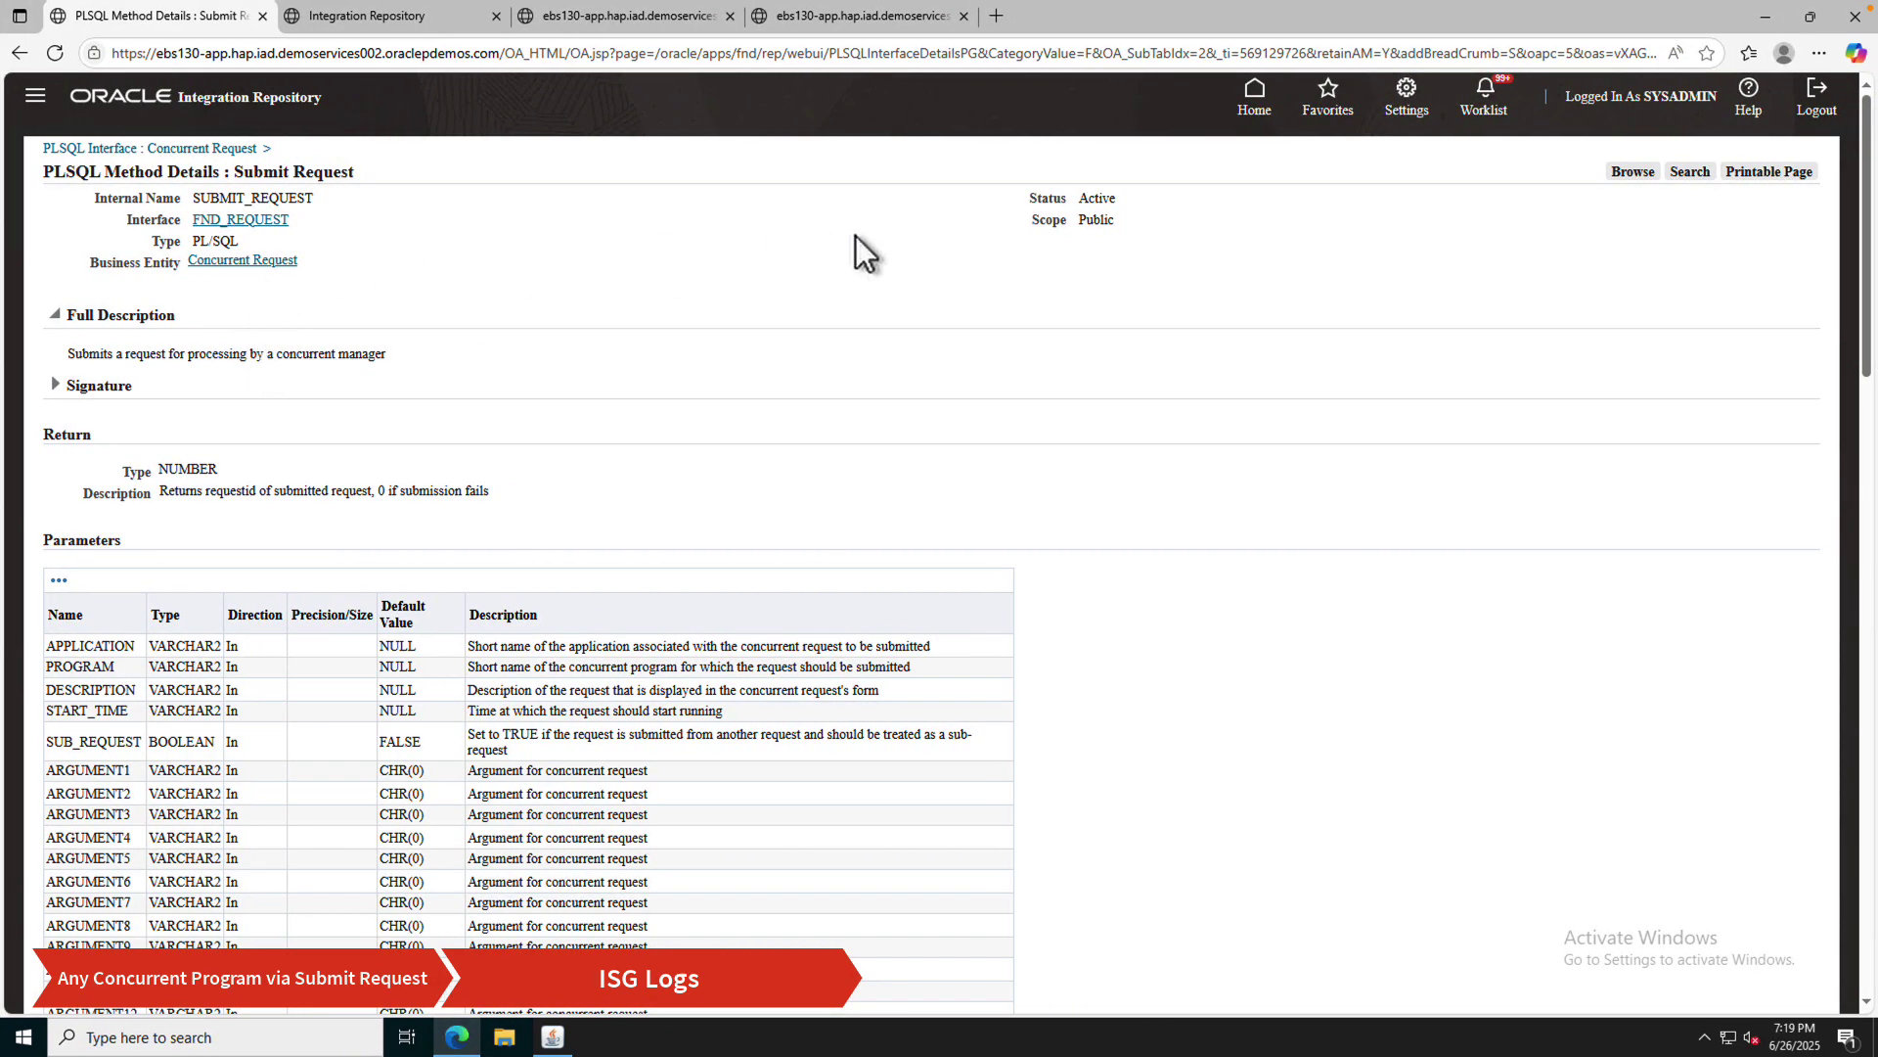
# - Open the Integrated SOA Gateway Administration area from the Integration Repository
pyautogui.click(398, 18)
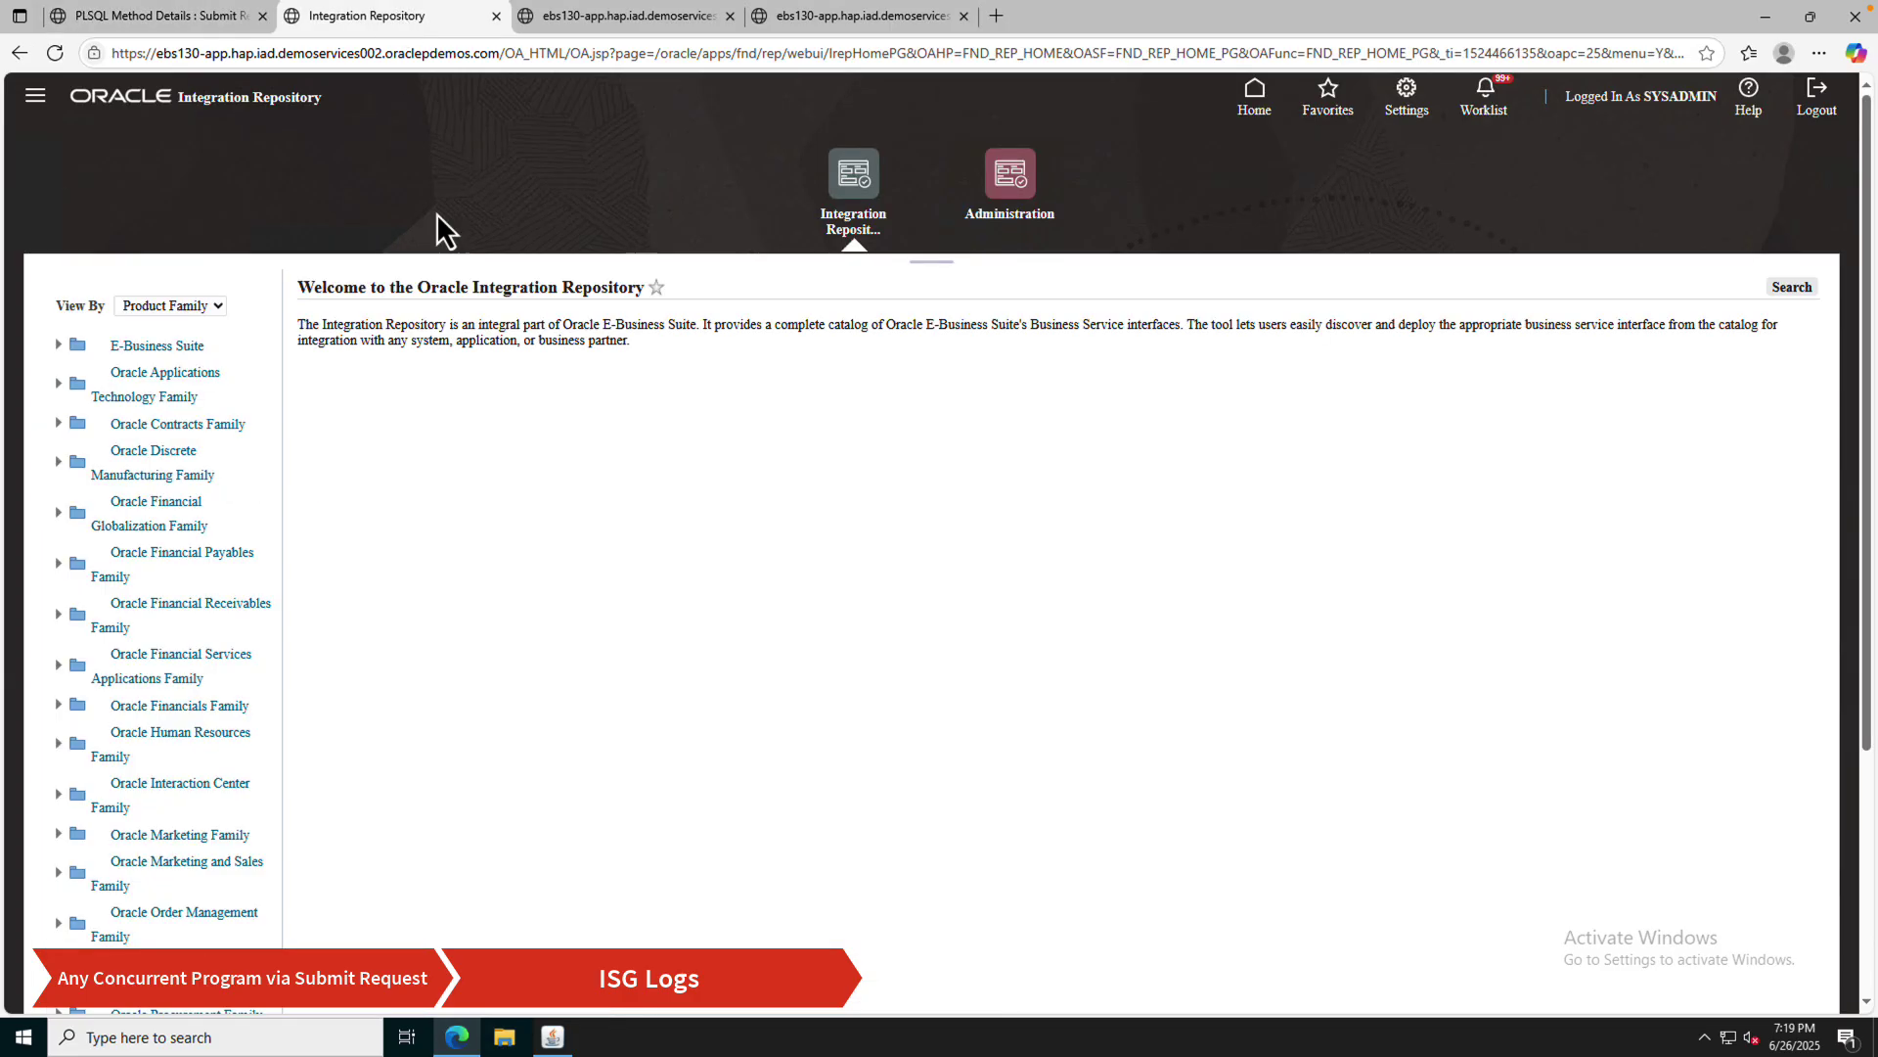
pyautogui.click(1004, 205)
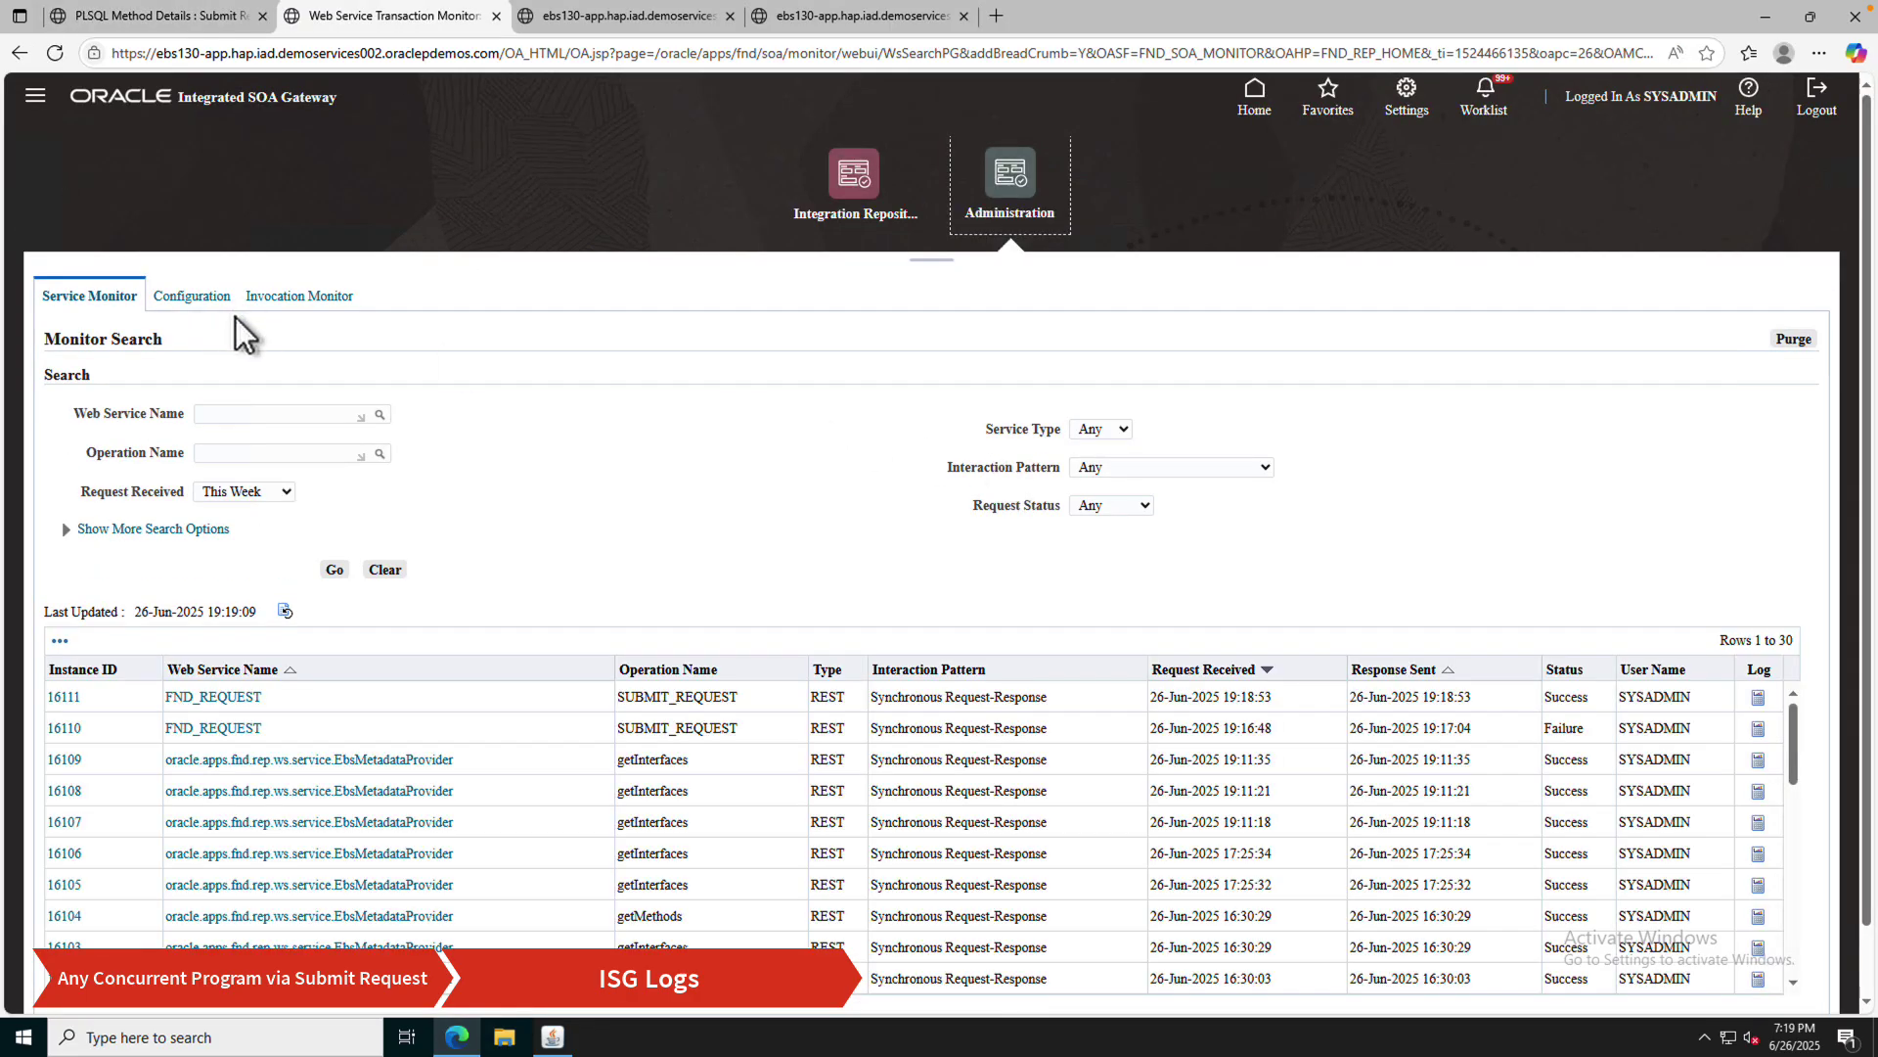
pyautogui.scroll(-1, 497, 571)
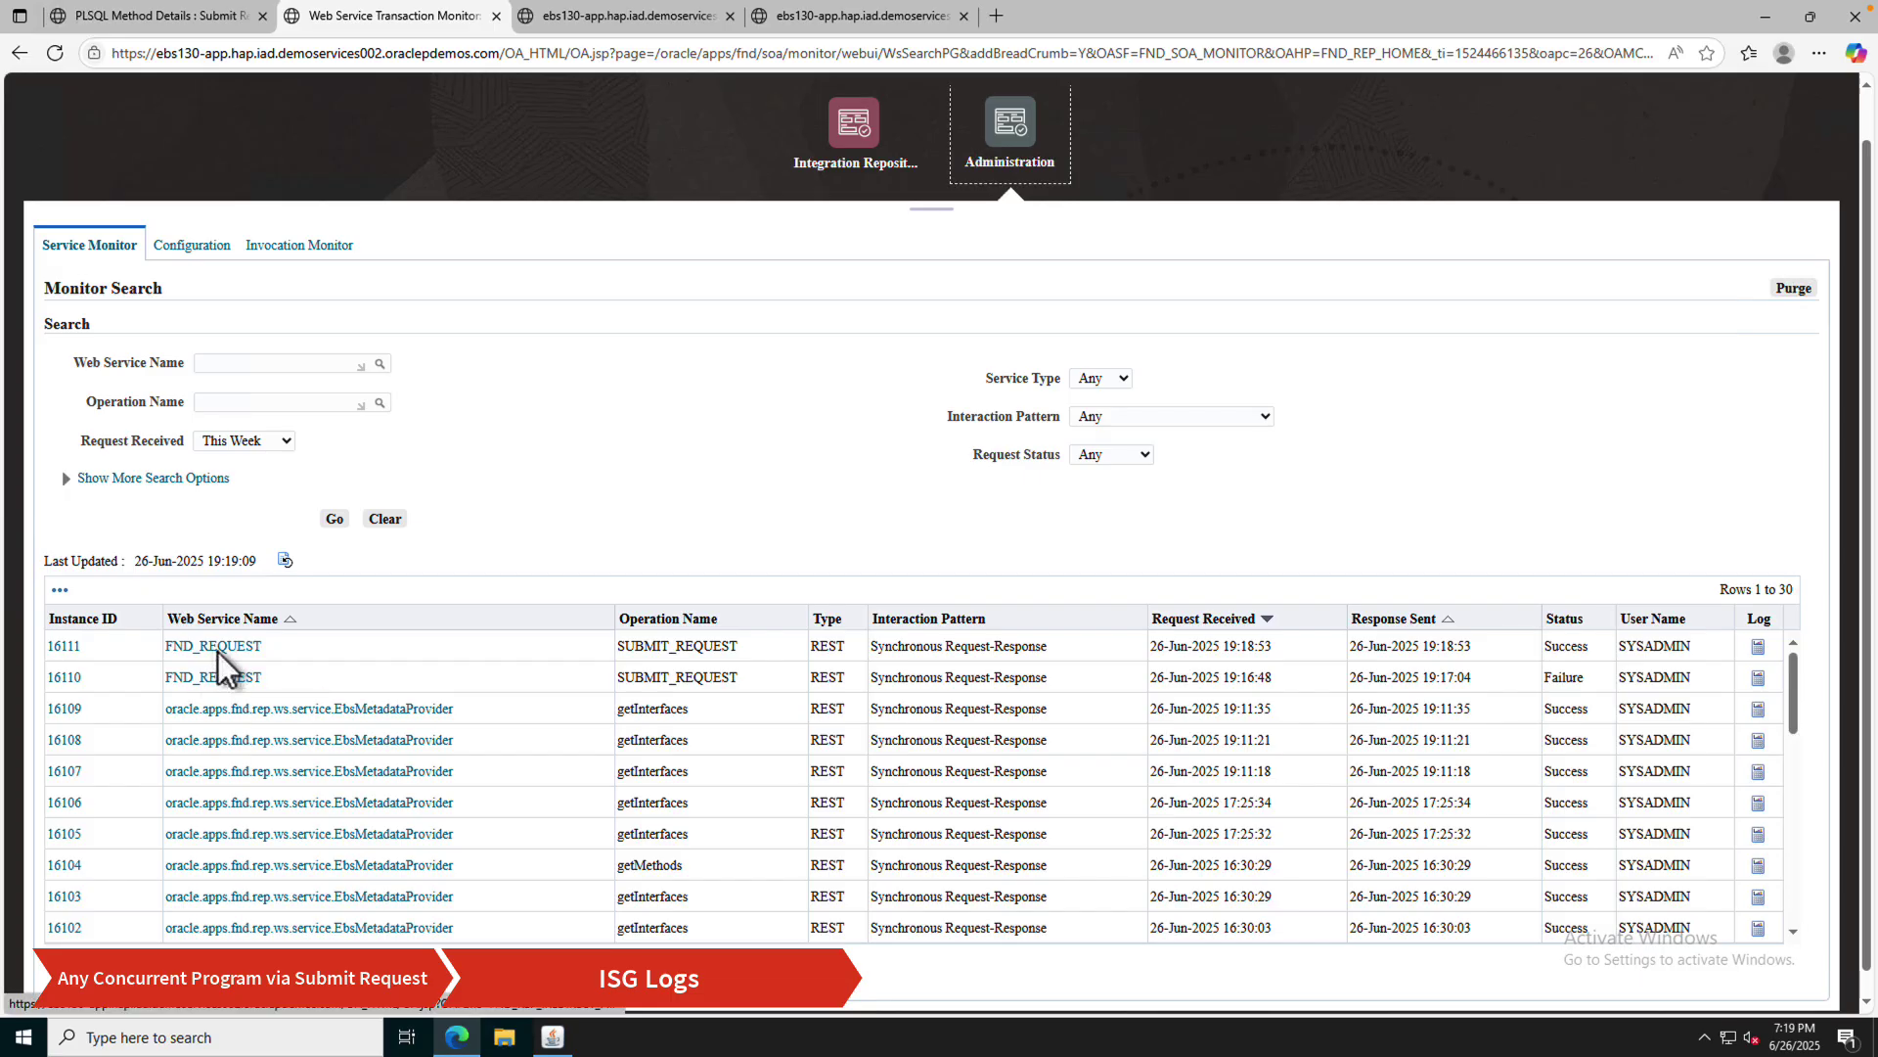
# - Review the Concurrent Request log settings, keeping log level Procedure, then open the Service Monitor
pyautogui.click(196, 250)
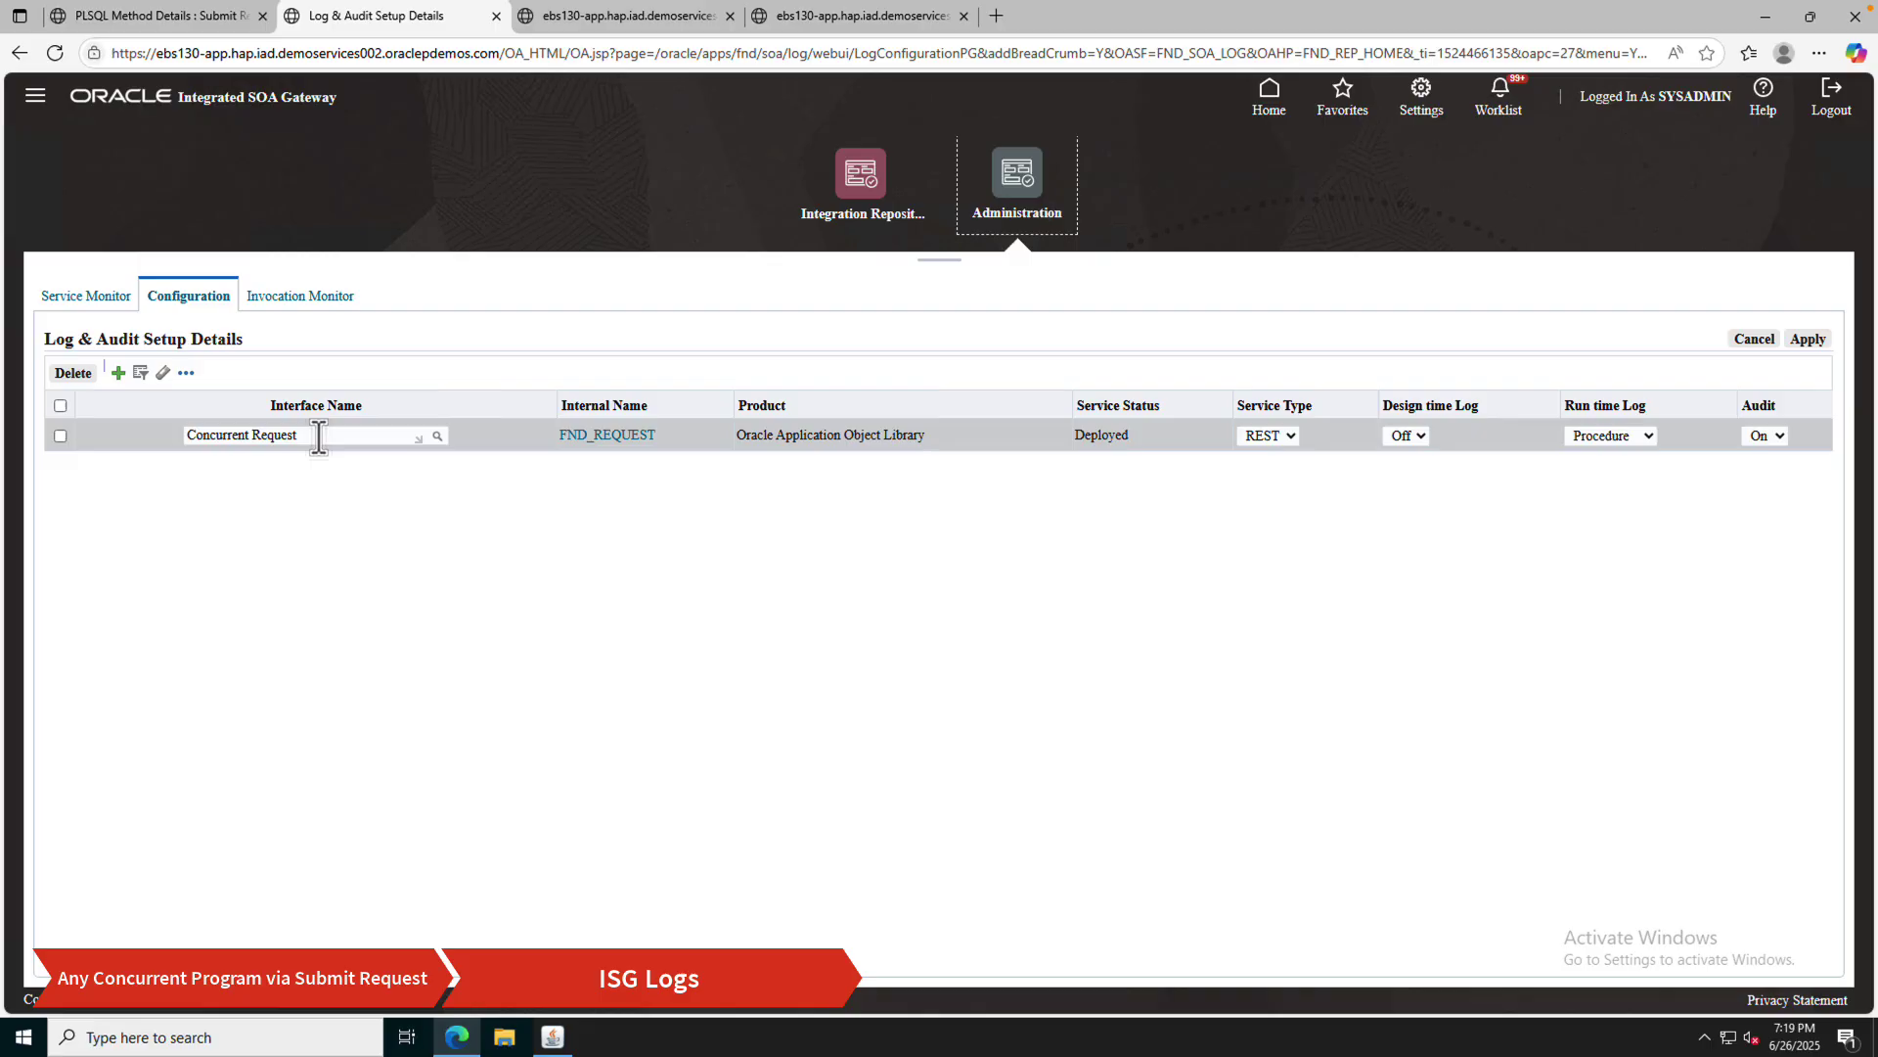
pyautogui.click(319, 435)
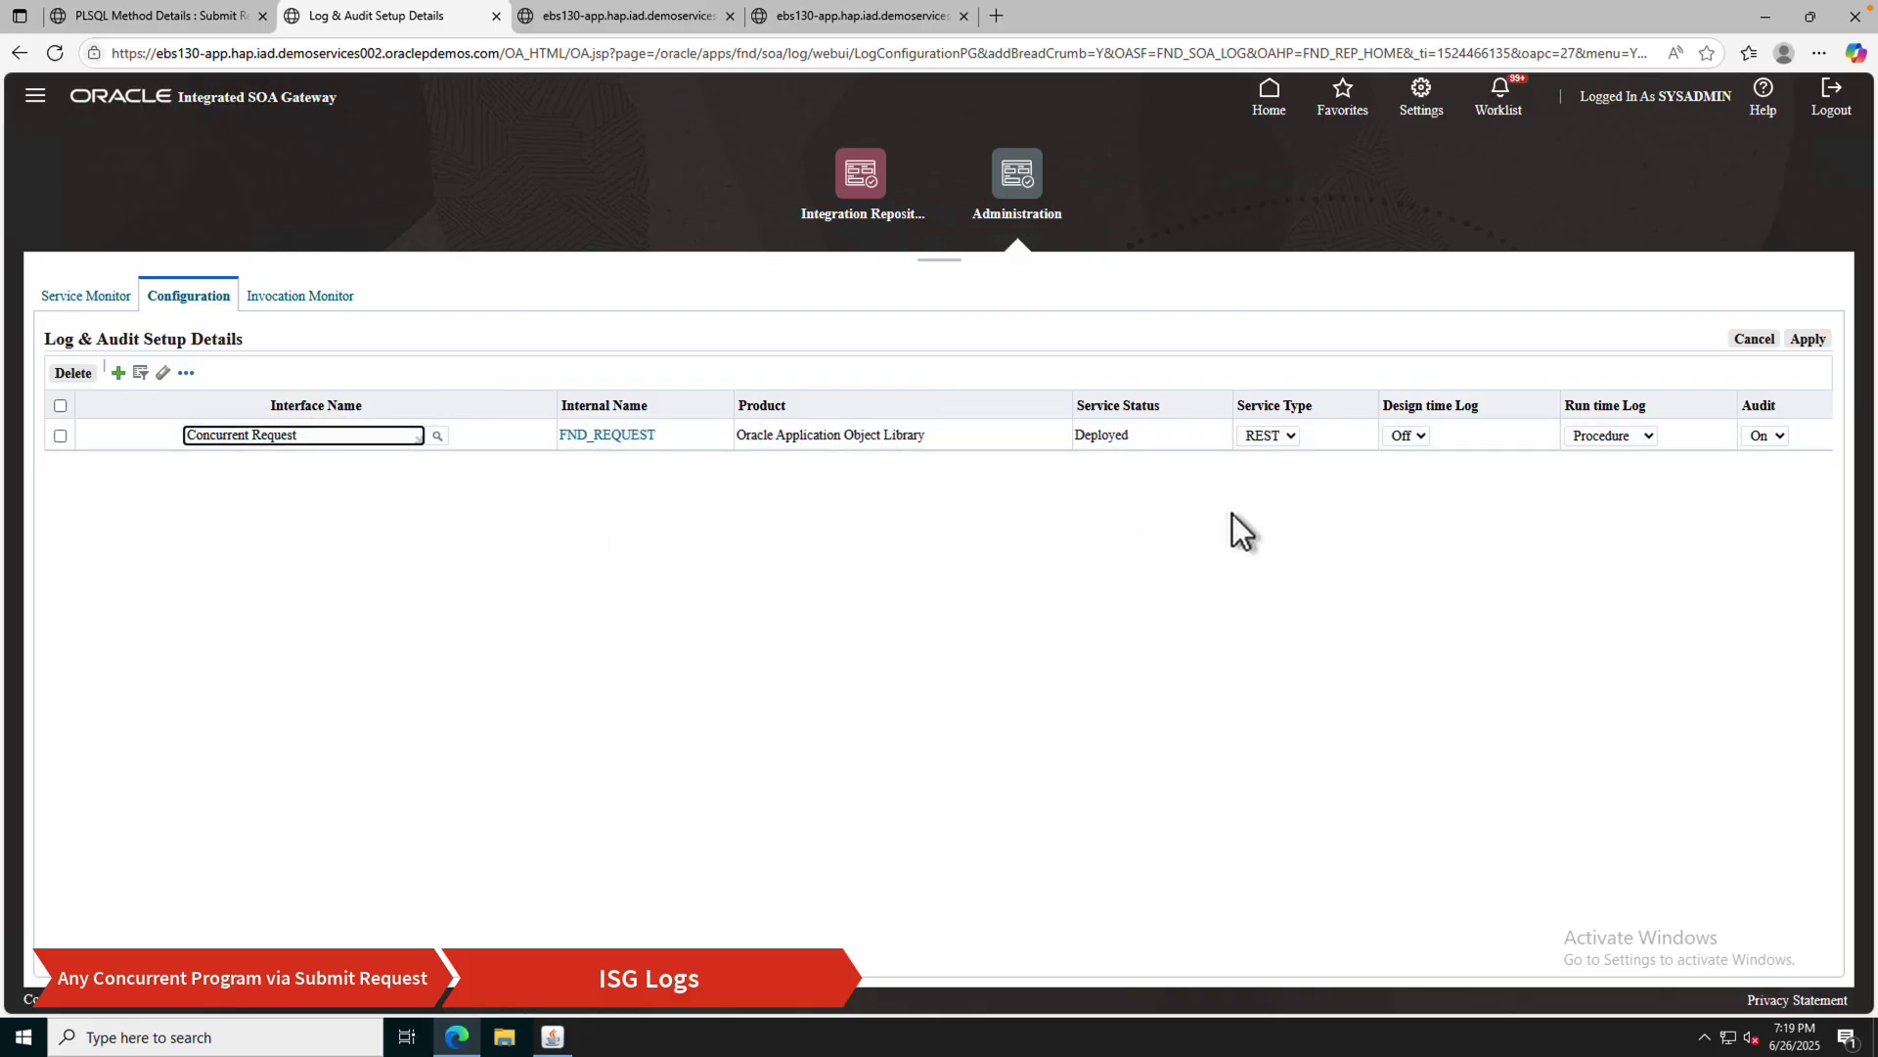
pyautogui.click(1287, 436)
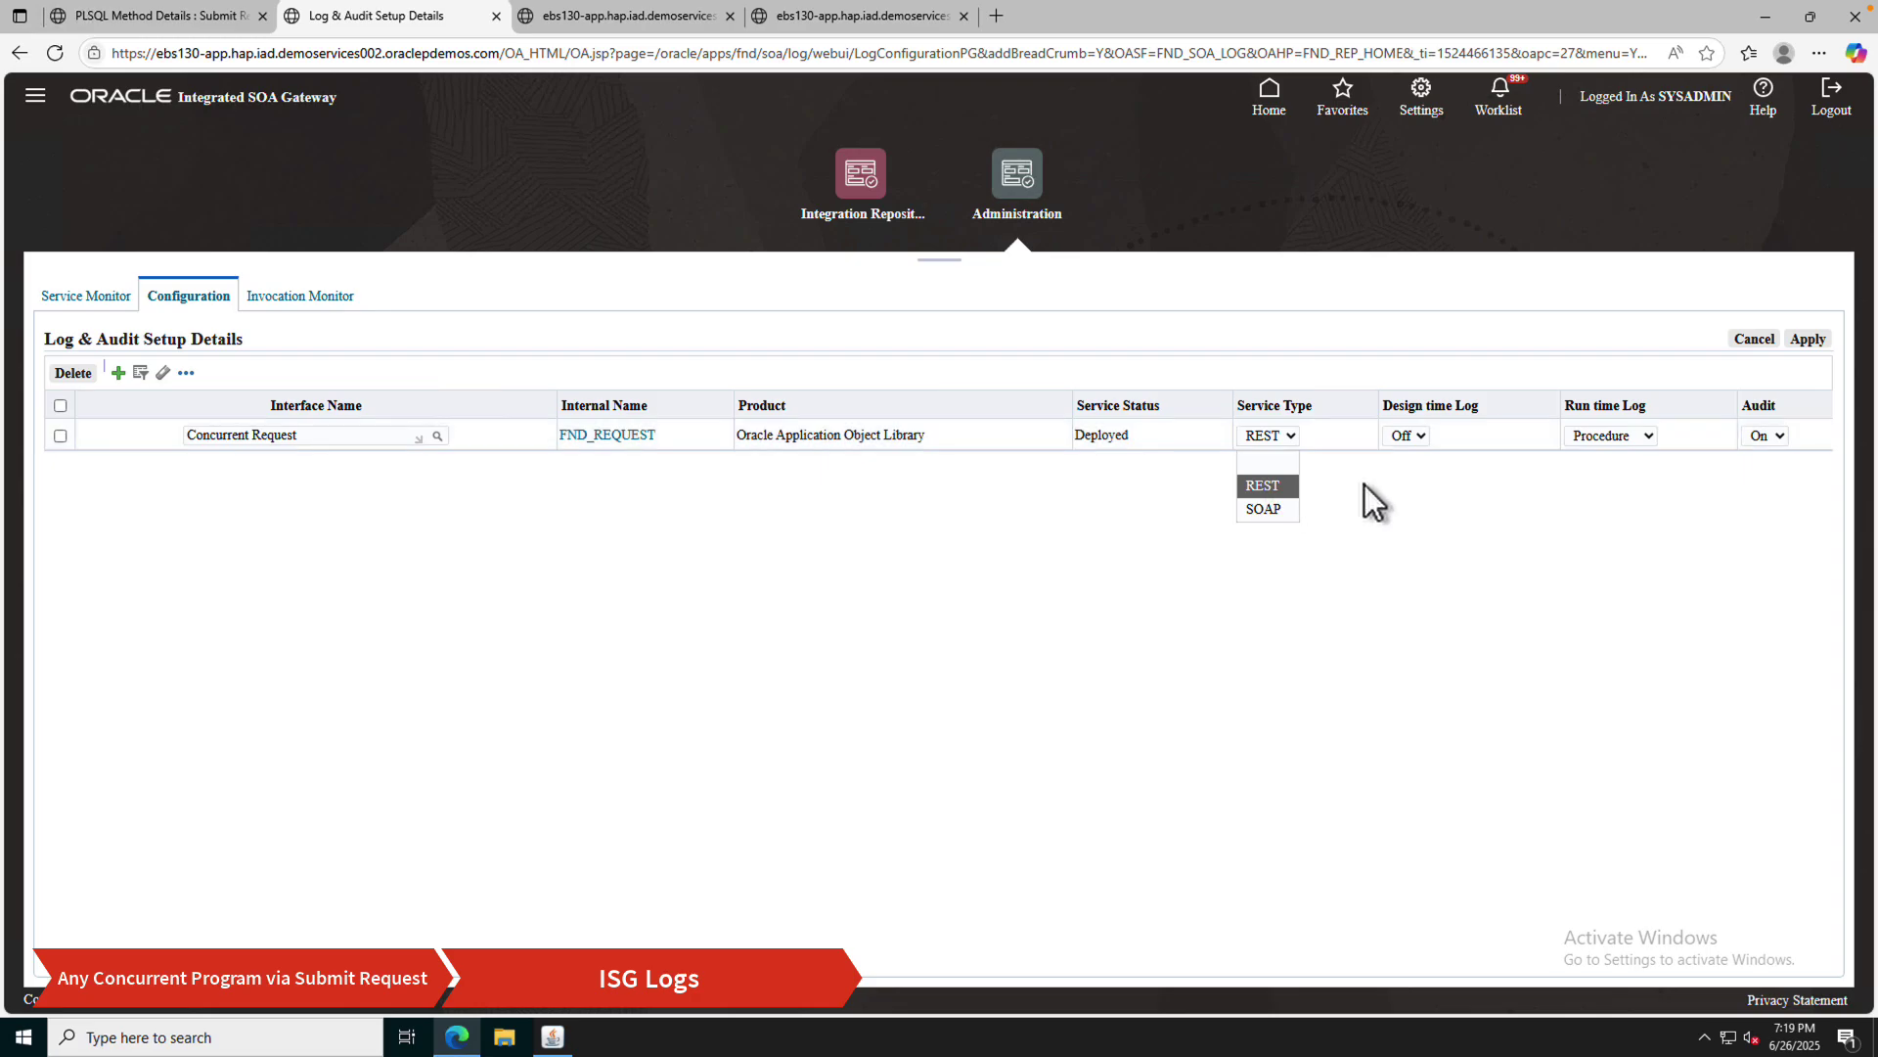
pyautogui.click(1583, 477)
pyautogui.click(1612, 436)
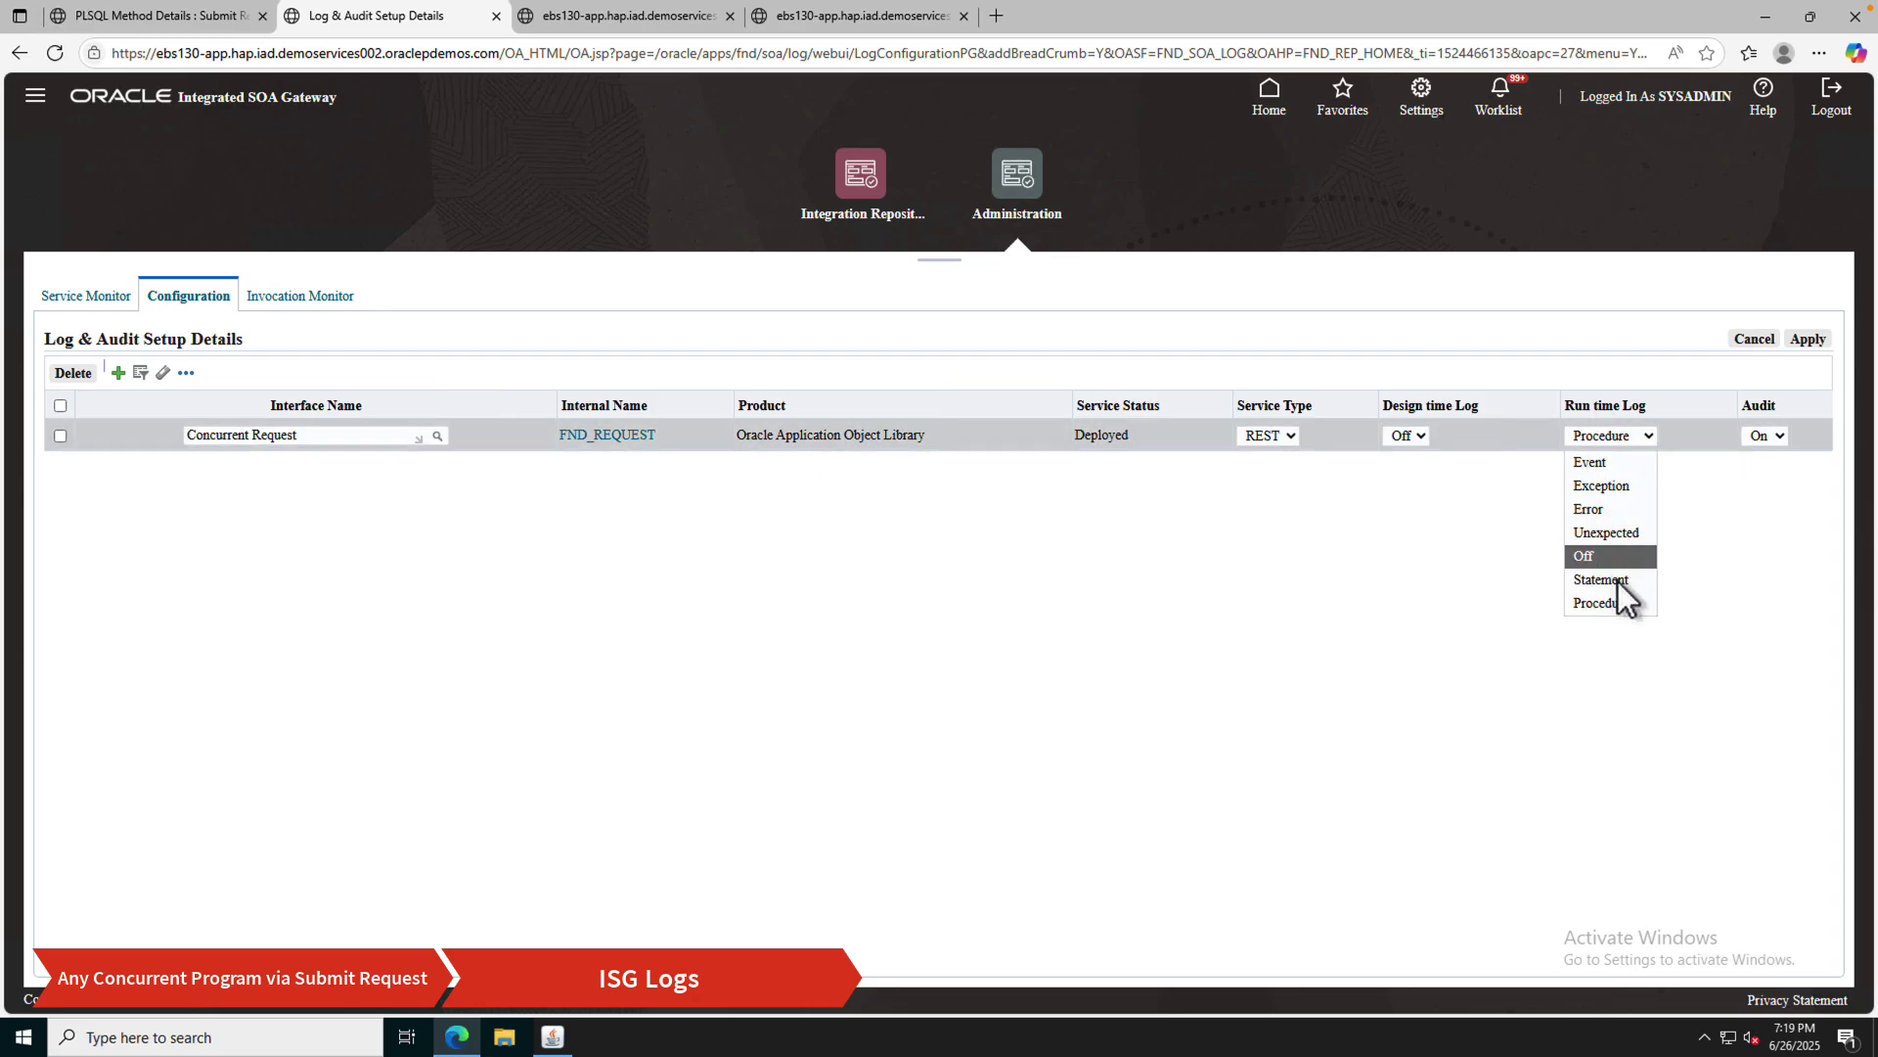
pyautogui.click(1717, 560)
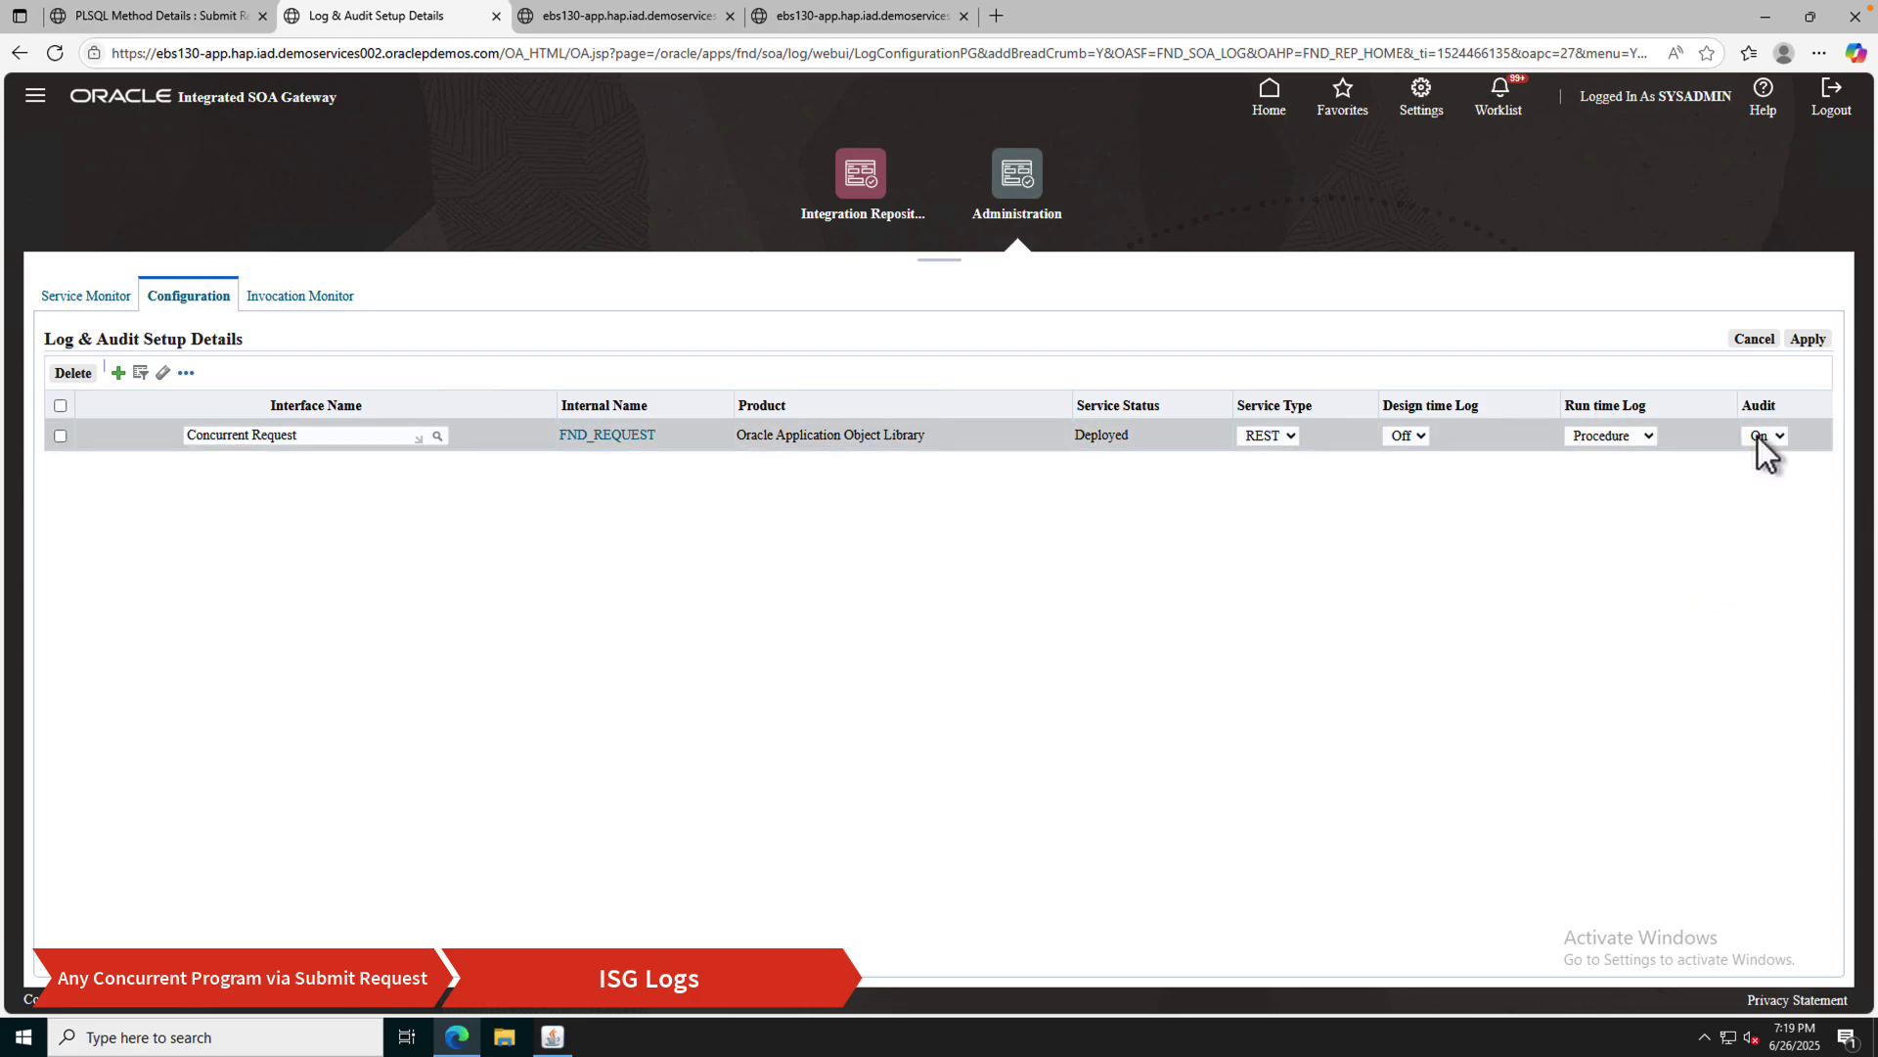
pyautogui.click(112, 297)
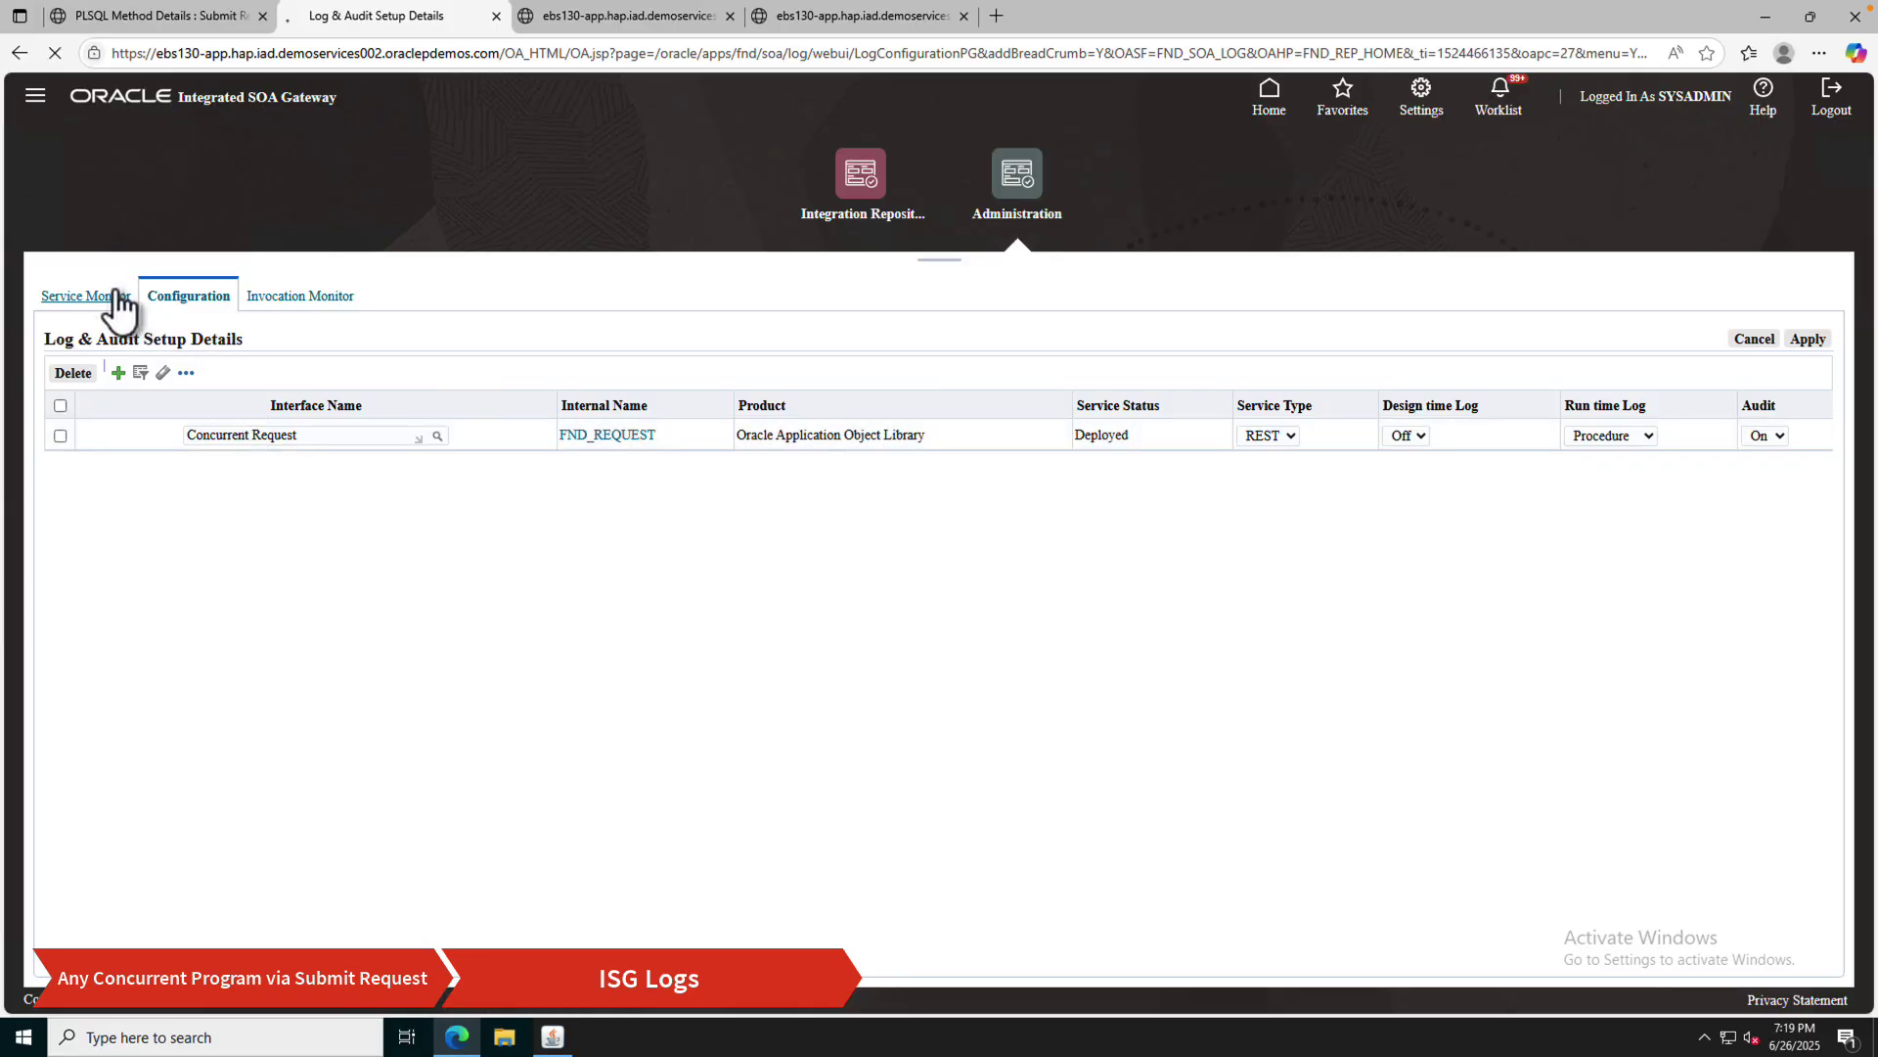
pyautogui.scroll(-1, 704, 536)
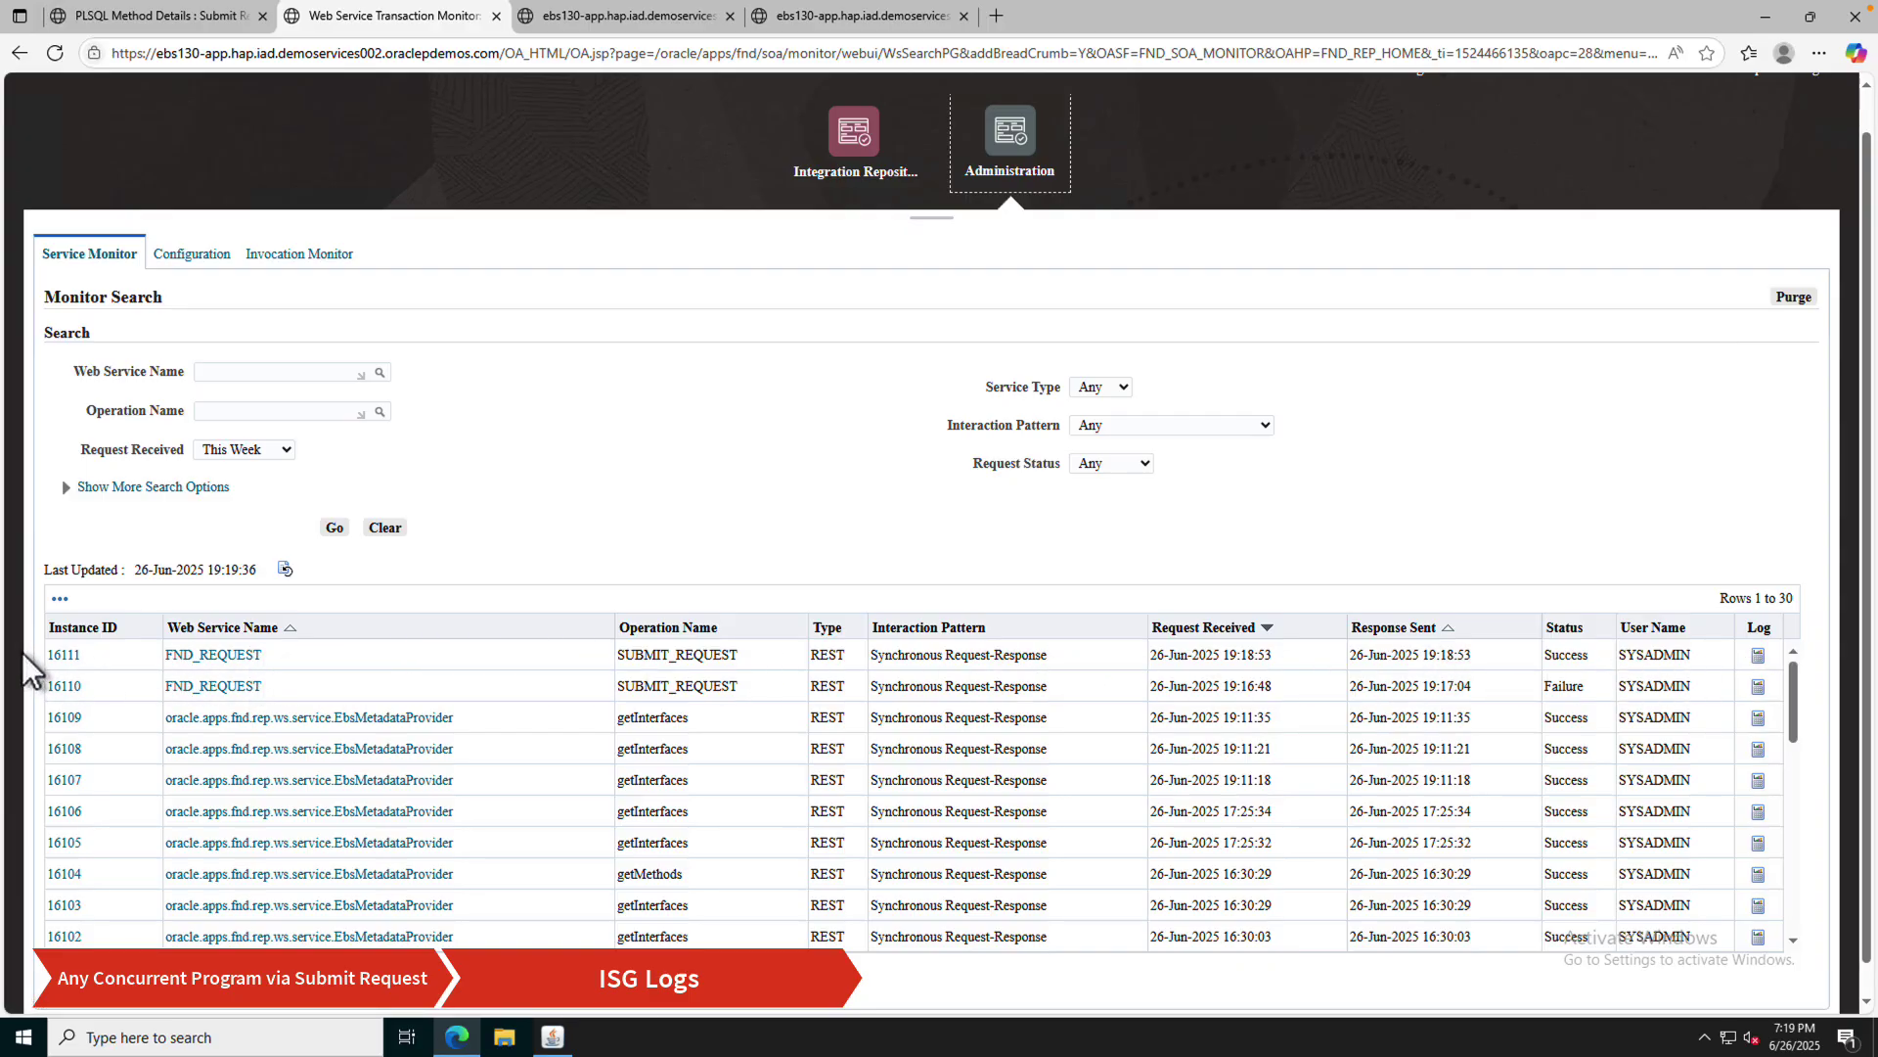
pyautogui.click(65, 656)
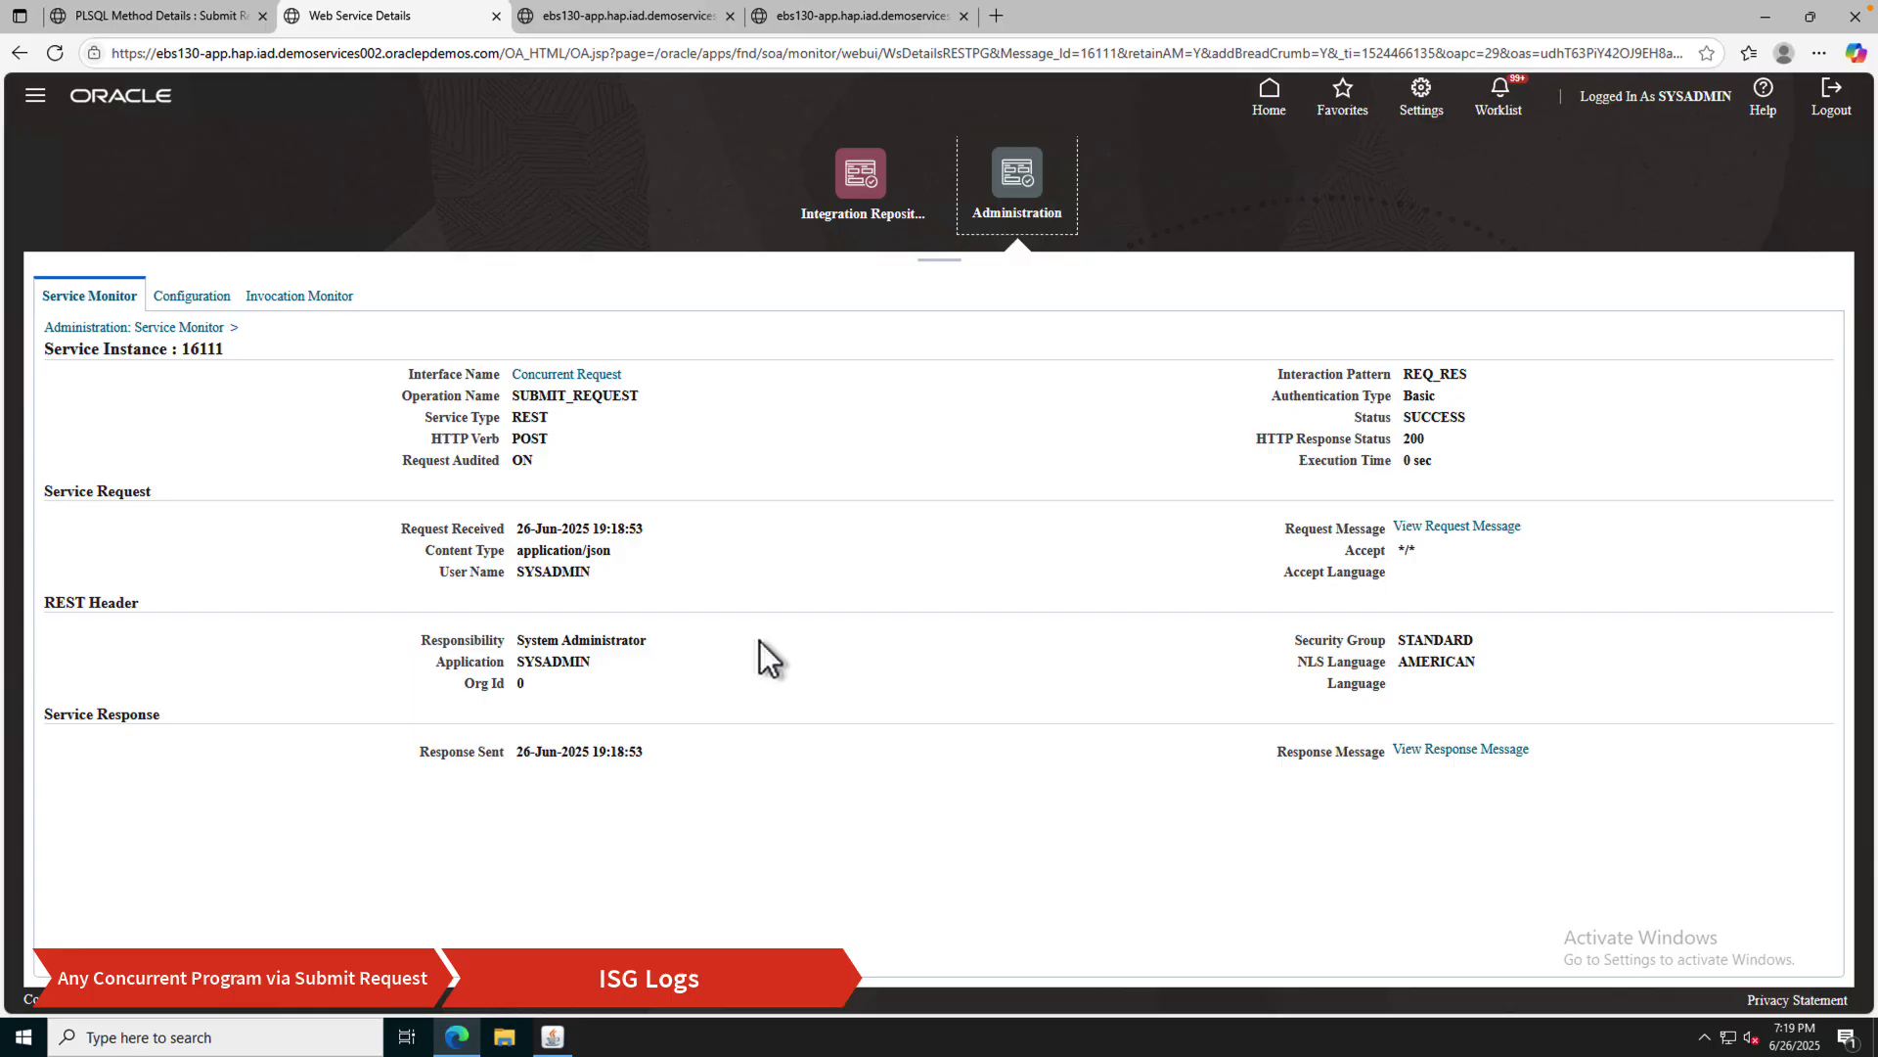
pyautogui.click(1456, 526)
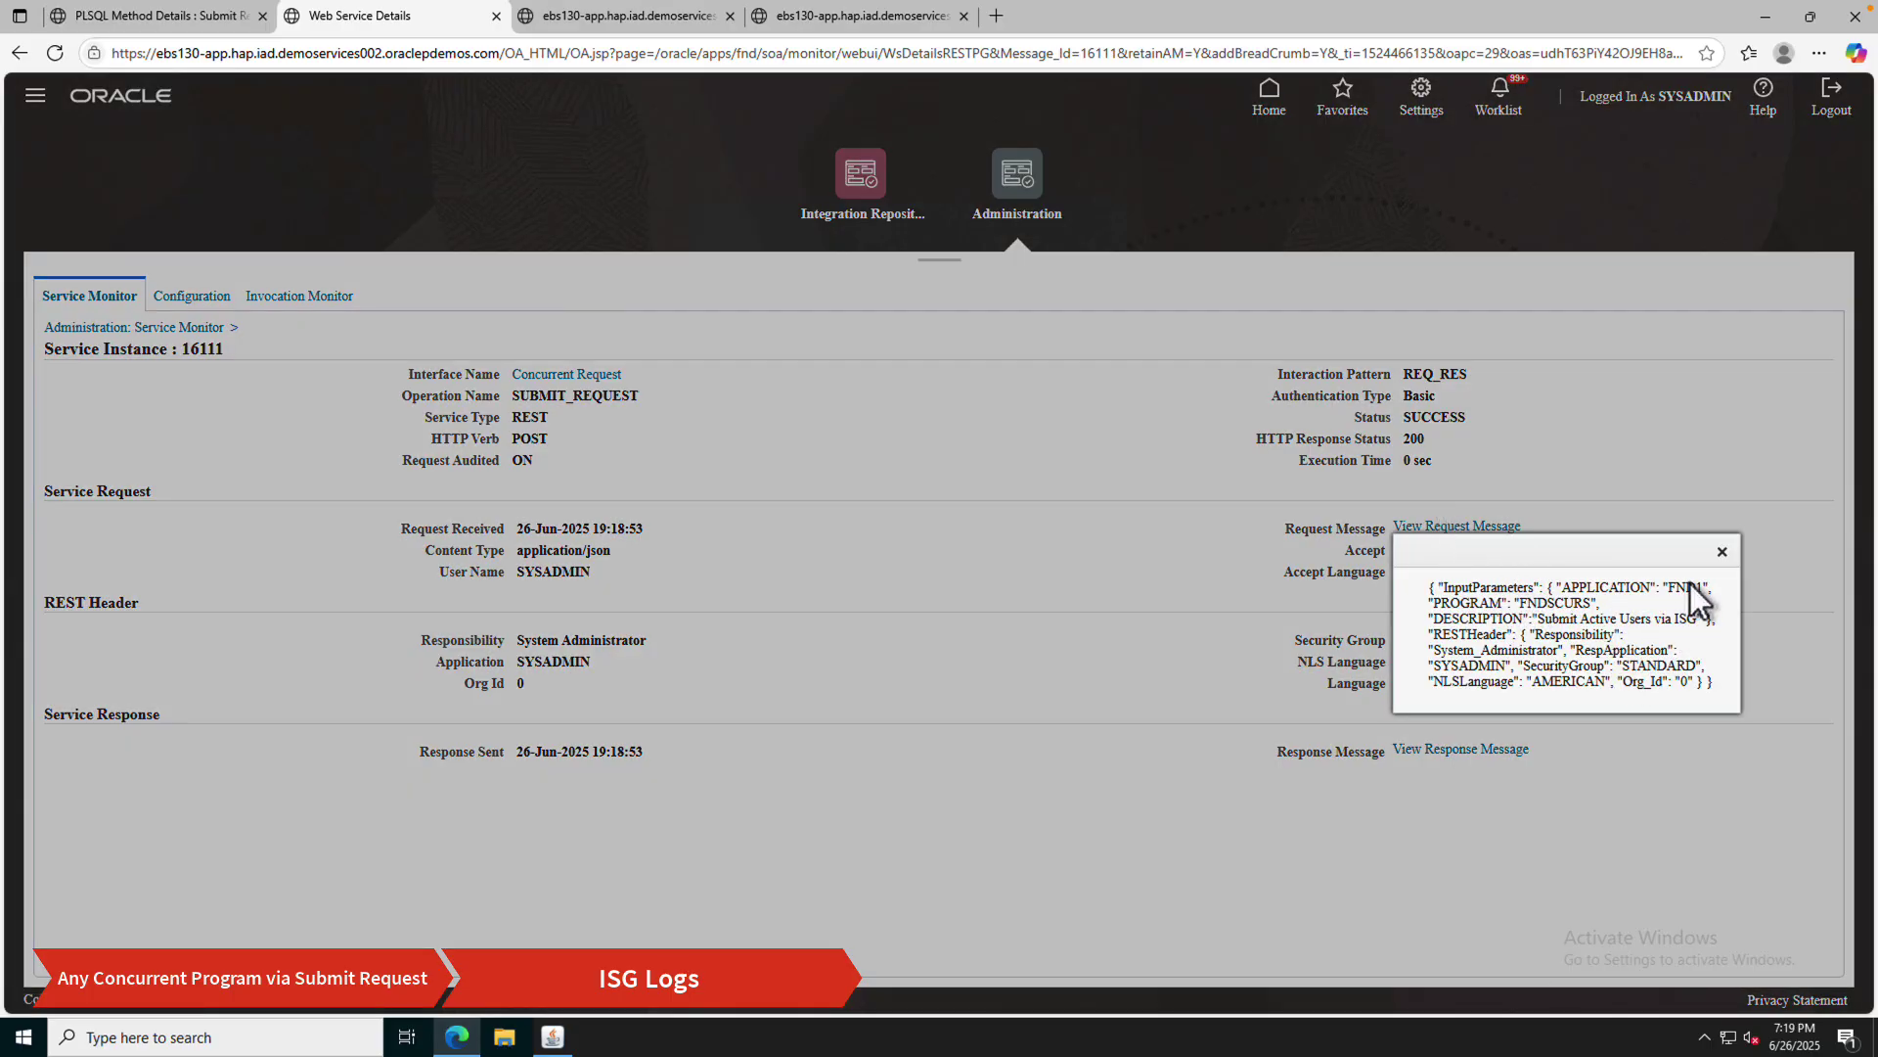
pyautogui.click(1722, 551)
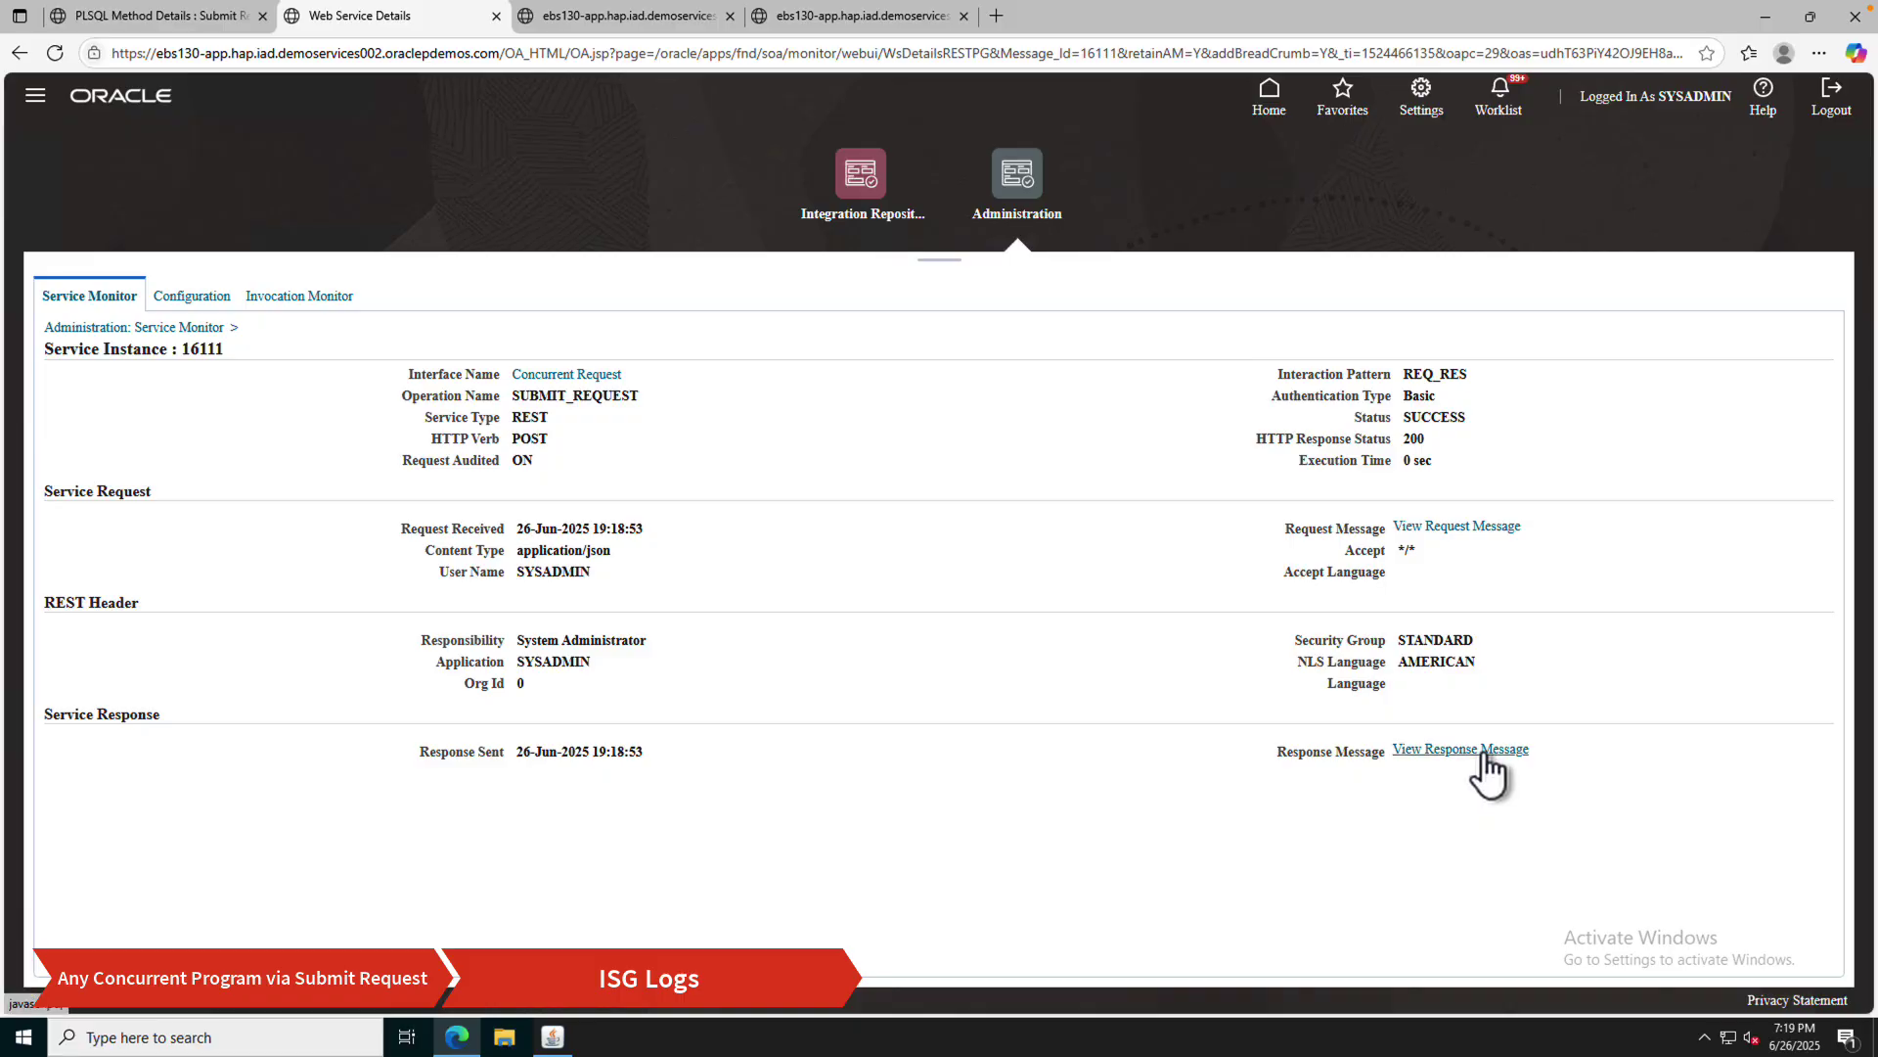
pyautogui.click(1483, 751)
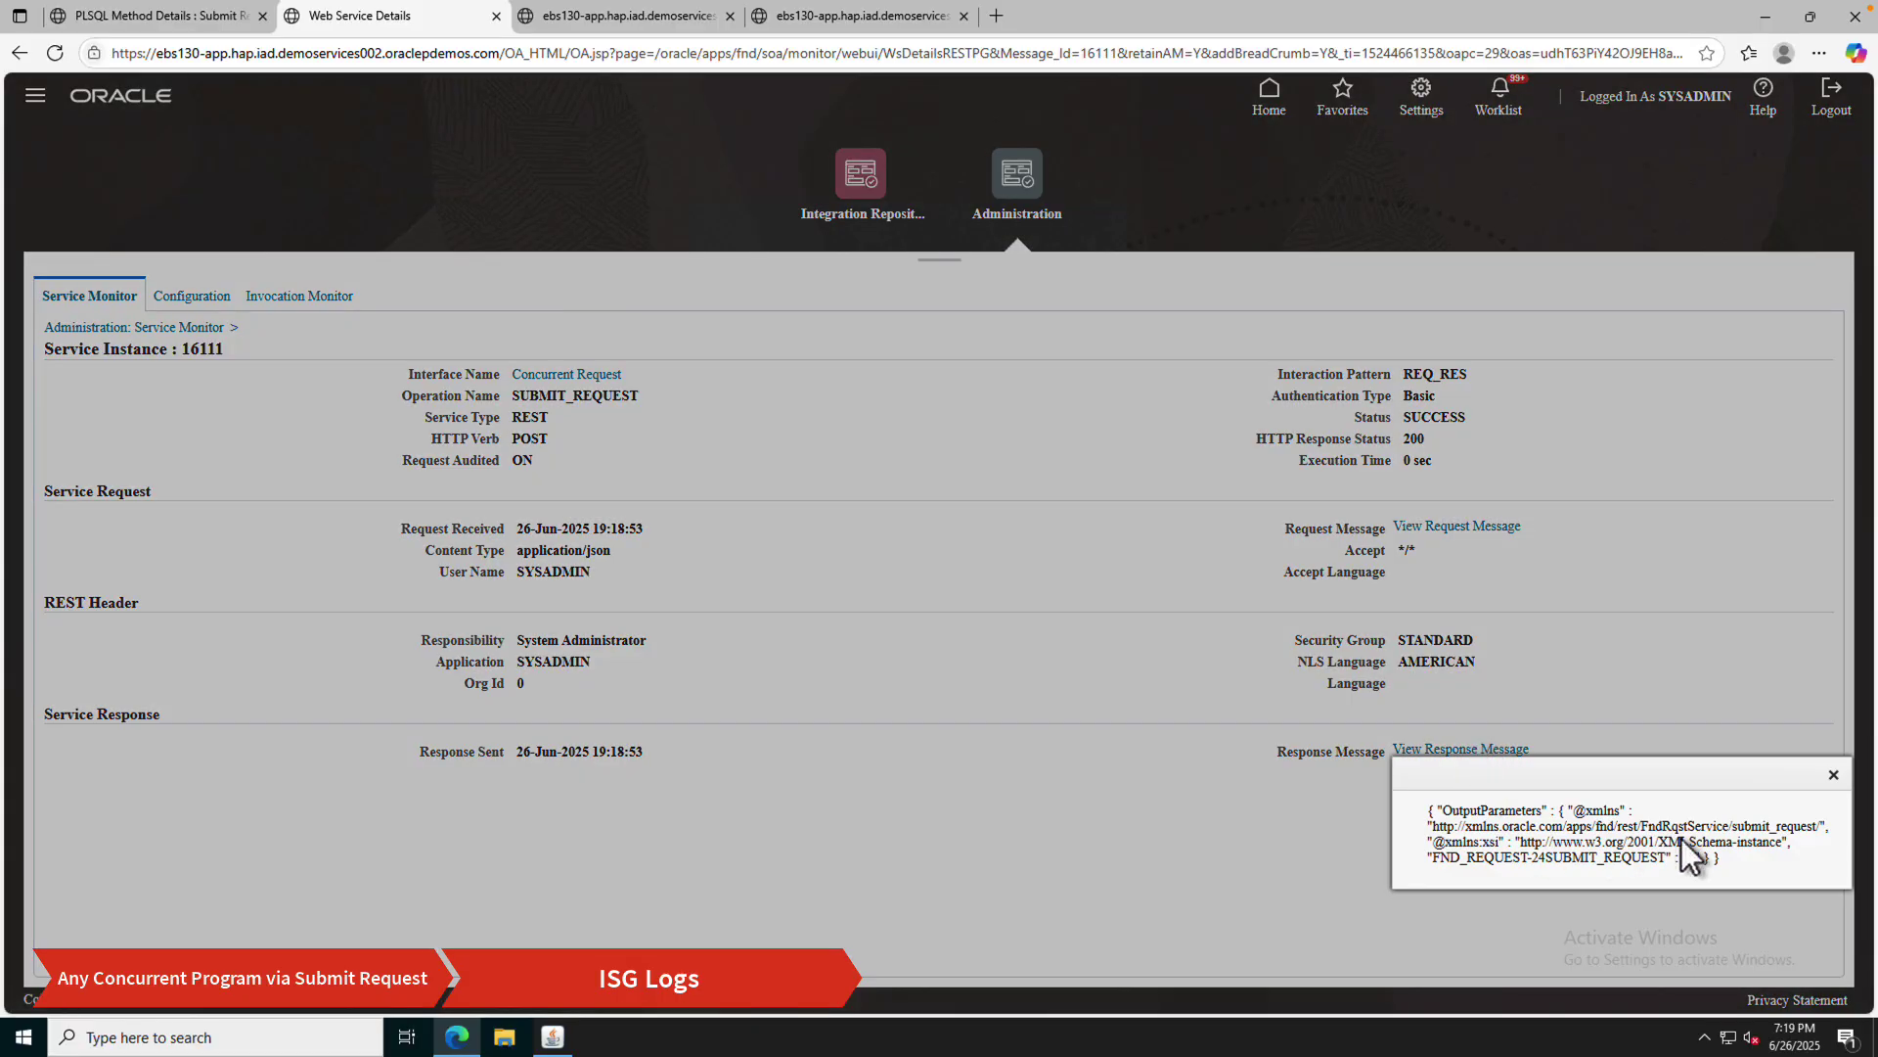
pyautogui.click(1828, 778)
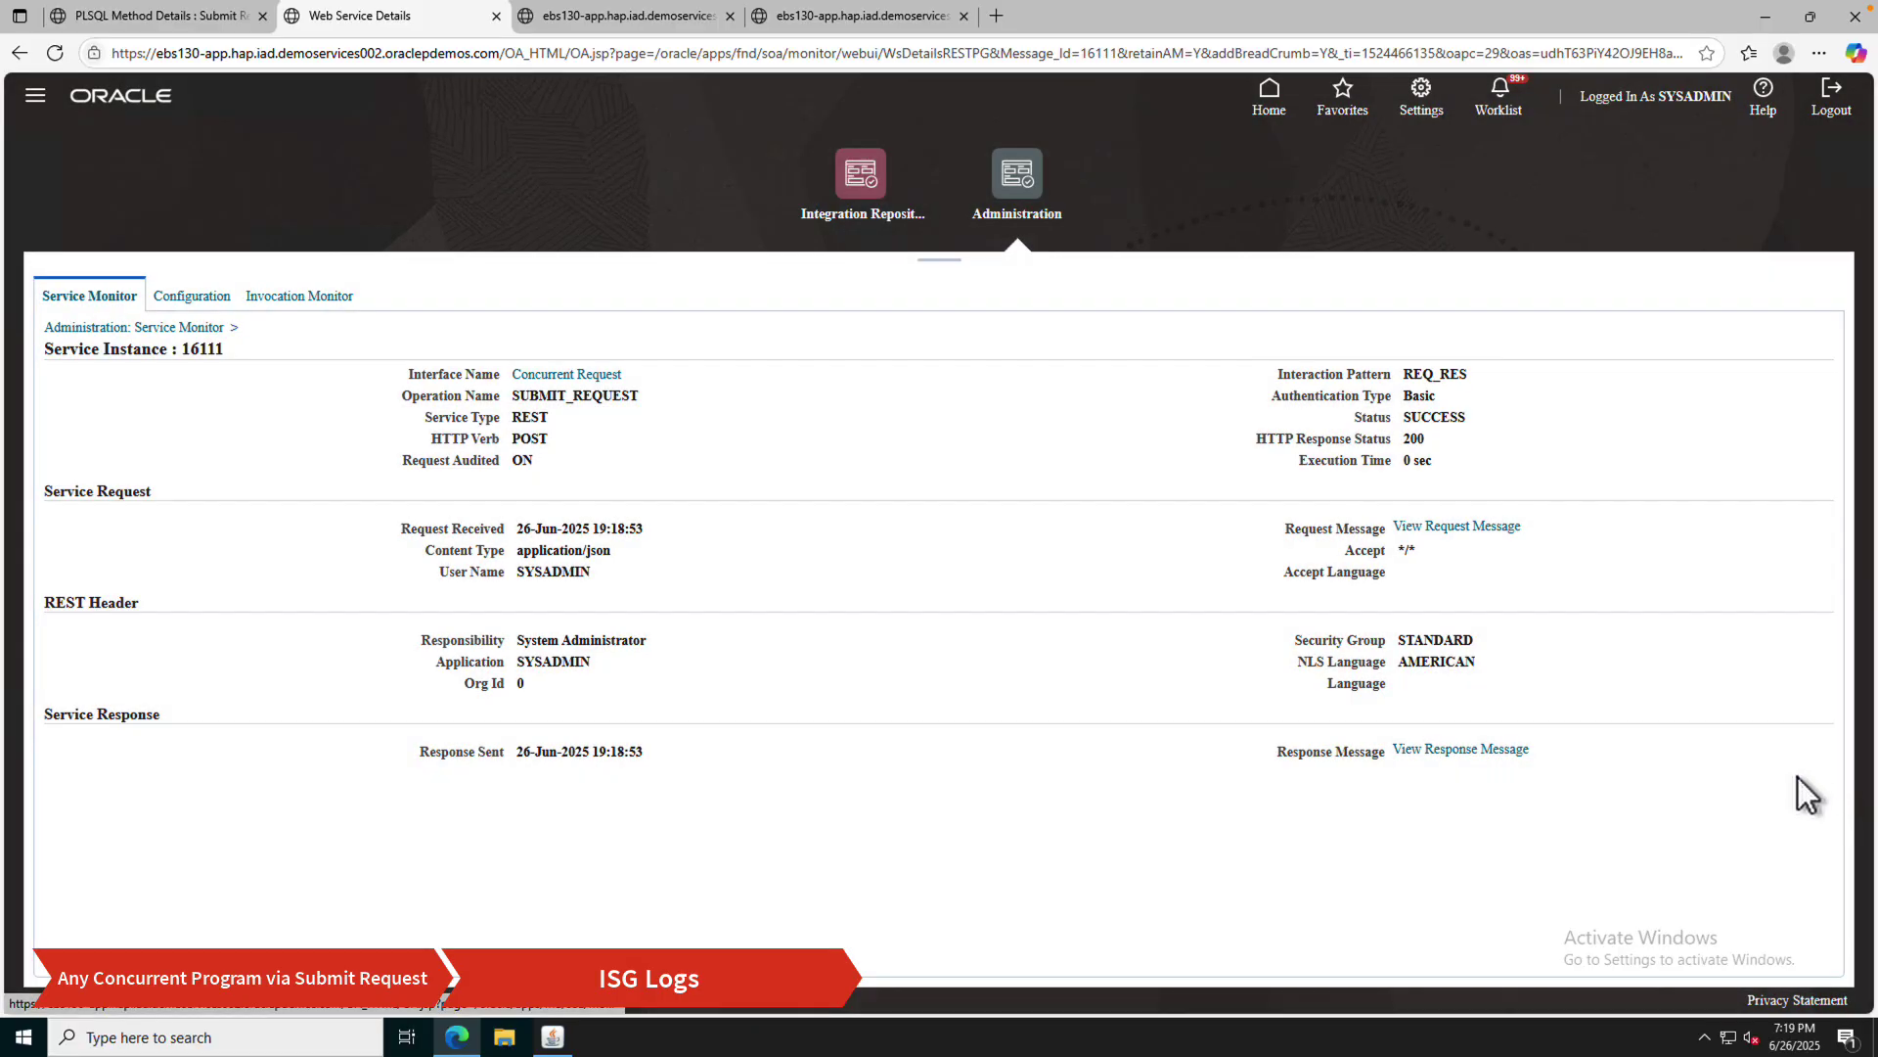
pyautogui.click(165, 331)
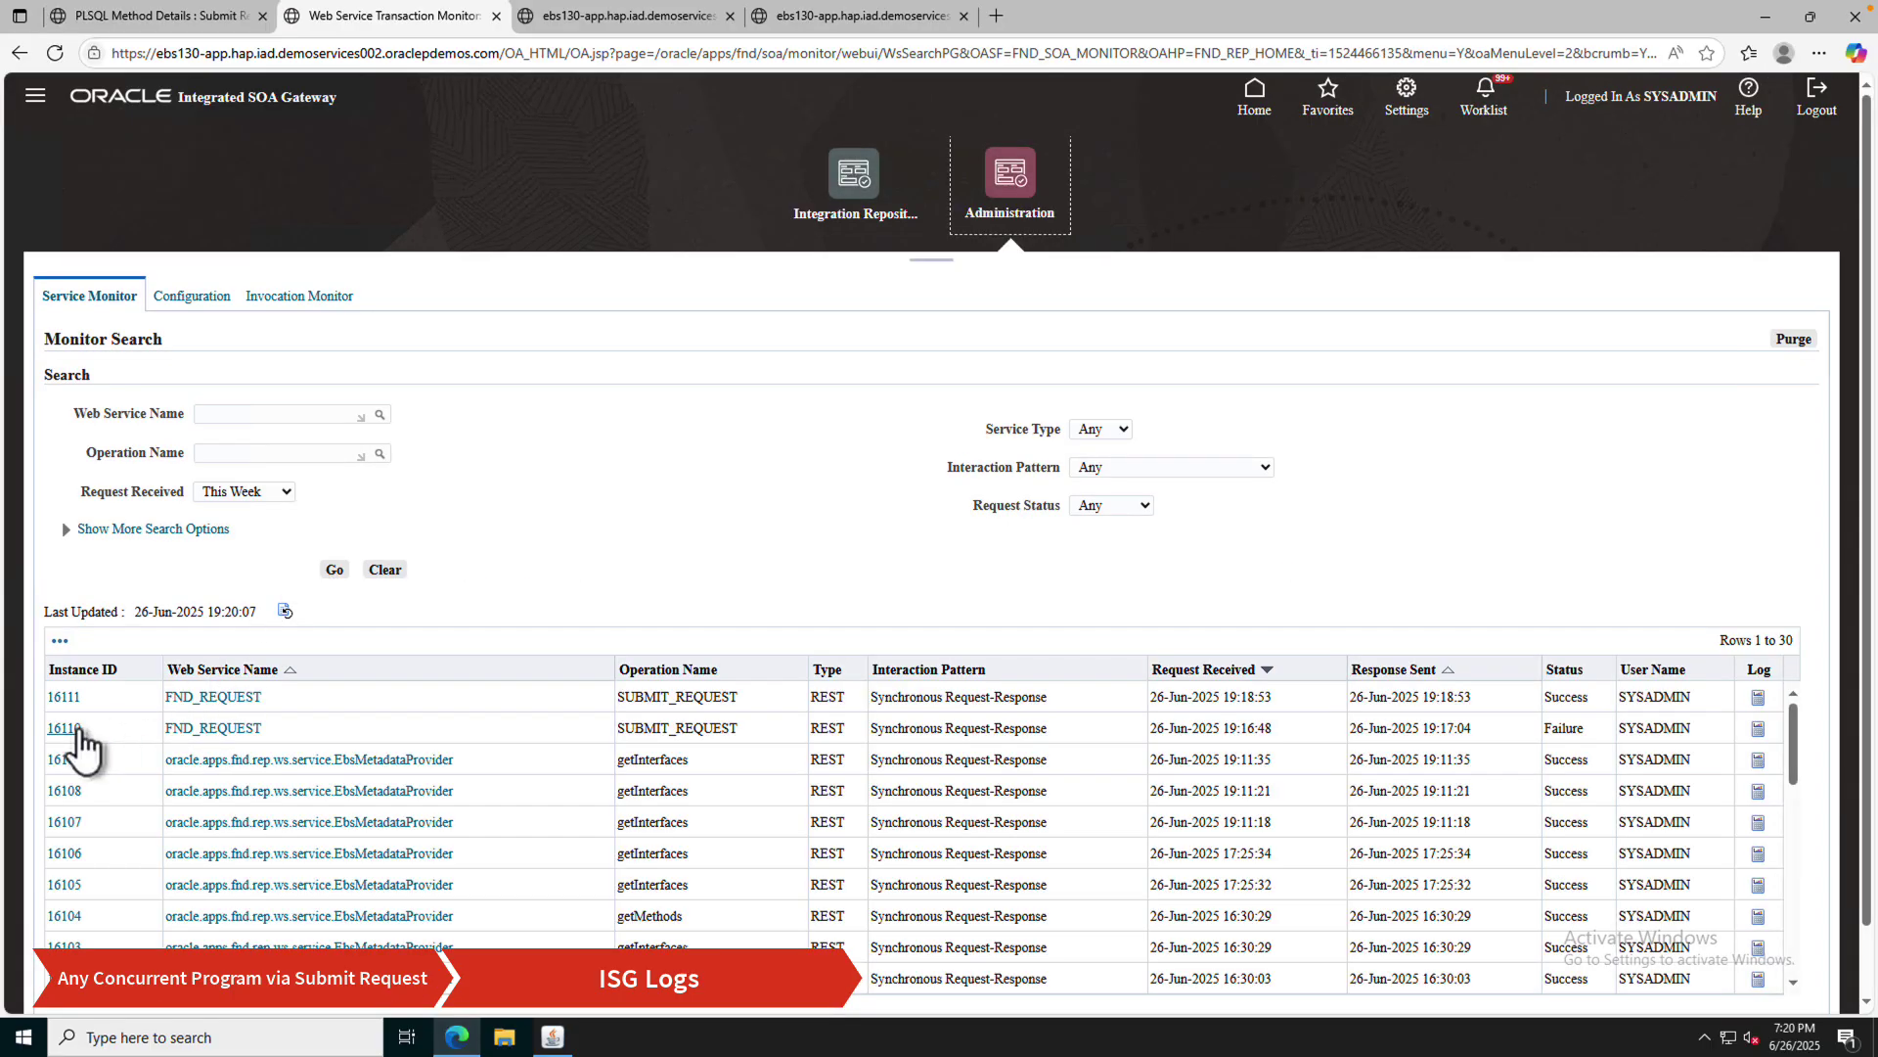
pyautogui.click(75, 730)
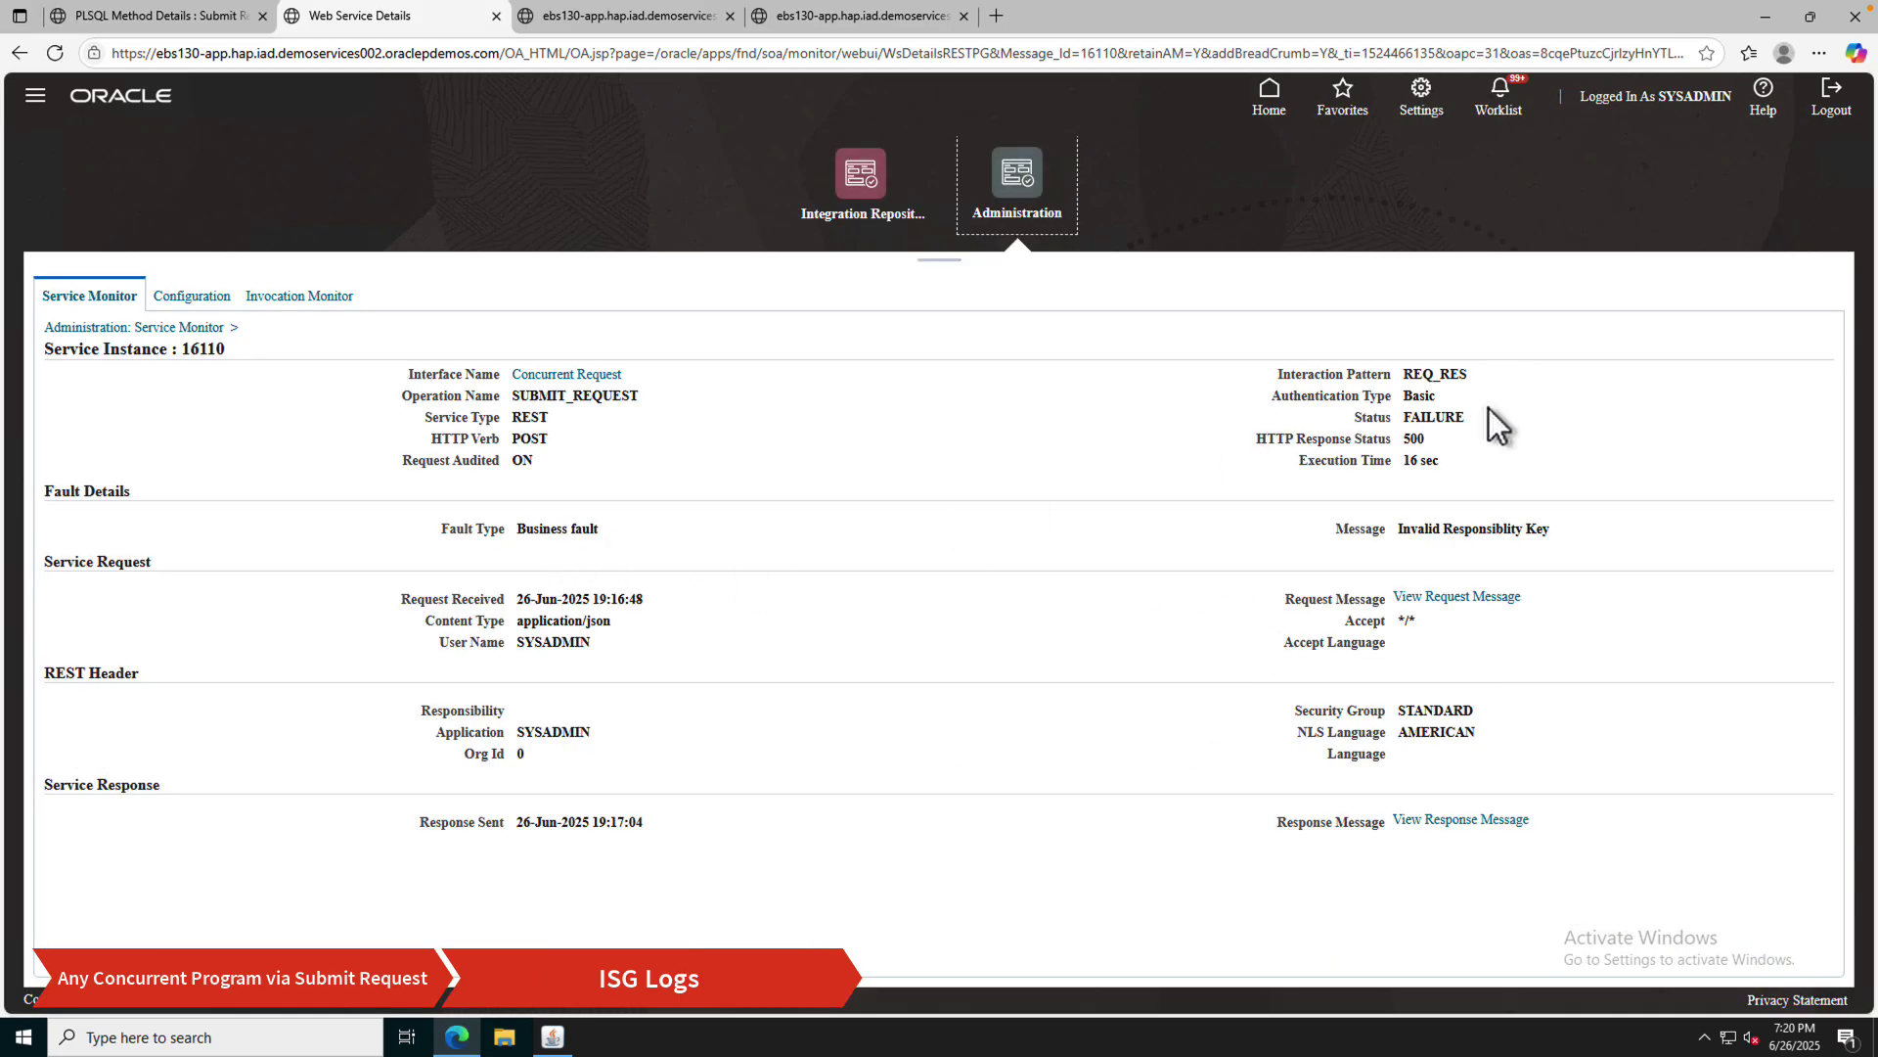
pyautogui.click(1387, 532)
pyautogui.tripleClick(1471, 526)
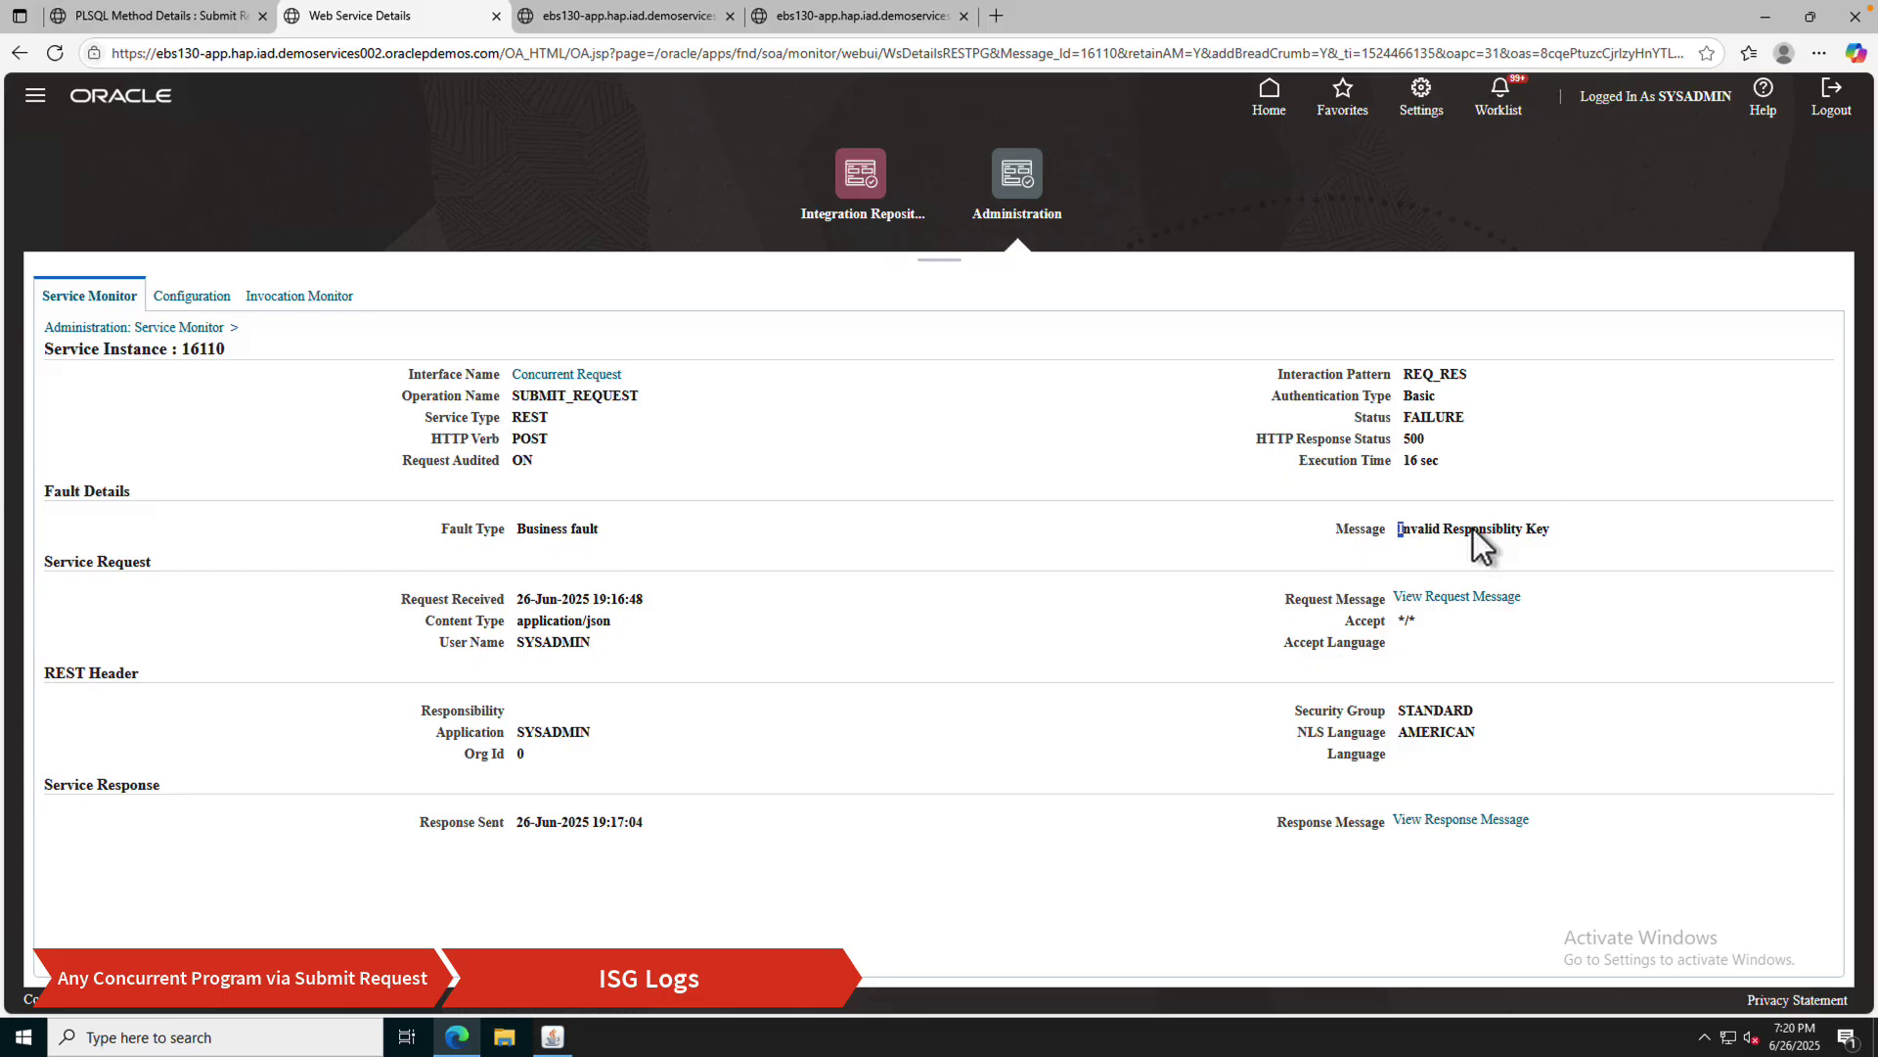
pyautogui.click(1473, 532)
pyautogui.click(173, 327)
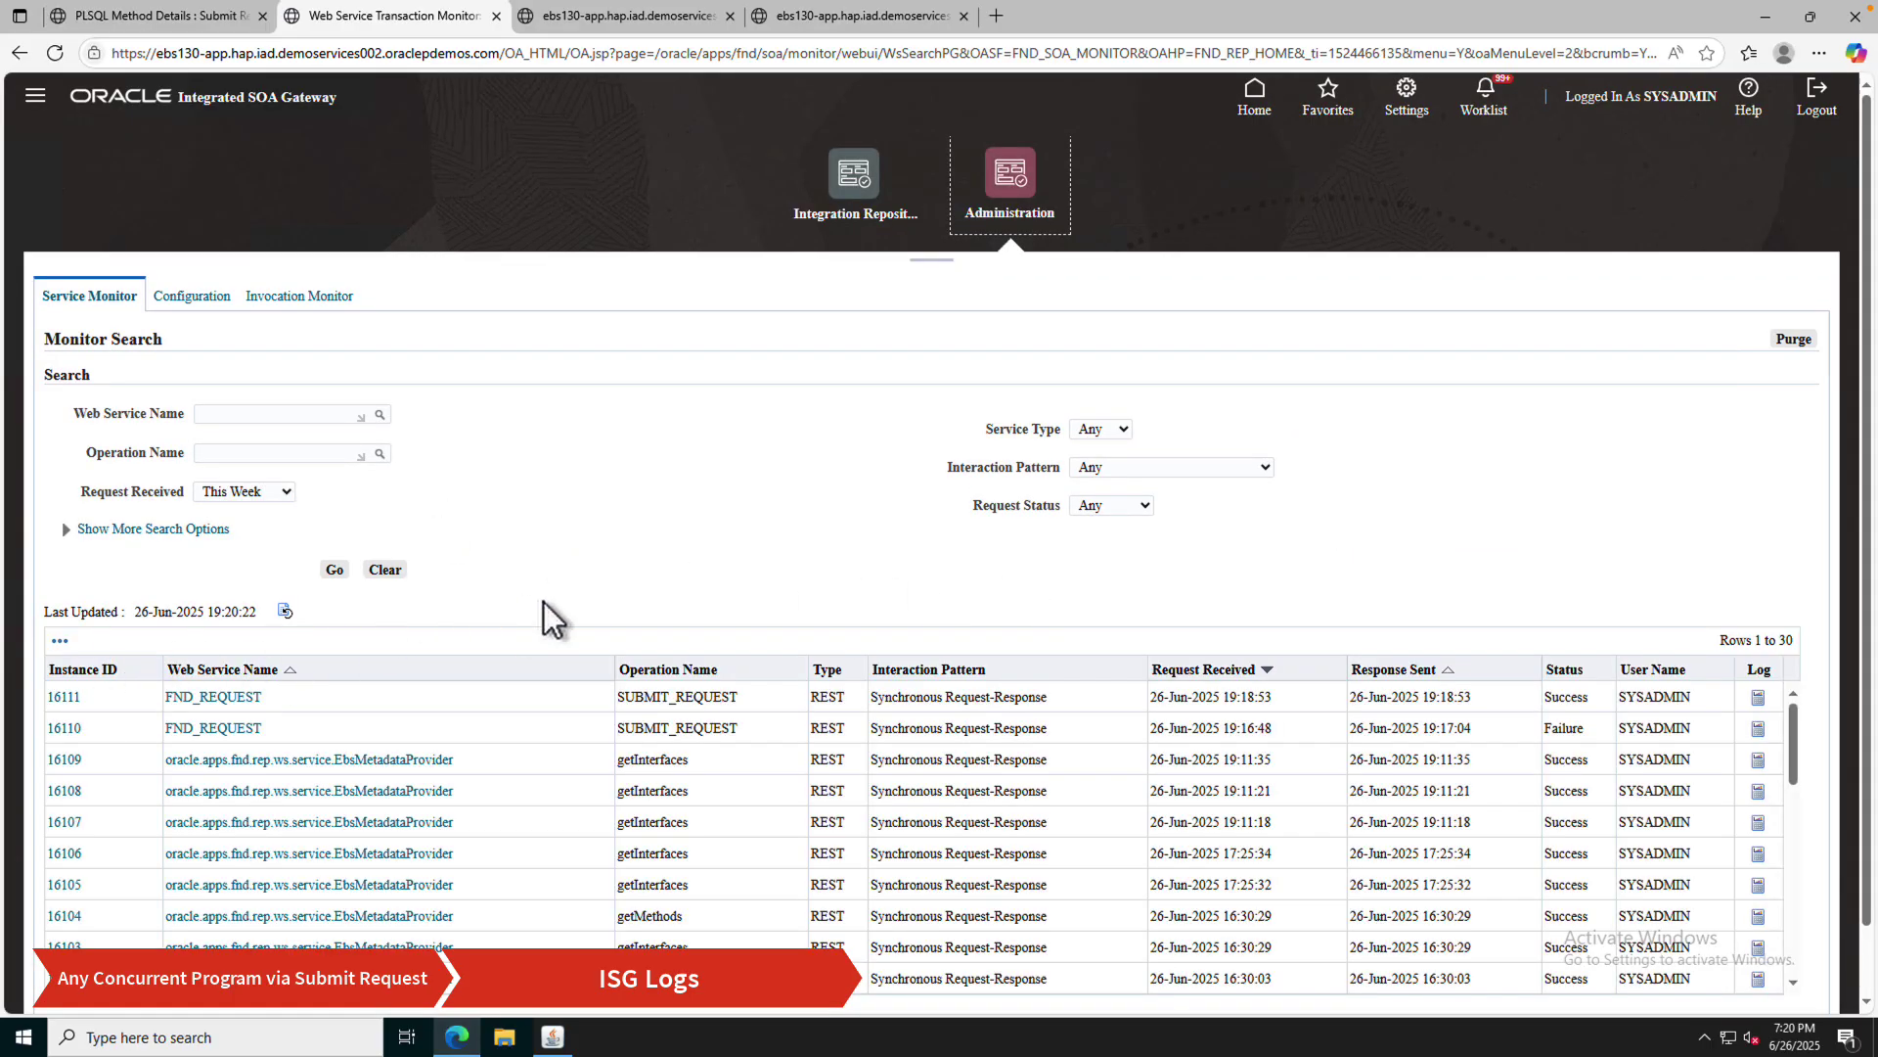
# - Open the runtime logs for successful instance 16111 and scroll through the Webservice Runtime Logs
pyautogui.doubleClick(1567, 697)
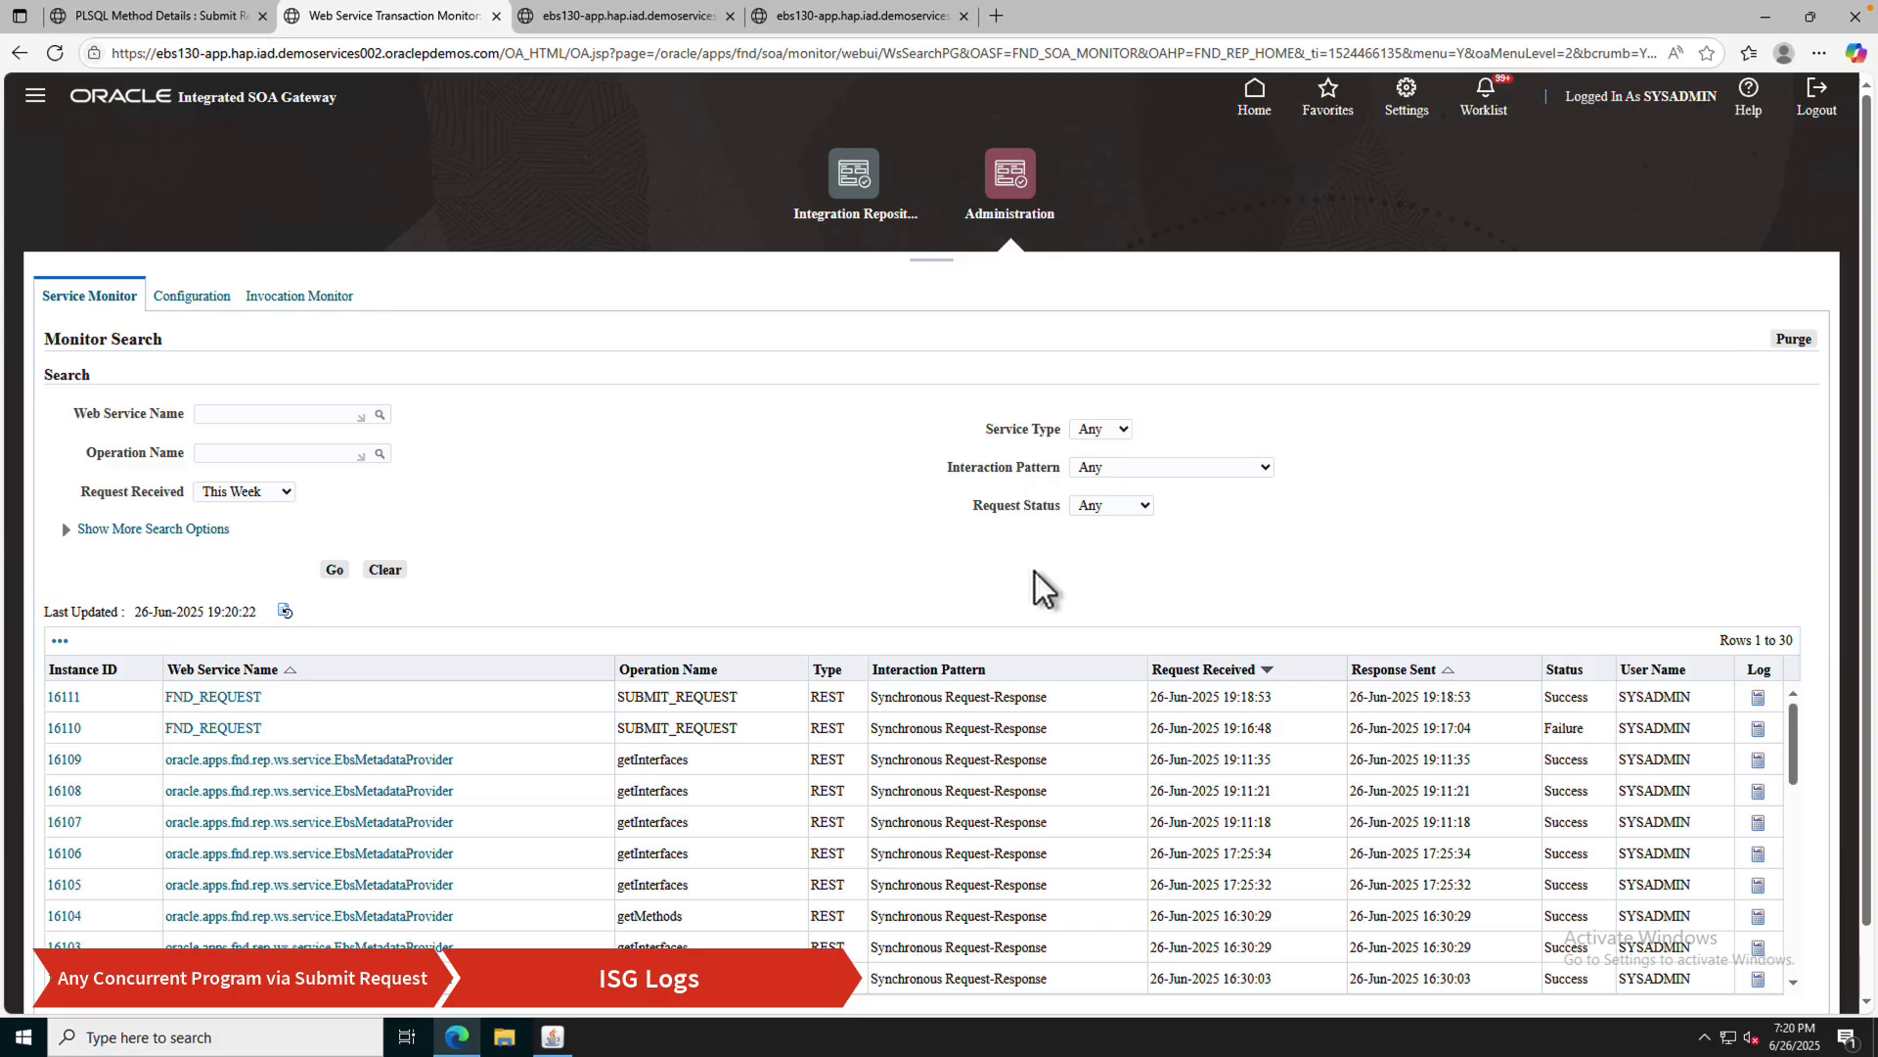
pyautogui.click(1758, 698)
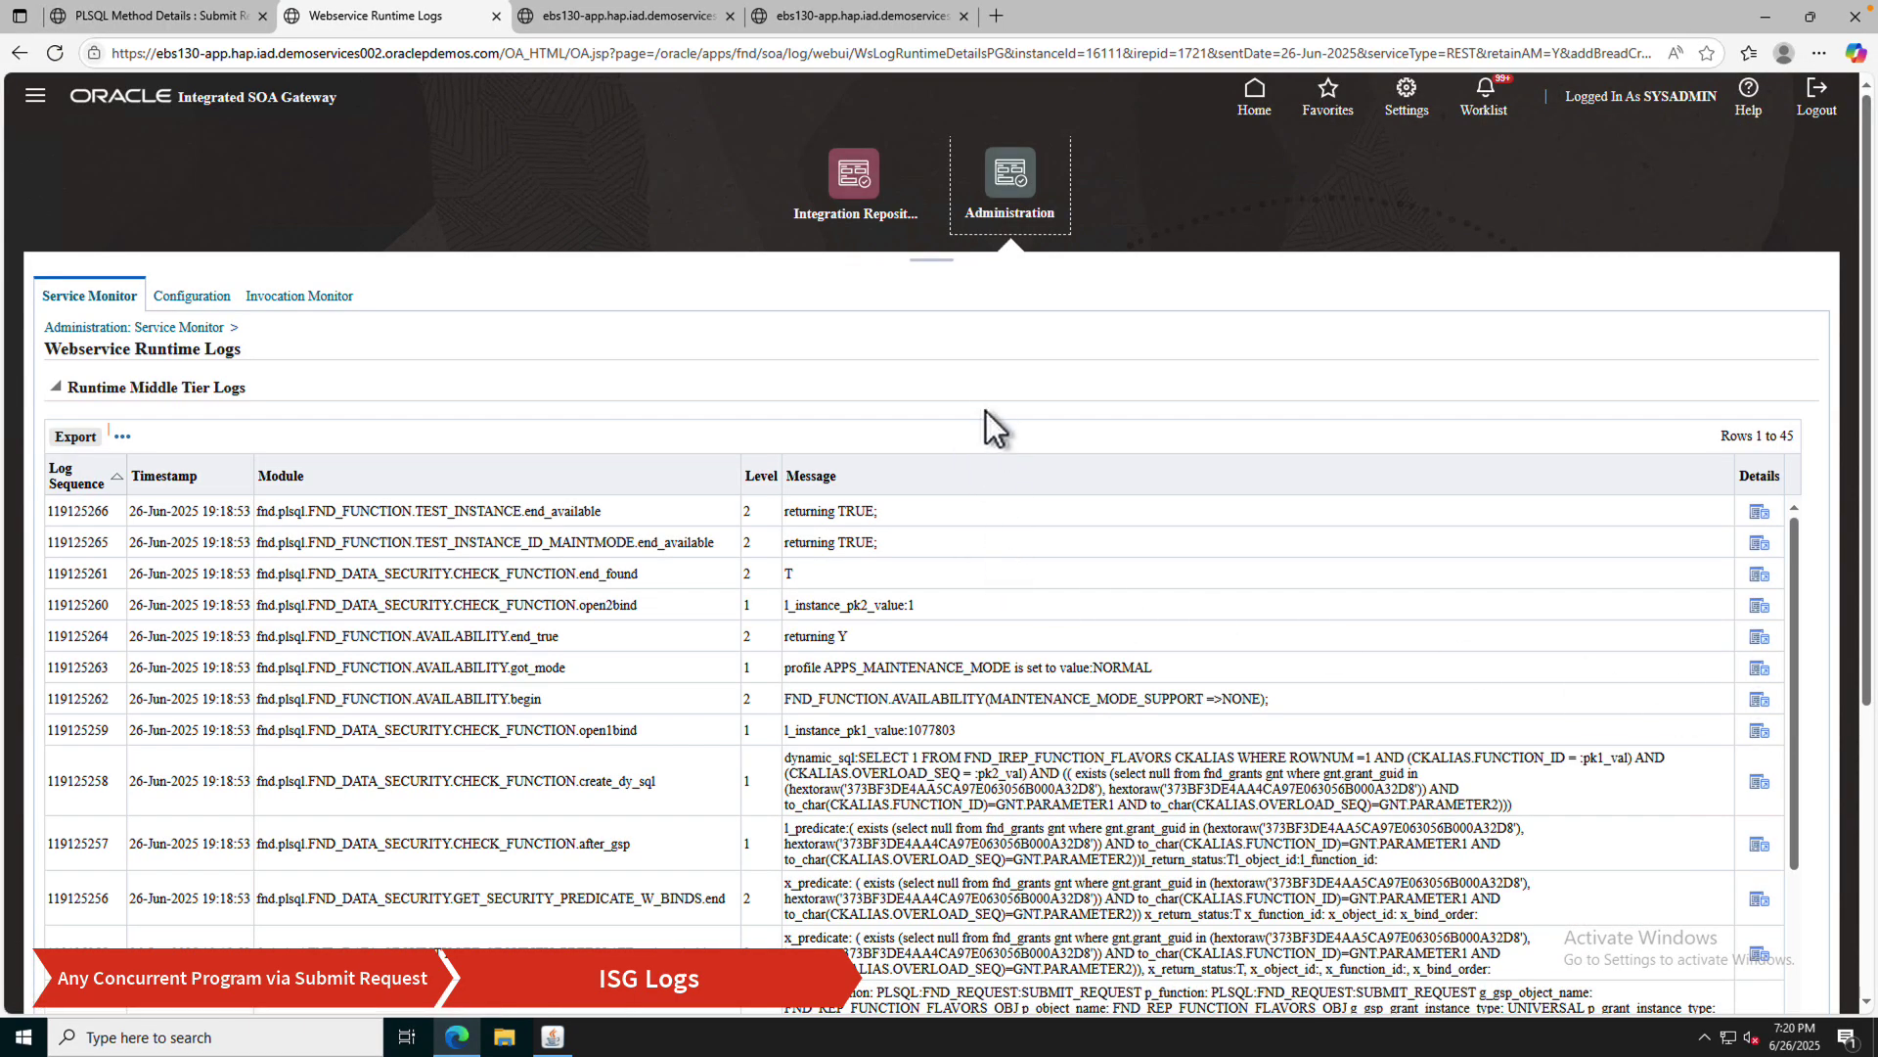
pyautogui.scroll(-5, 985, 407)
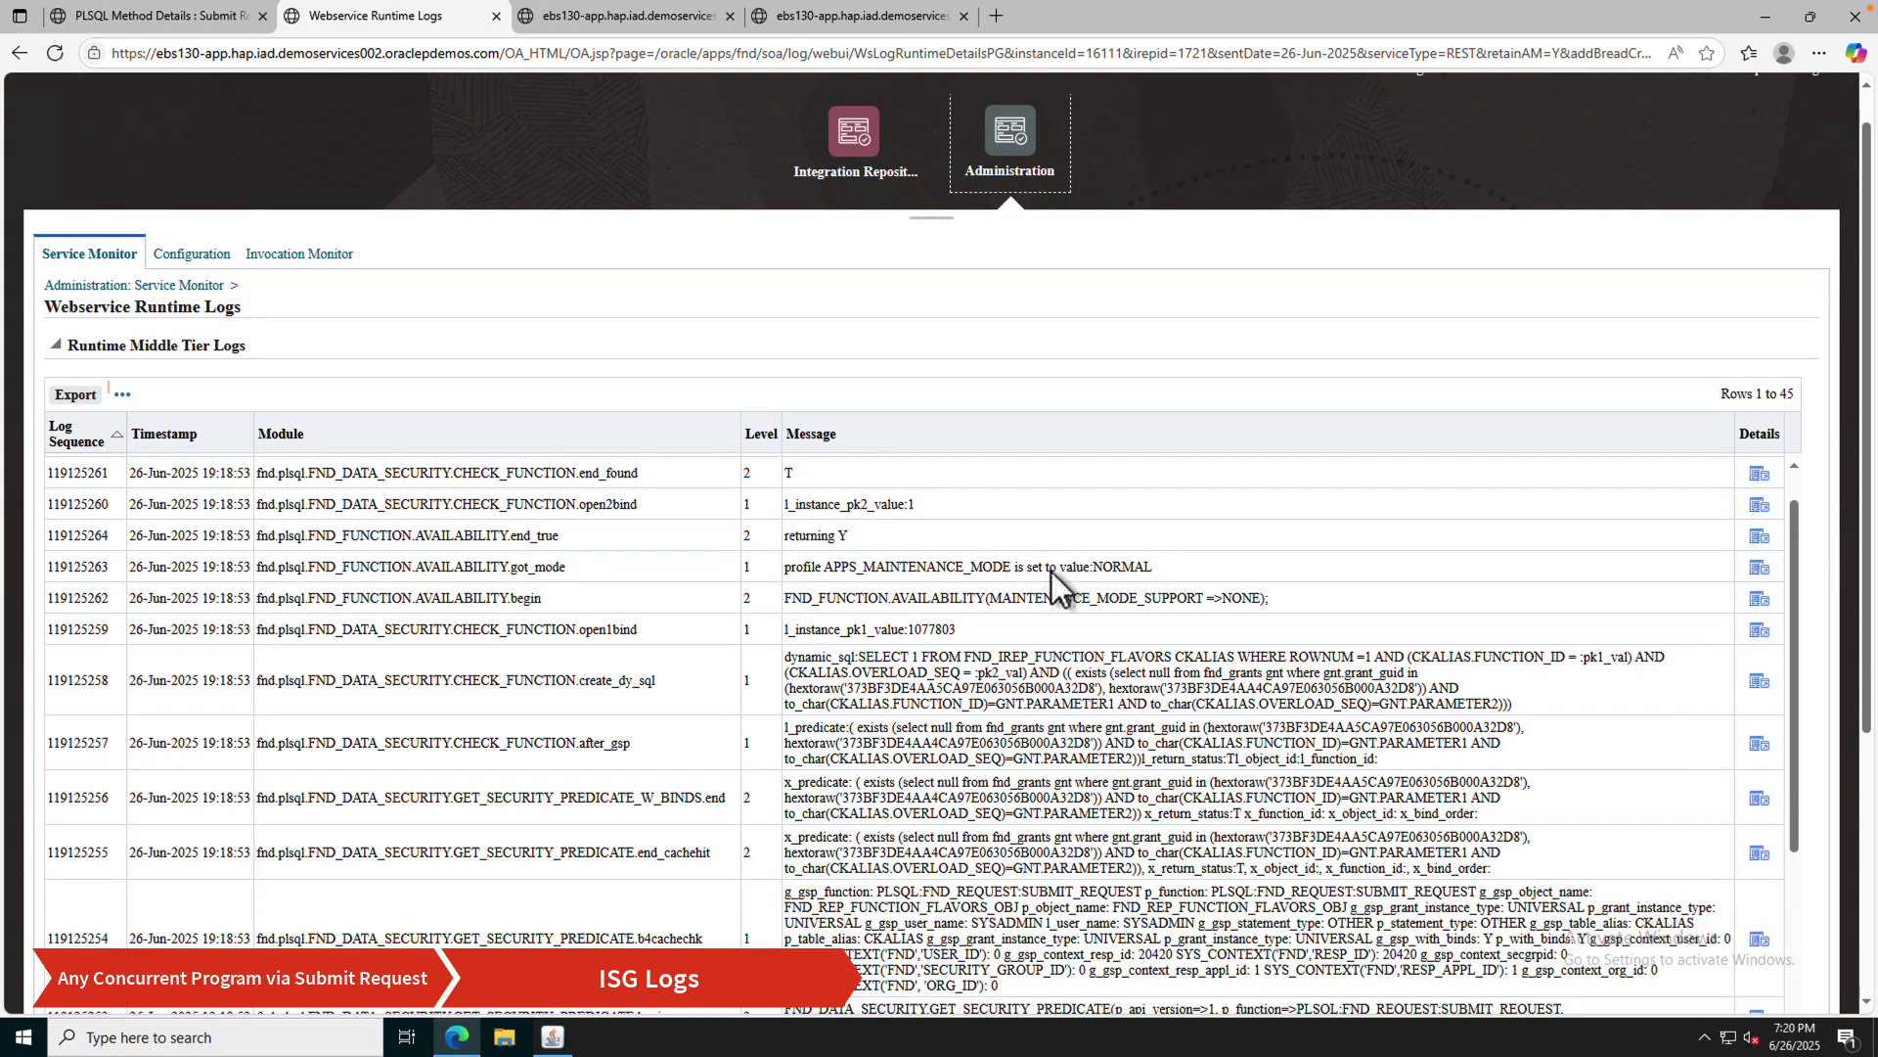
pyautogui.scroll(-4, 1066, 398)
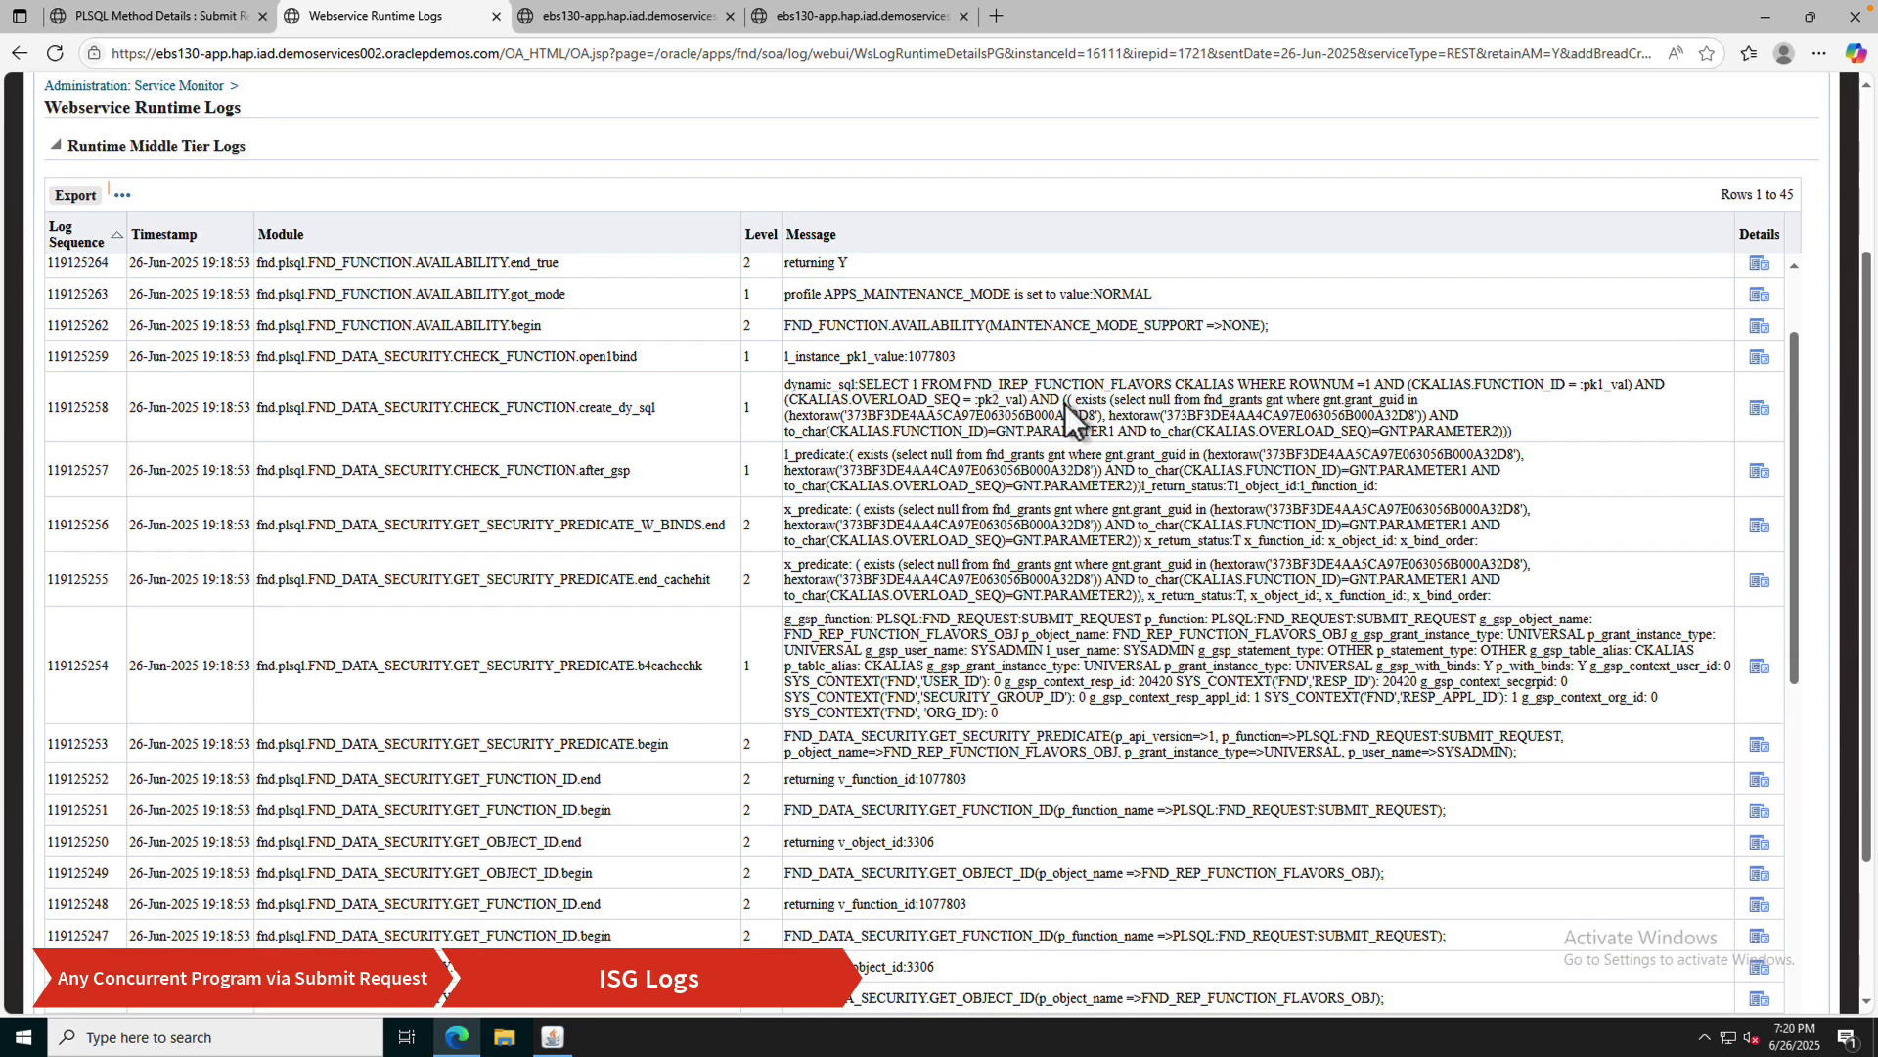
pyautogui.scroll(-3, 980, 583)
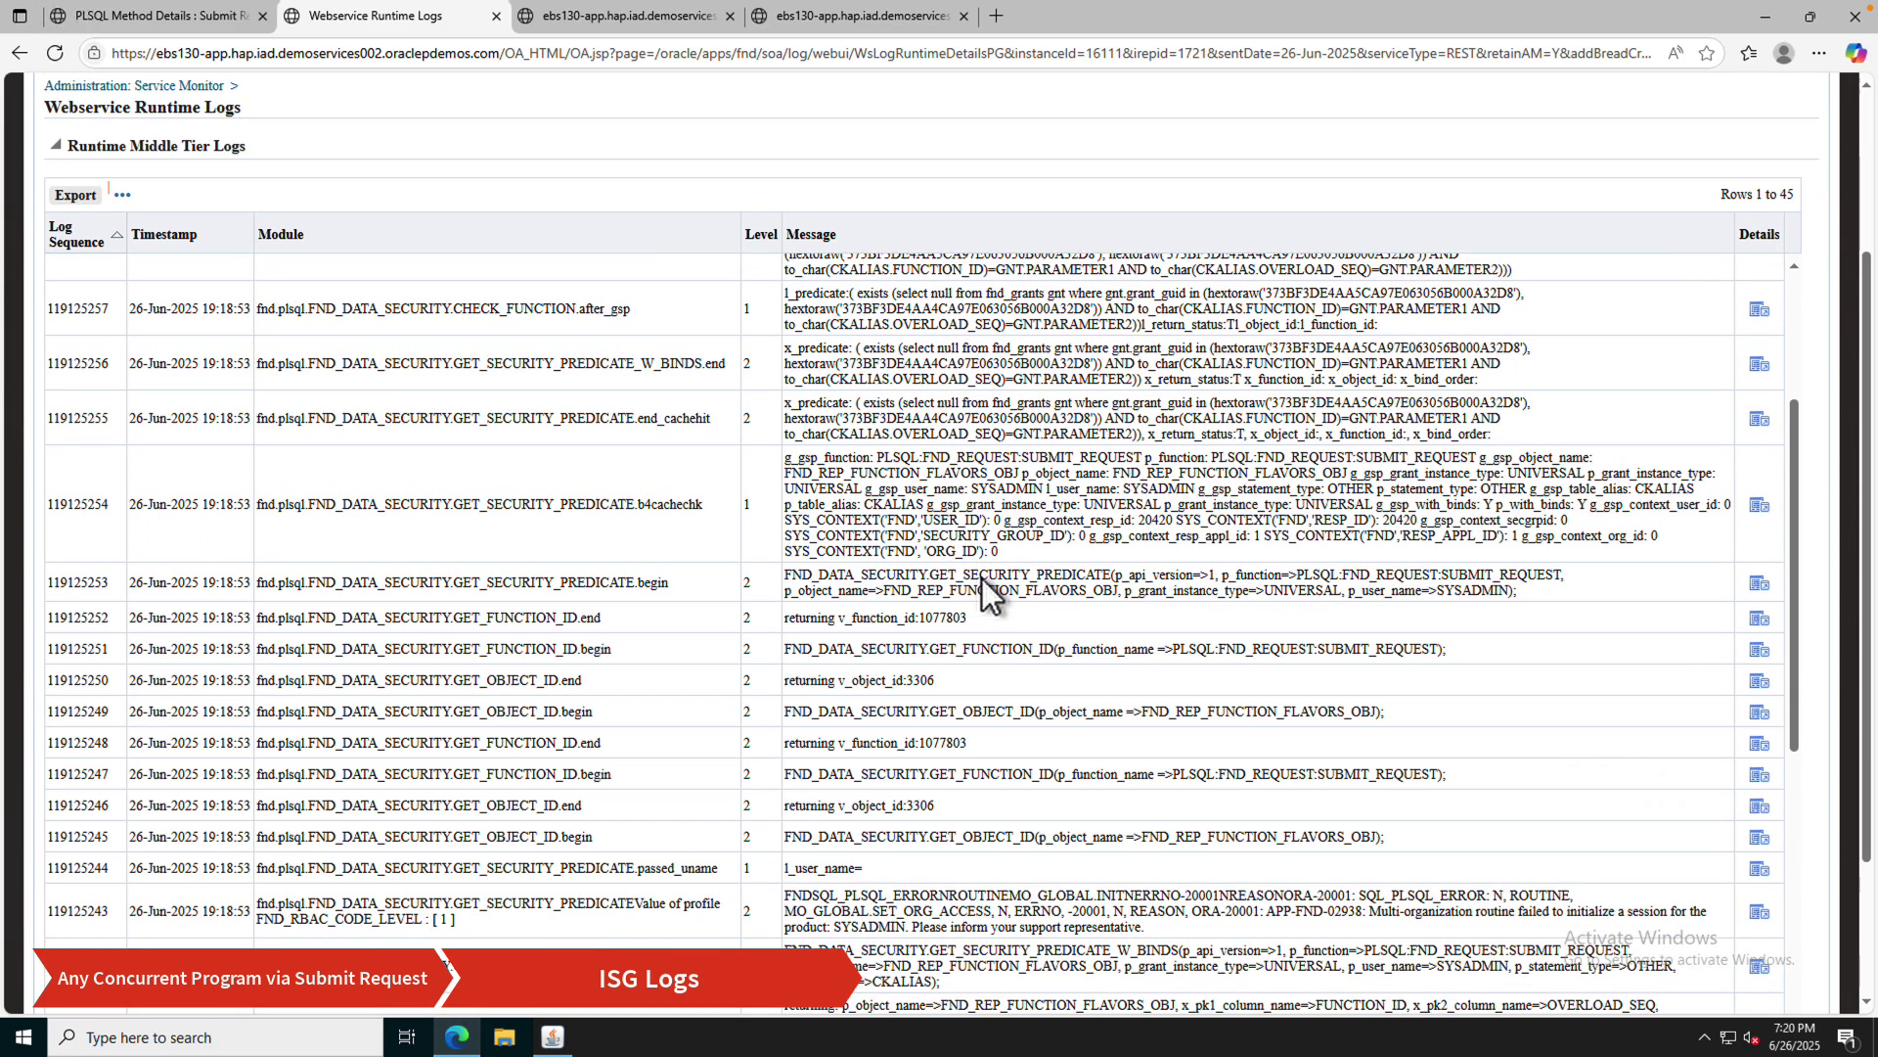
pyautogui.scroll(-3, 953, 673)
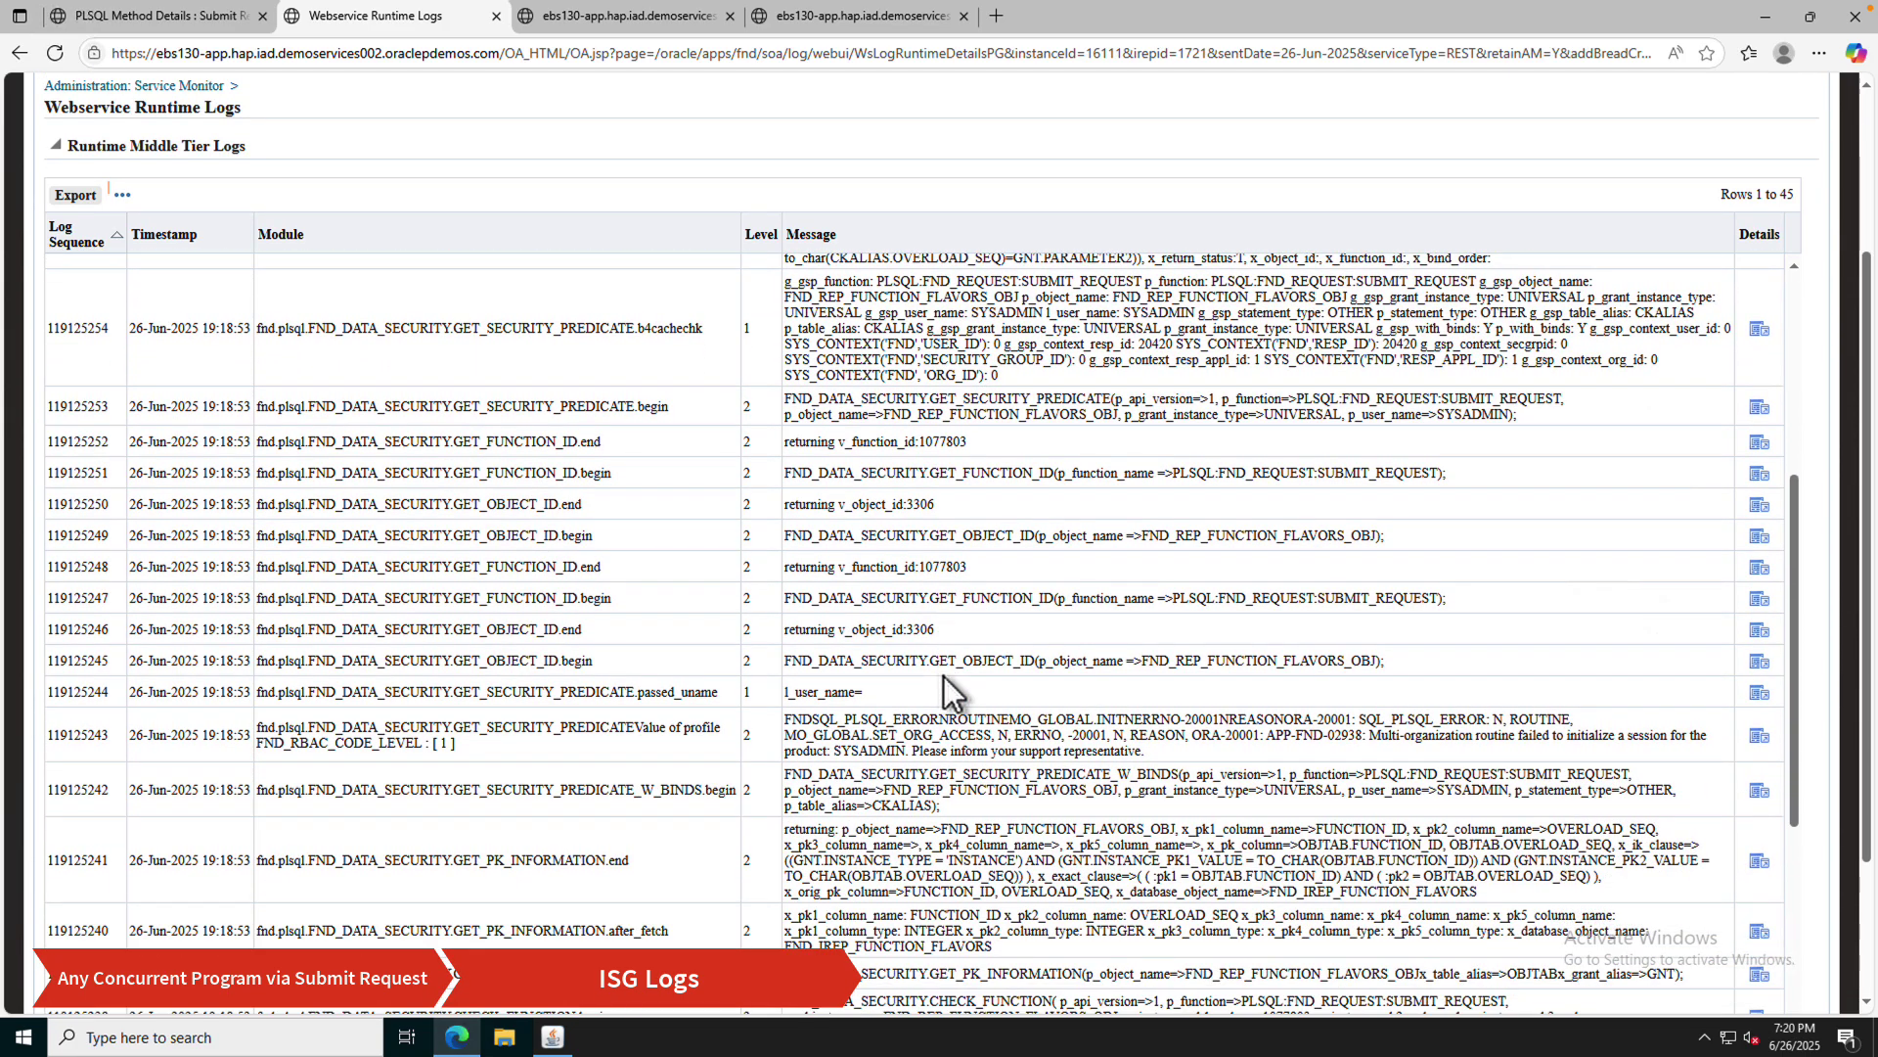
pyautogui.scroll(-1, 945, 674)
pyautogui.scroll(-3, 941, 672)
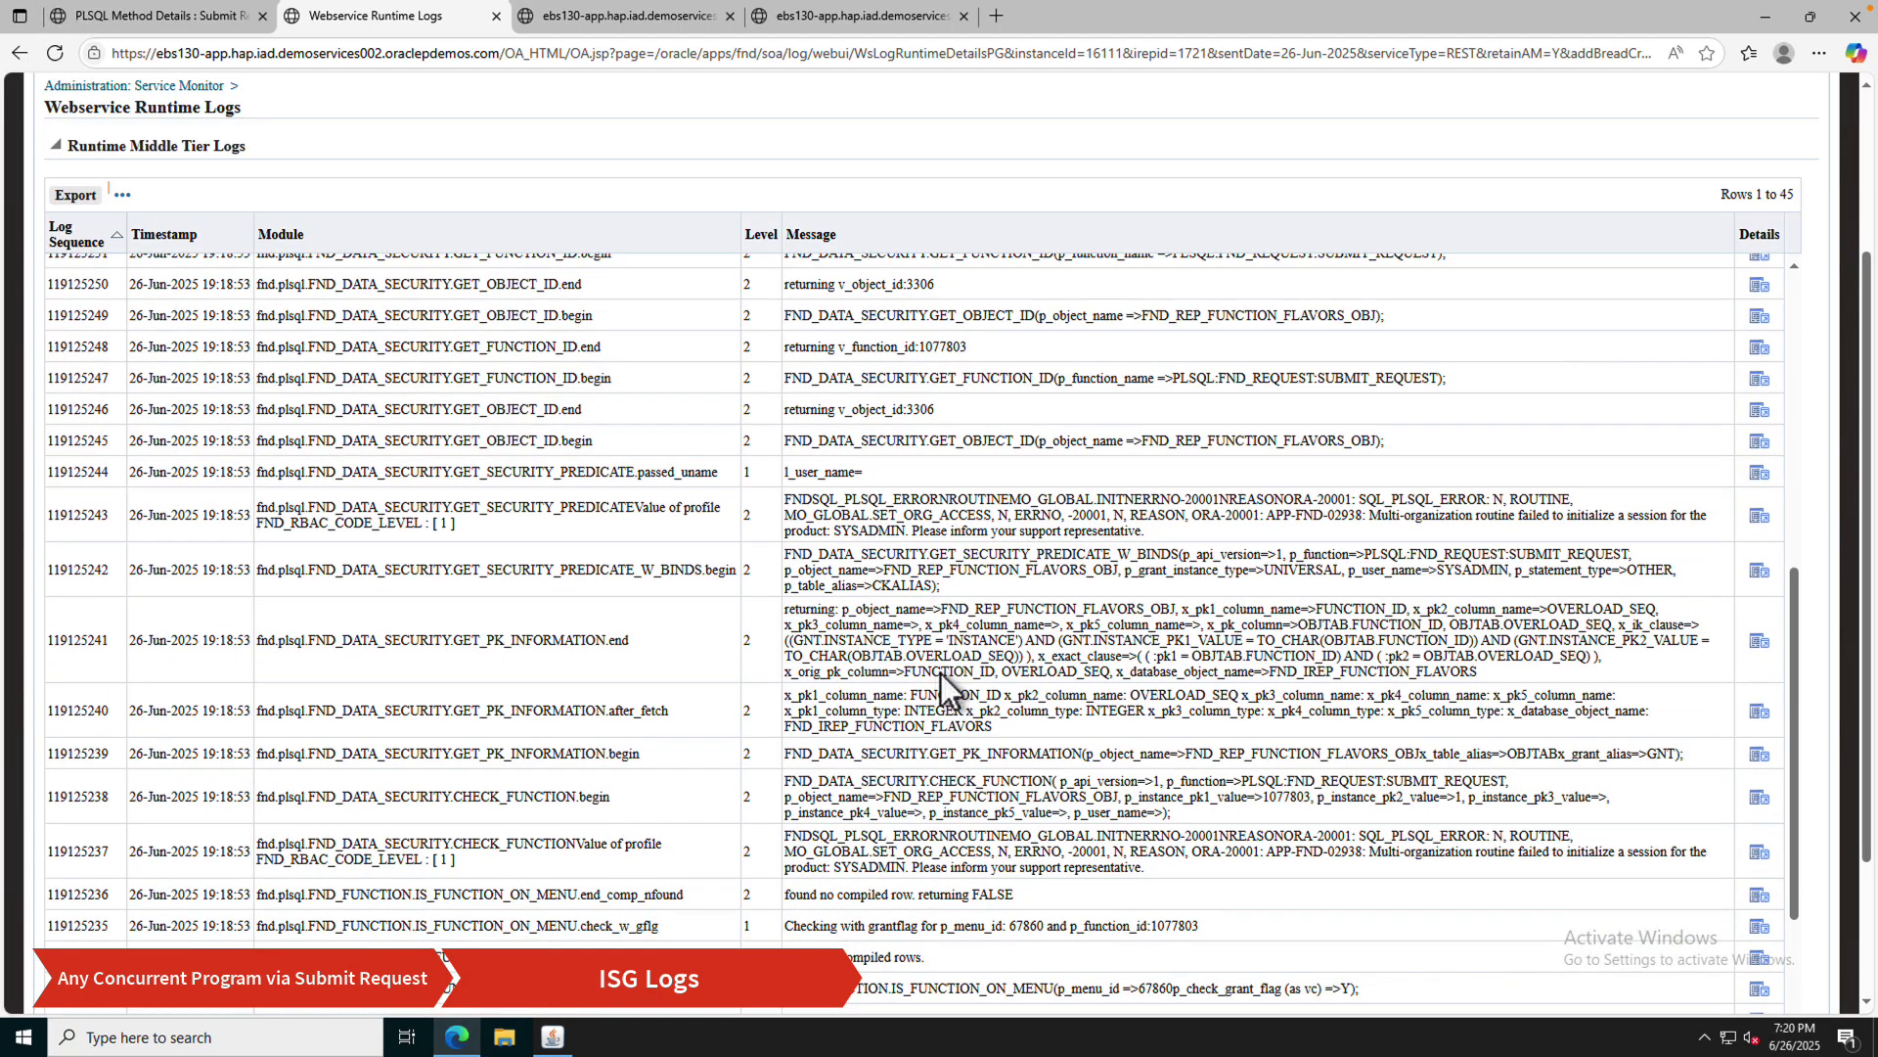
pyautogui.scroll(-4, 941, 672)
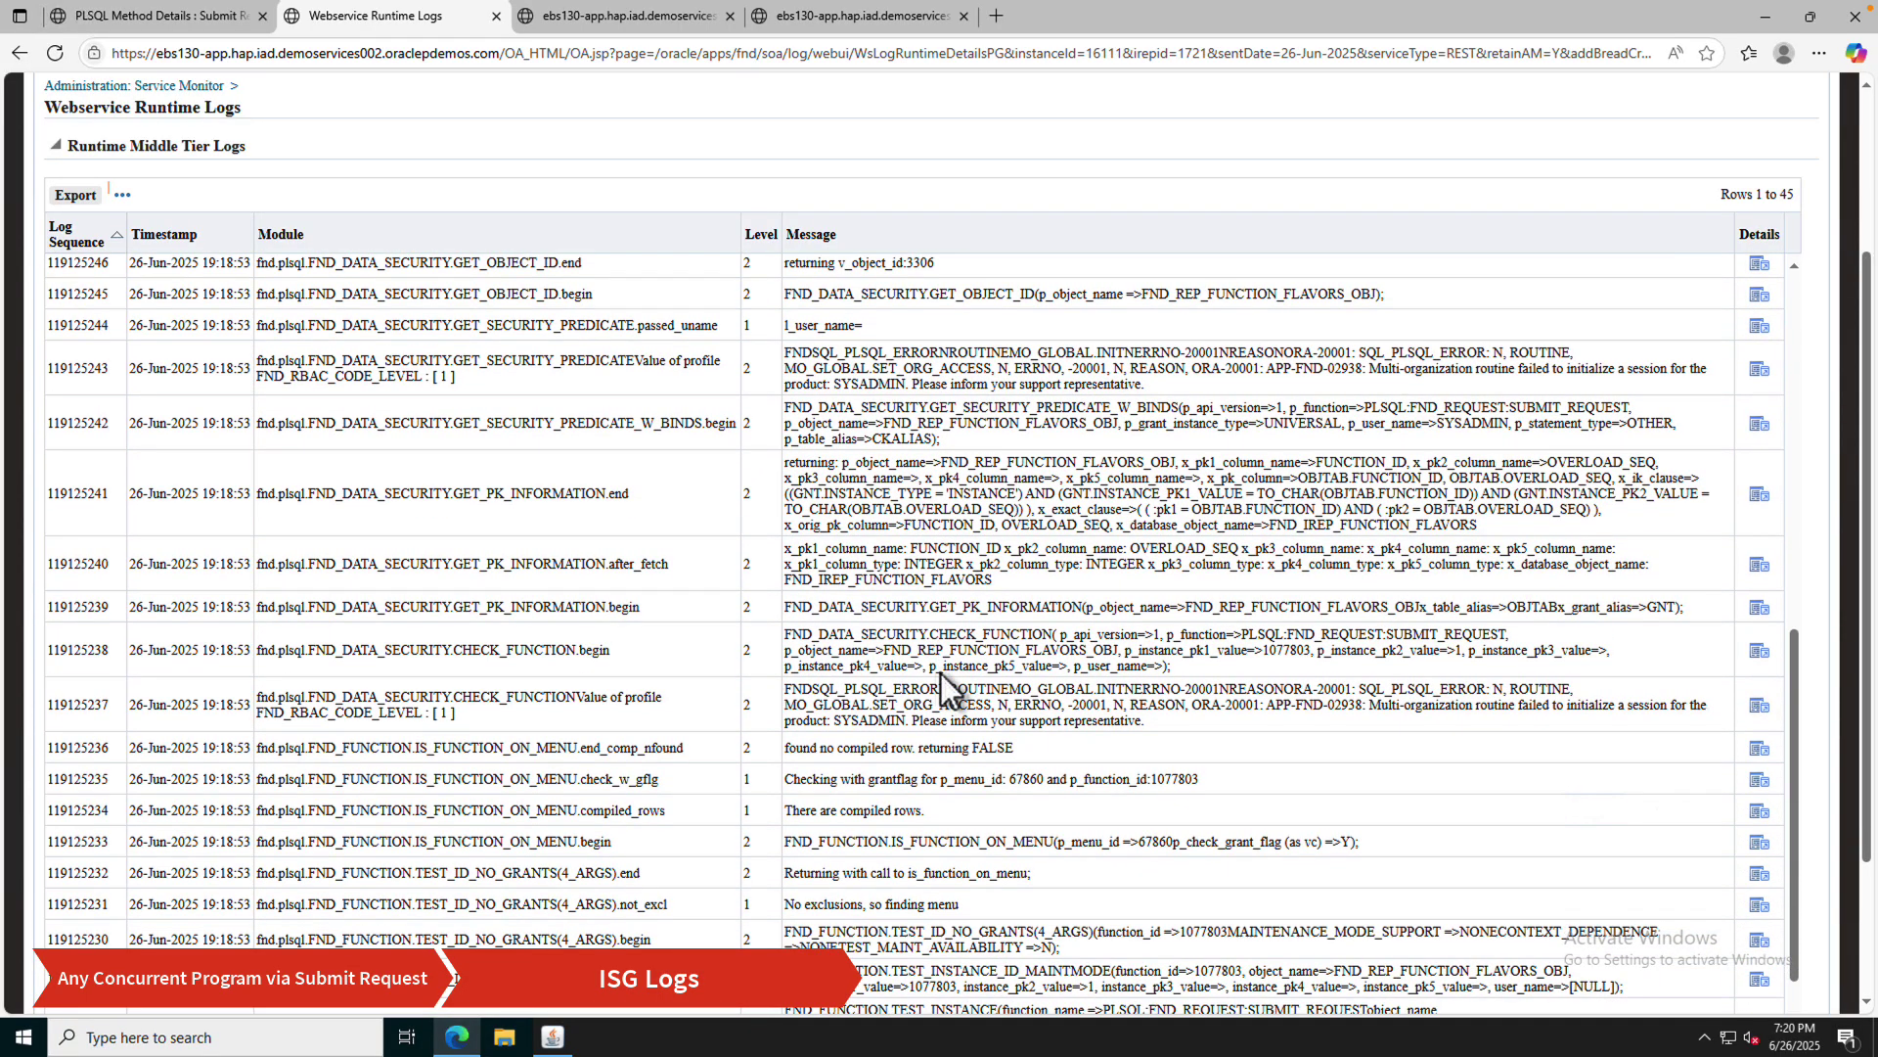
pyautogui.scroll(-5, 941, 672)
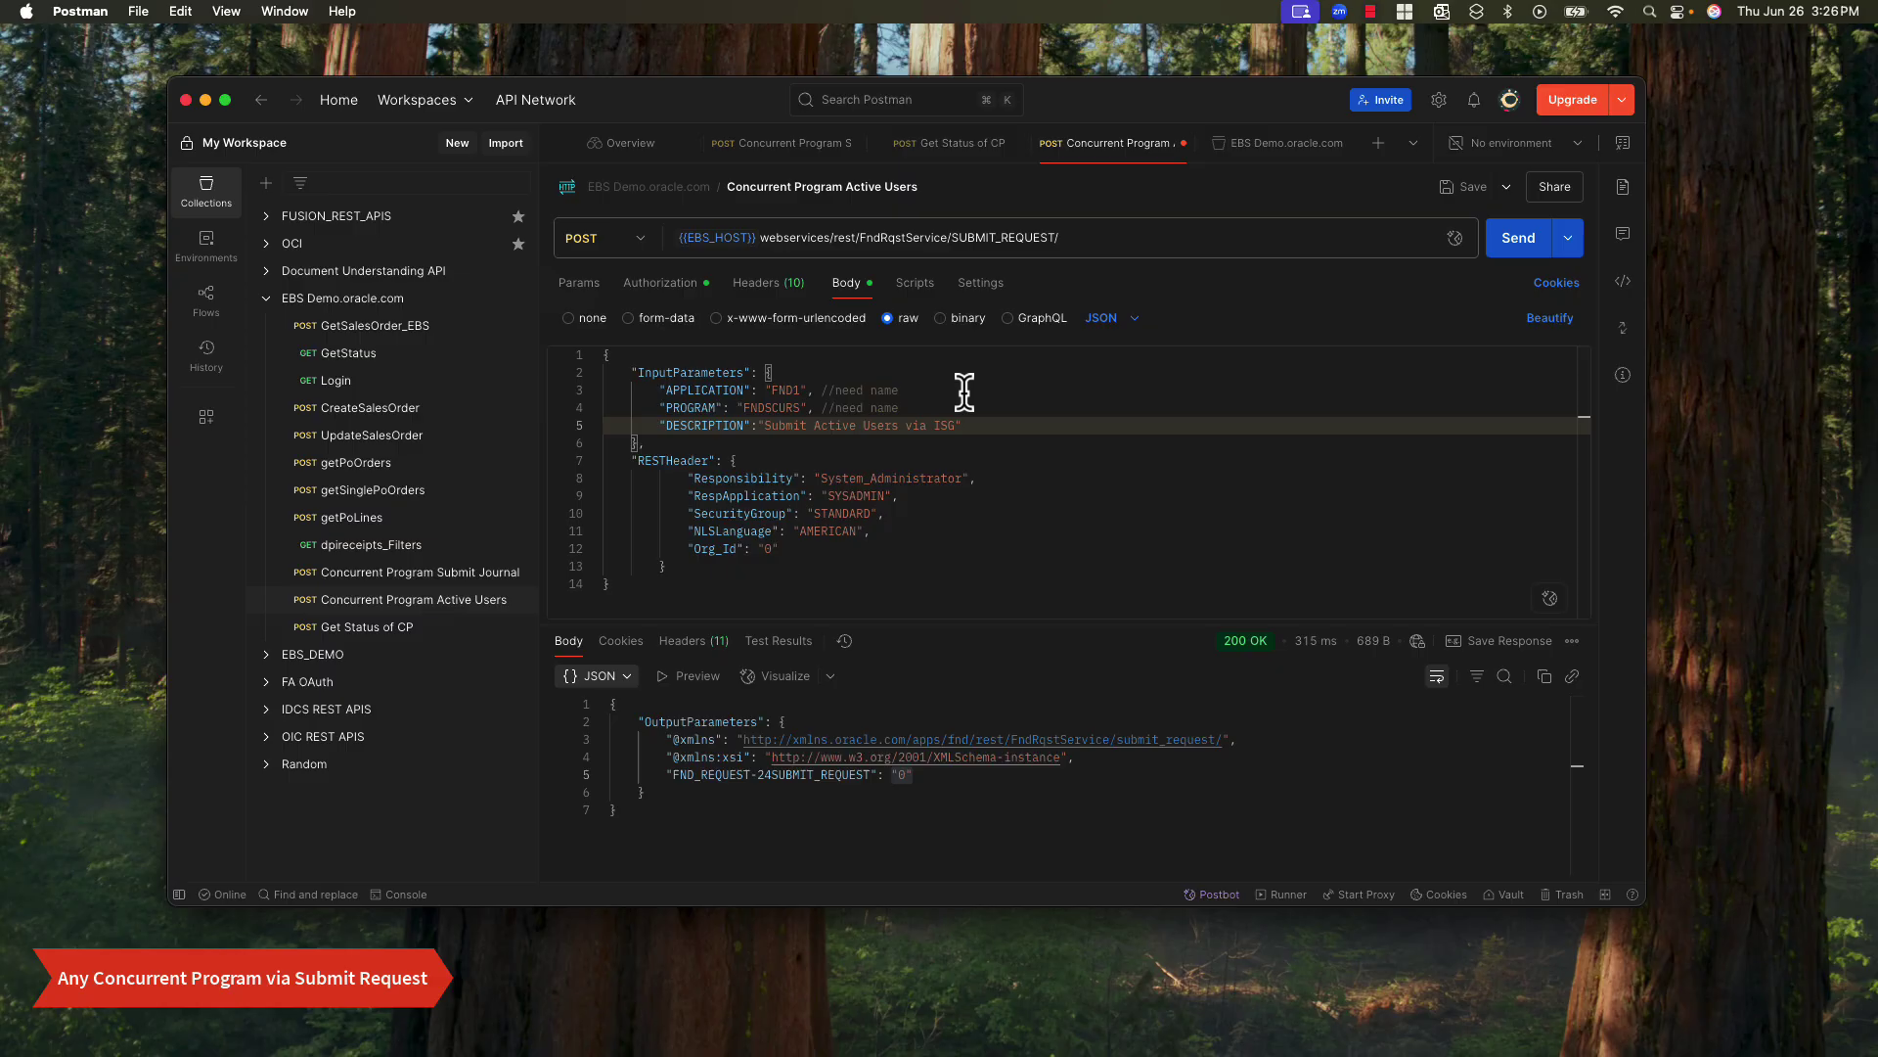
# - Change APPLICATION from FND1 back to FND and resend, getting request ID 28762494
pyautogui.click(800, 390)
pyautogui.press('BackSpace')
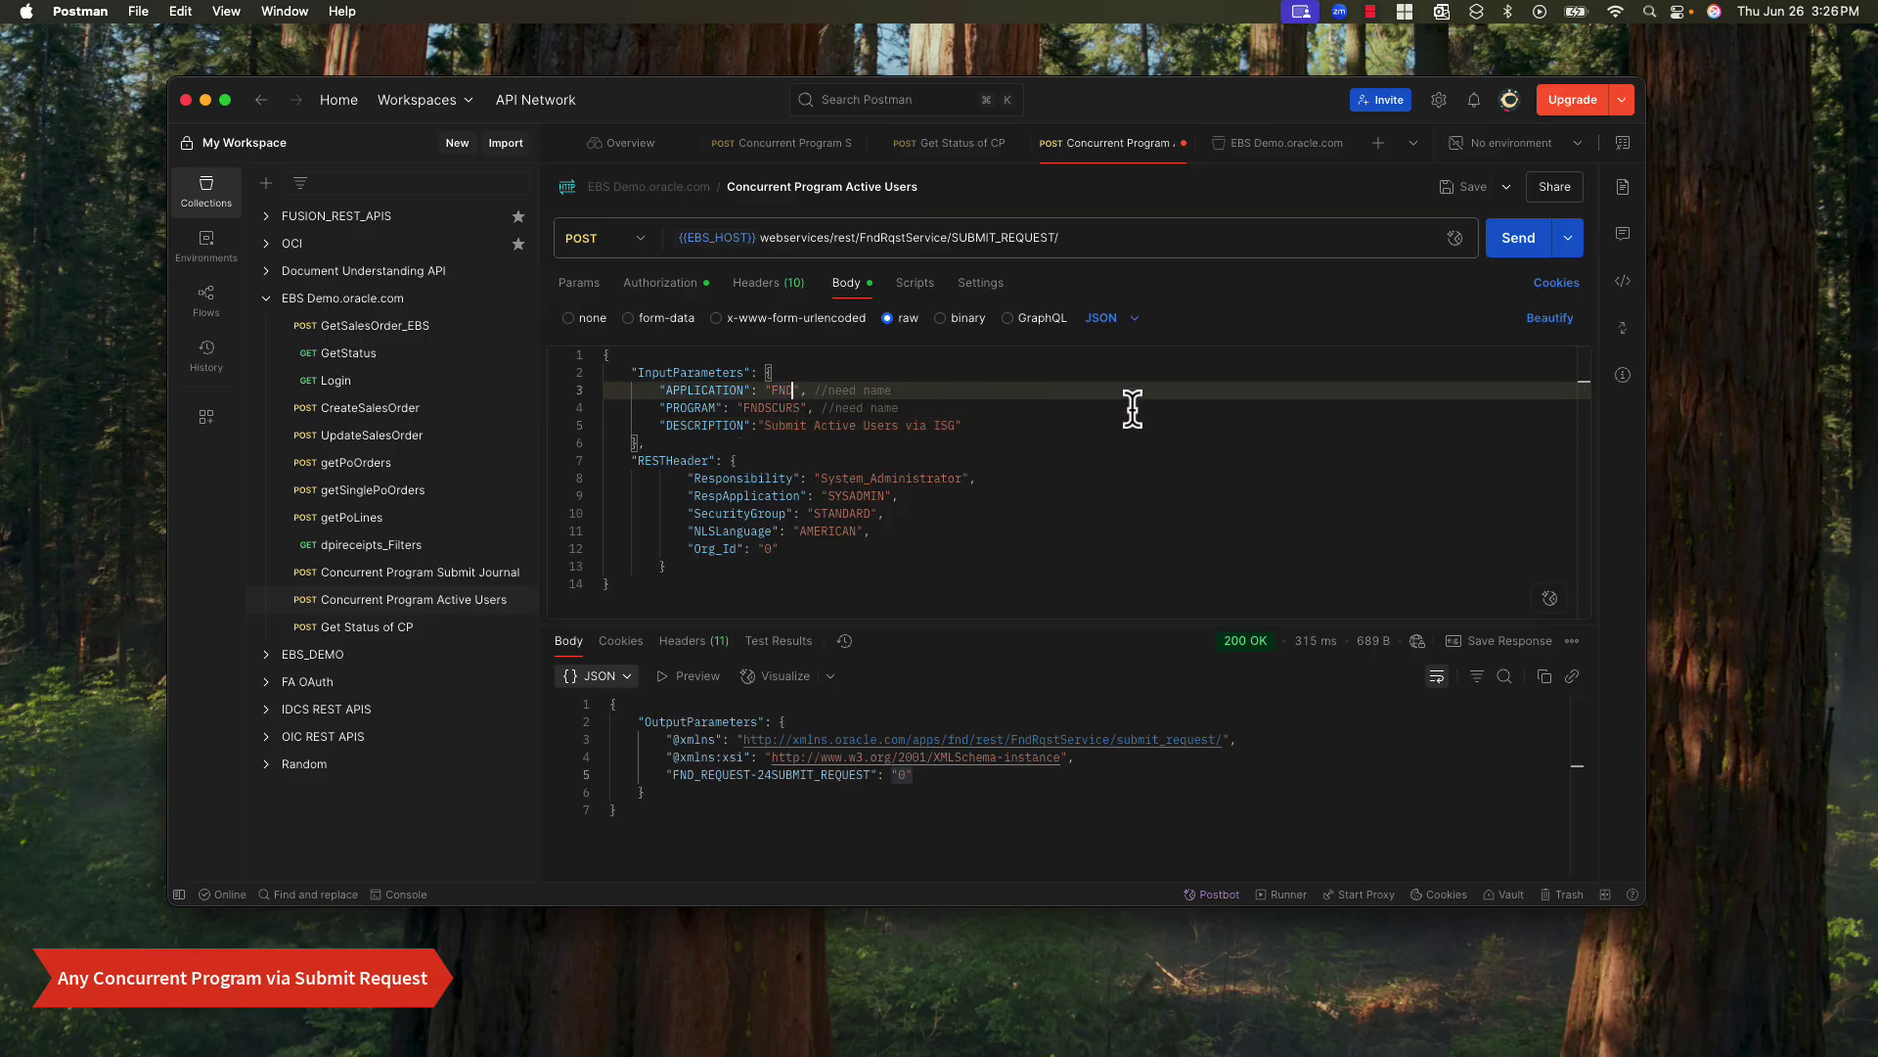
pyautogui.click(1514, 245)
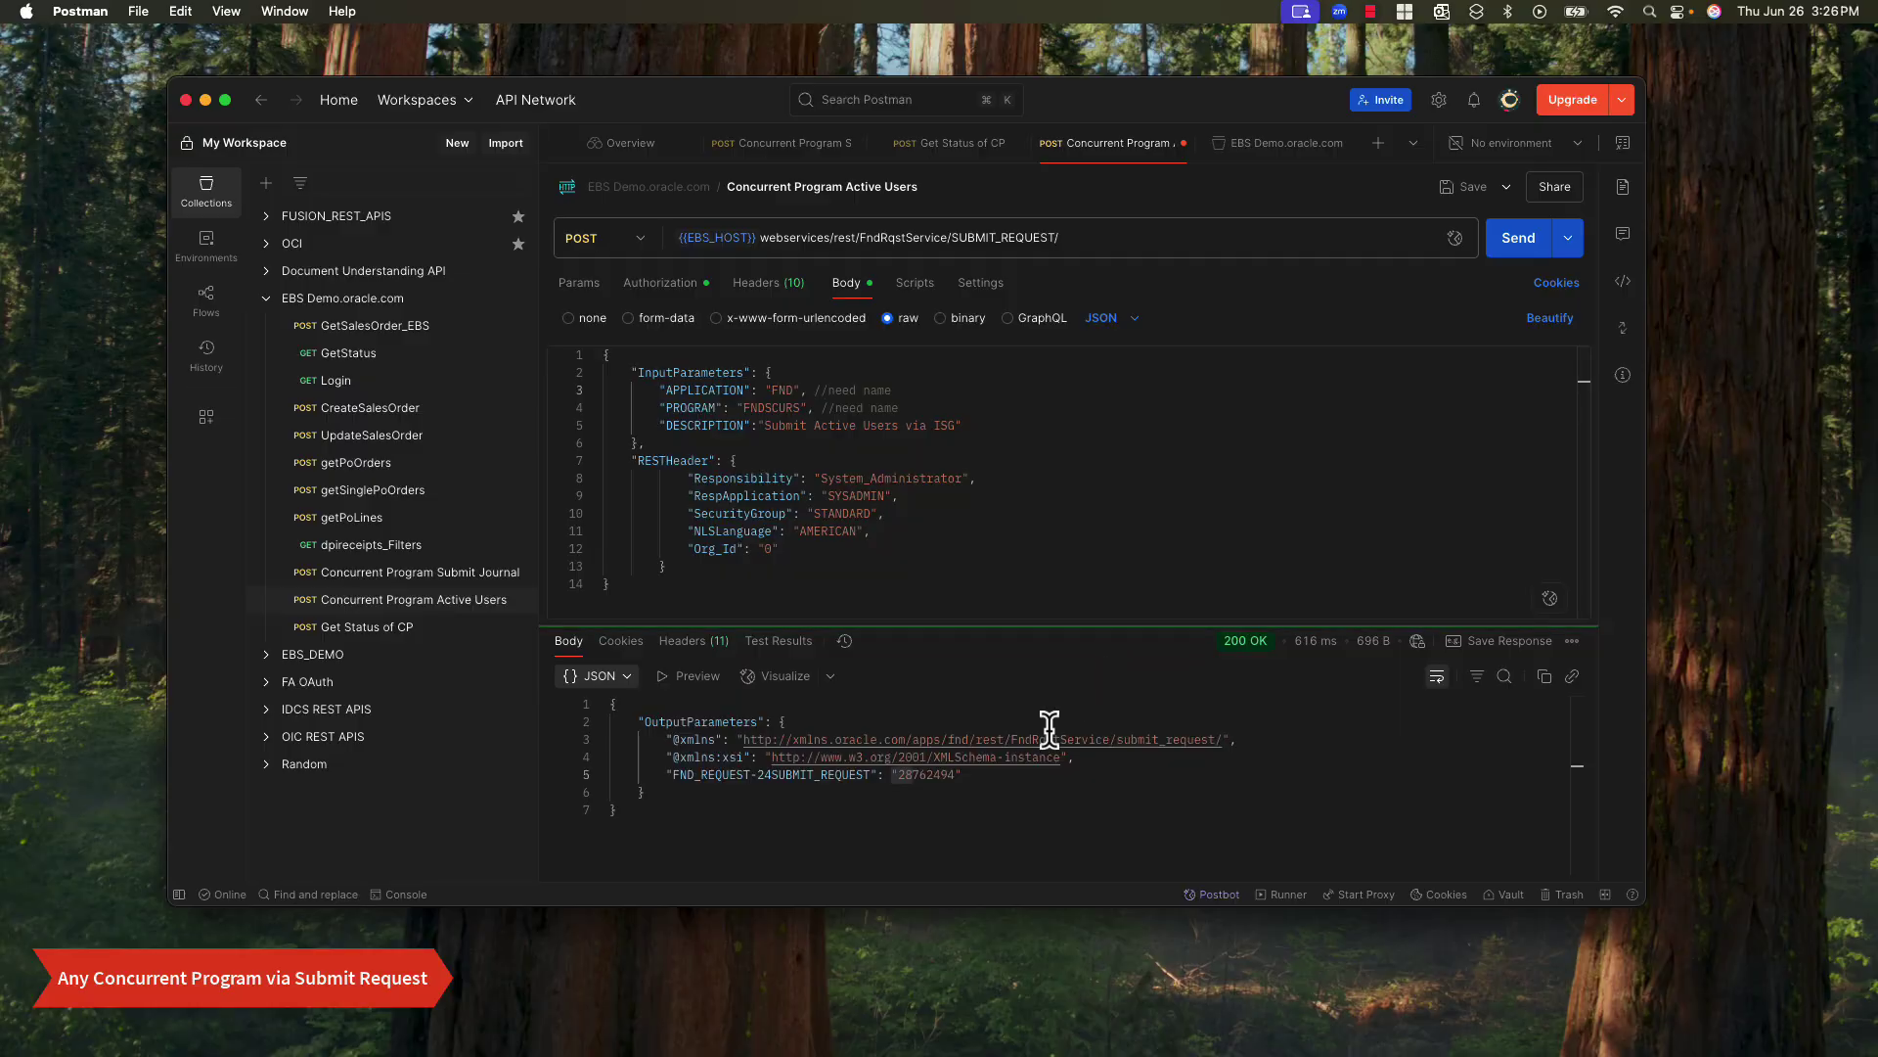
pyautogui.doubleClick(937, 775)
pyautogui.hotkey('ctrl', 'c')
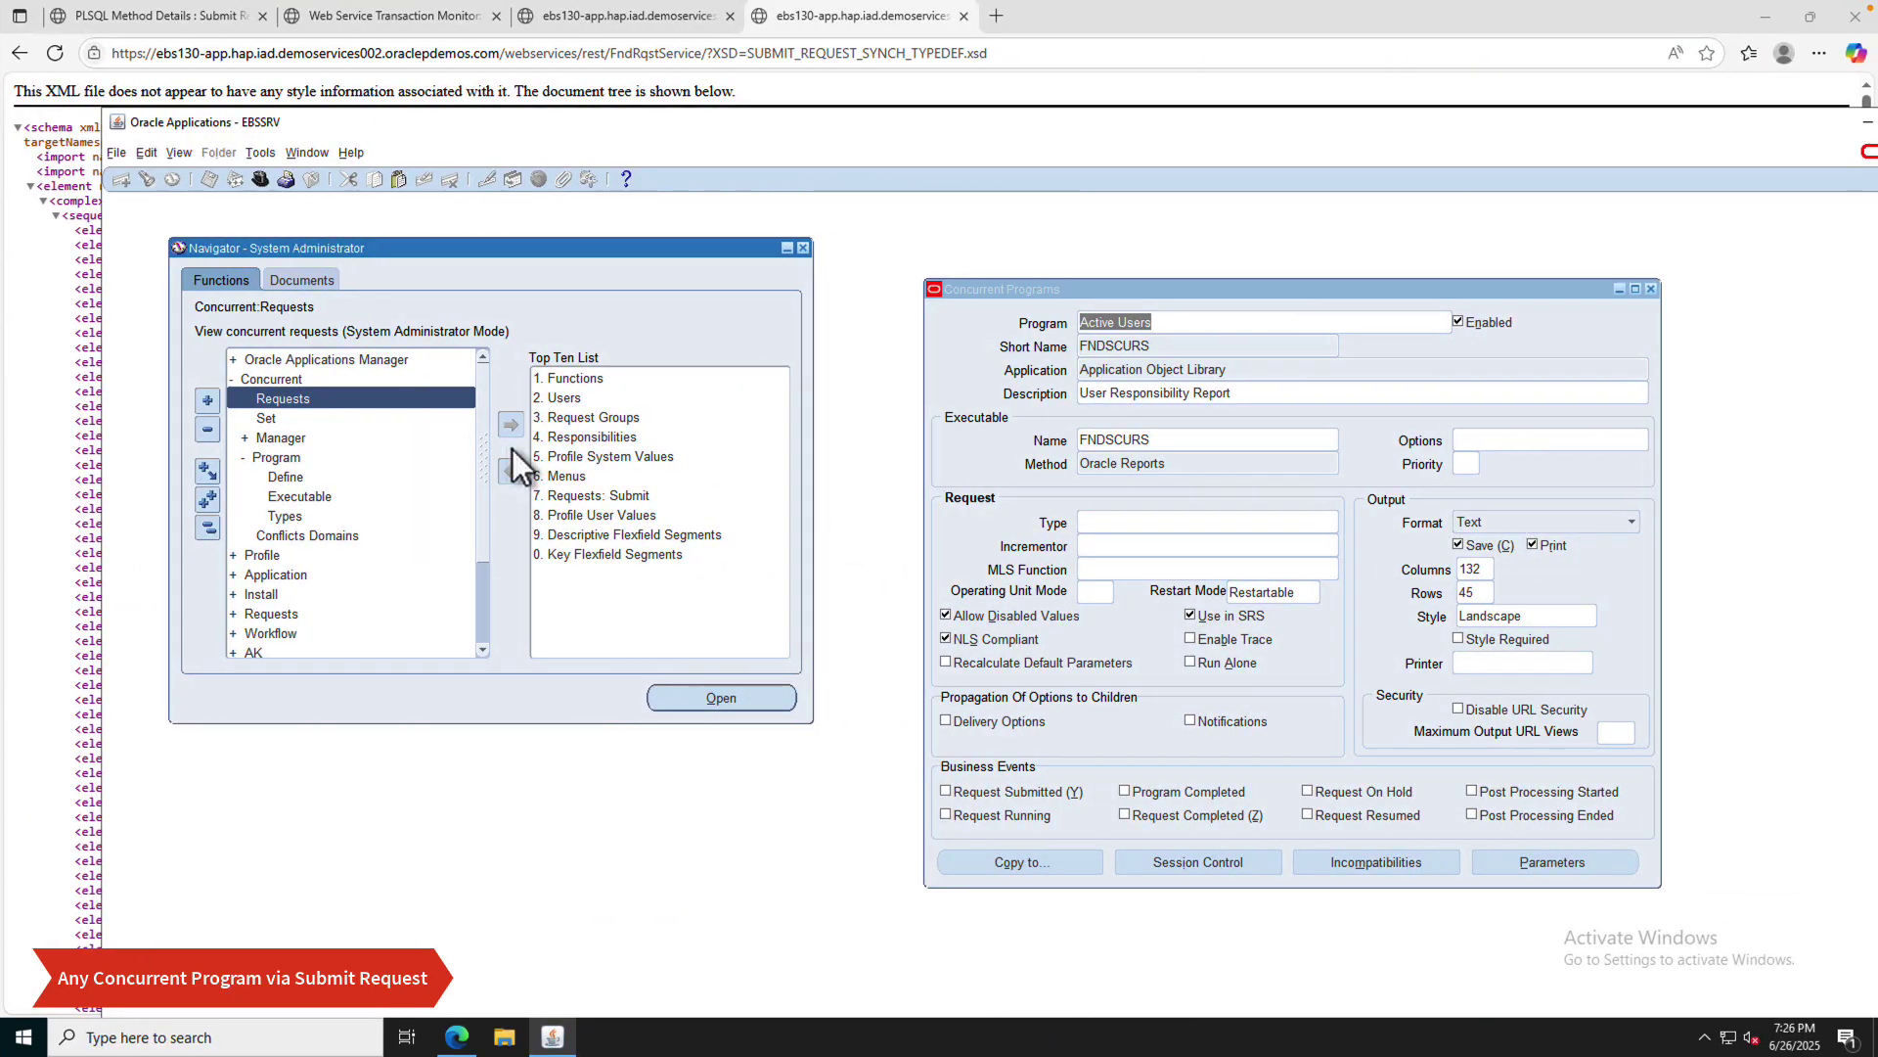
# - Search Specific Requests for request ID 28762494 to confirm it completed Normal
pyautogui.doubleClick(279, 397)
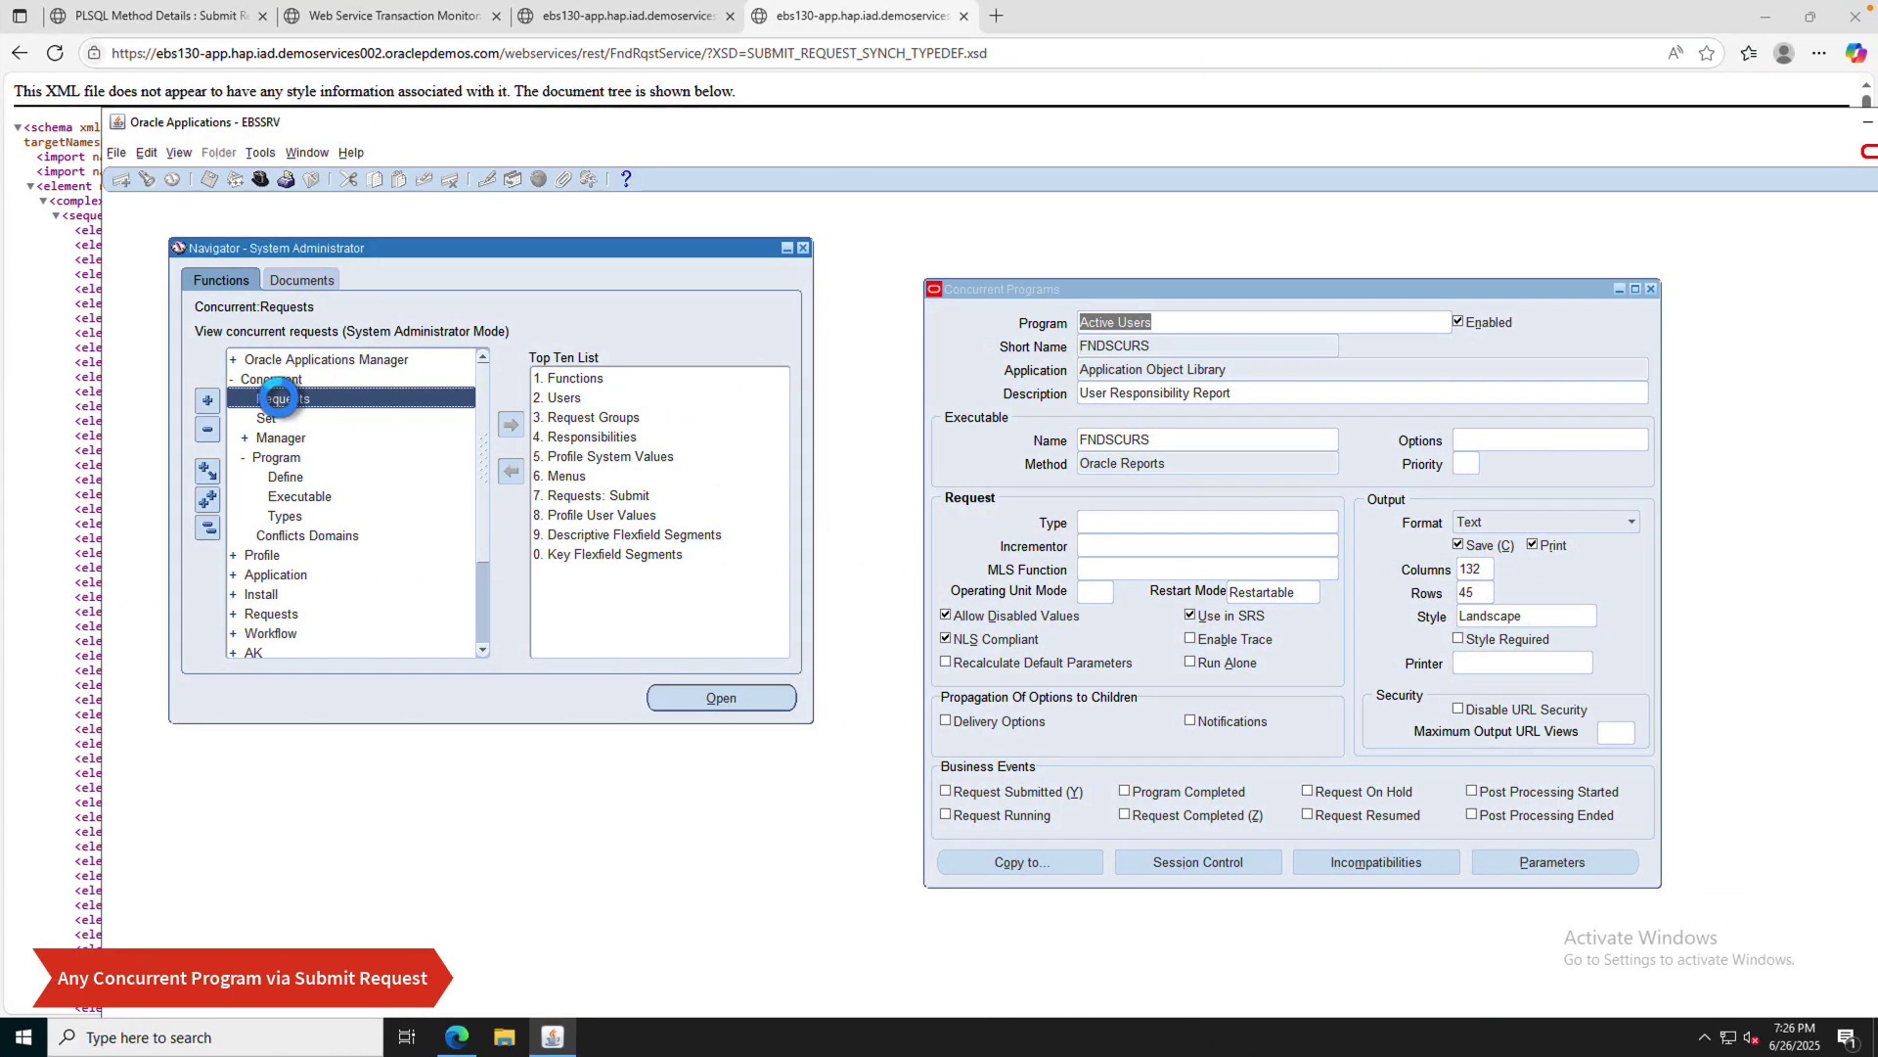
pyautogui.click(285, 349)
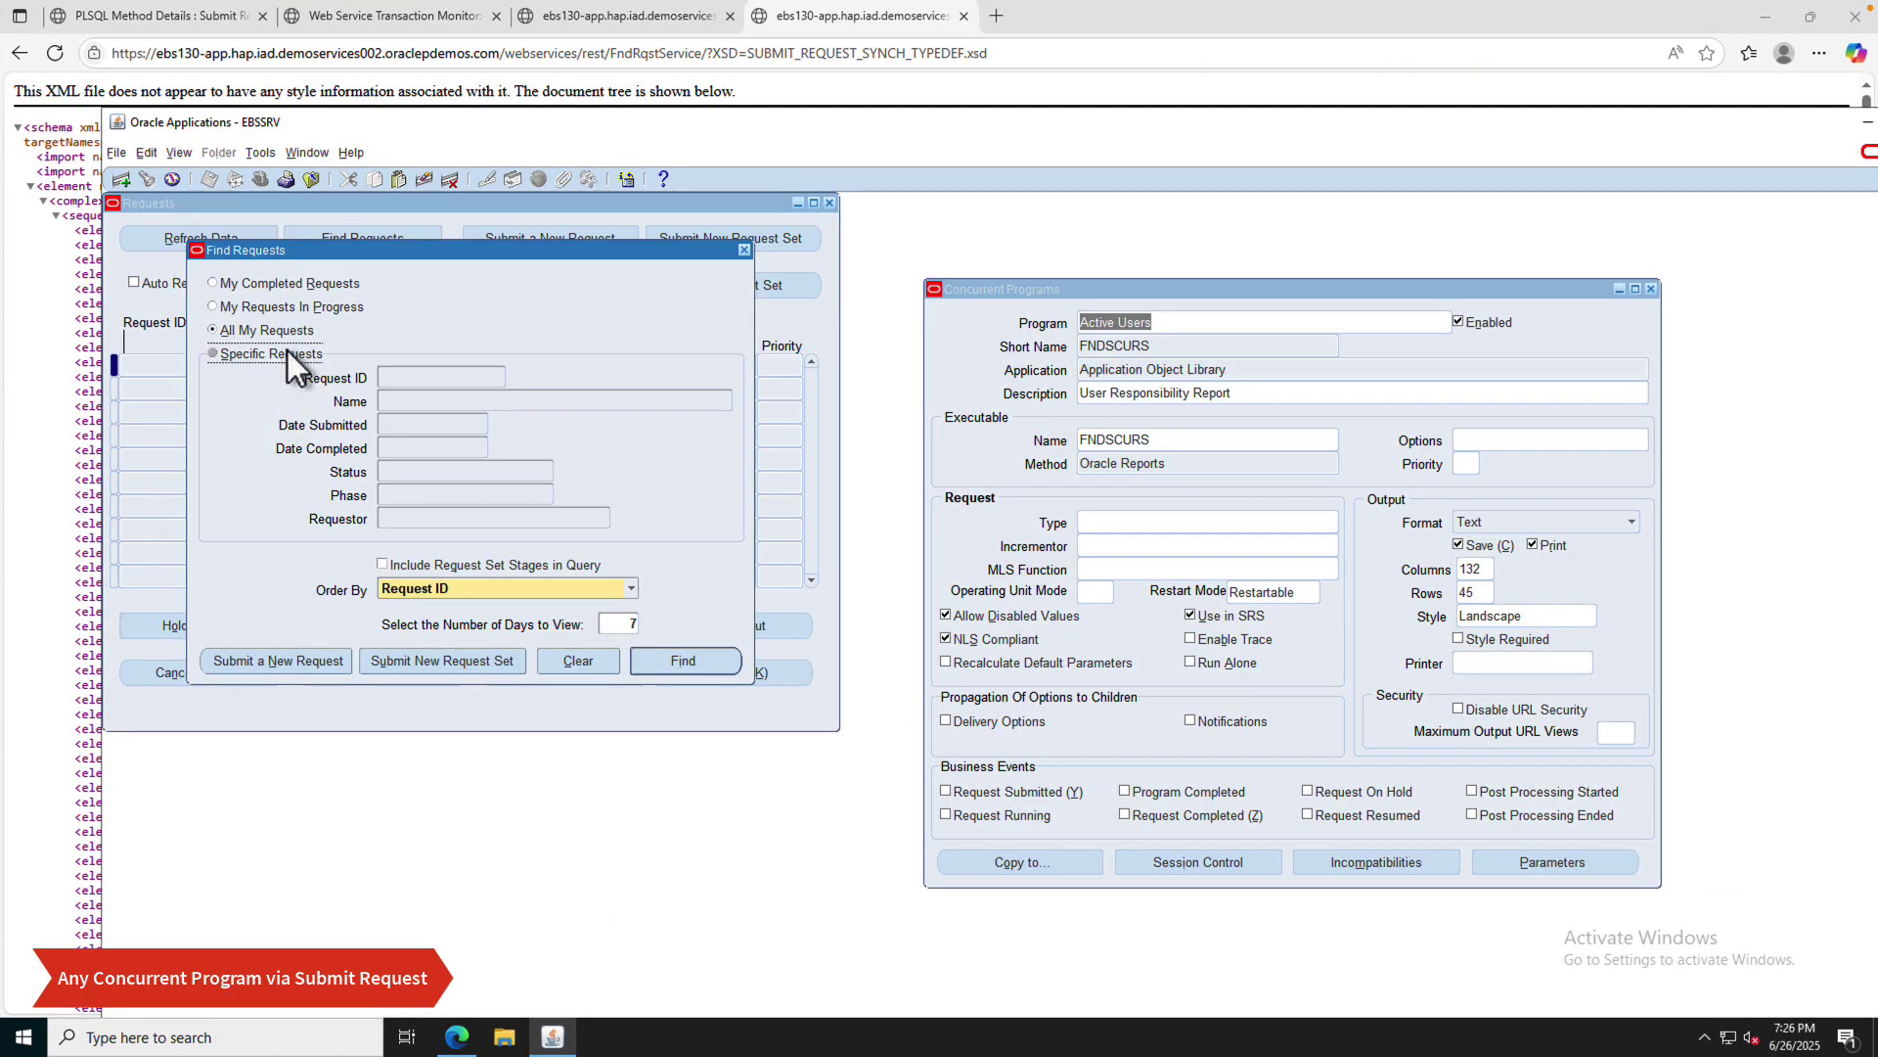
pyautogui.click(463, 373)
pyautogui.hotkey('ctrl', 'v')
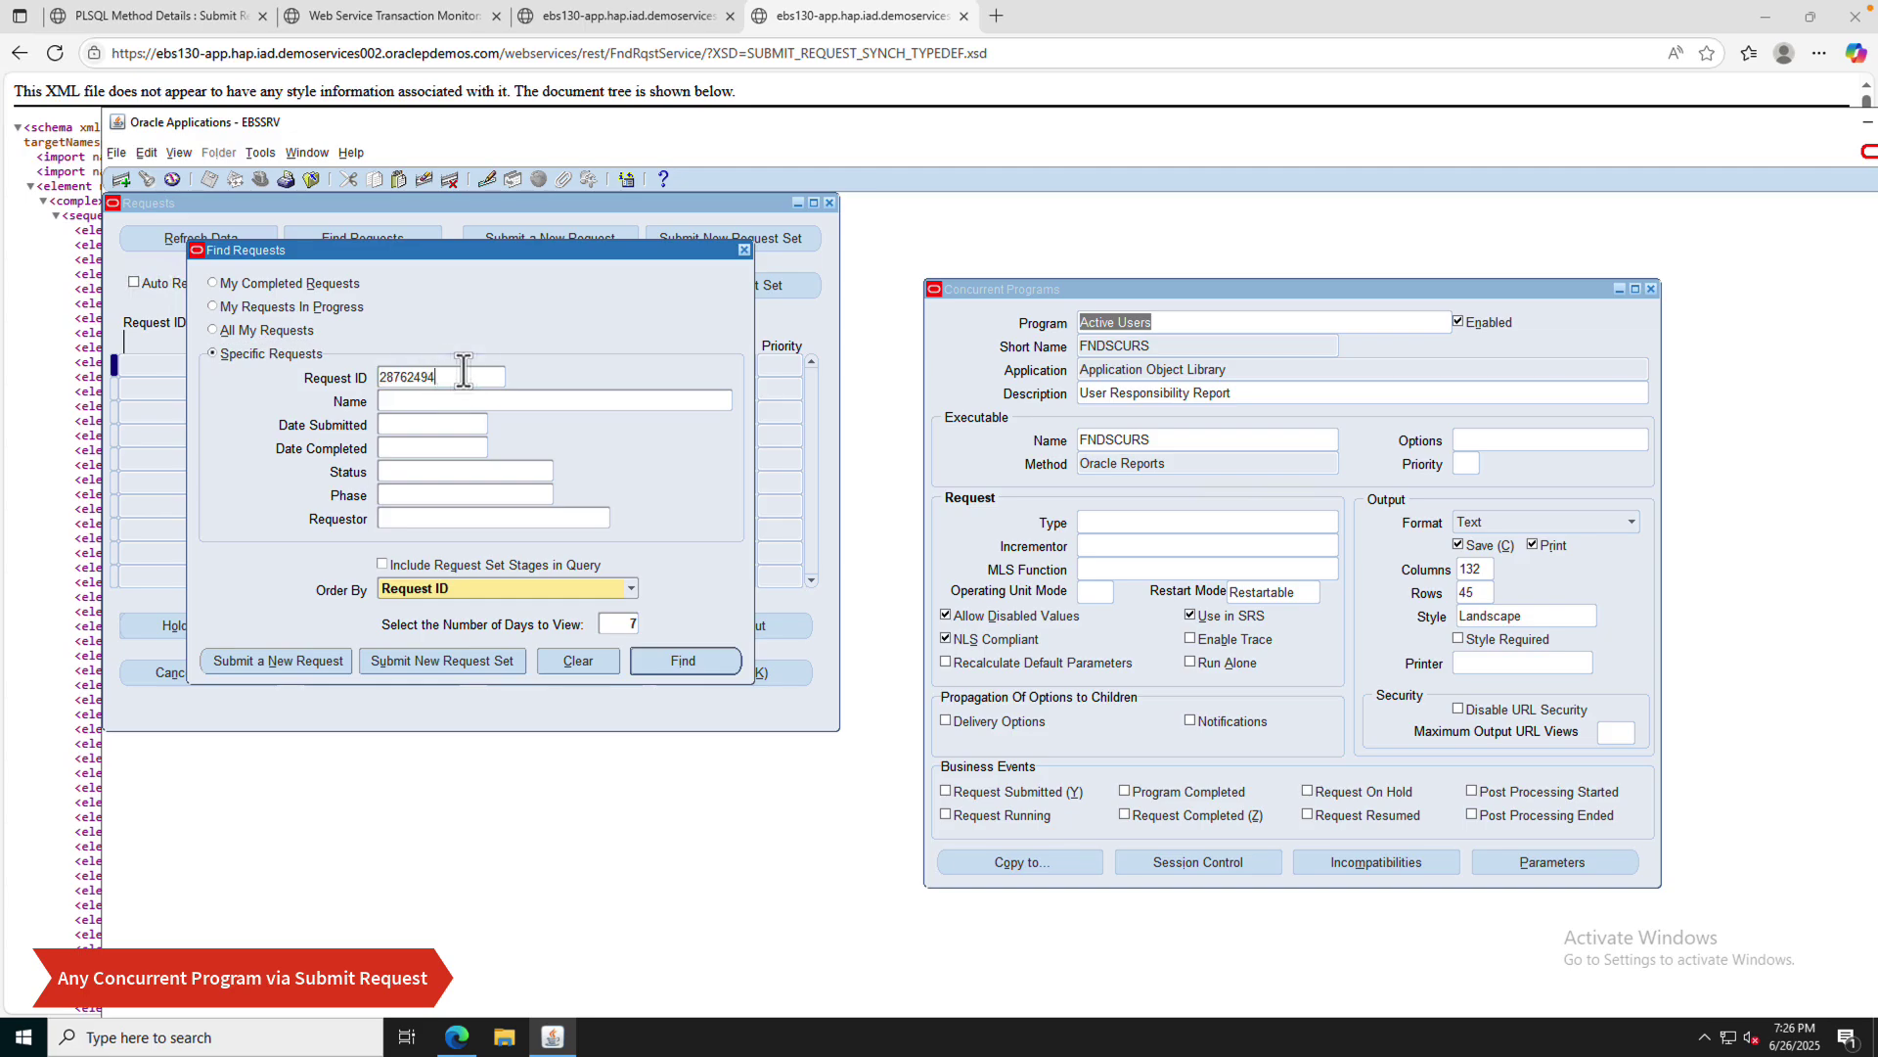
pyautogui.click(670, 650)
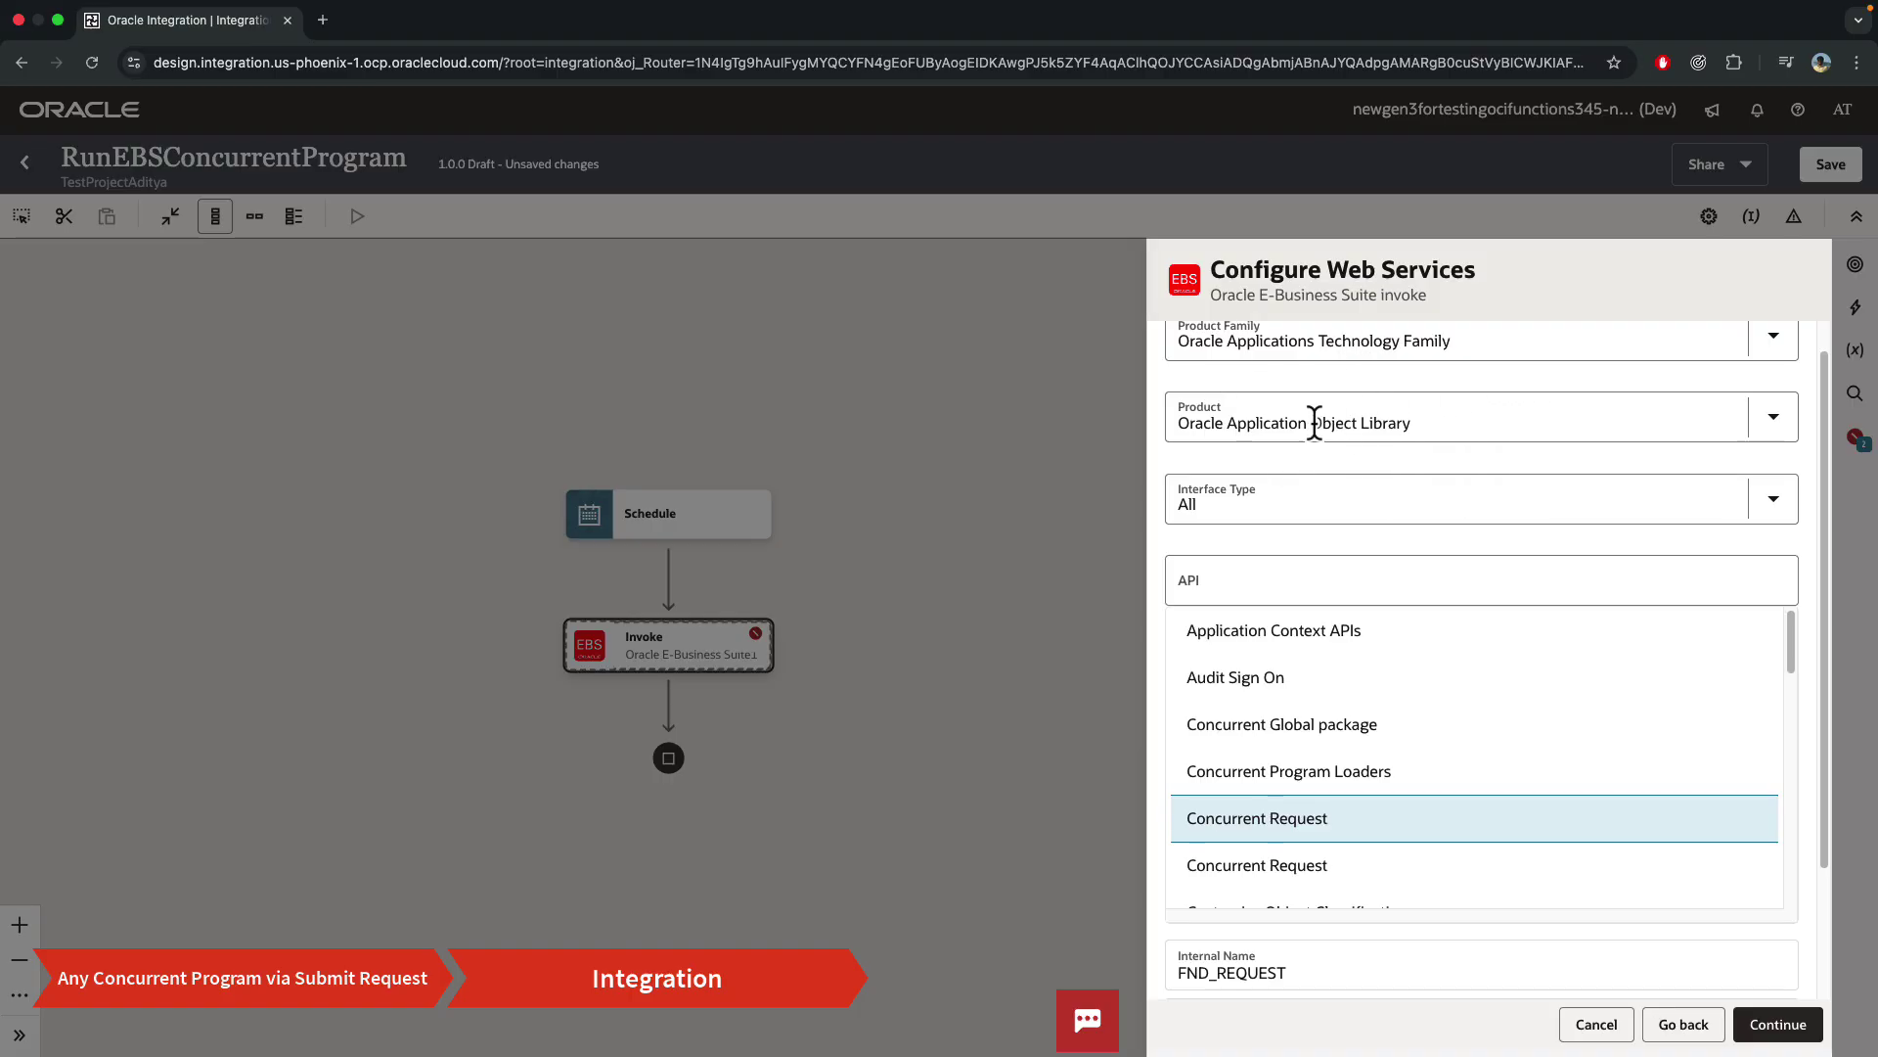
# - Choose the FND_REQUEST Submit Request operation in the EBS adapter wizard and finish the invoke
pyautogui.scroll(-2, 1398, 541)
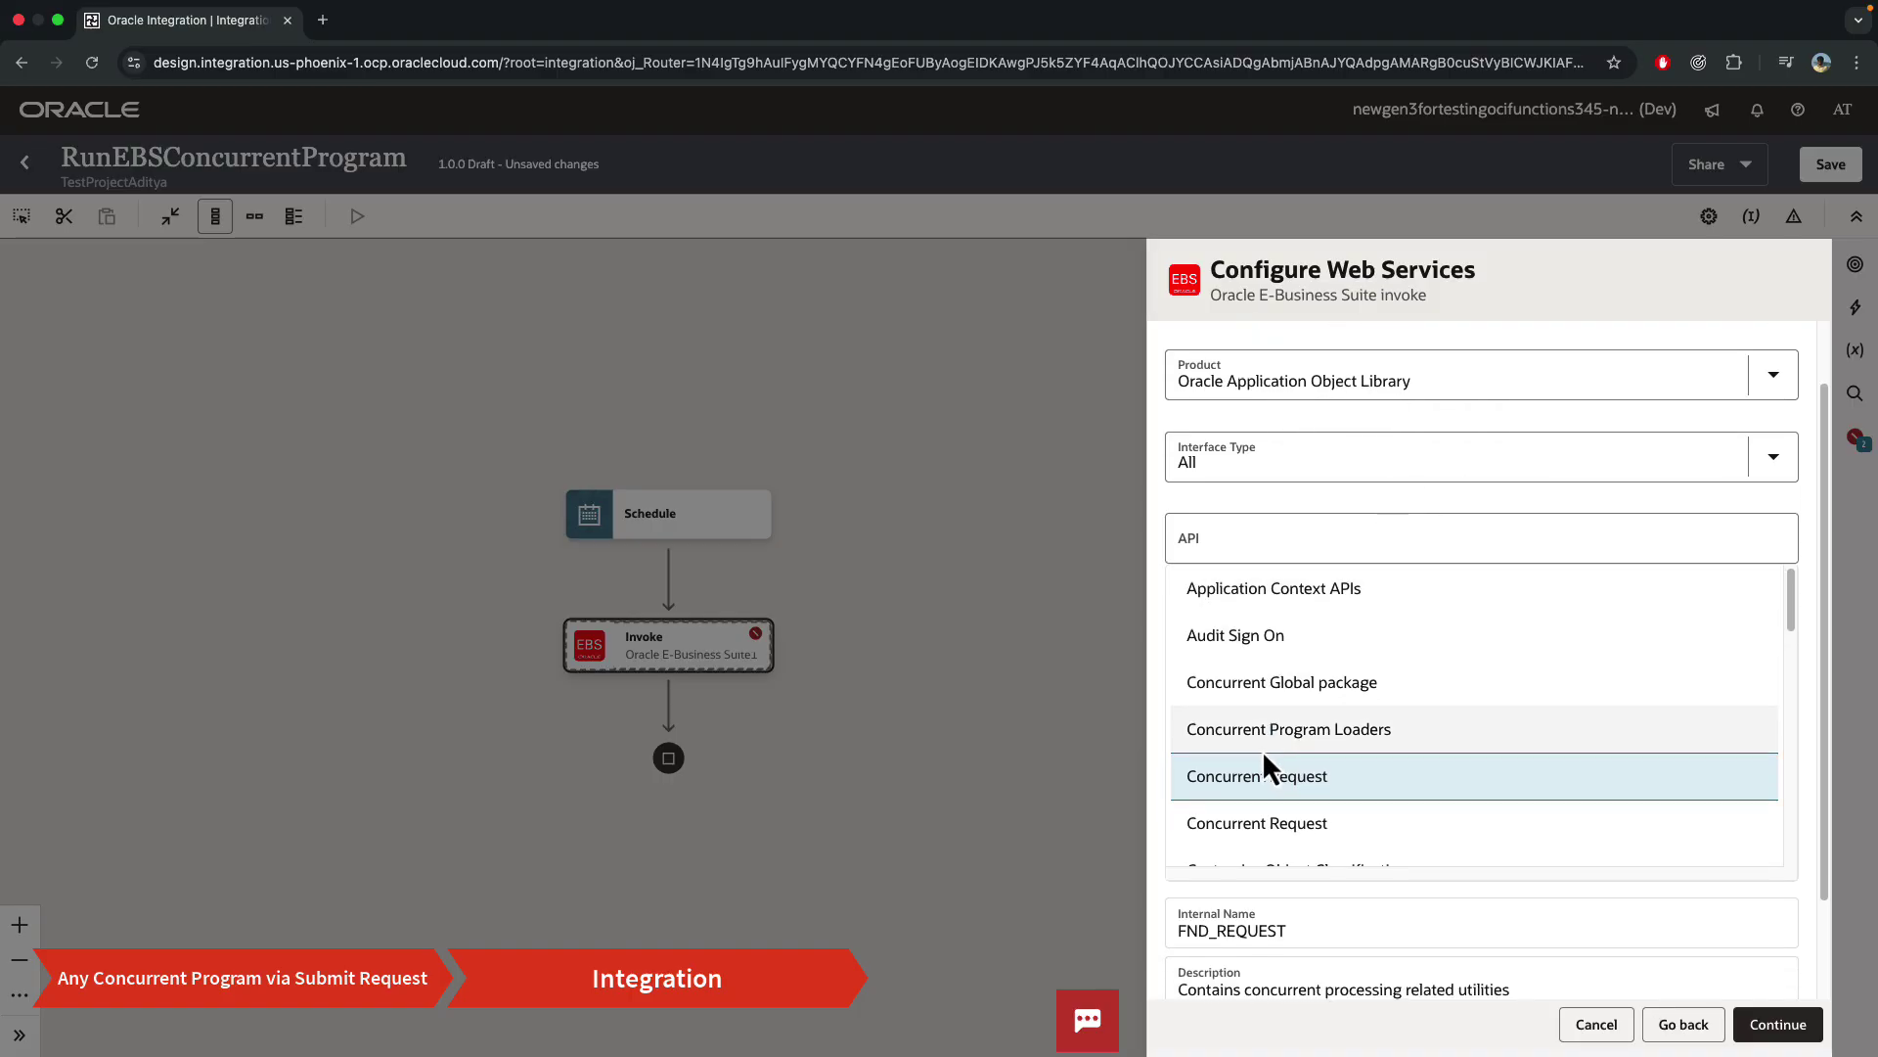
pyautogui.scroll(-1, 1444, 506)
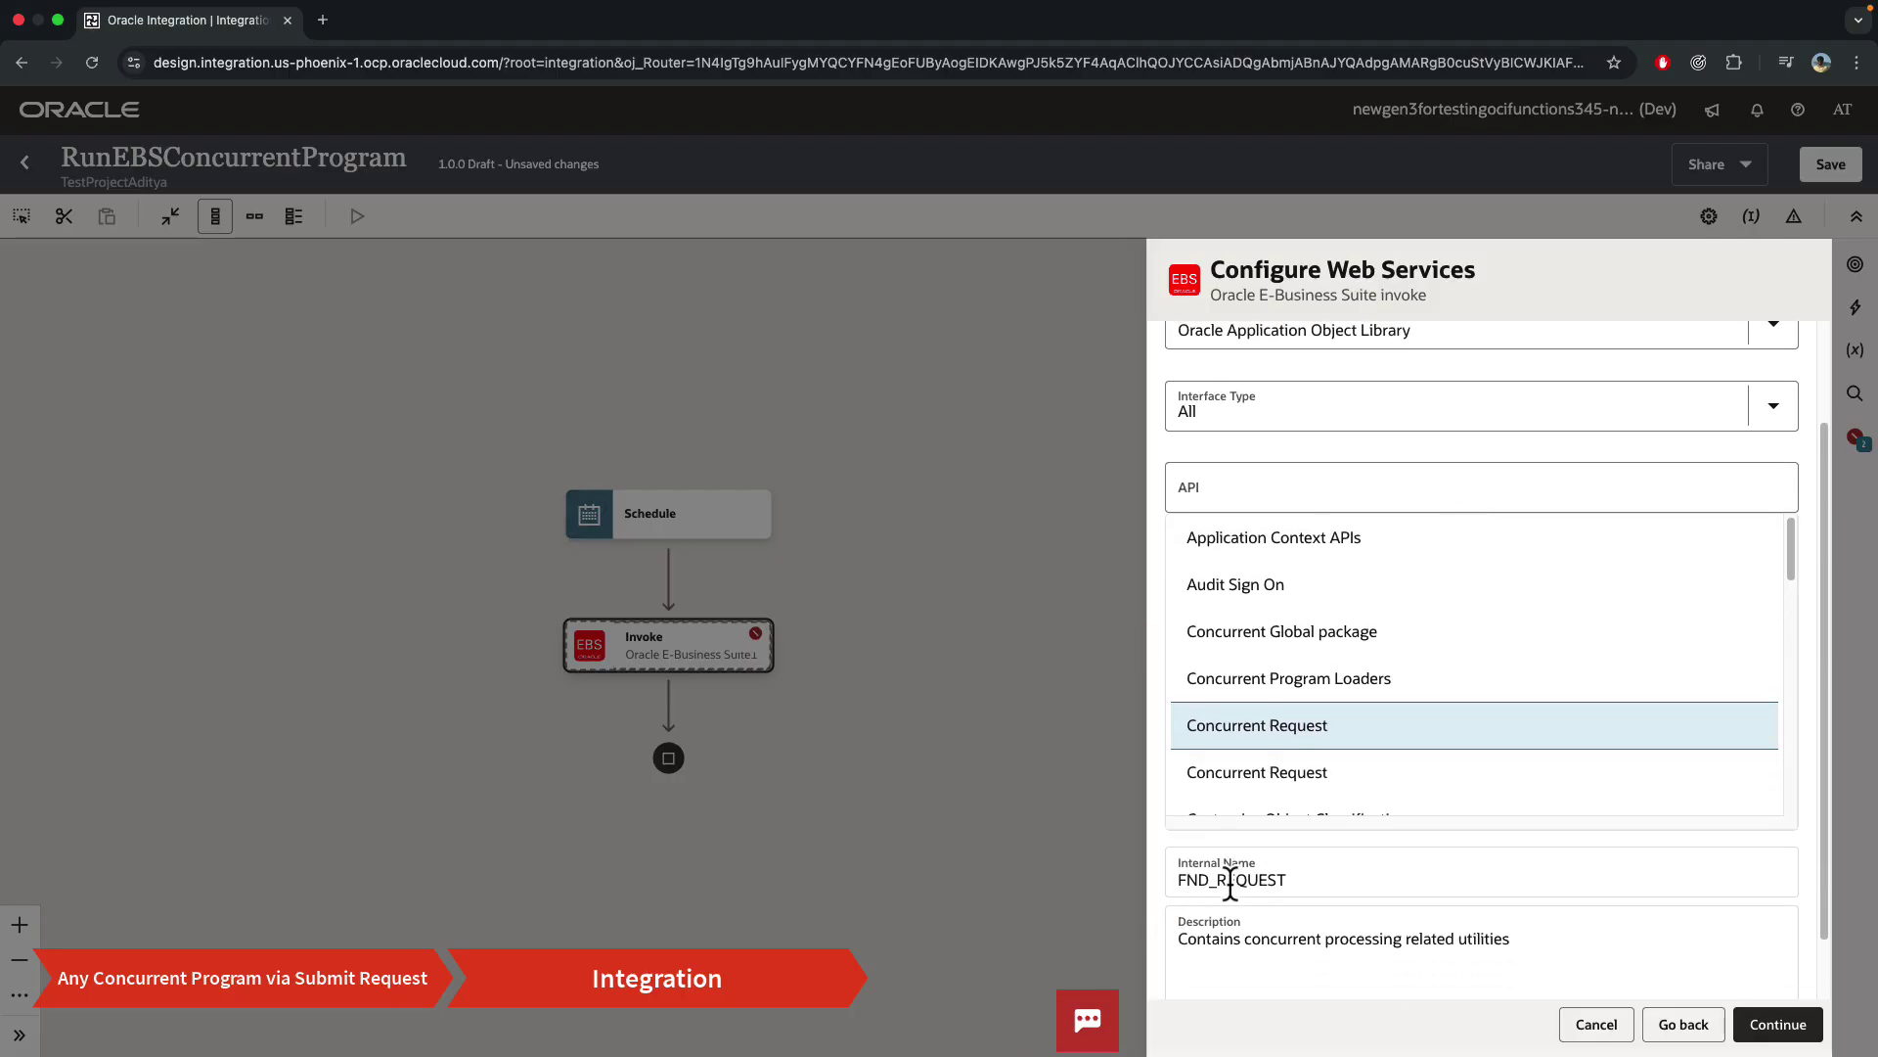
pyautogui.scroll(-2, 1416, 925)
pyautogui.click(1761, 1024)
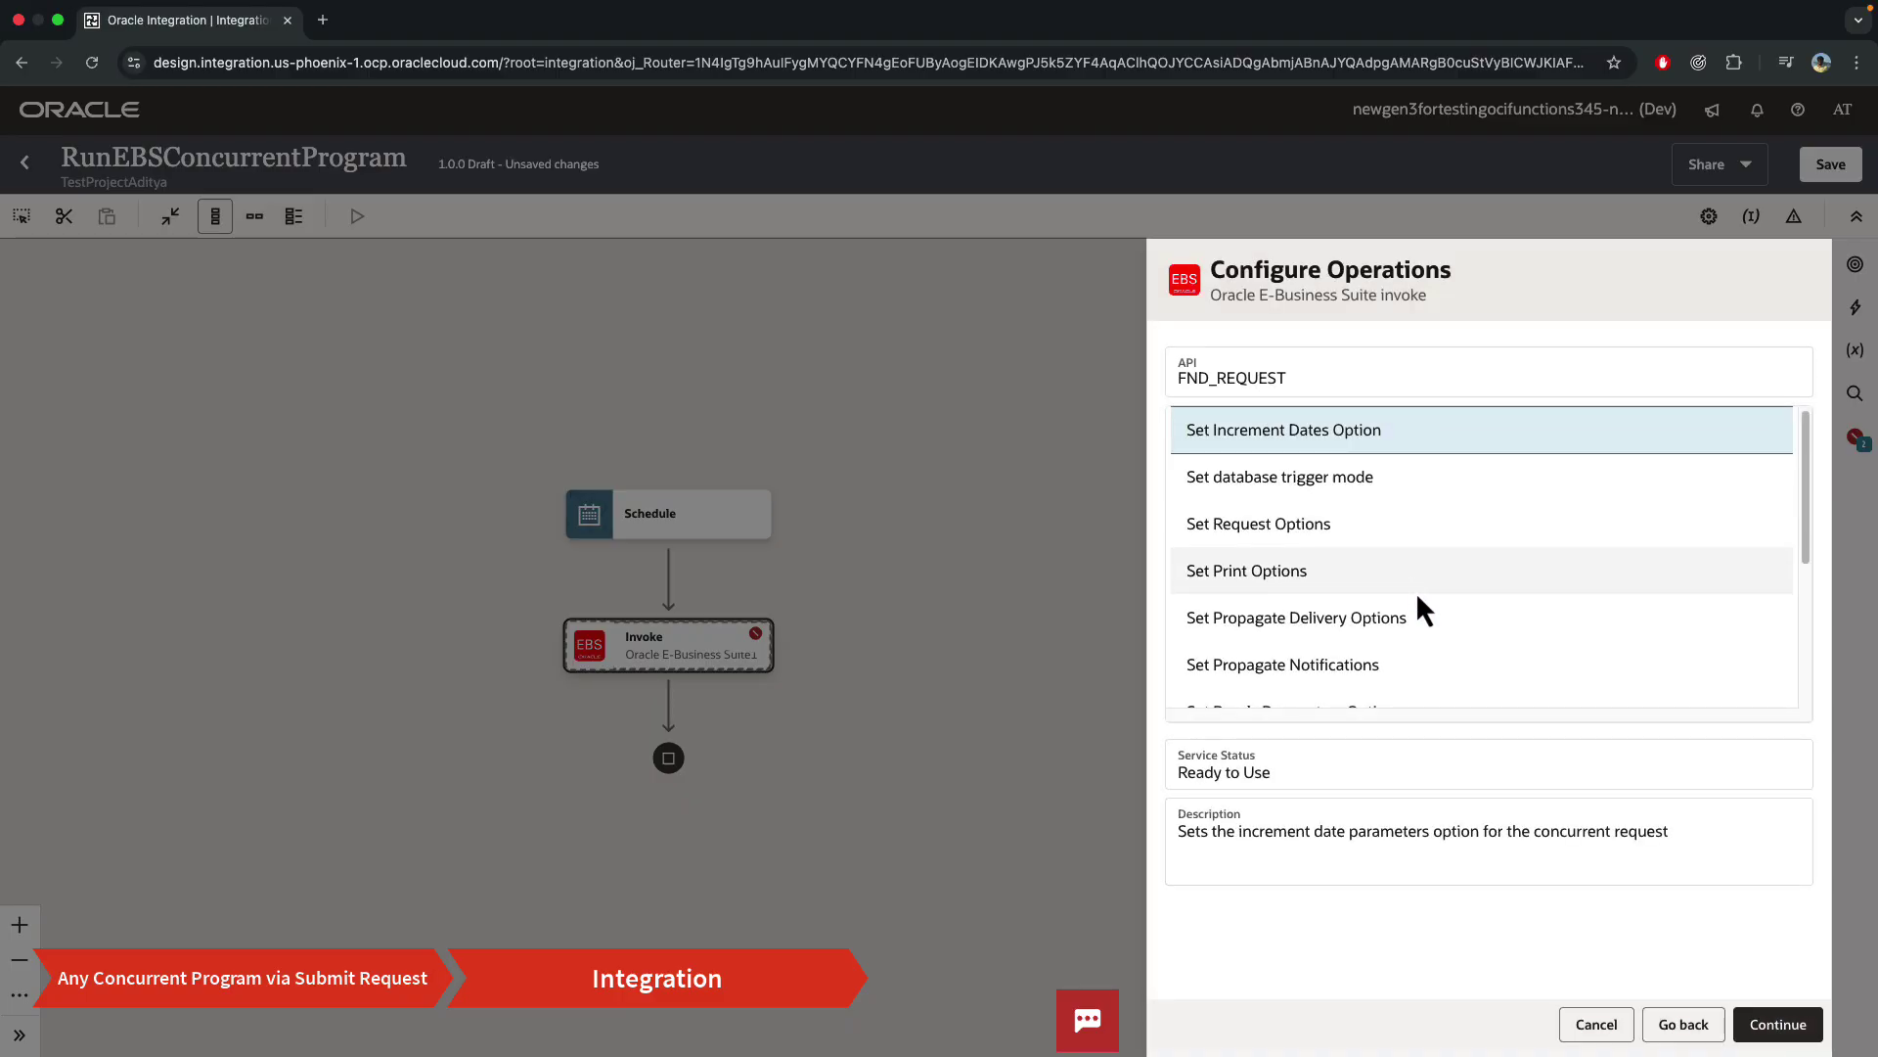
pyautogui.scroll(-1, 1415, 587)
pyautogui.scroll(-2, 1413, 573)
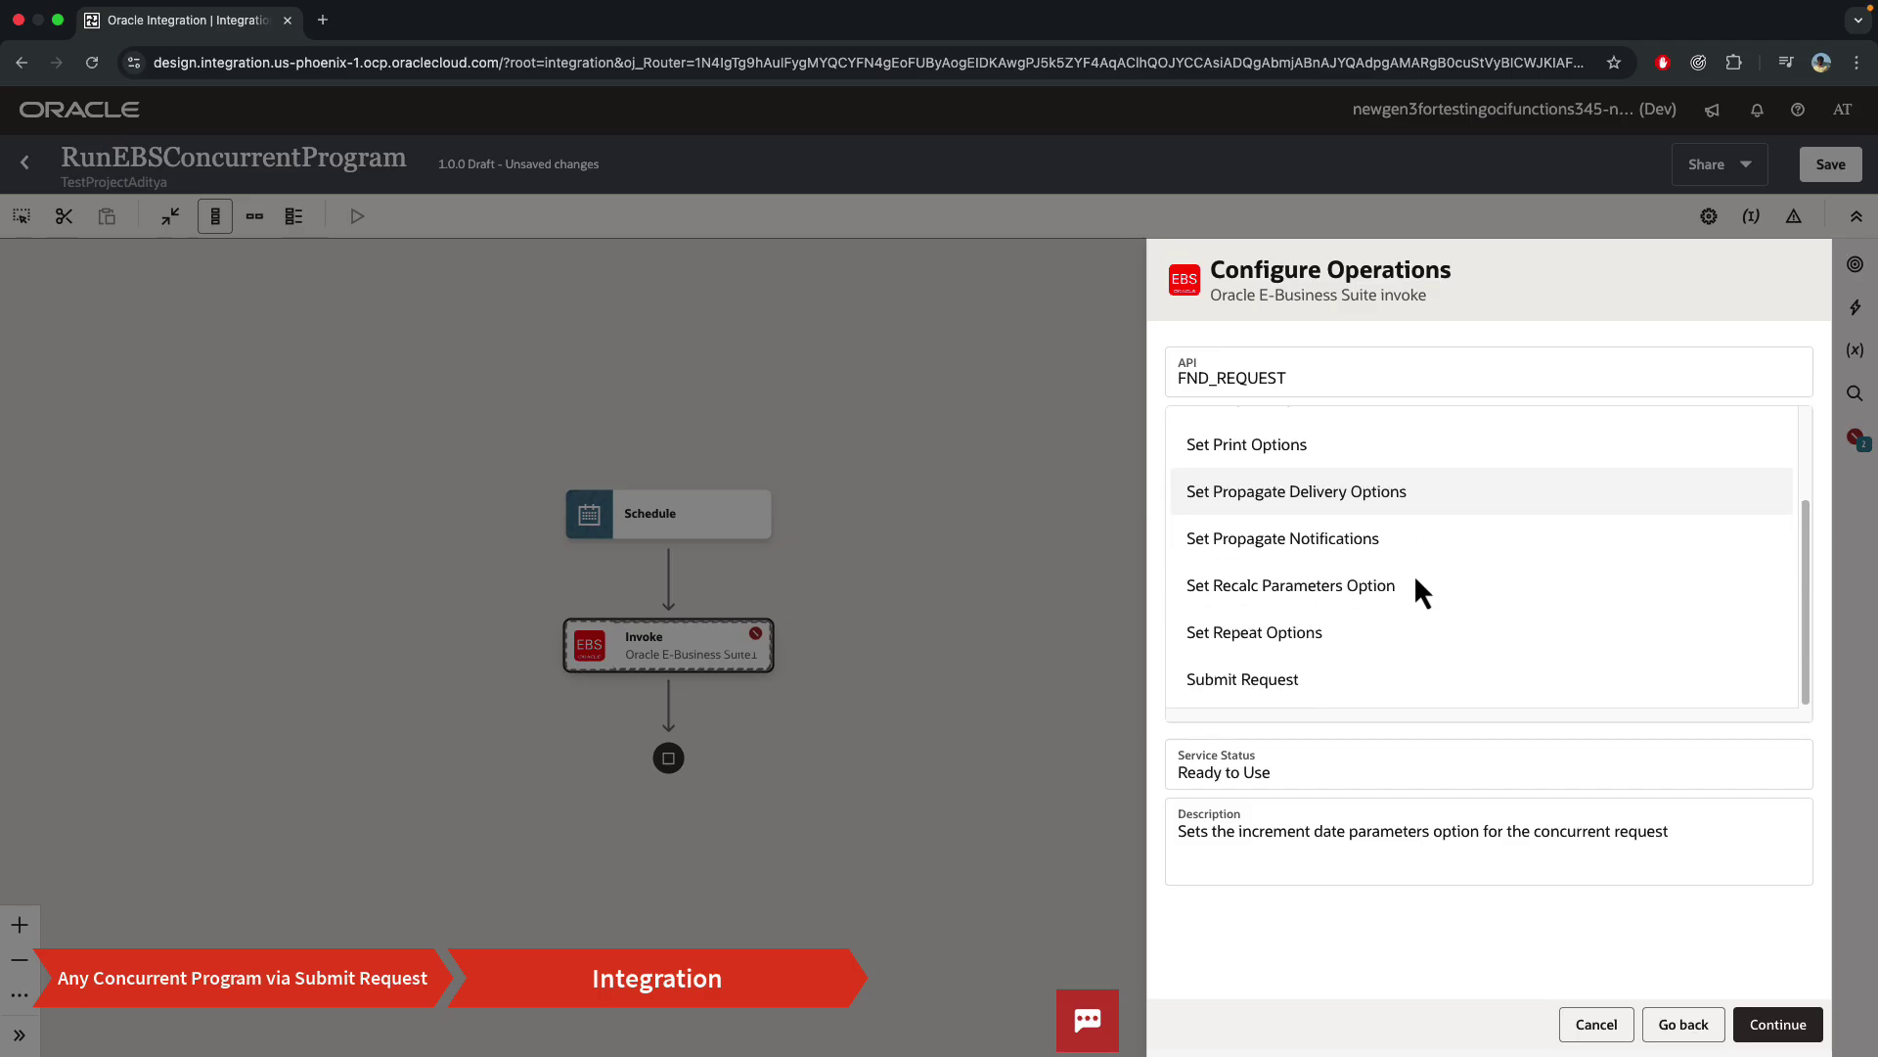
pyautogui.click(1258, 685)
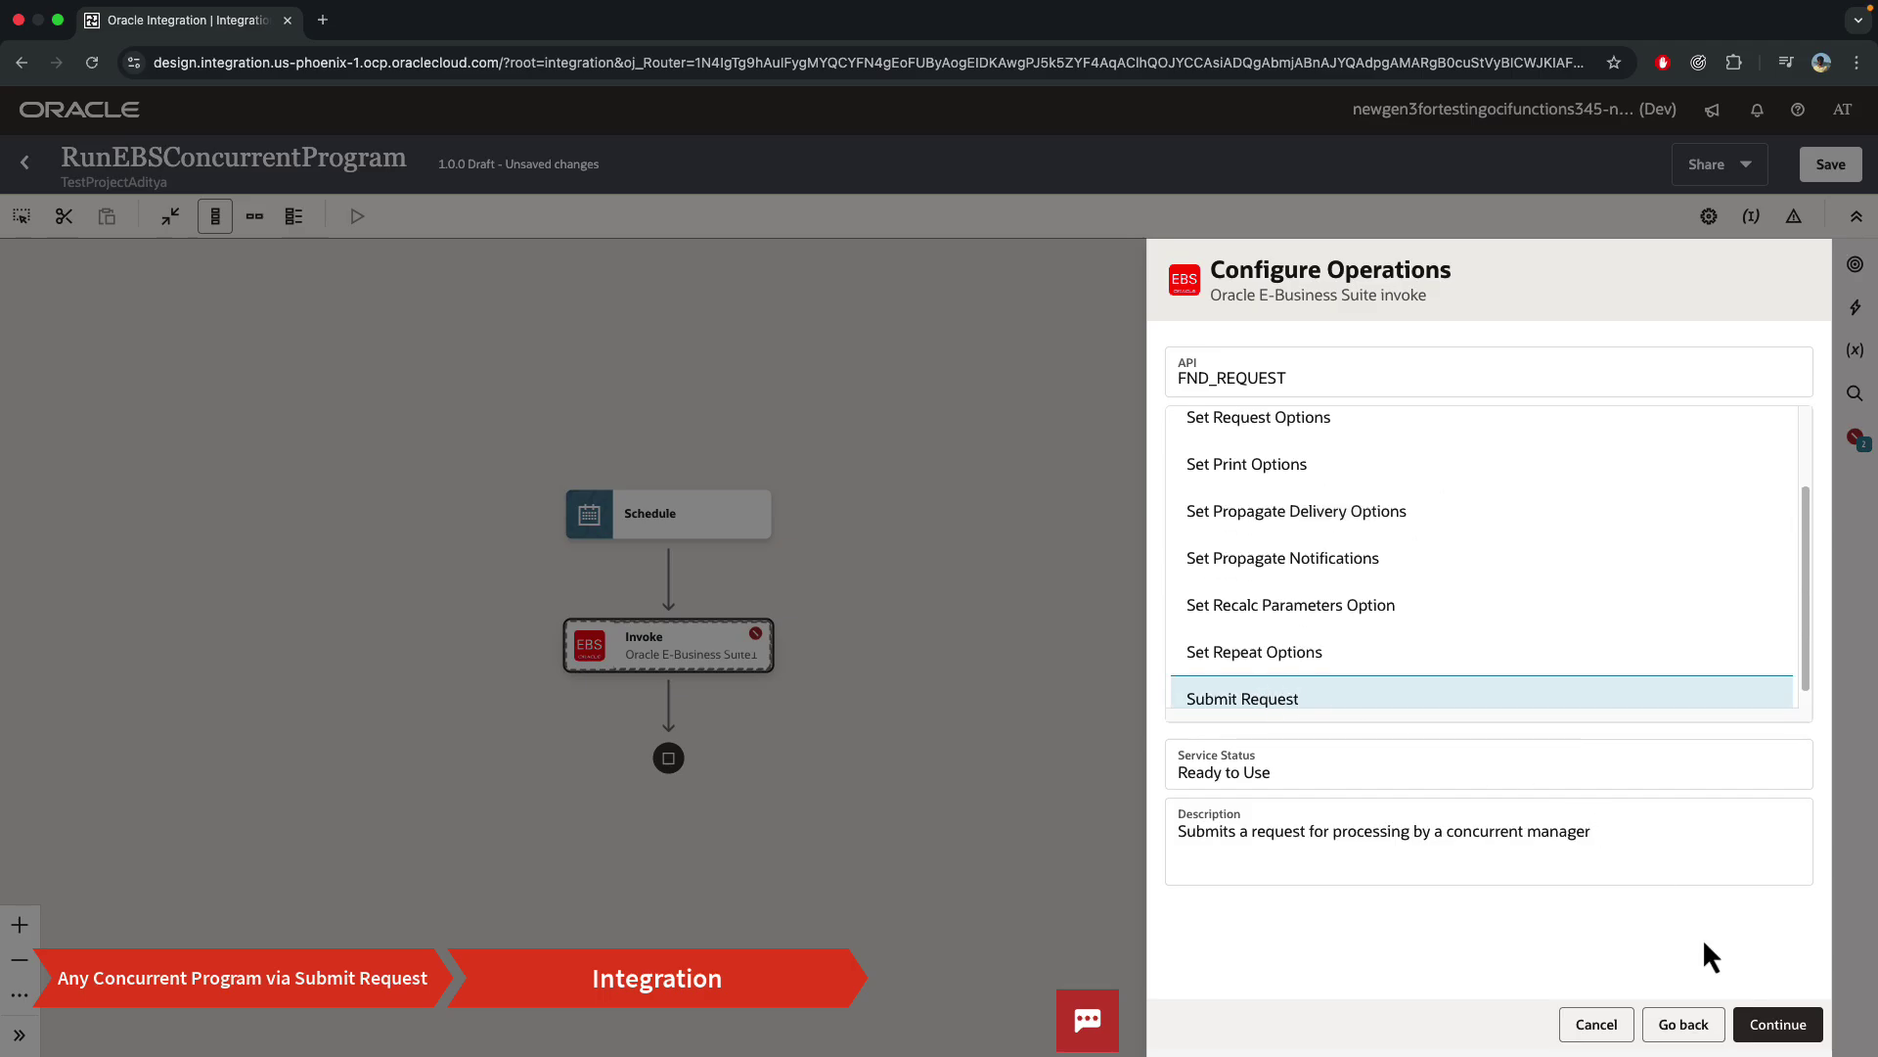
pyautogui.click(1779, 1025)
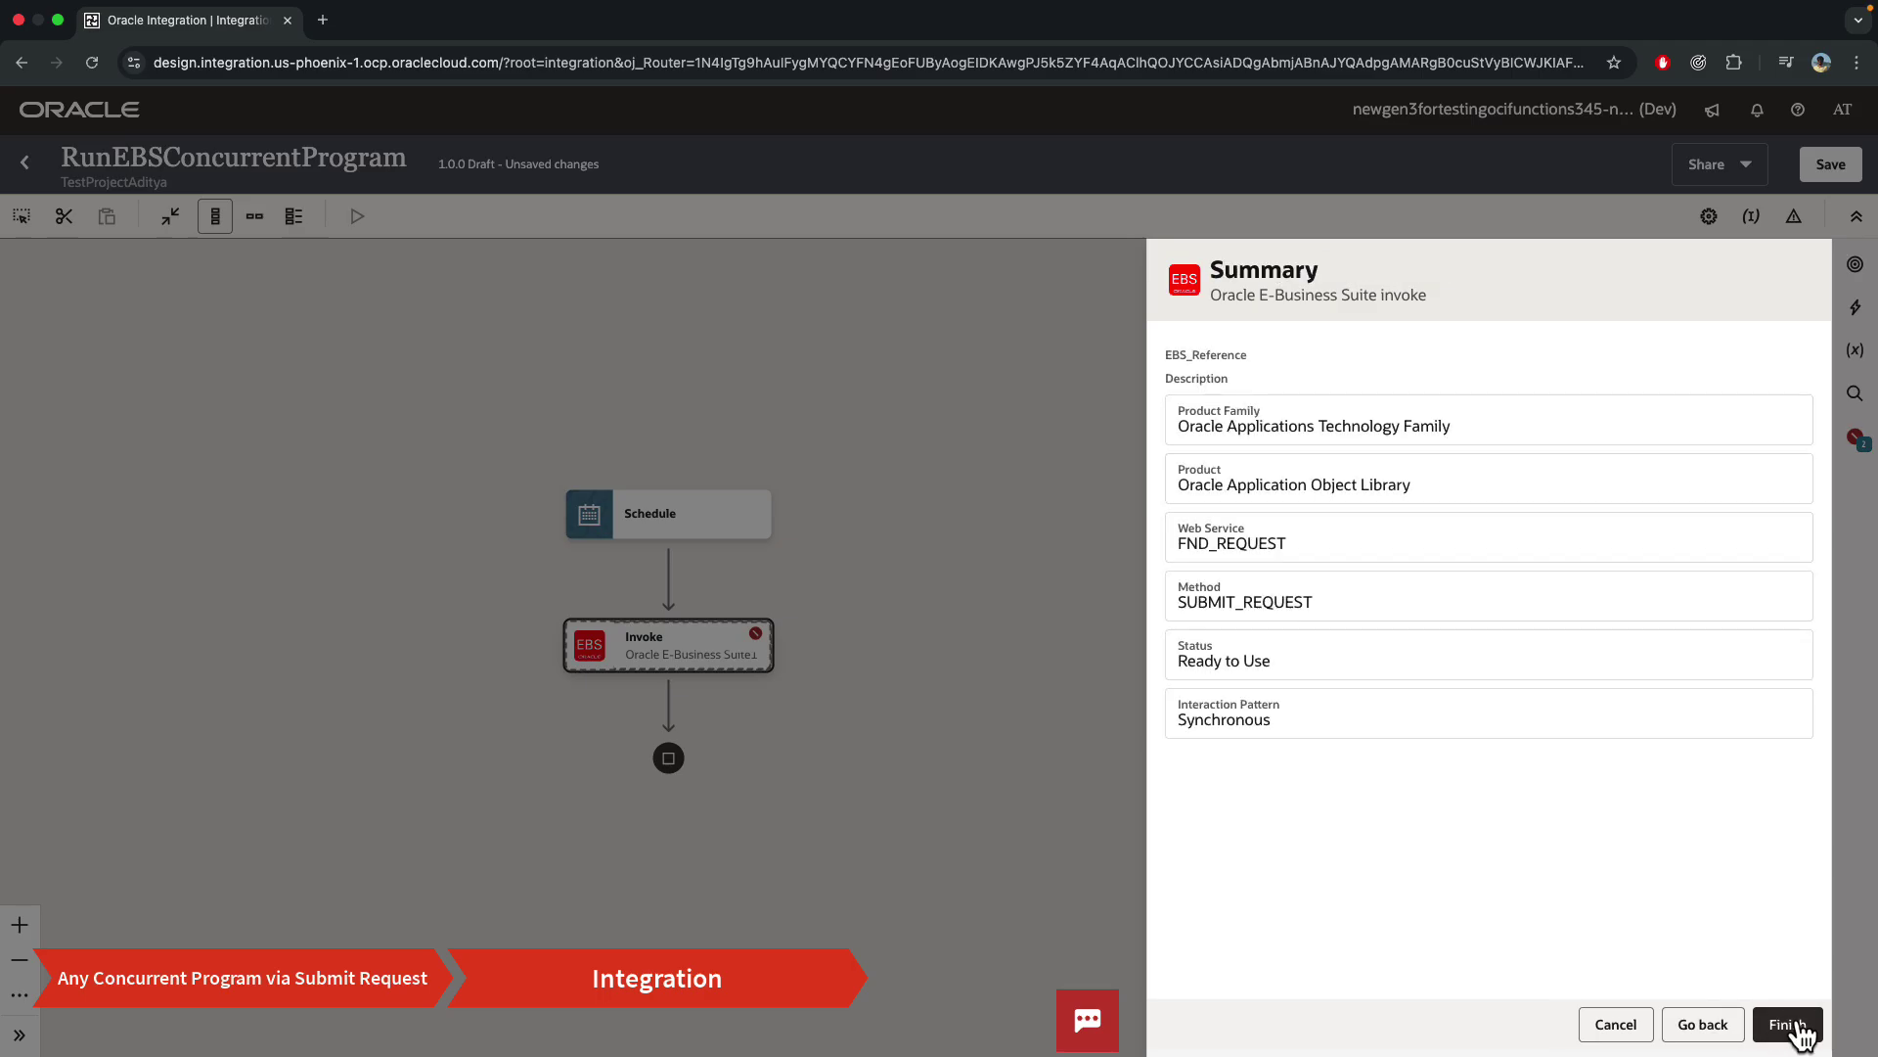
pyautogui.click(1788, 1025)
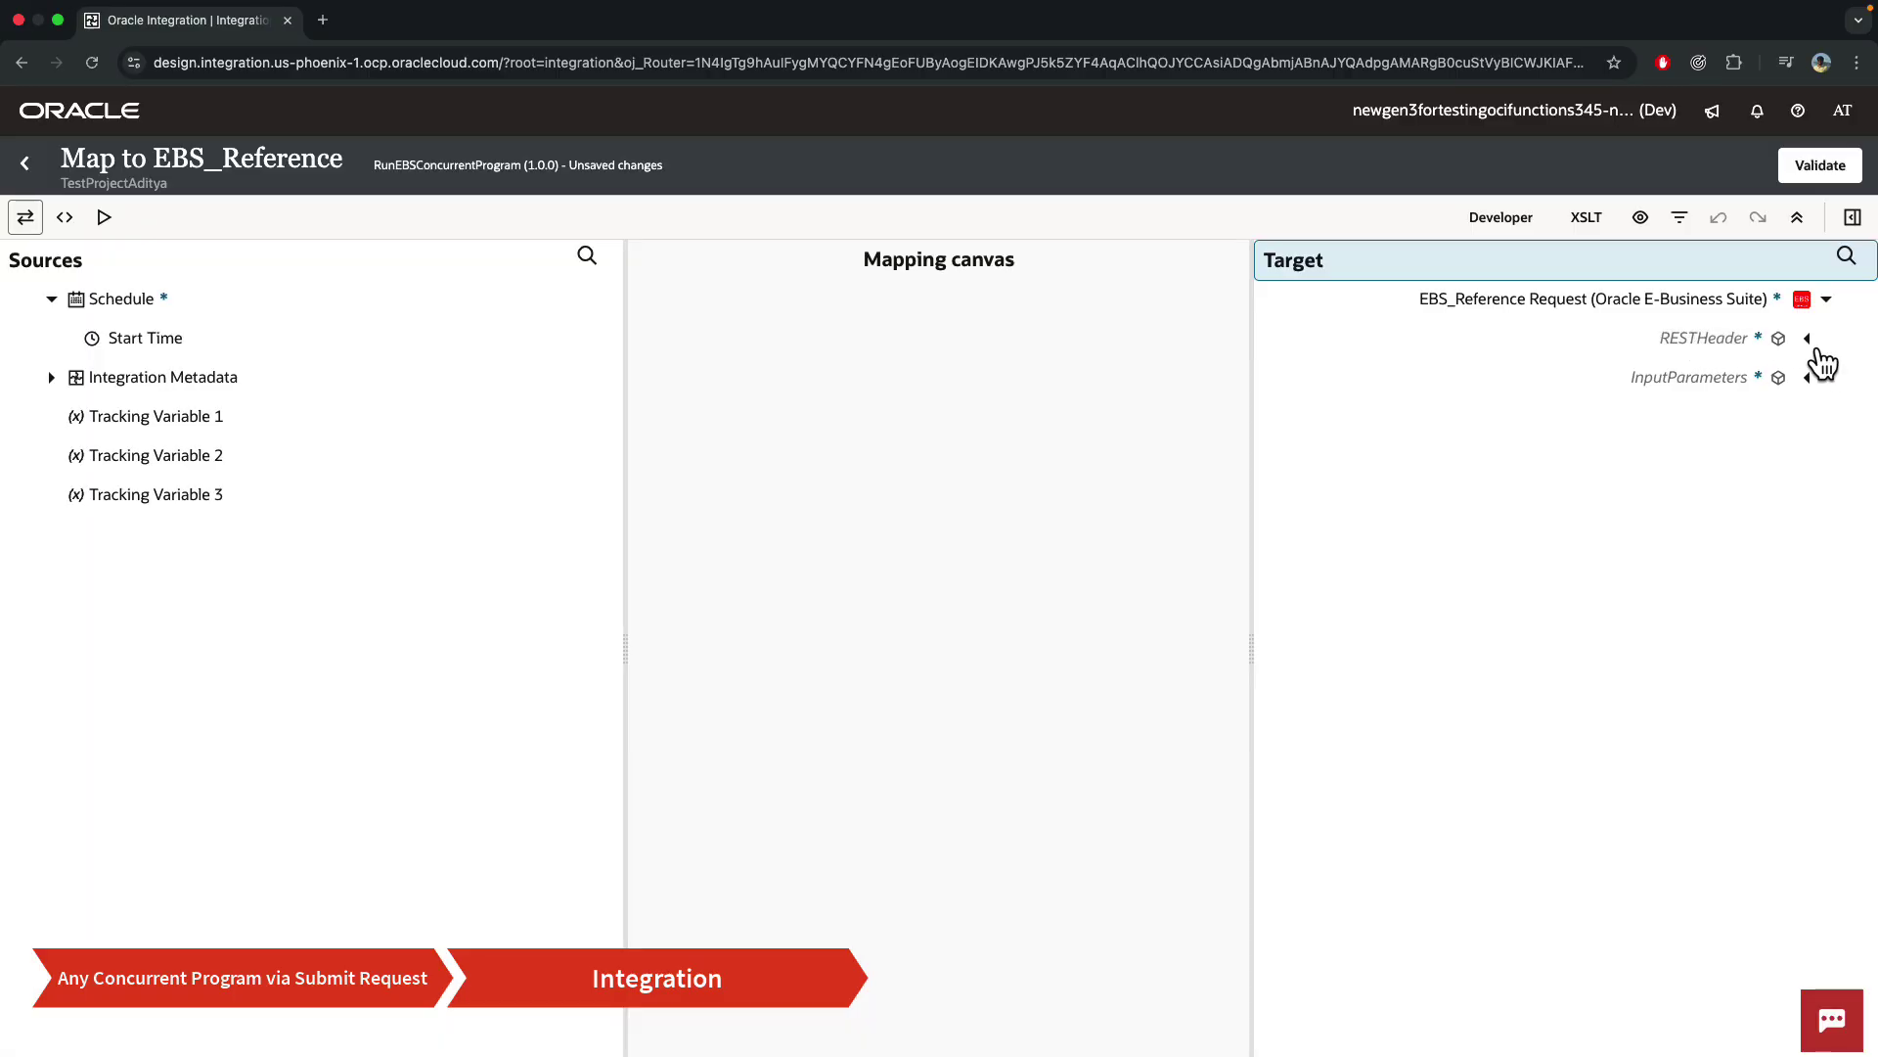
# - Expand the target InputParameters and RESTHeader fields in the EBS_Reference mapper, then switch desktops
pyautogui.click(1809, 377)
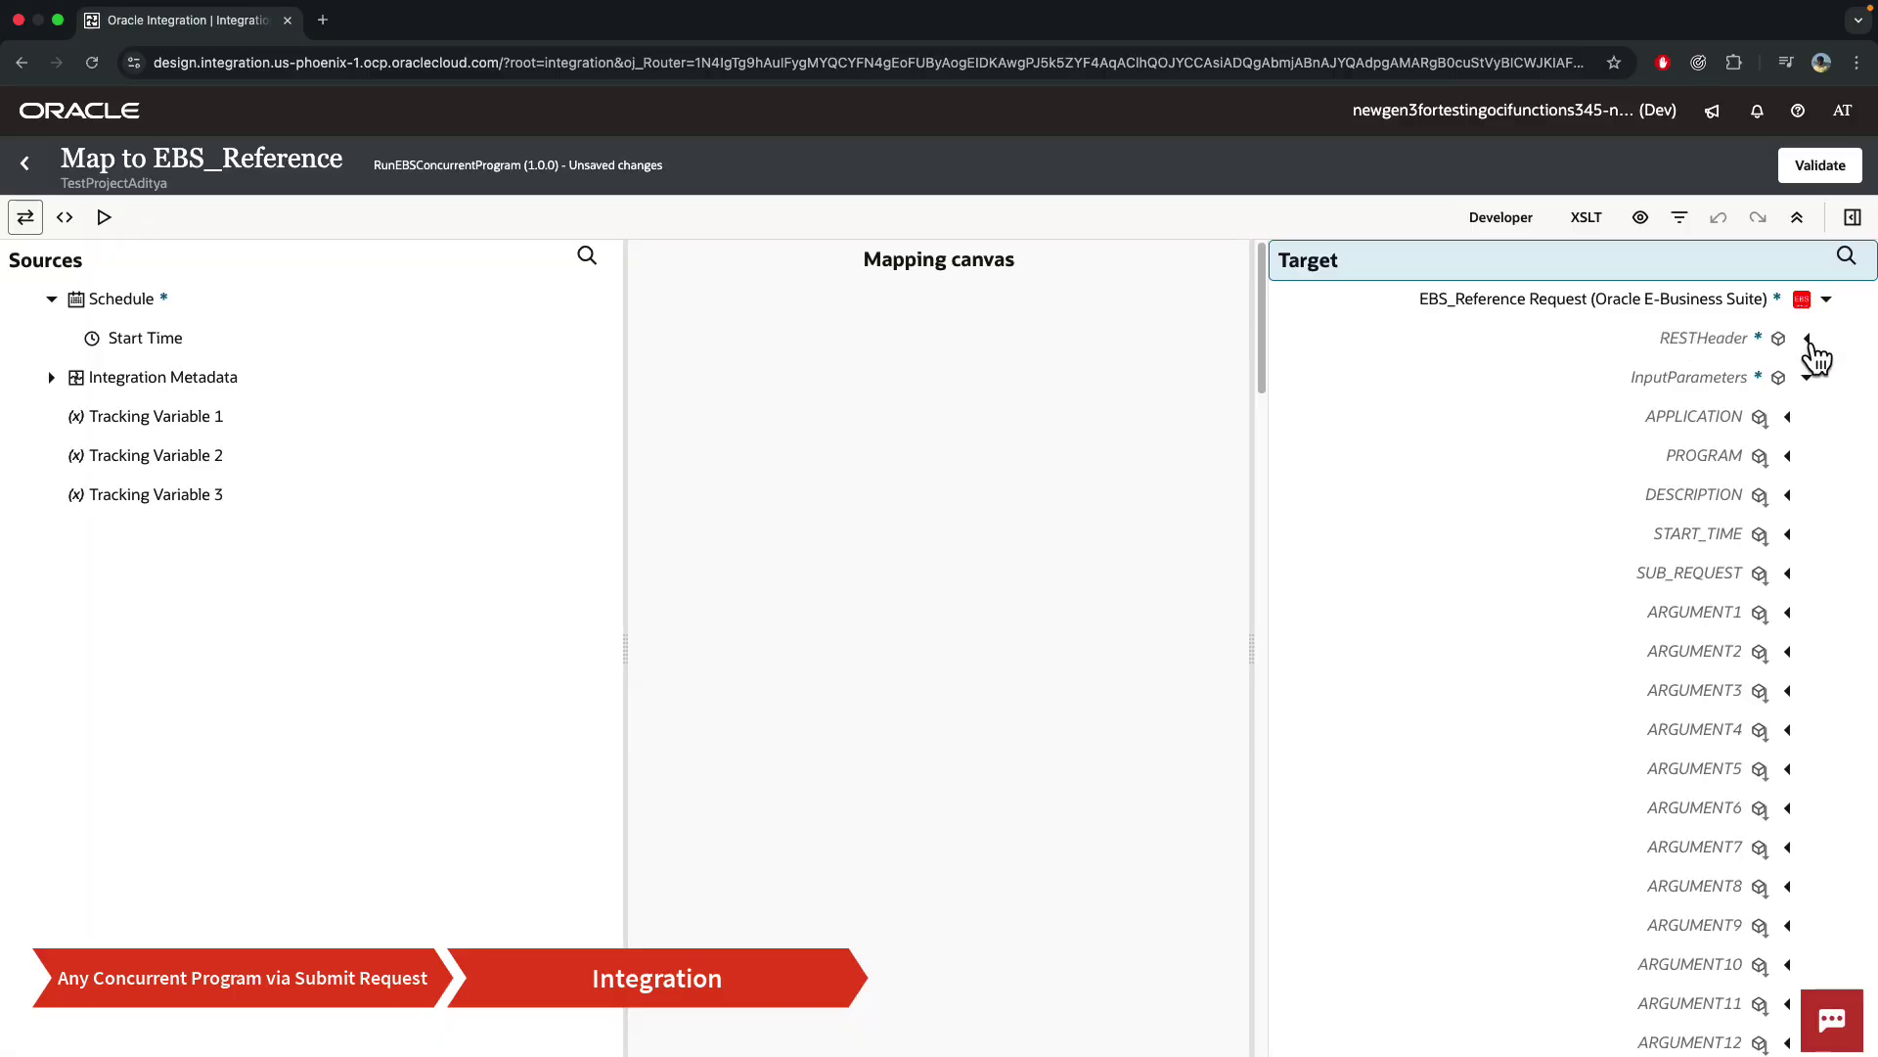
pyautogui.click(1809, 338)
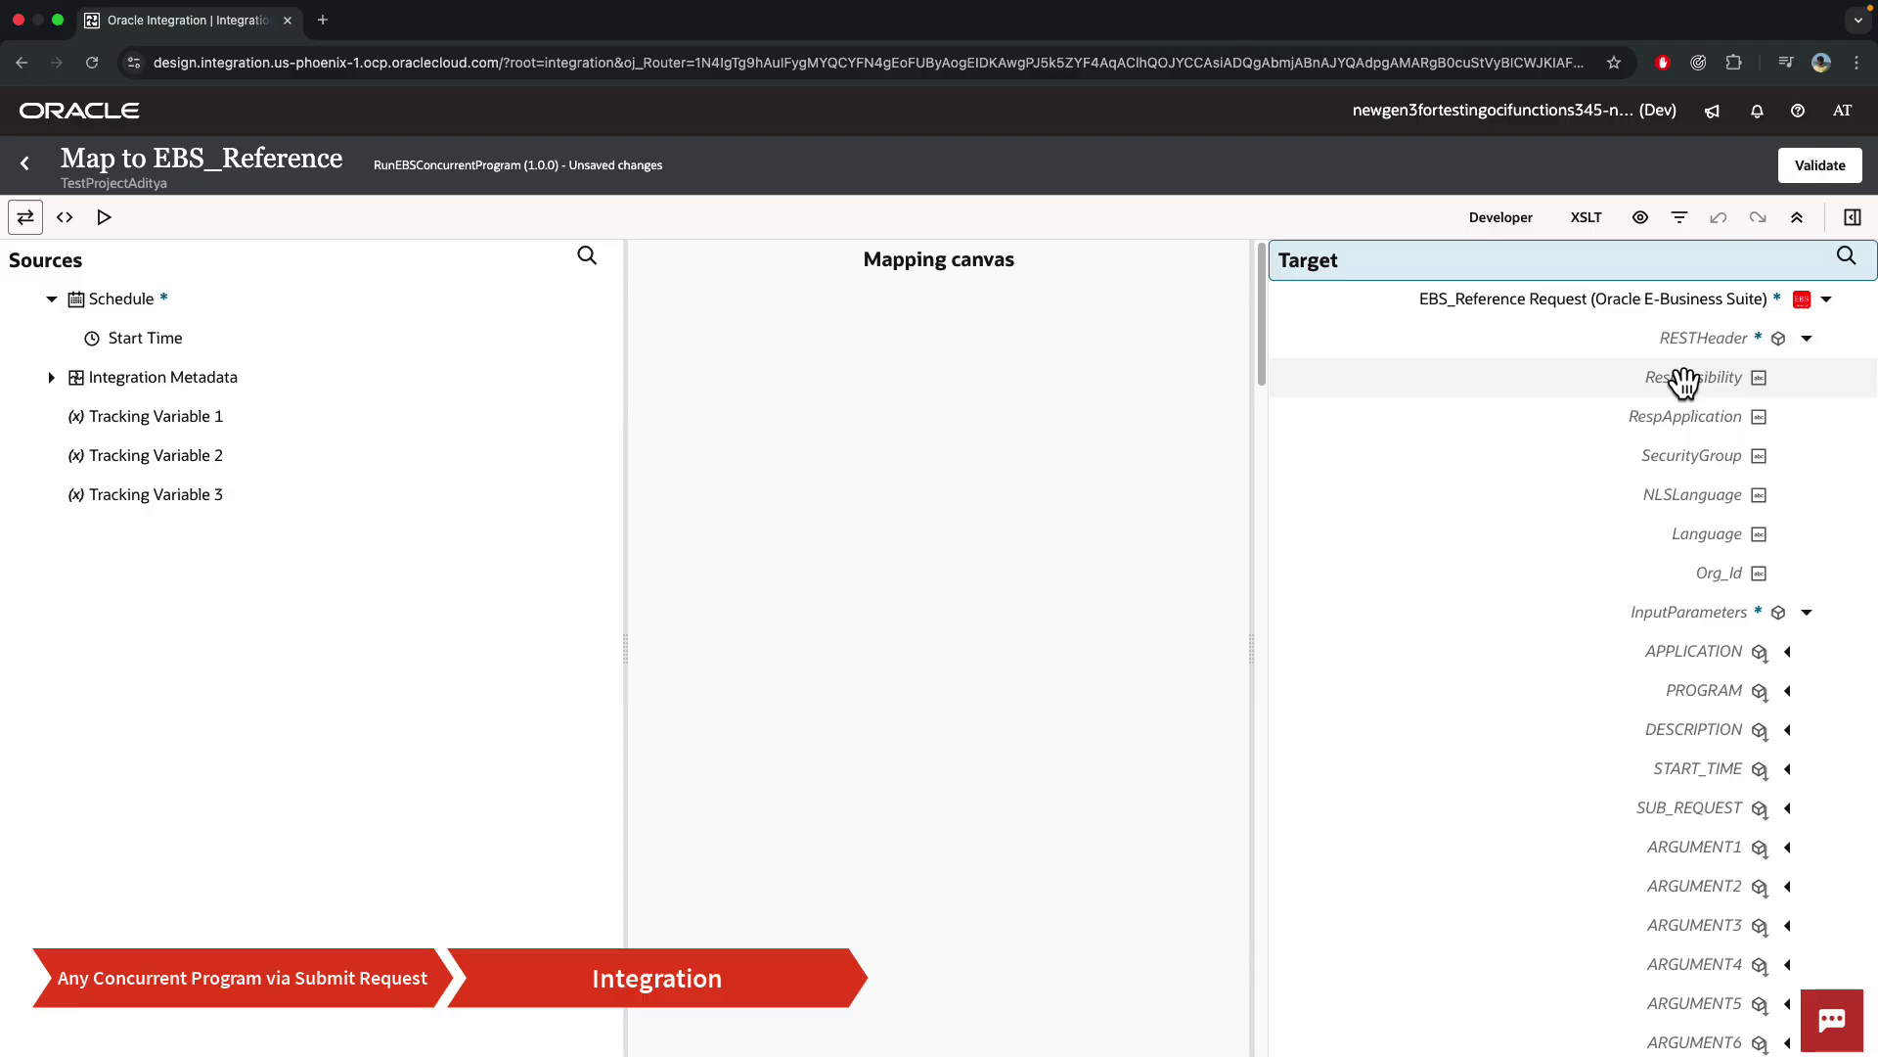
pyautogui.scroll(-1, 1682, 381)
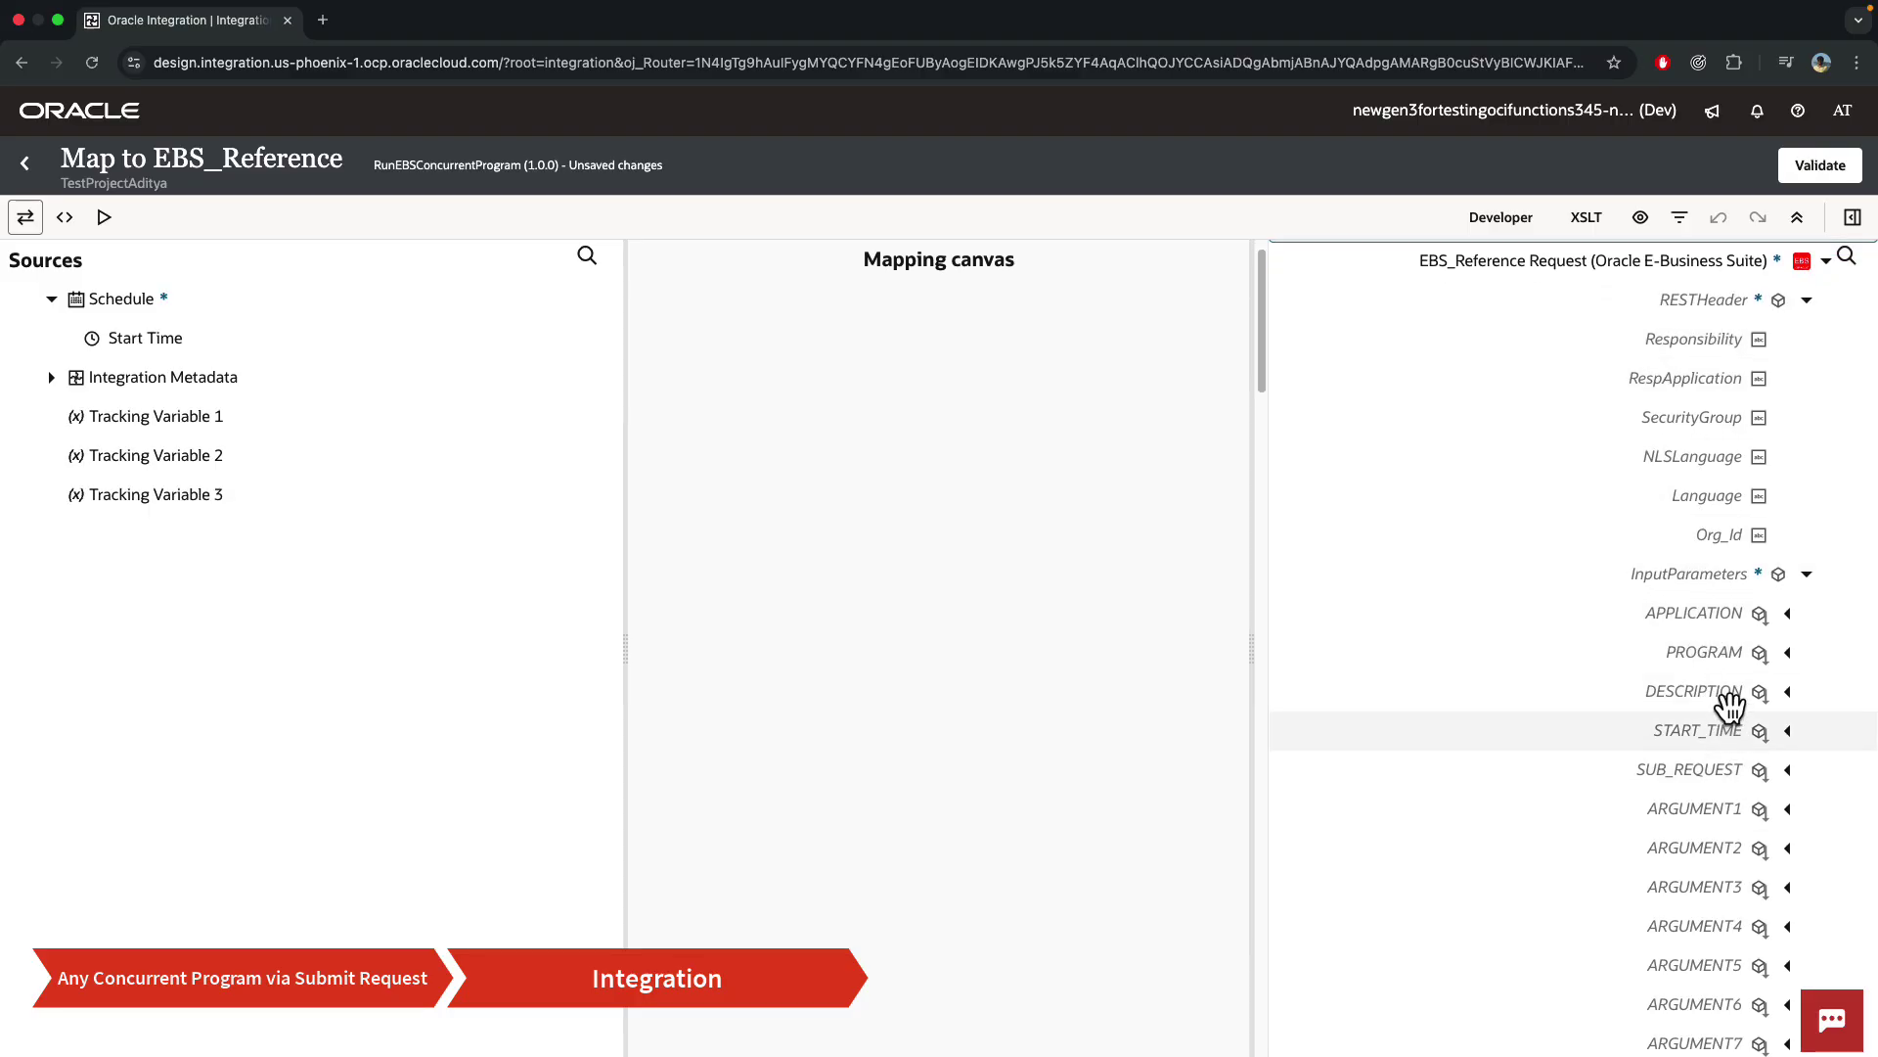
pyautogui.scroll(-1, 1737, 719)
pyautogui.scroll(2, 1535, 453)
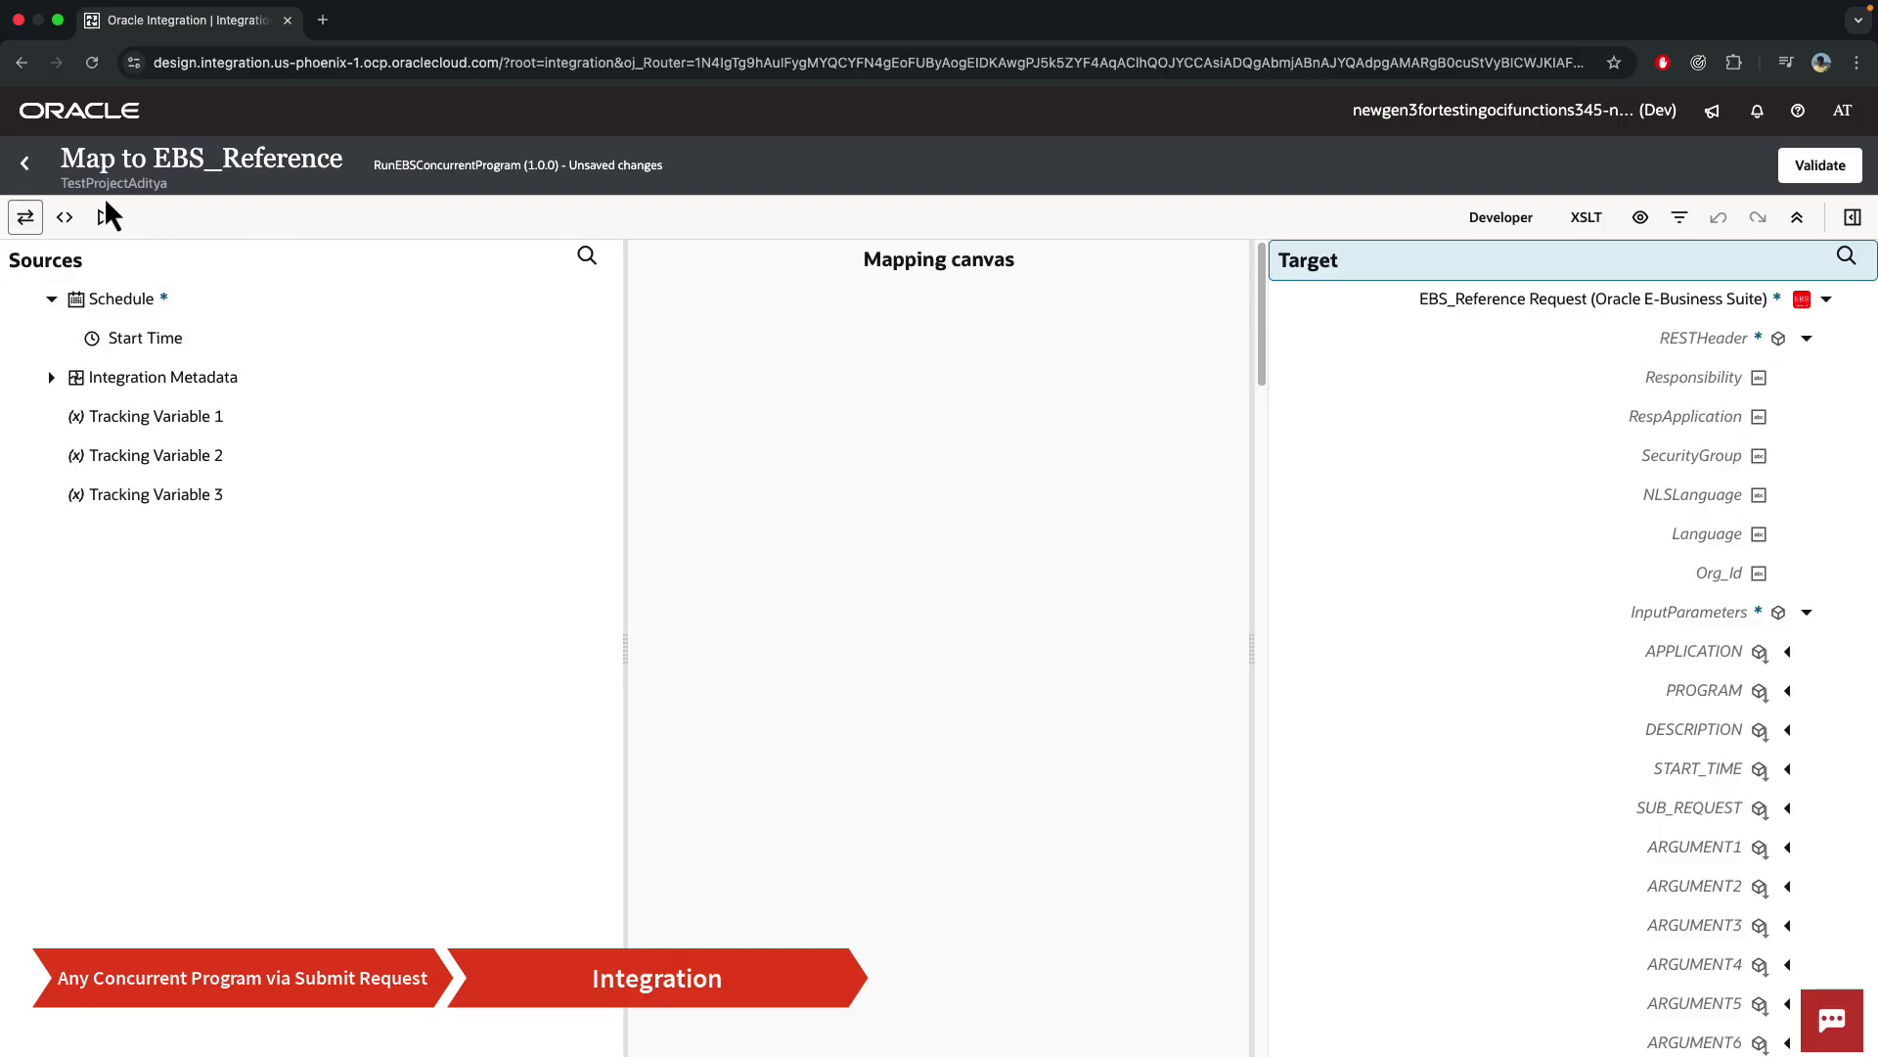
pyautogui.hotkey('ctrl', 'Left')
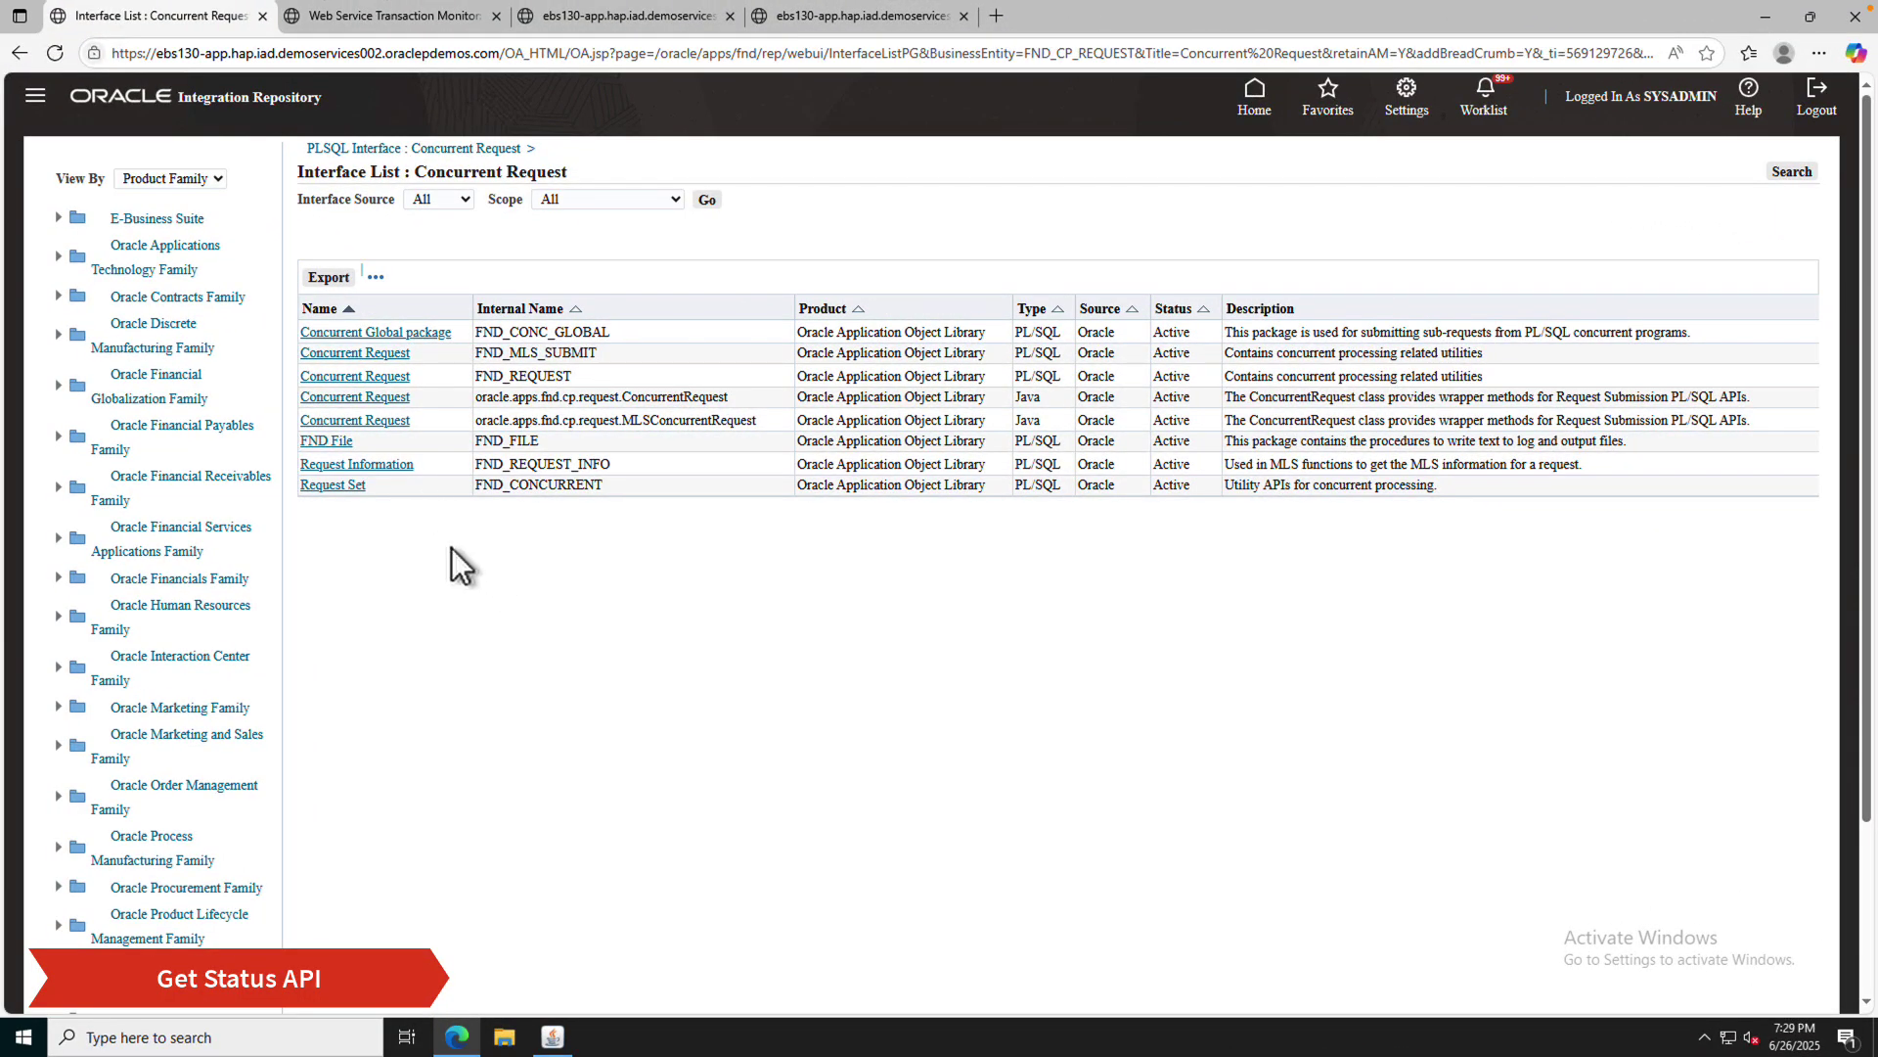
# - Open the Request Set (FND_CONCURRENT) interface and view its REST Web Service details
pyautogui.click(339, 485)
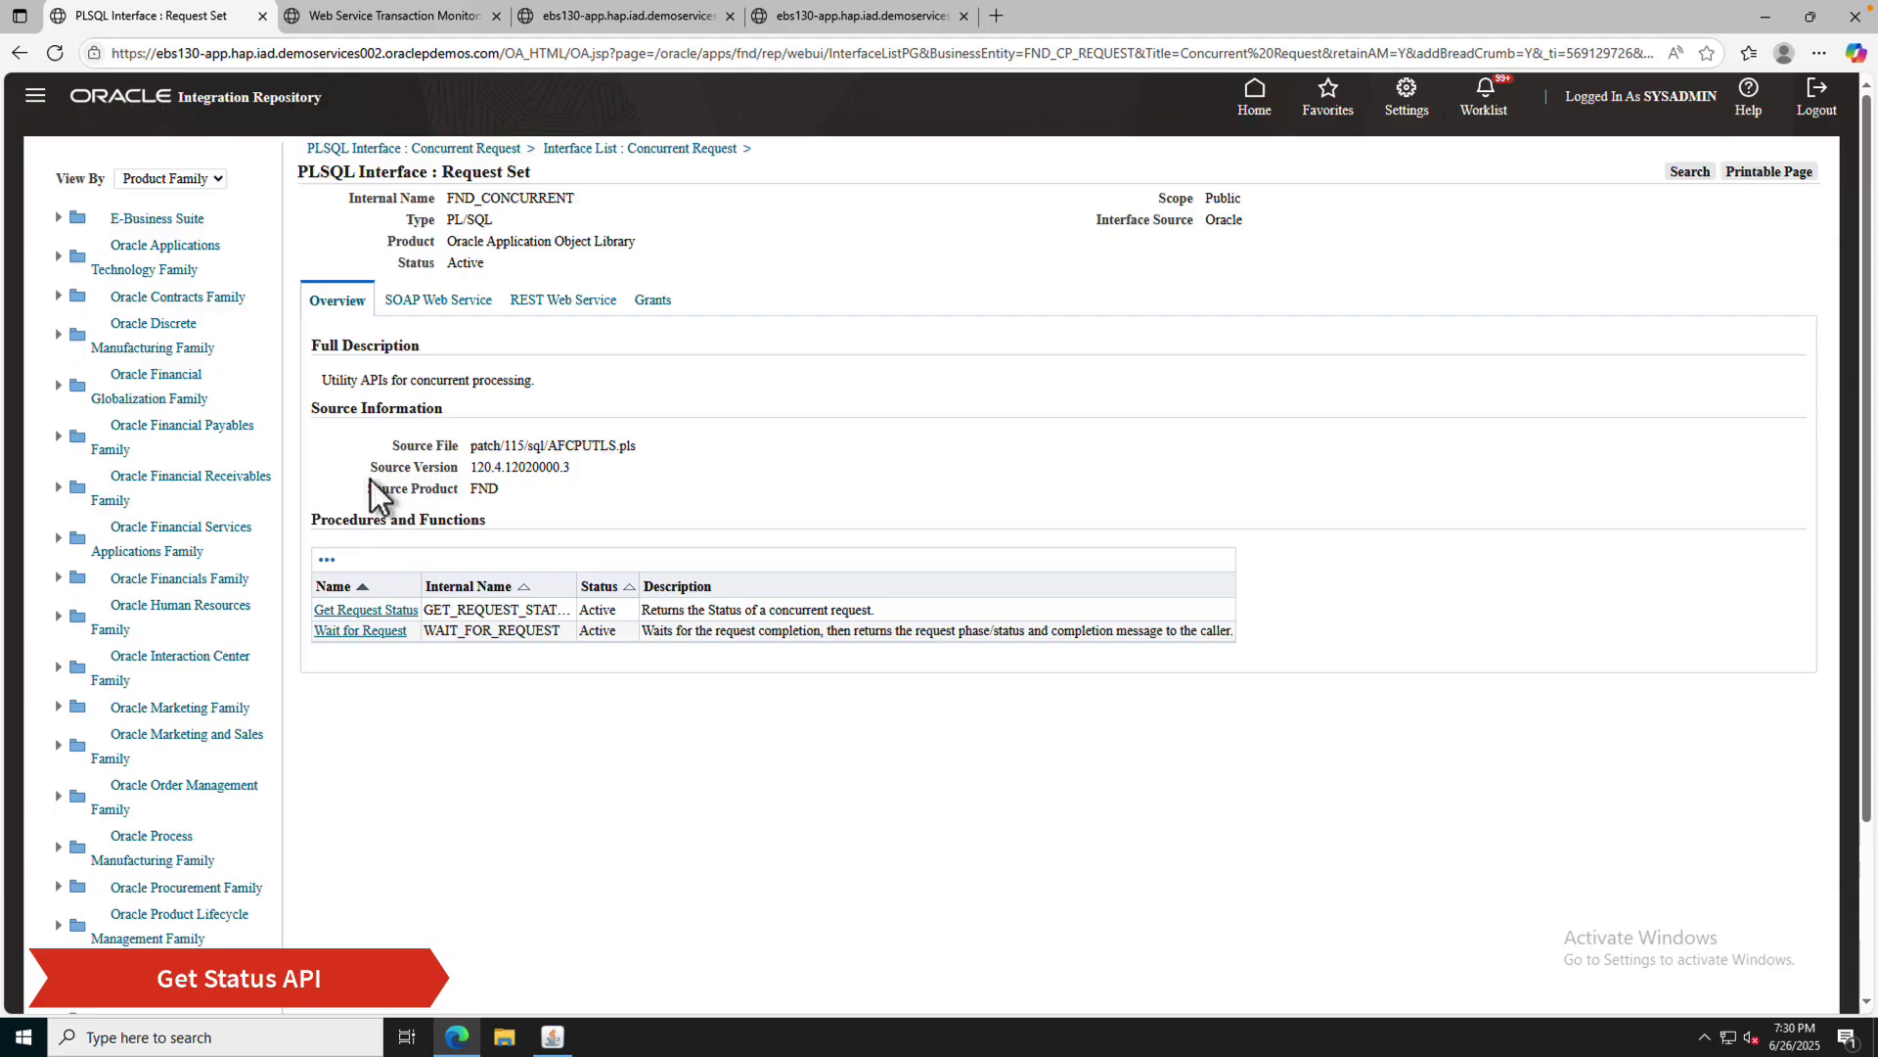
pyautogui.moveTo(433, 589)
pyautogui.mouseDown()
pyautogui.moveTo(478, 583)
pyautogui.moveTo(421, 597)
pyautogui.mouseUp()
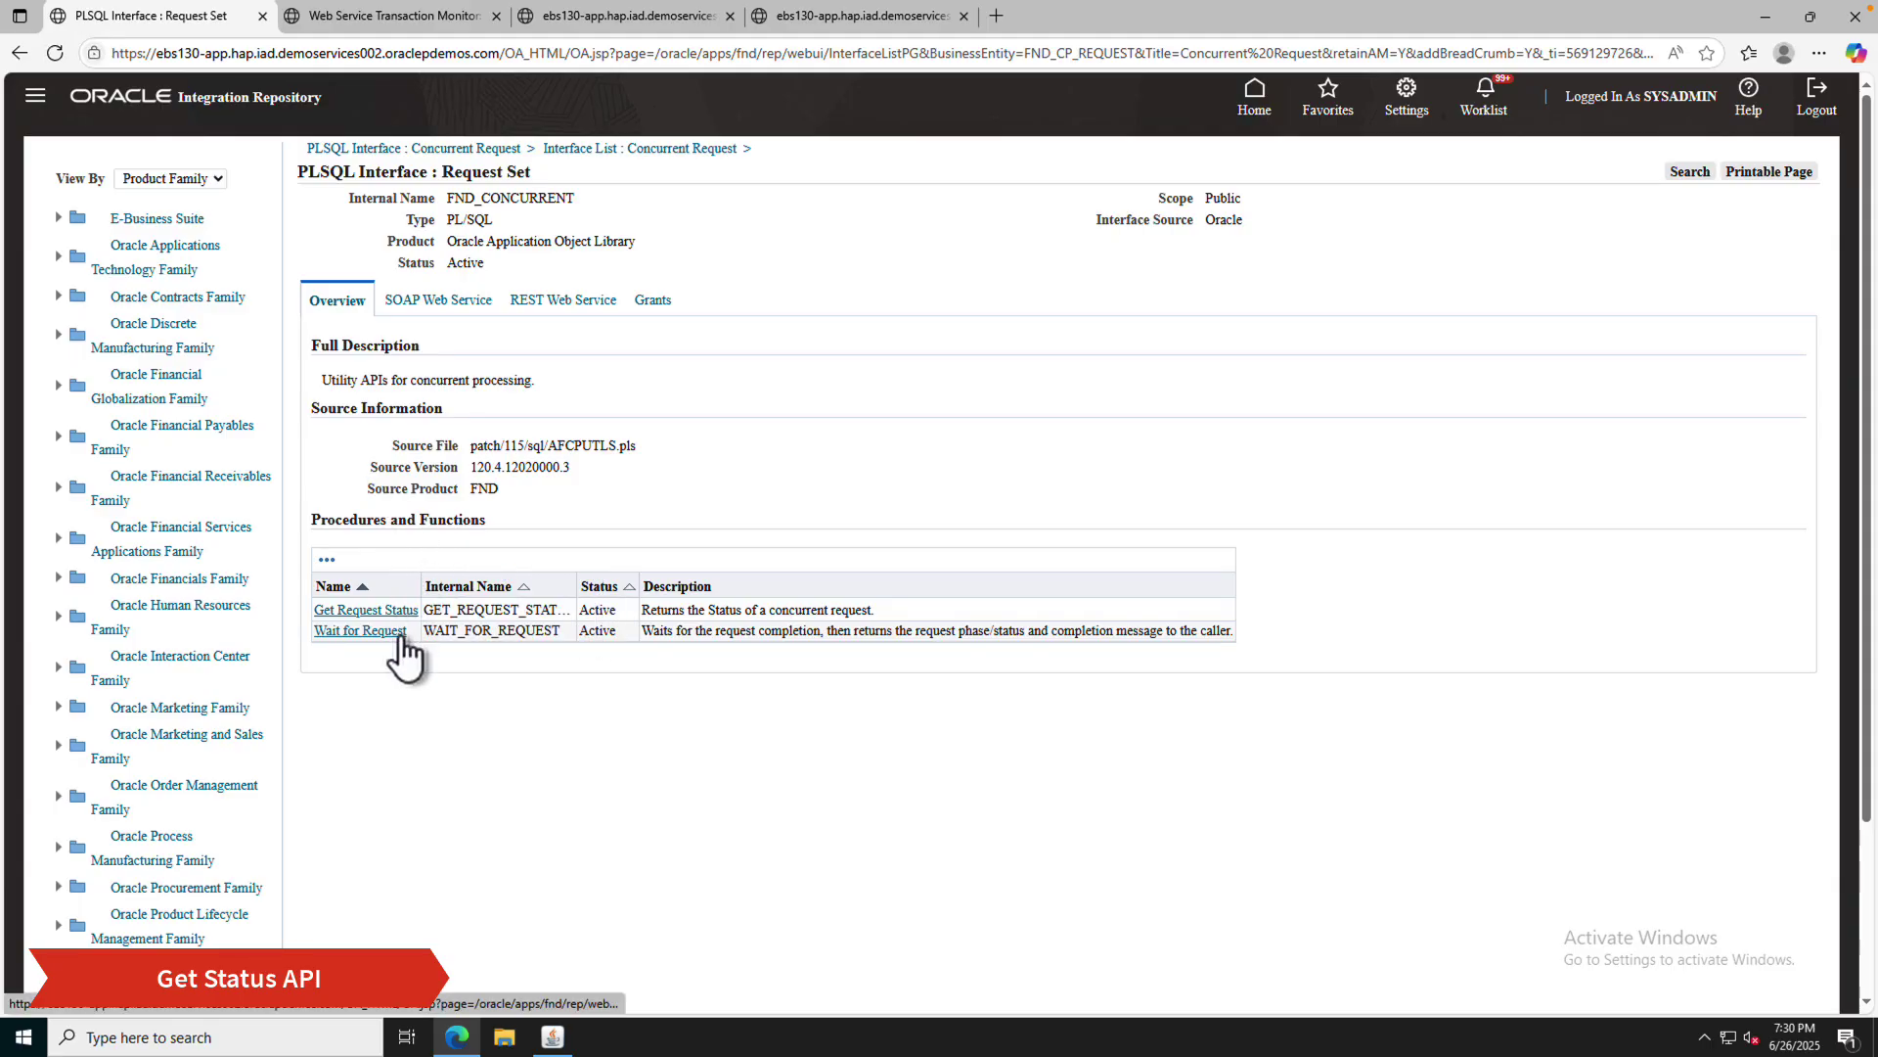
pyautogui.click(515, 300)
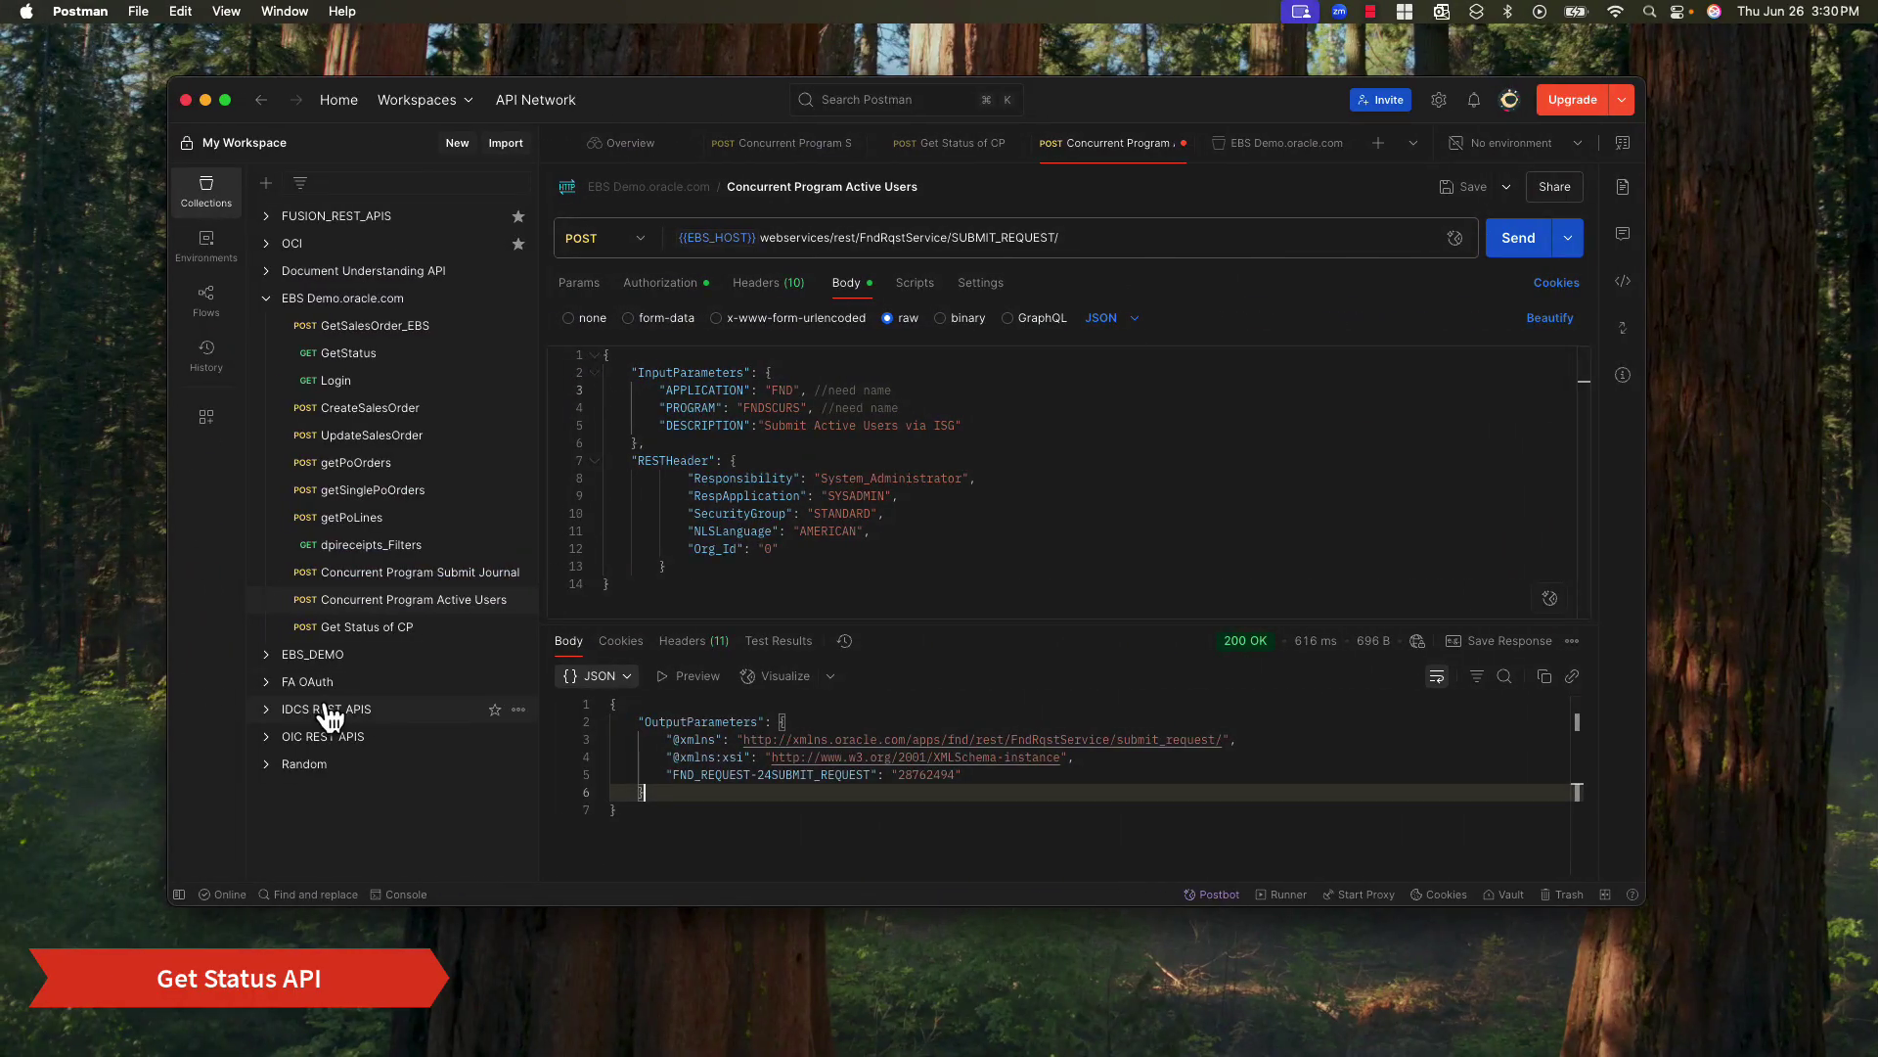
# - Send the Get Status of CP request with a new REQUEST_ID value in the body
pyautogui.click(350, 628)
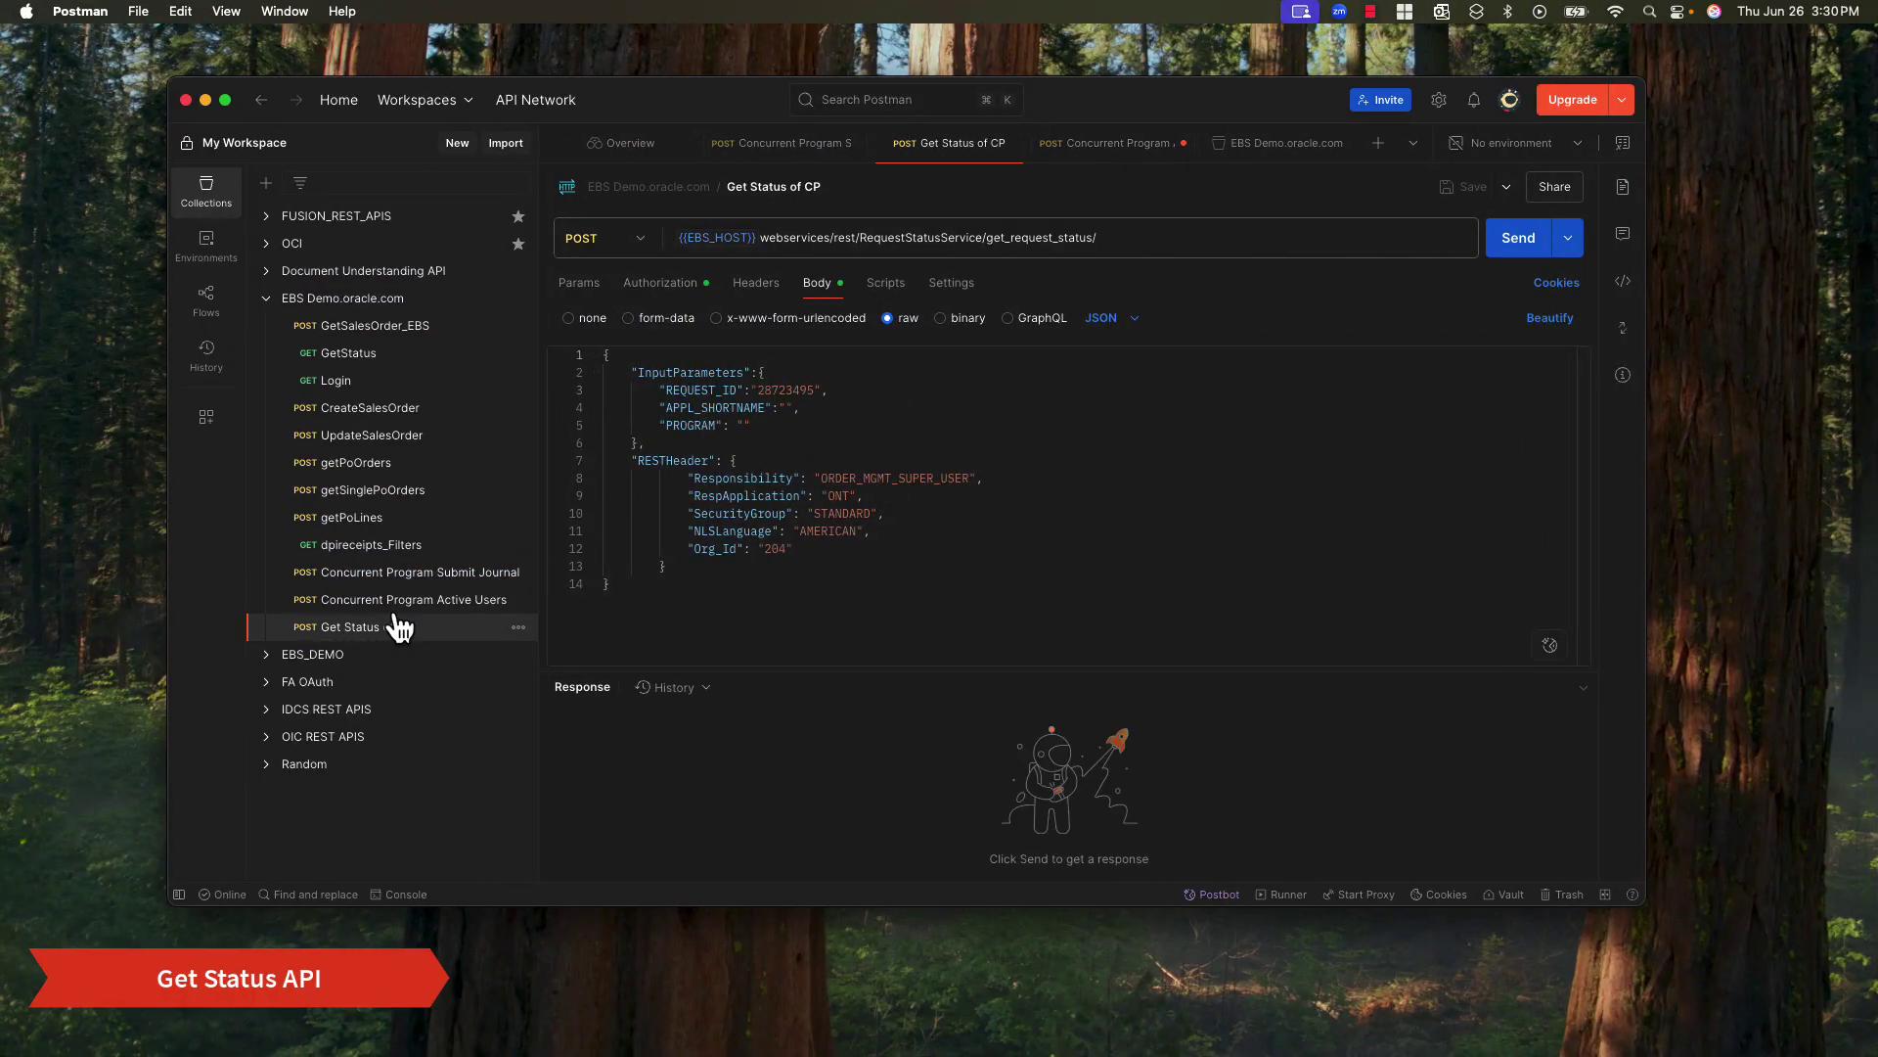
pyautogui.click(840, 377)
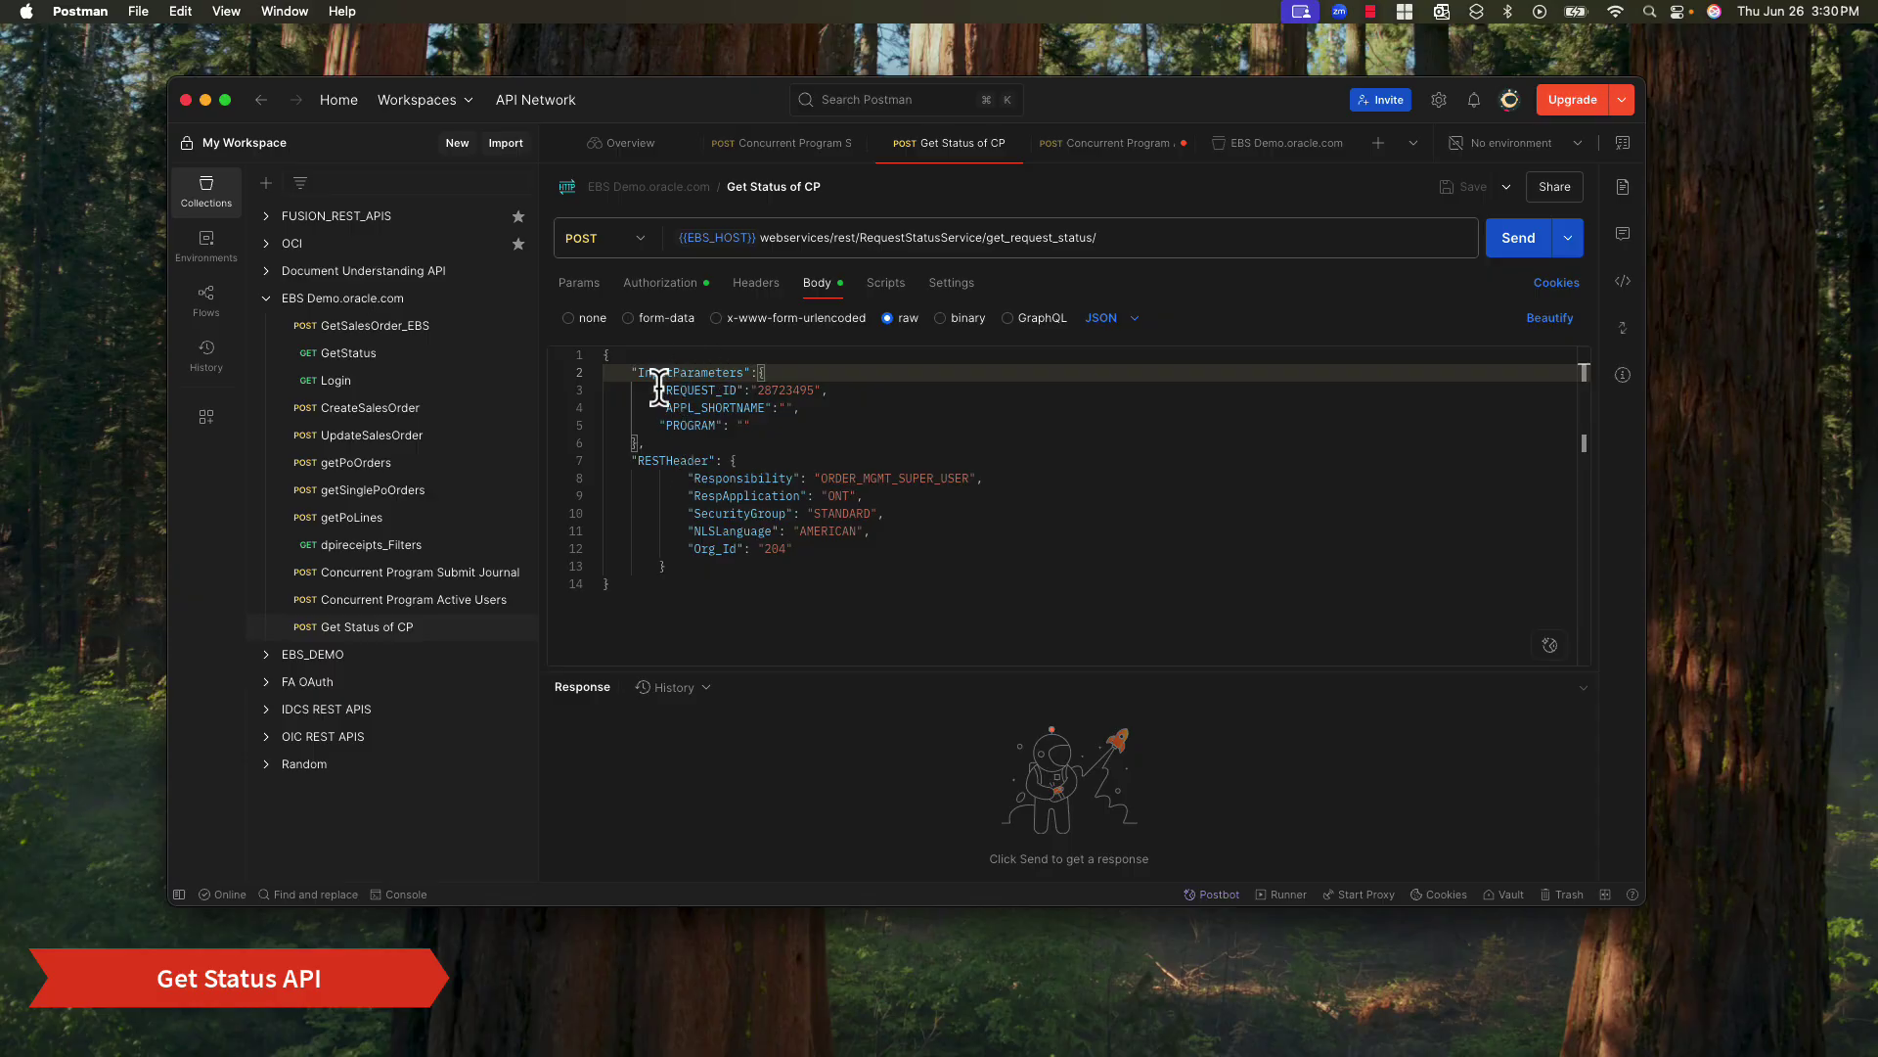
pyautogui.moveTo(659, 389); pyautogui.dragTo(799, 423)
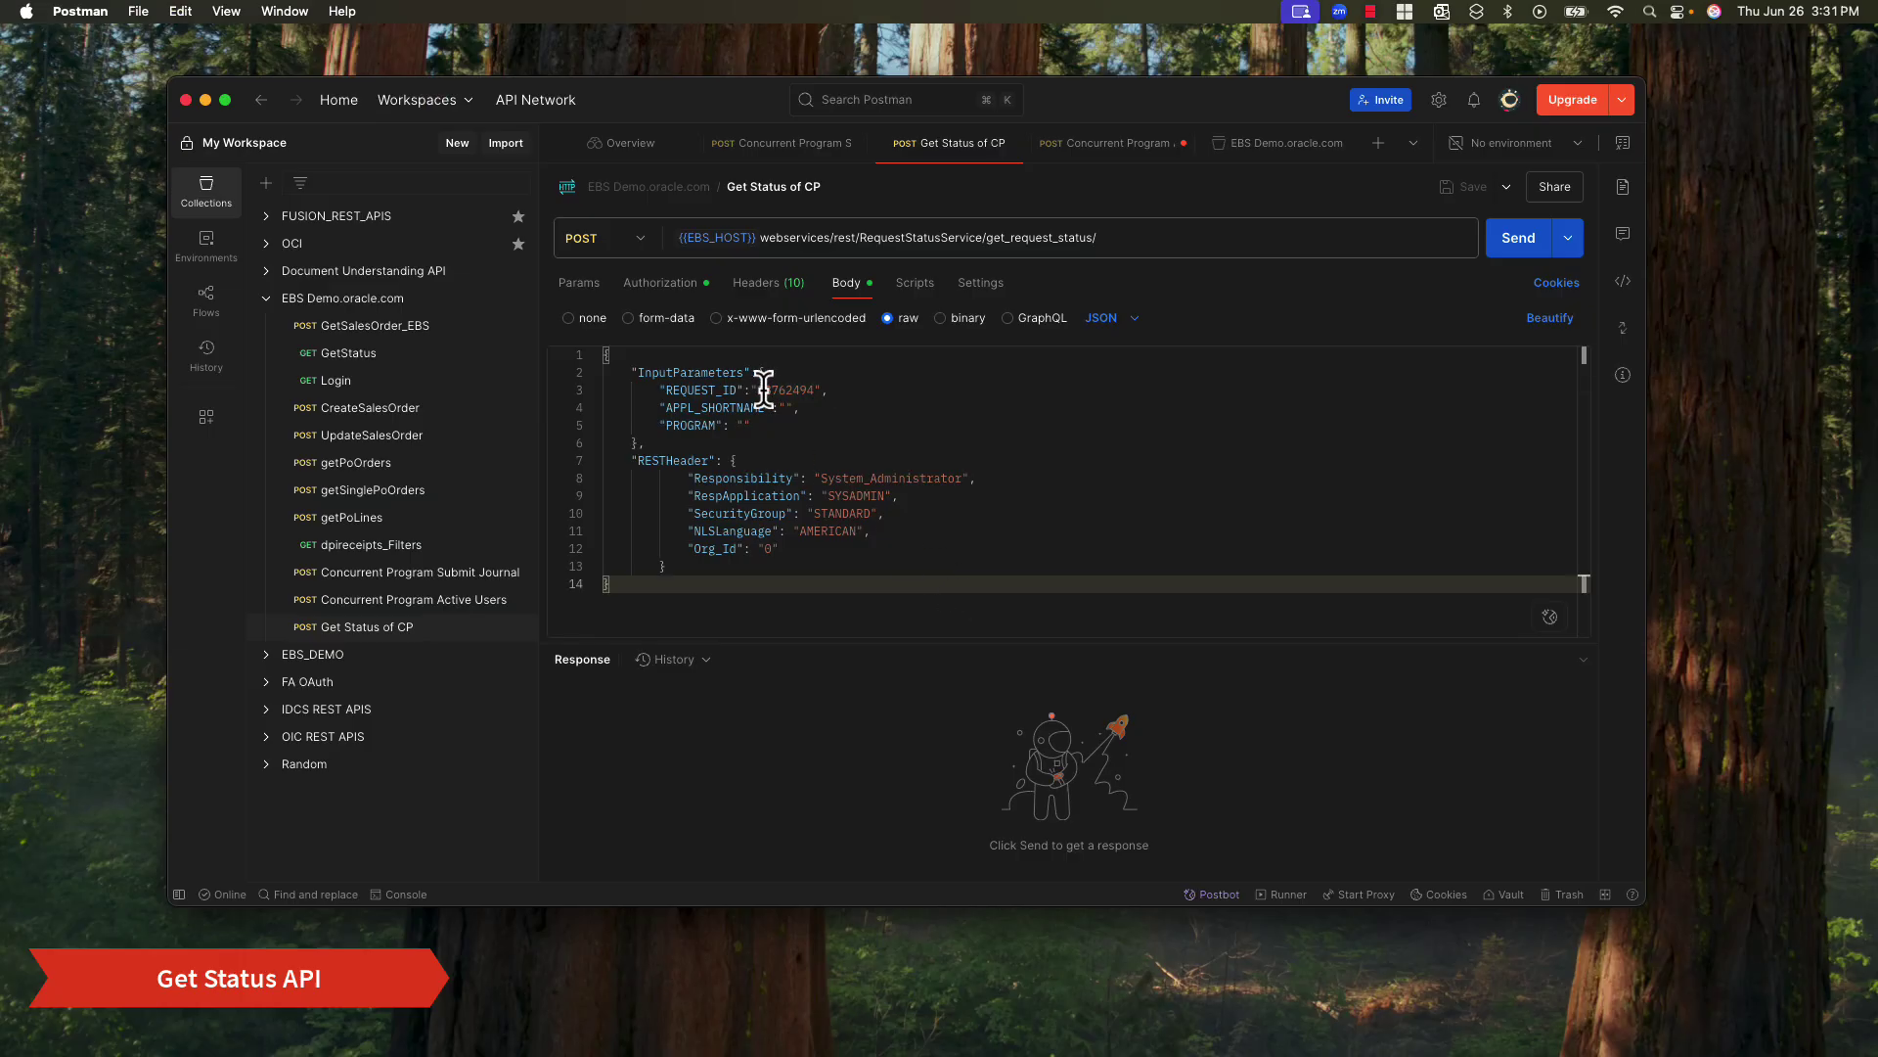
pyautogui.doubleClick(783, 390)
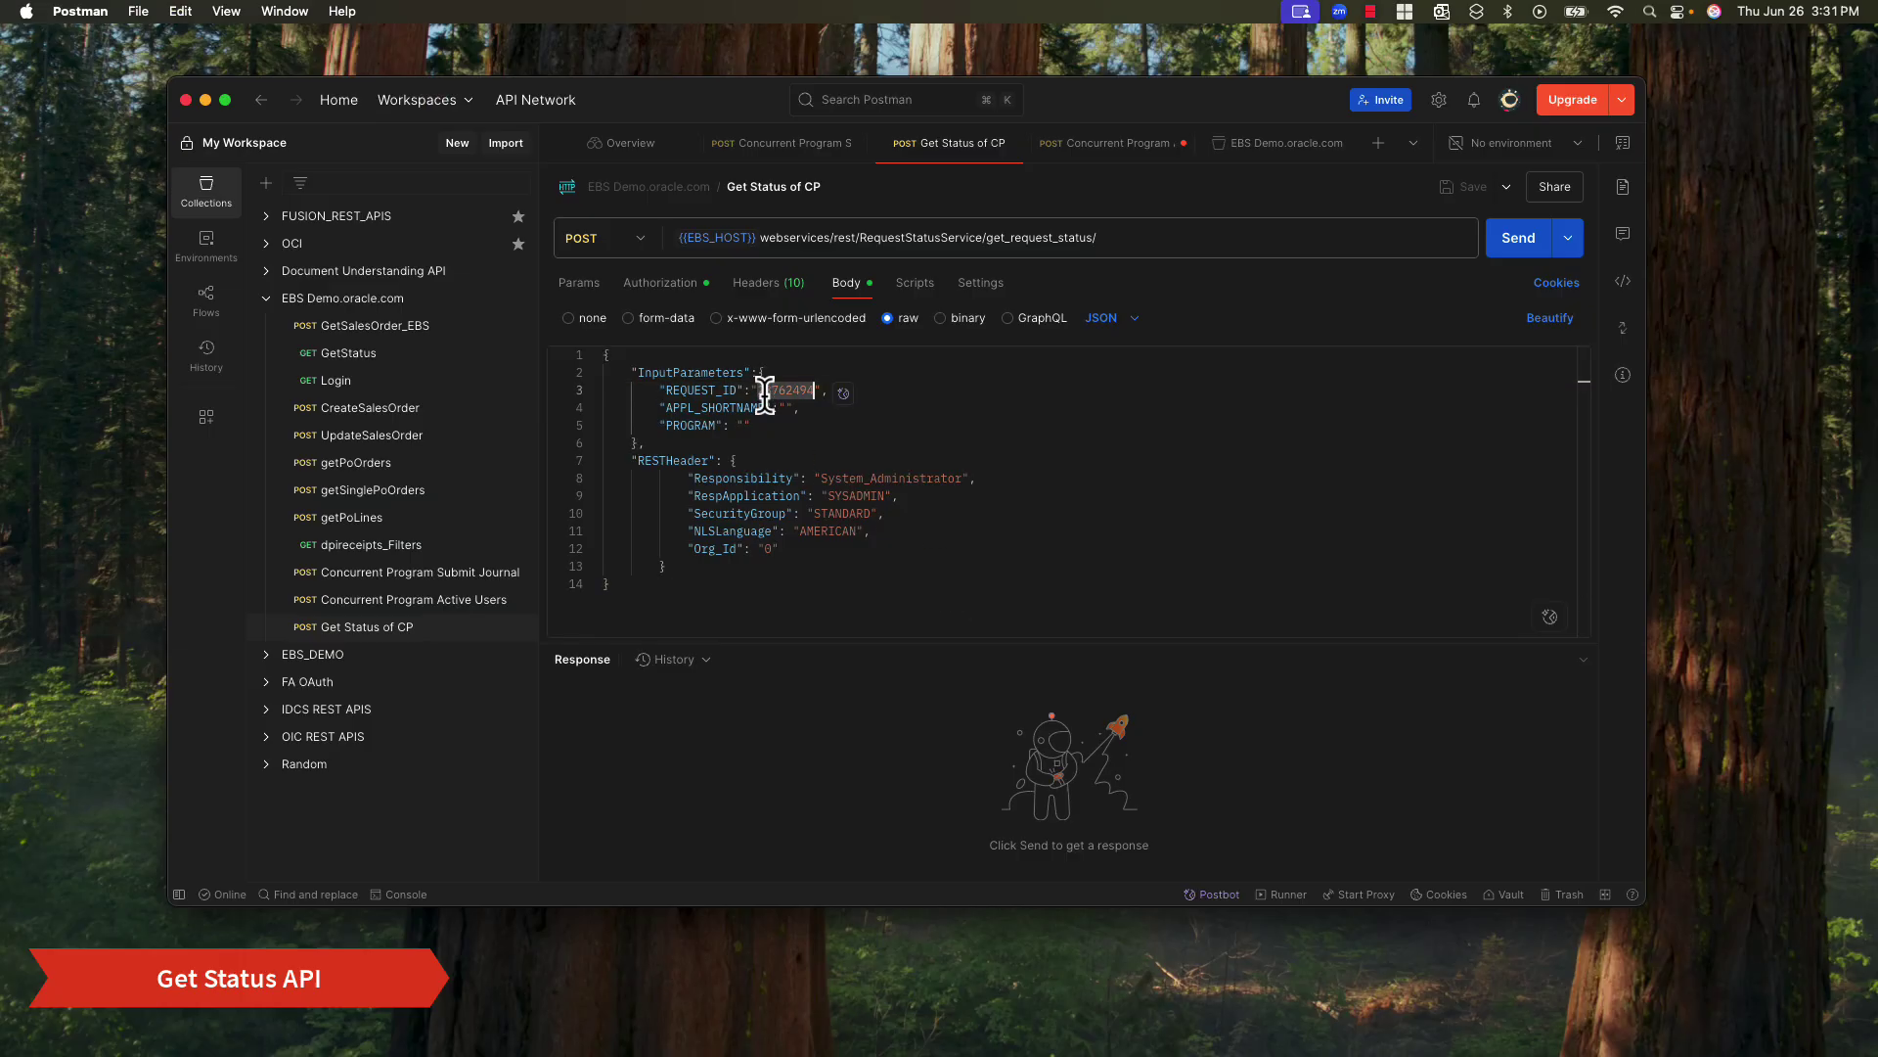
pyautogui.click(1516, 246)
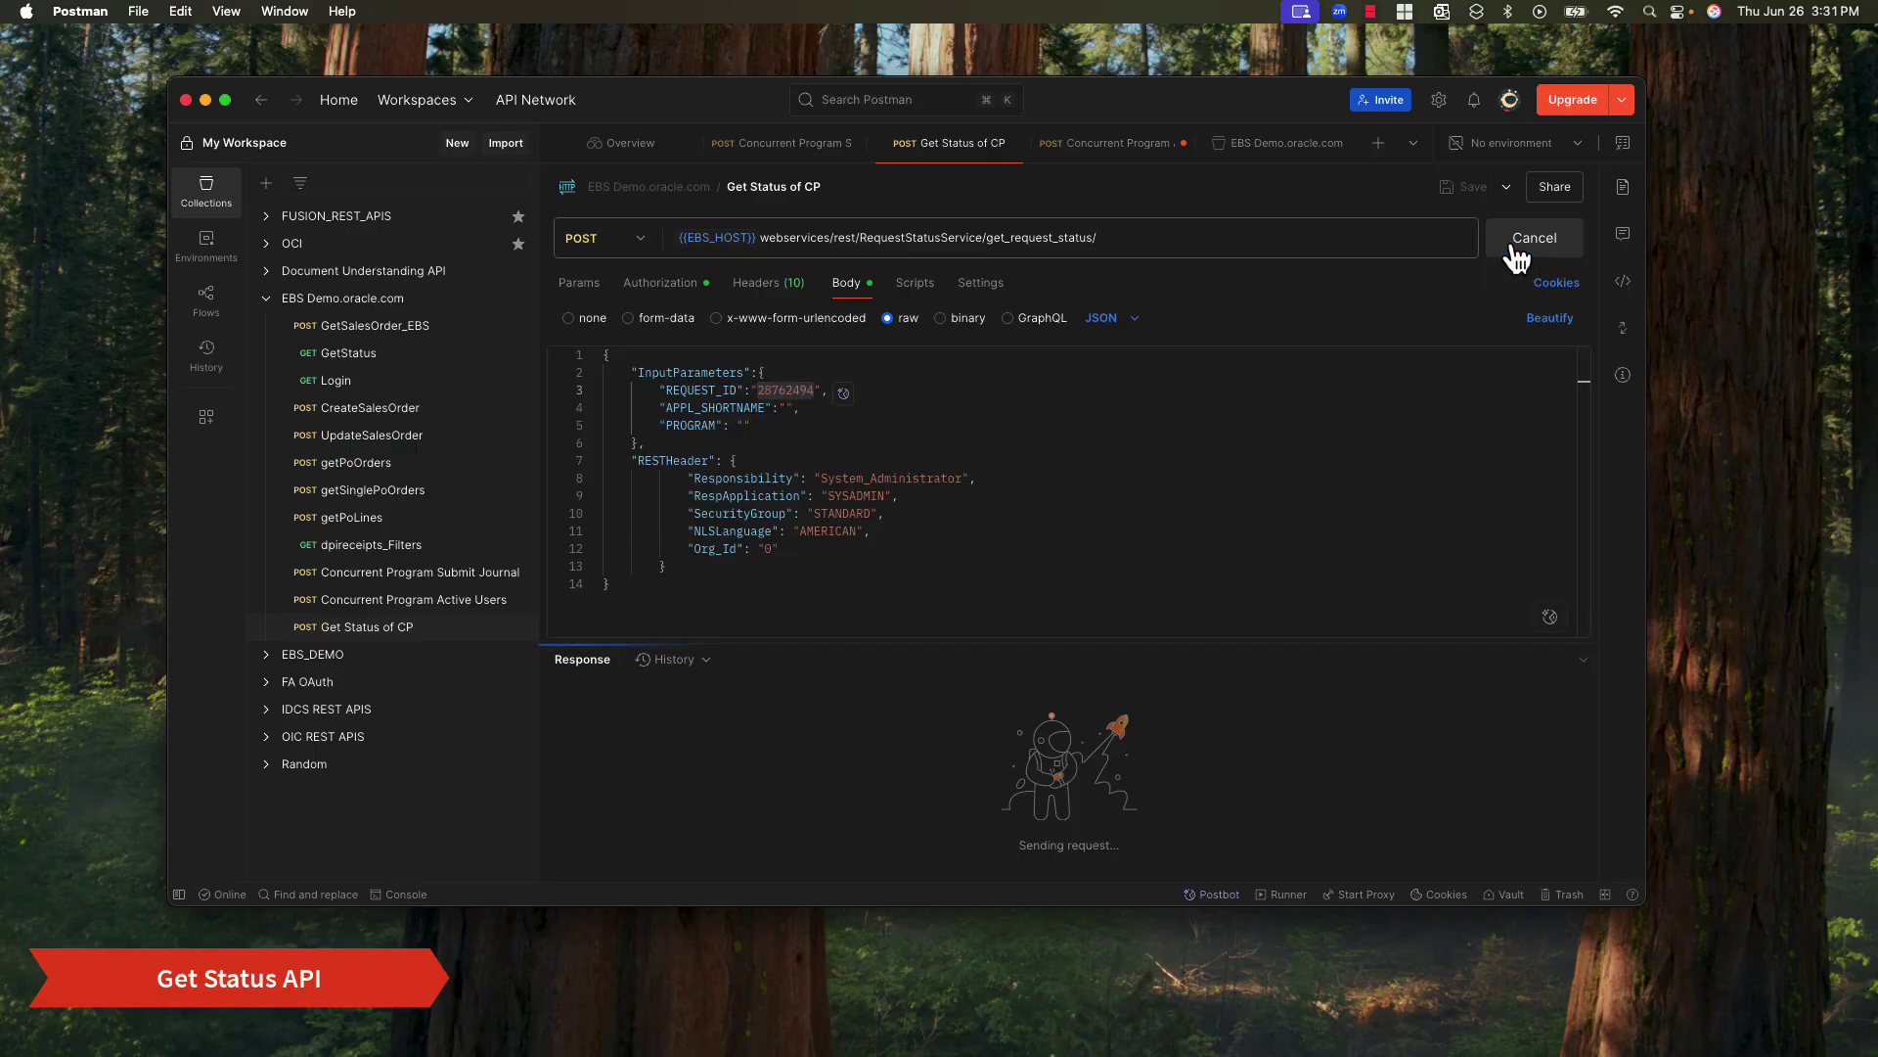
# - Review the response showing request 28762497 with phase Completed and status Error
pyautogui.moveTo(1028, 637); pyautogui.dragTo(1082, 513)
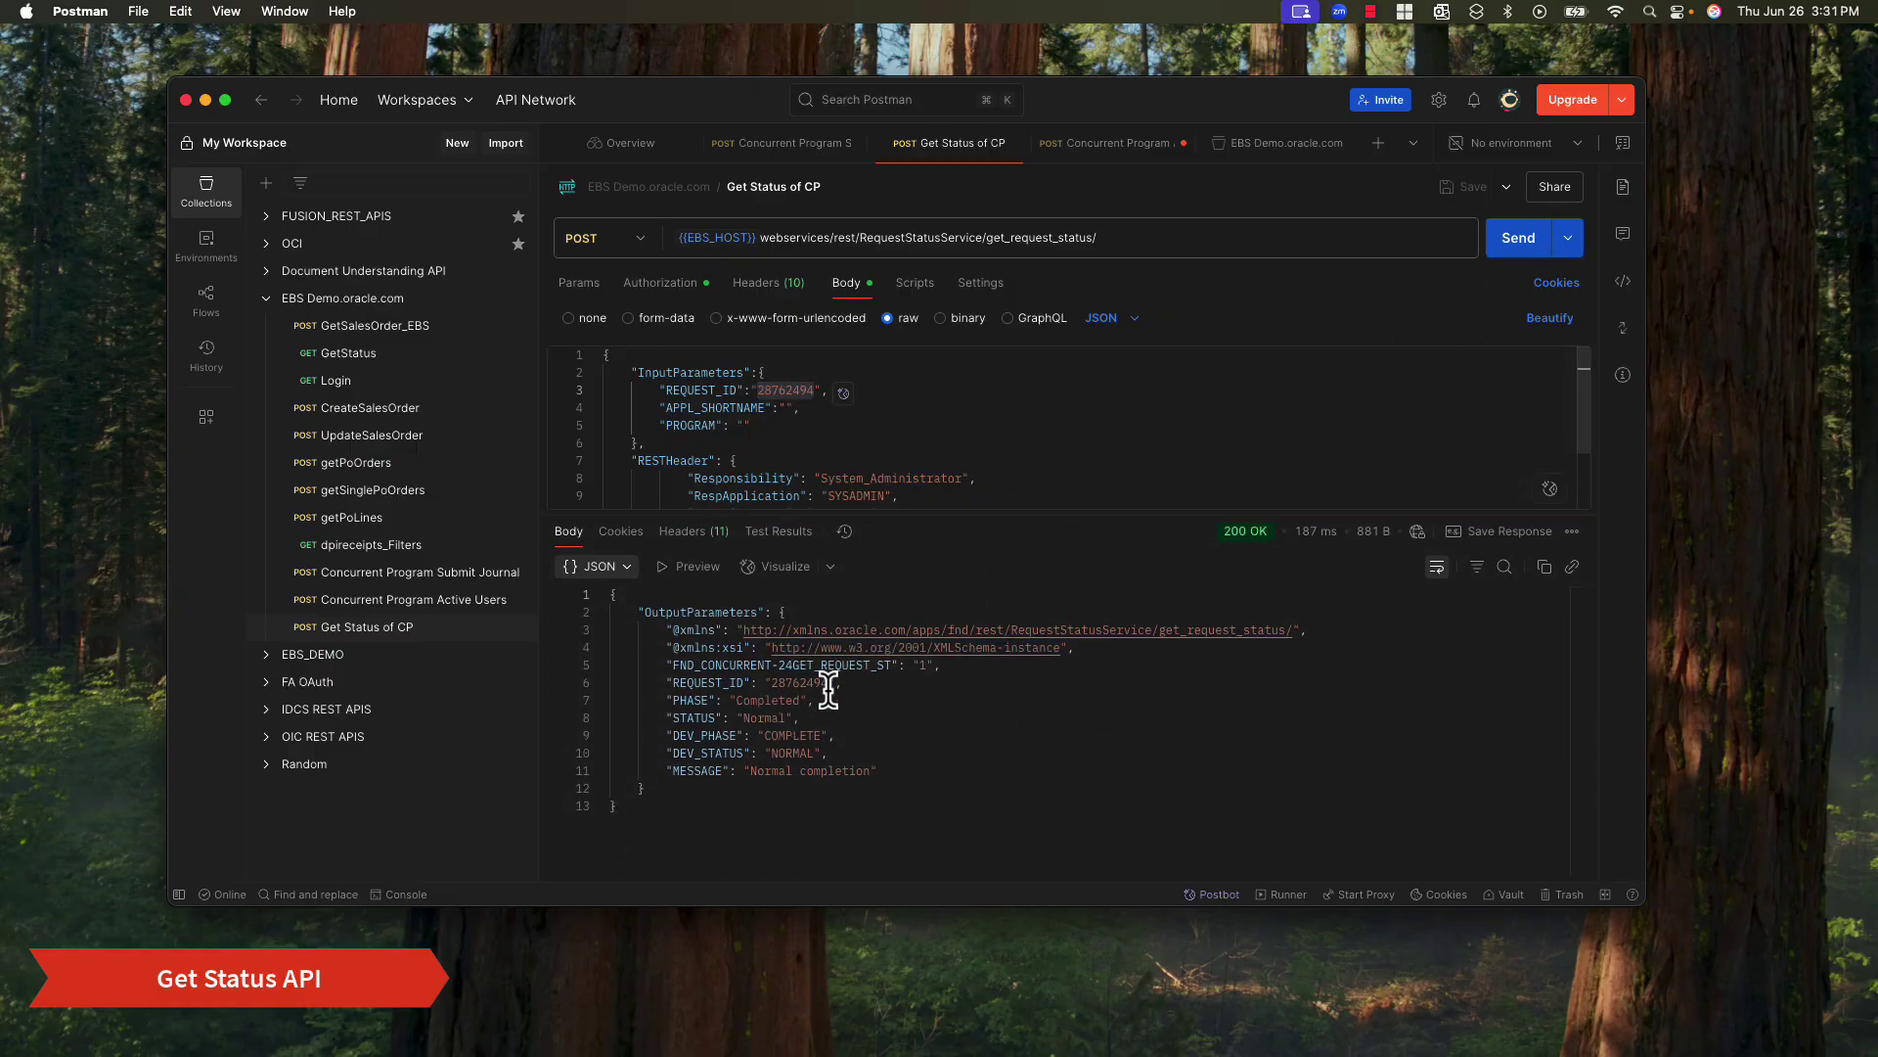
pyautogui.doubleClick(767, 700)
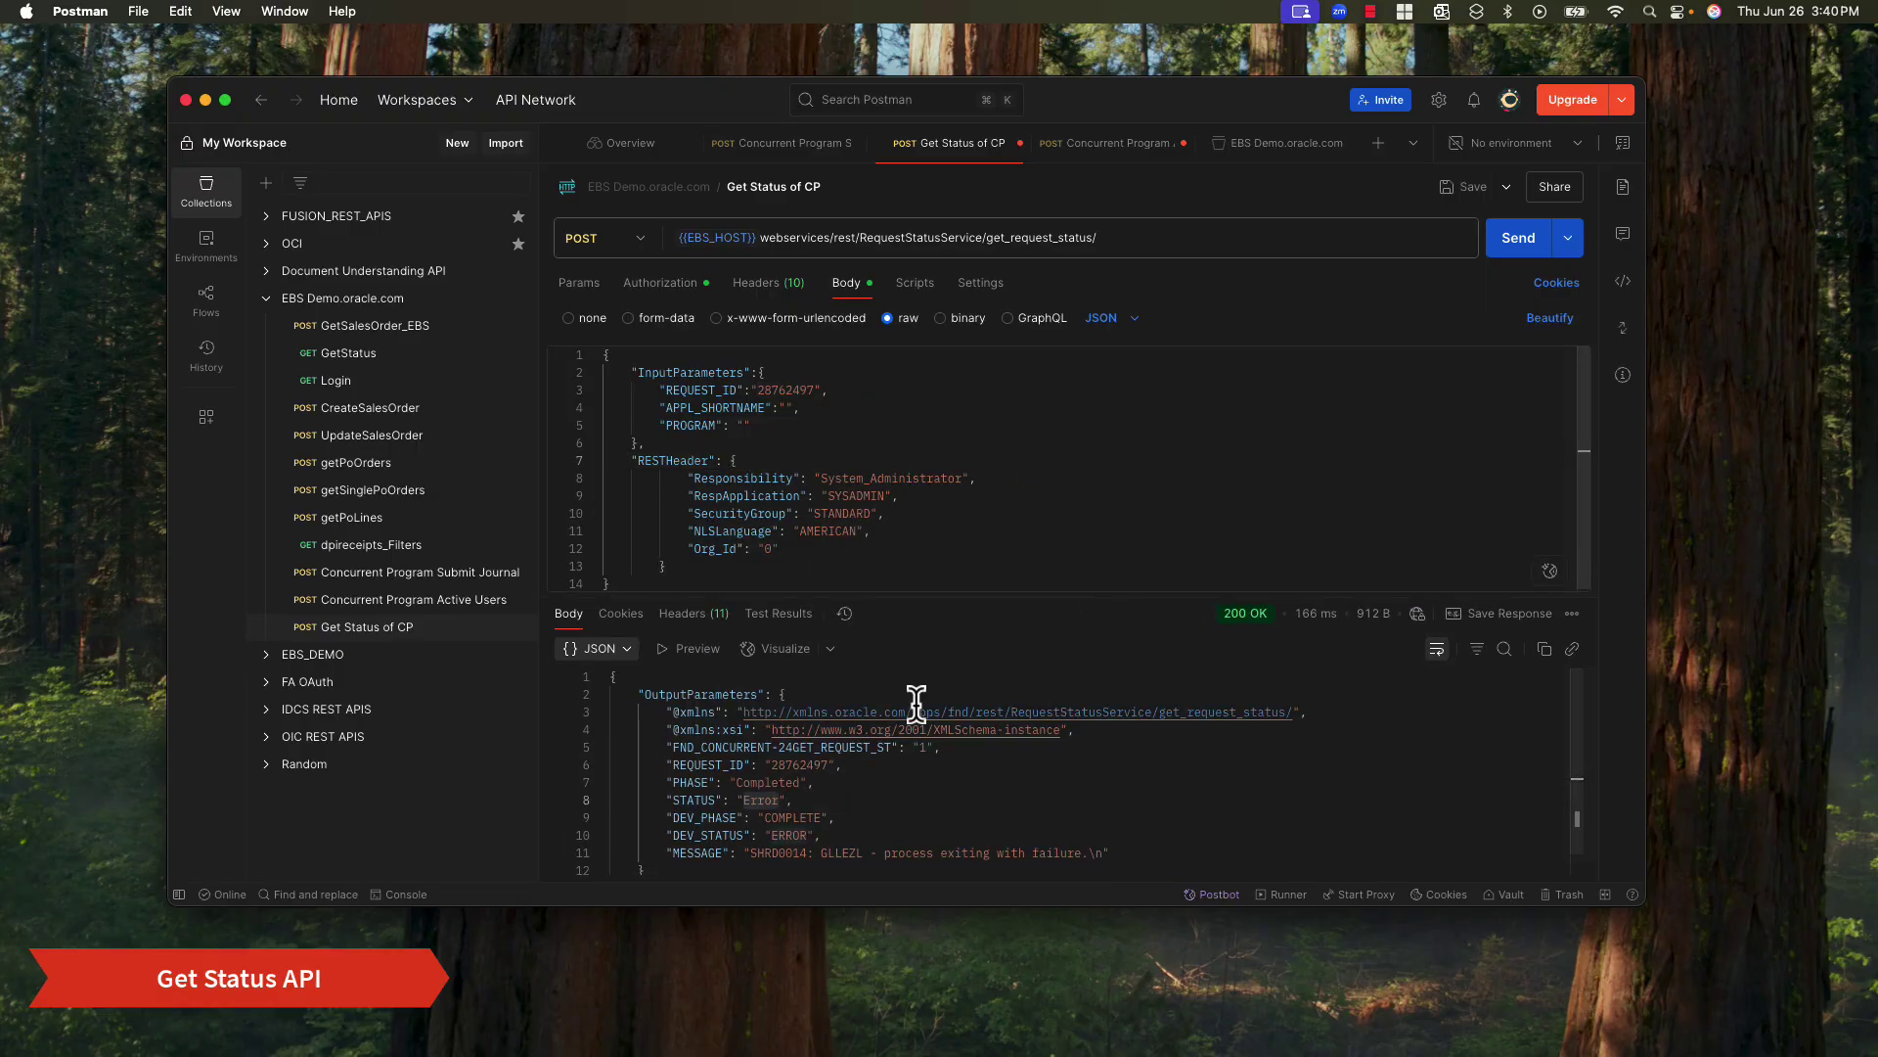
pyautogui.doubleClick(768, 801)
pyautogui.click(963, 810)
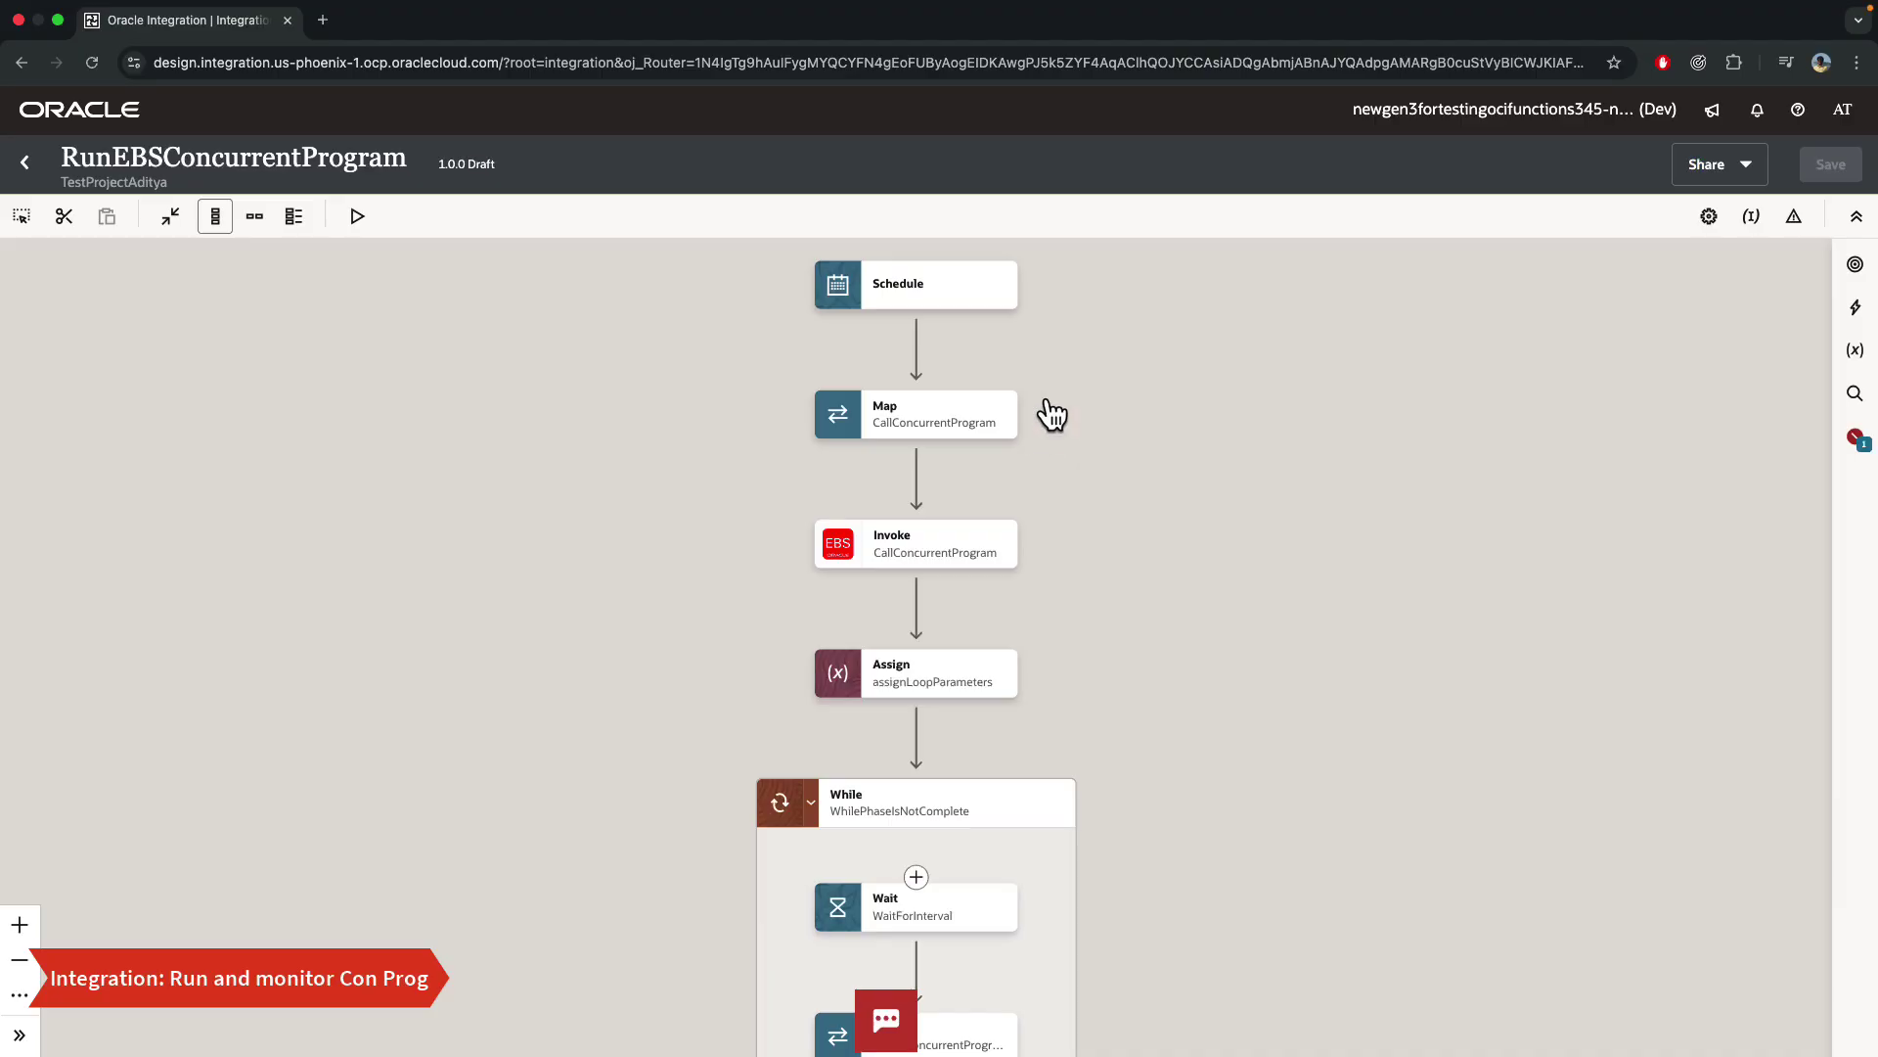
pyautogui.moveTo(1203, 542); pyautogui.dragTo(1119, 445)
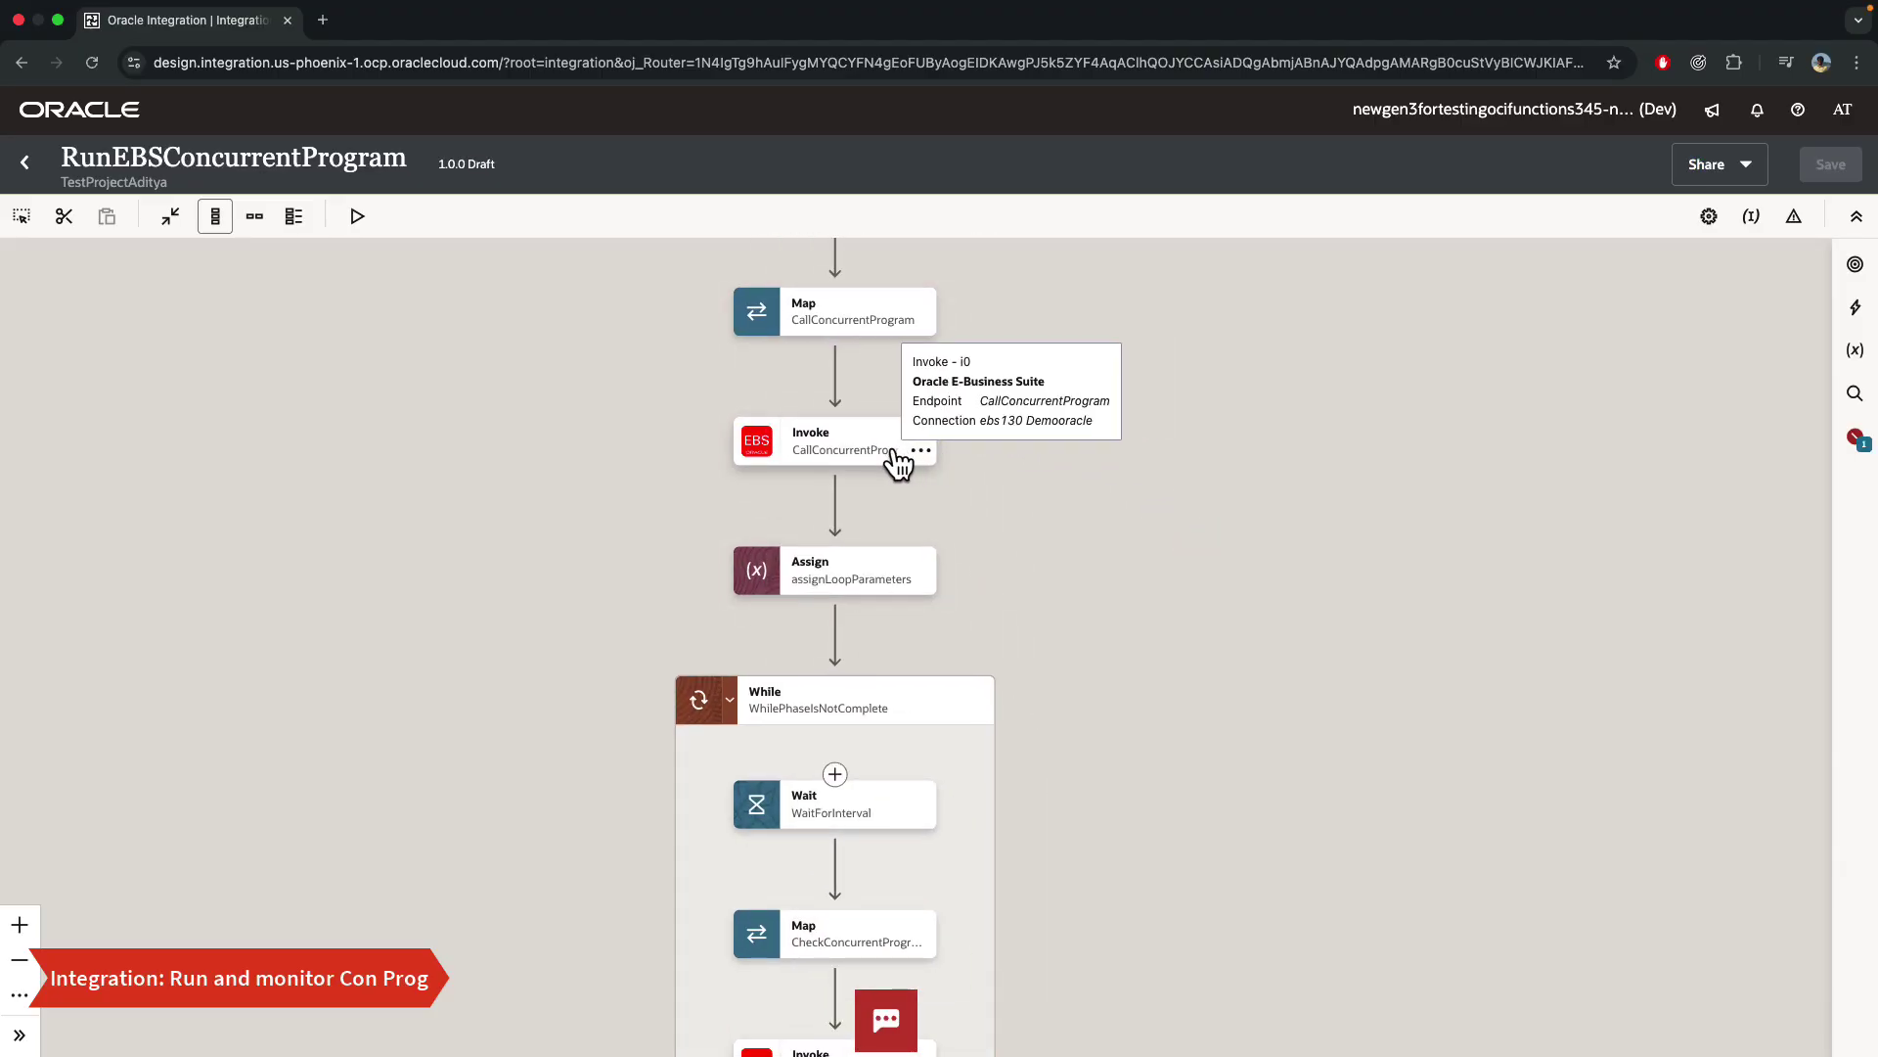
pyautogui.moveTo(1066, 576); pyautogui.dragTo(911, 409)
pyautogui.moveTo(1111, 577); pyautogui.dragTo(1077, 469)
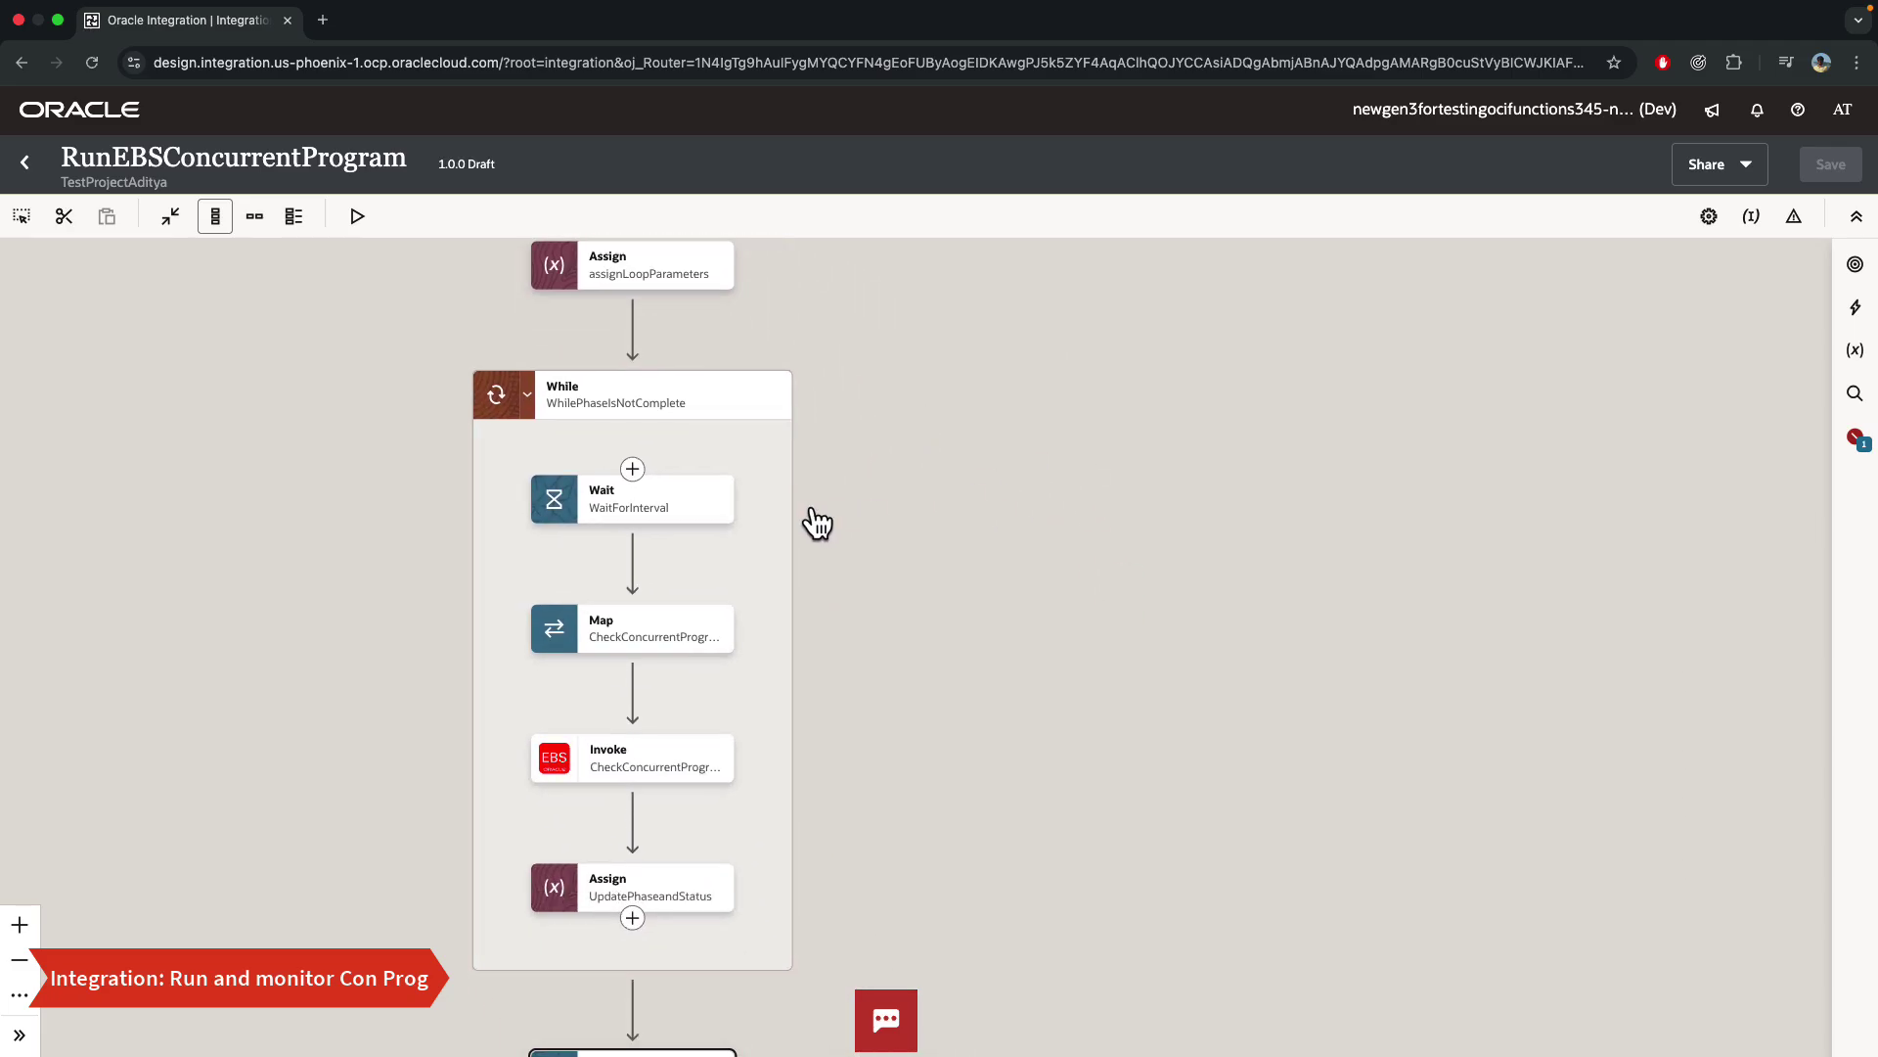
pyautogui.moveTo(665, 627)
pyautogui.moveTo(937, 617); pyautogui.dragTo(910, 533)
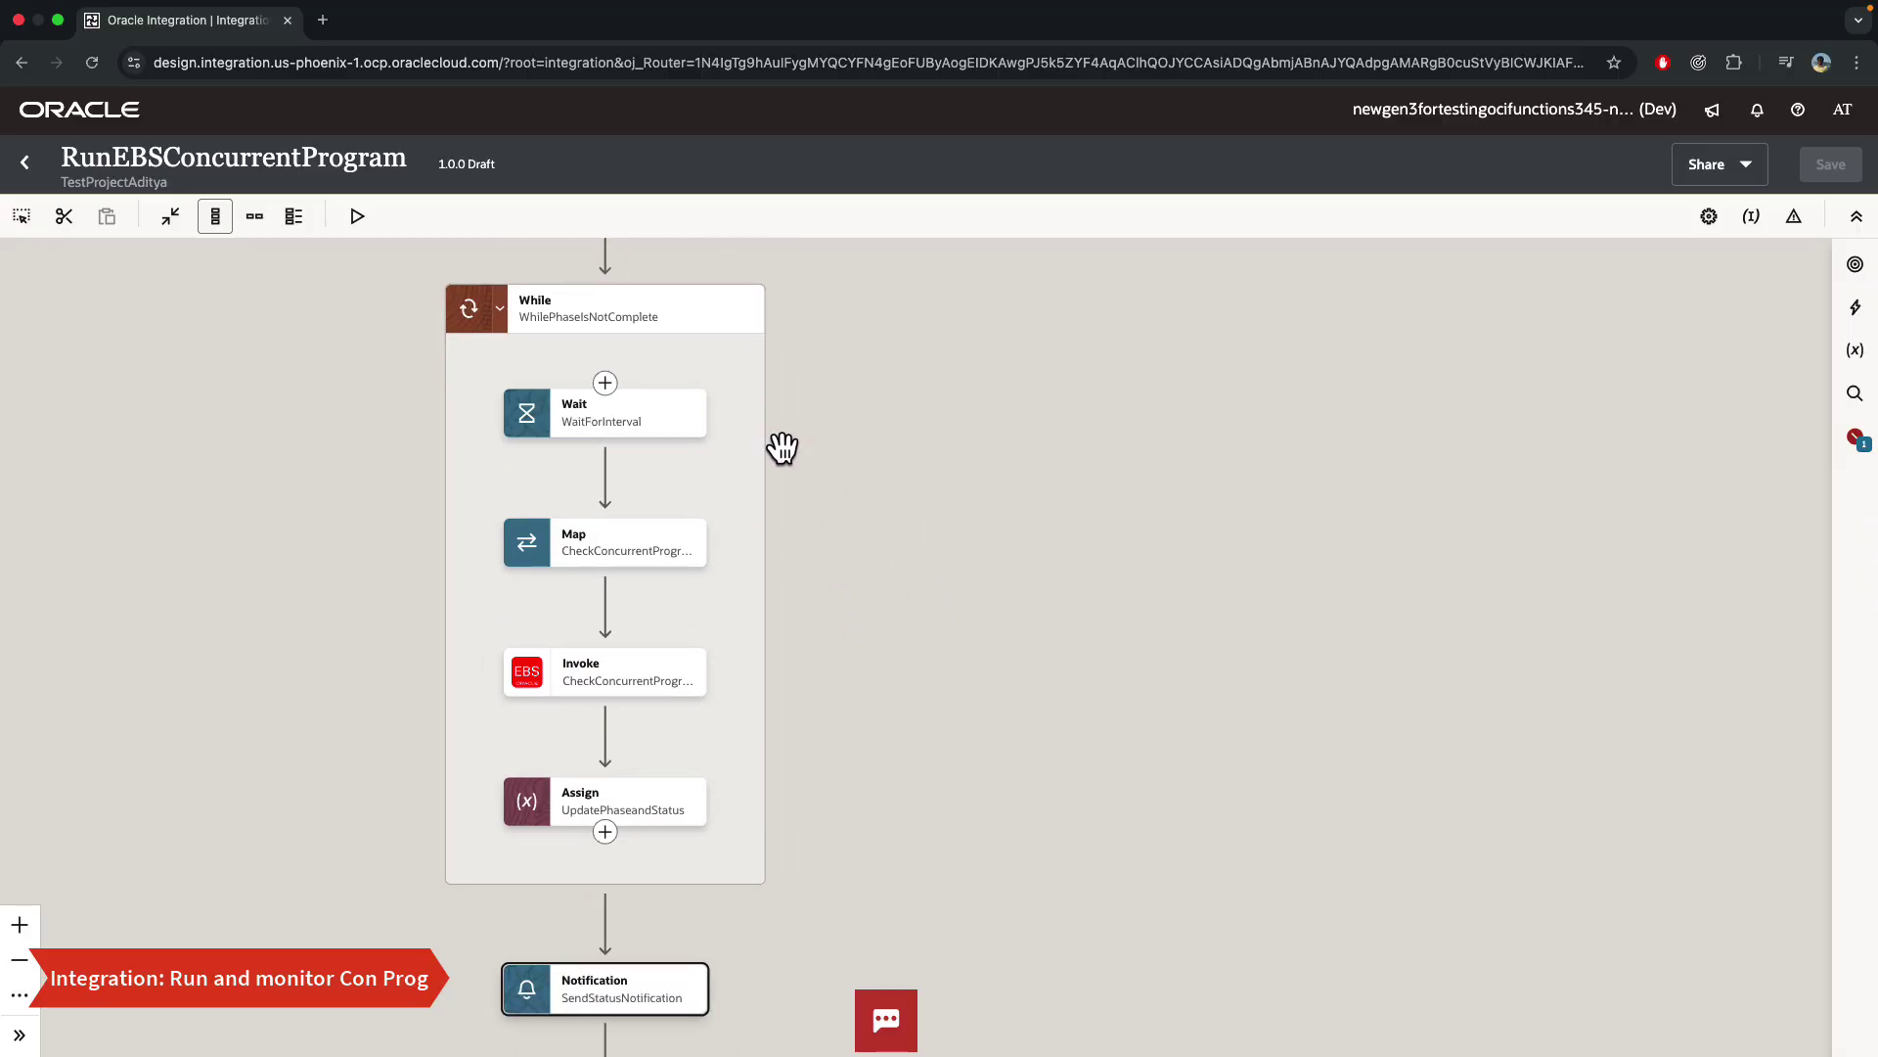
pyautogui.moveTo(682, 437)
pyautogui.moveTo(599, 421)
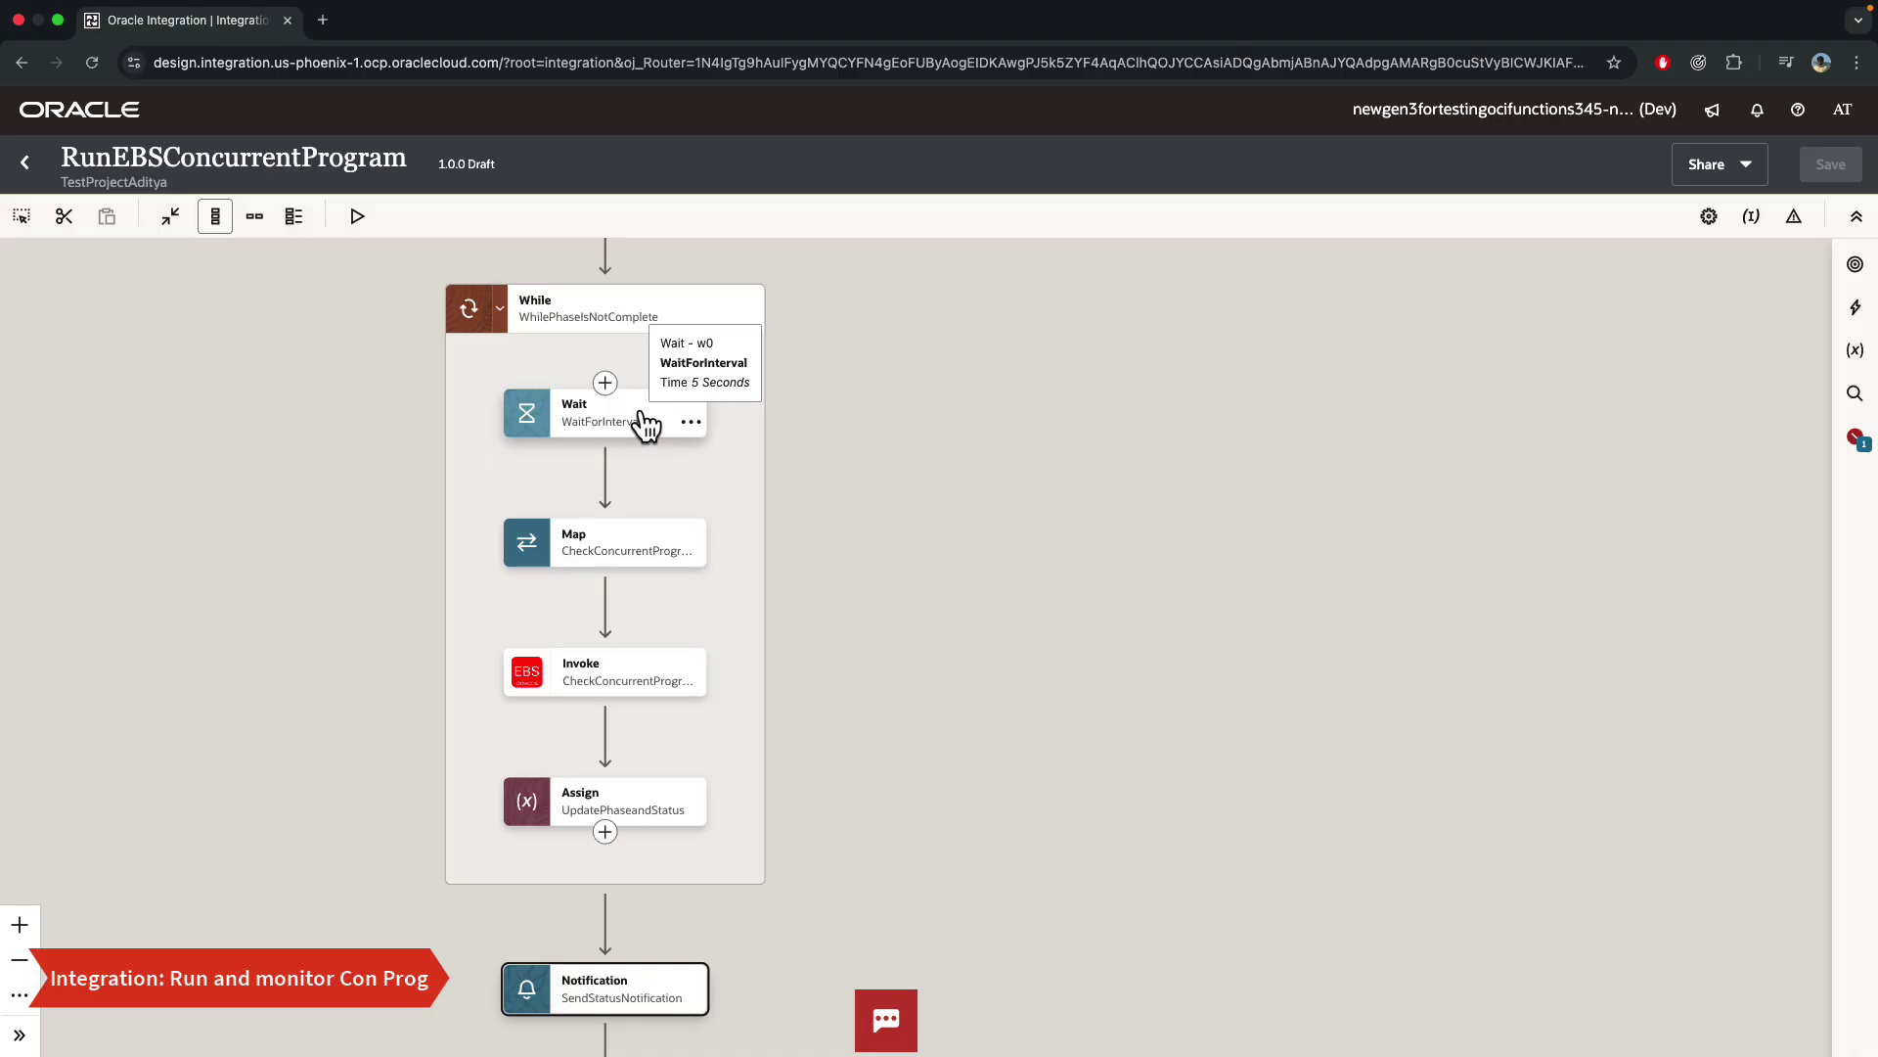
pyautogui.scroll(-3, 894, 600)
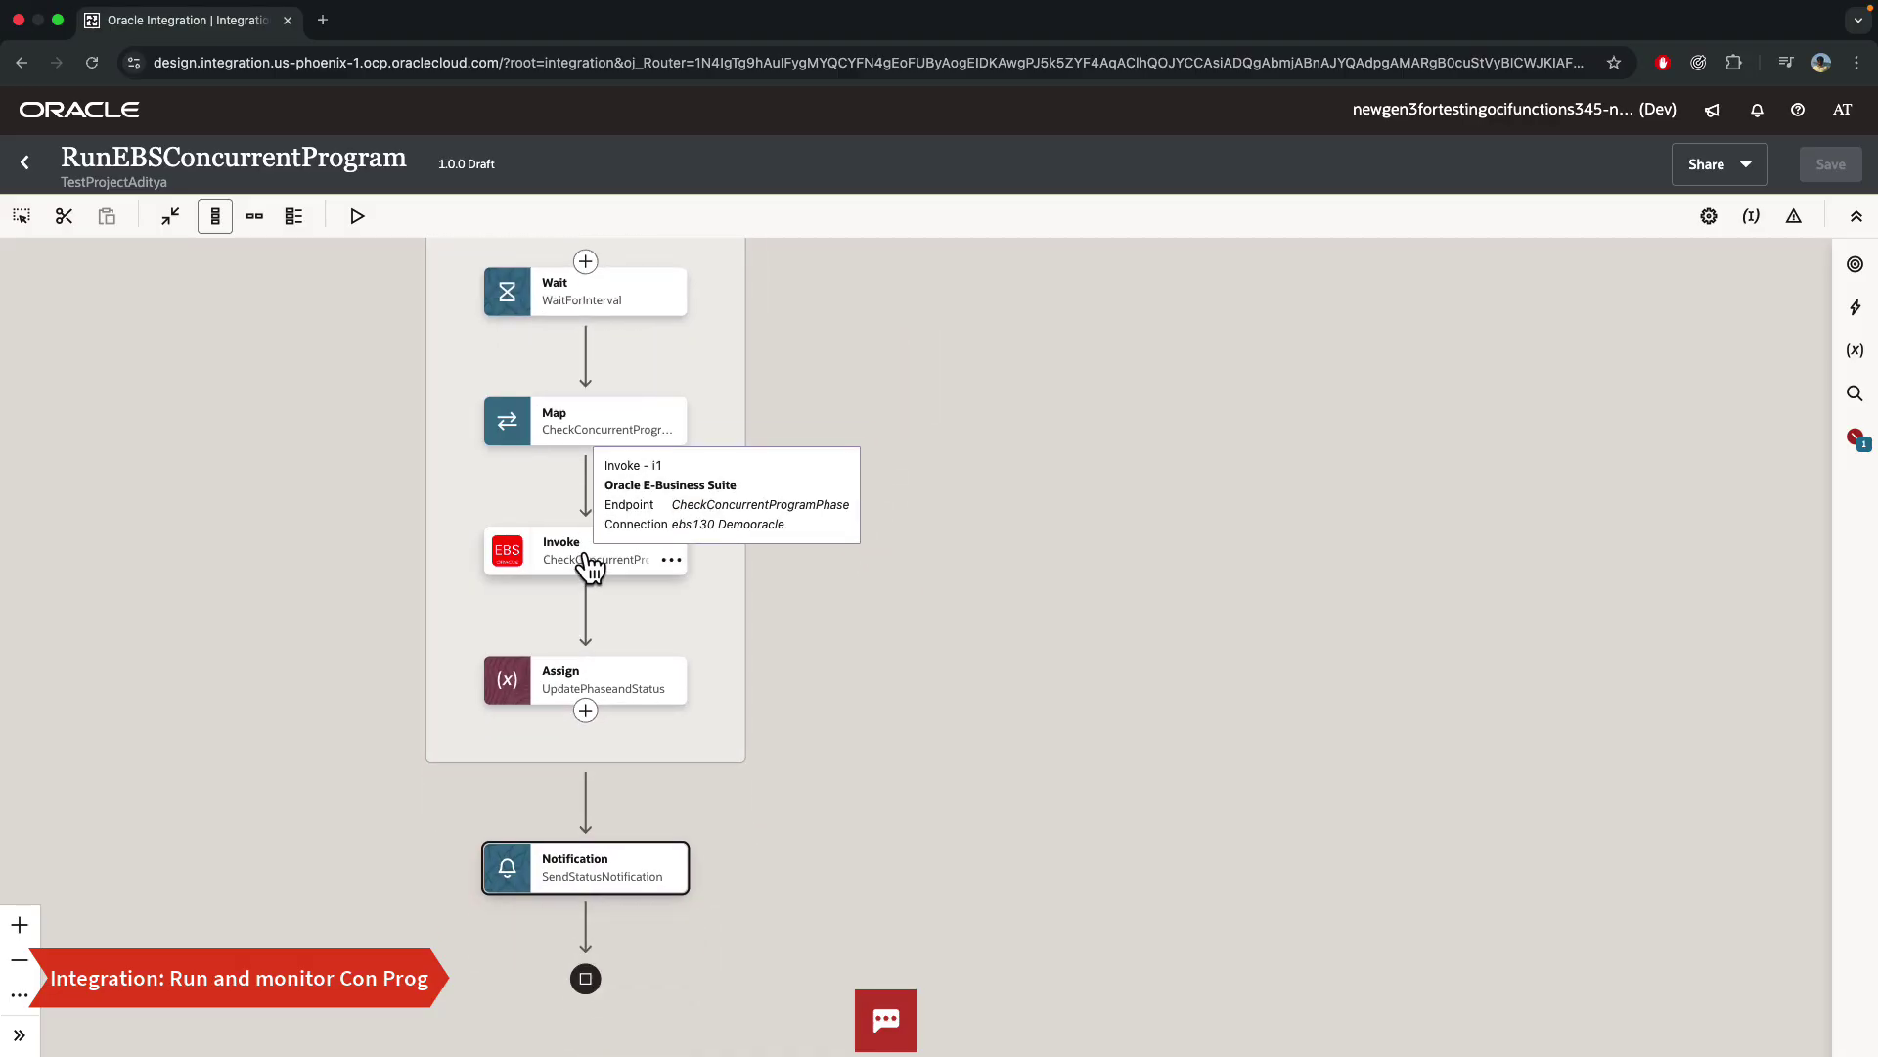
pyautogui.scroll(-2, 834, 772)
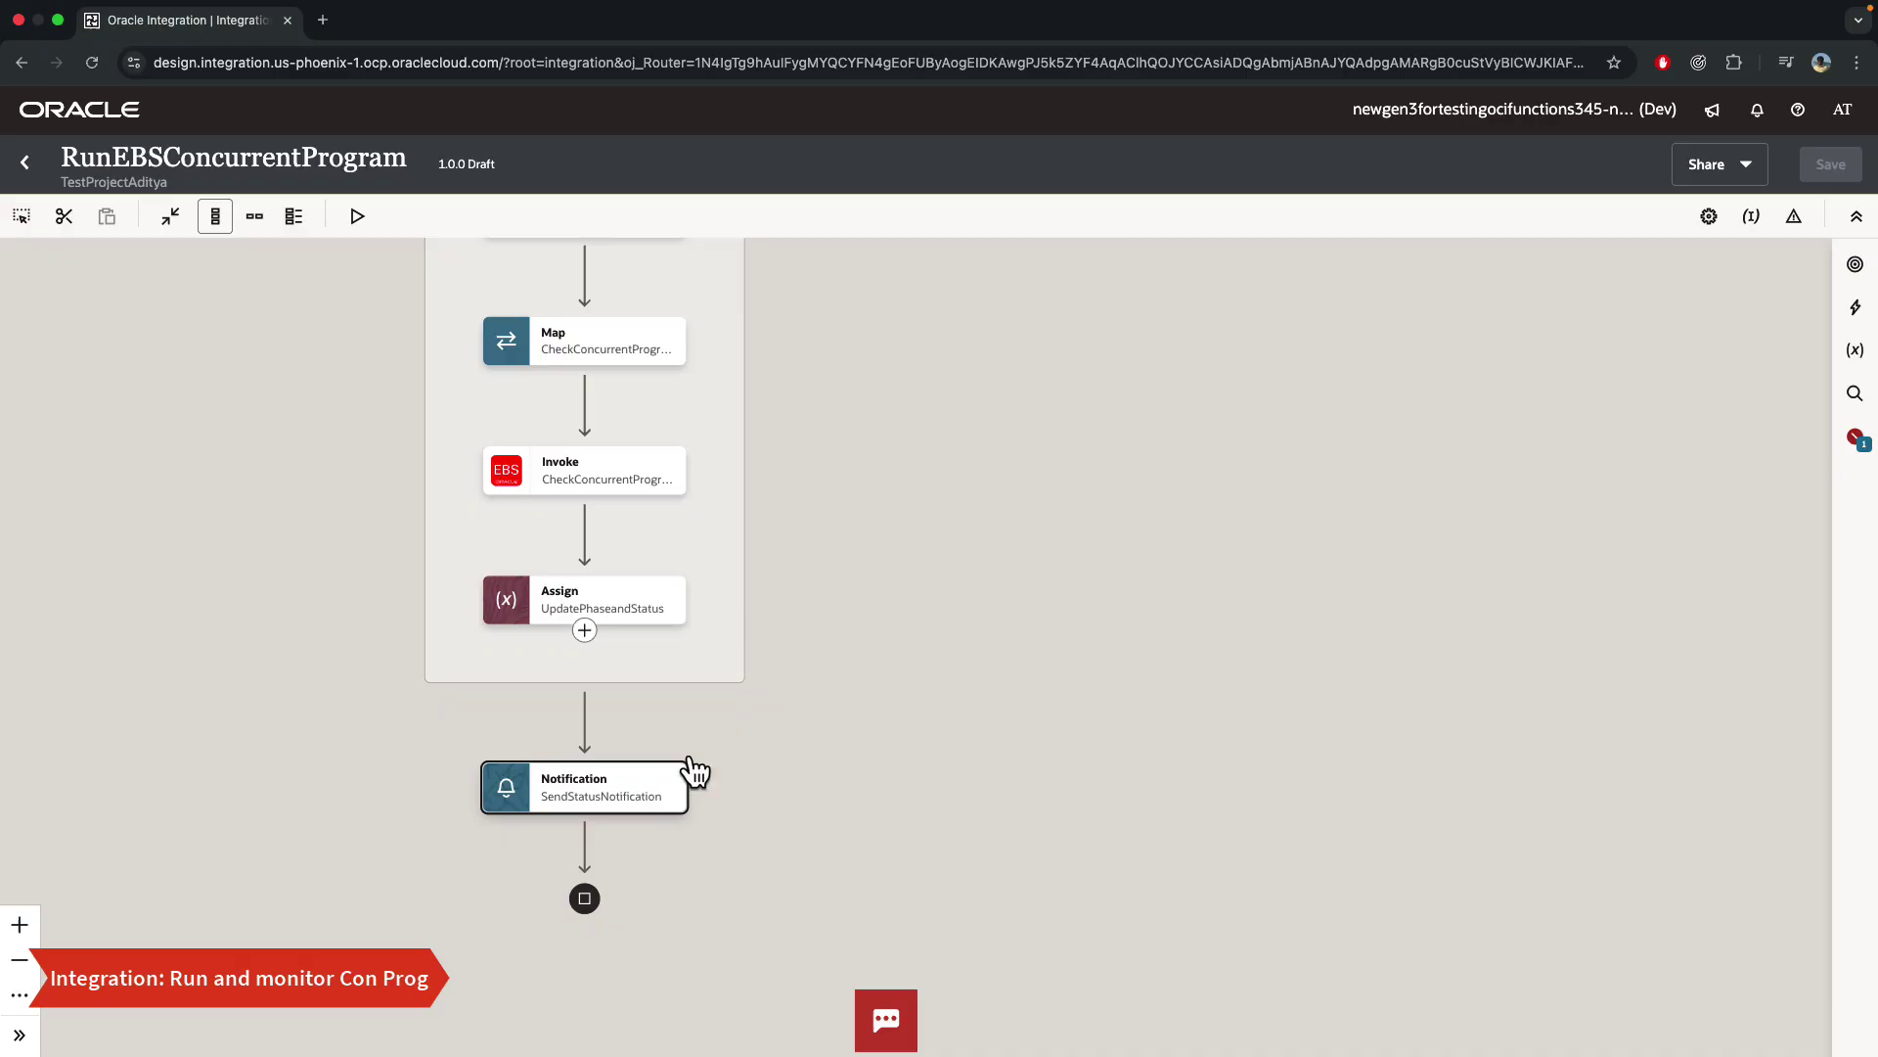
pyautogui.moveTo(620, 786)
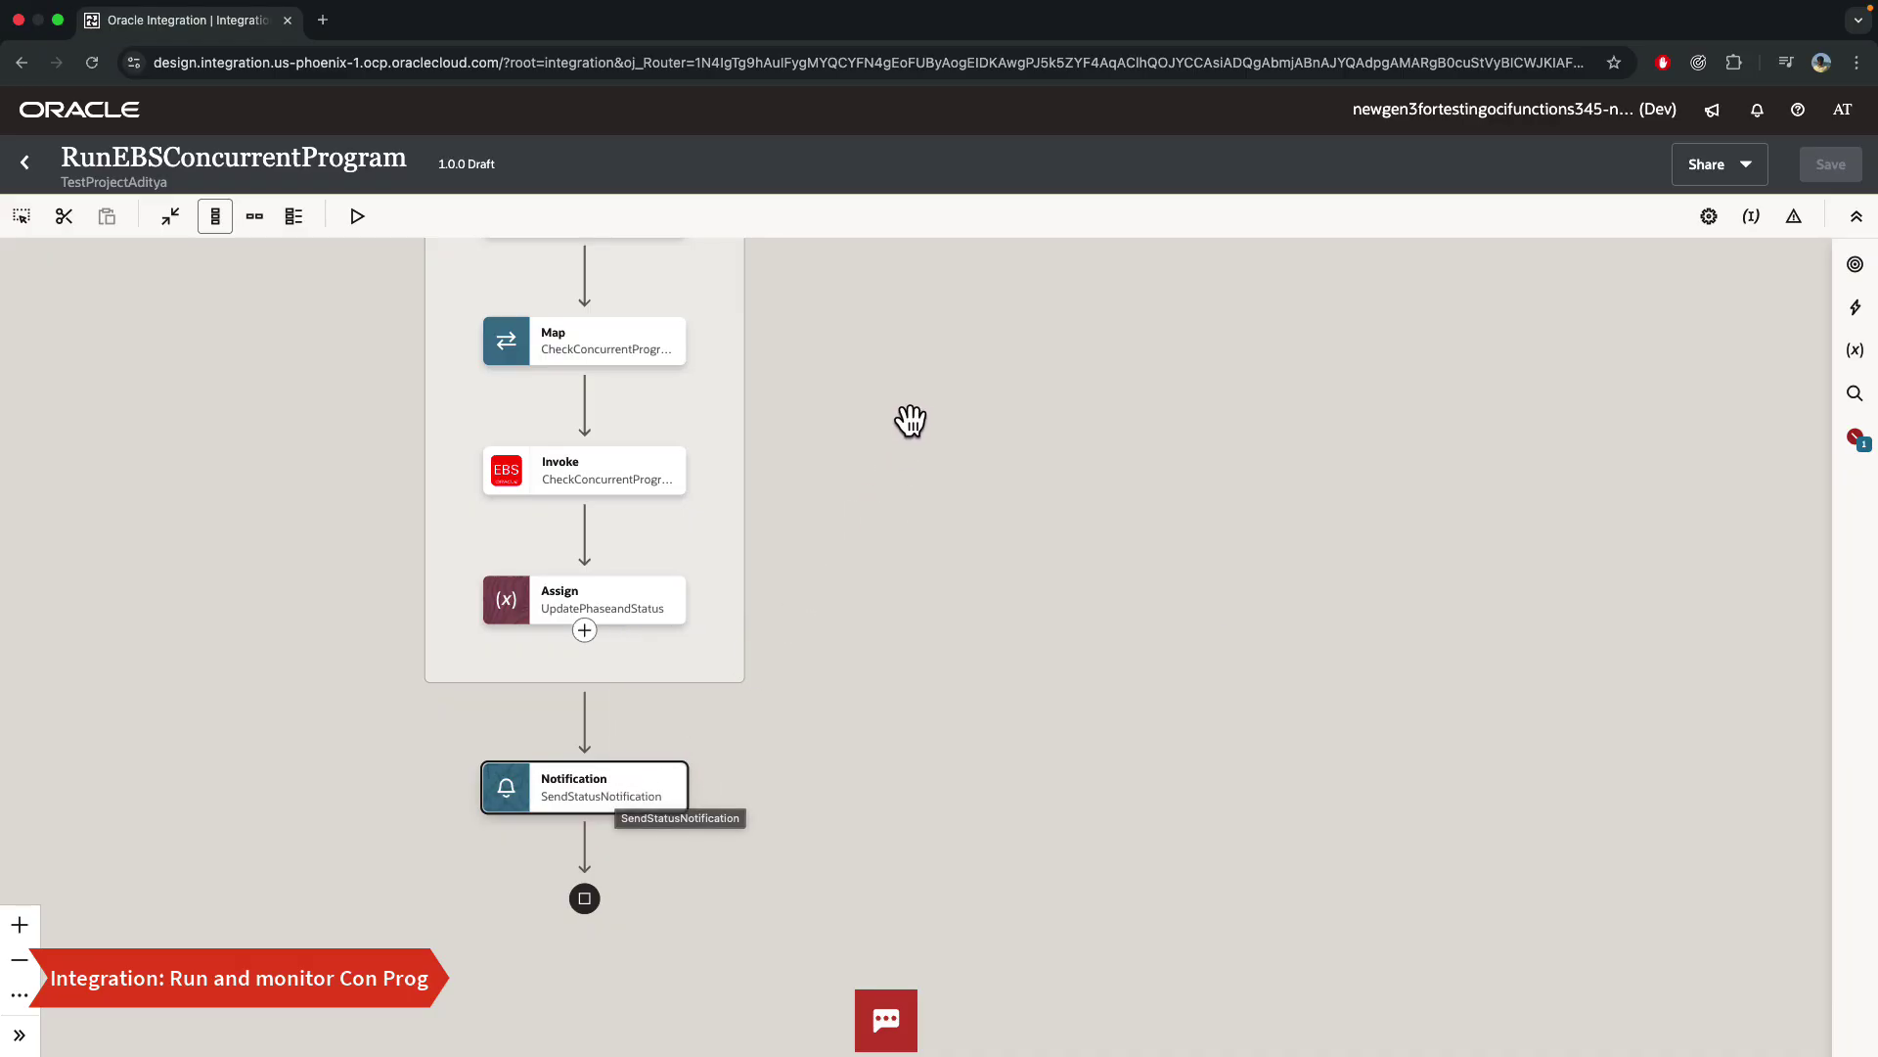
pyautogui.moveTo(909, 418); pyautogui.dragTo(1006, 579)
# - Test-run the integration, review its activity stream, and bring the notification e-mail into view
pyautogui.click(360, 215)
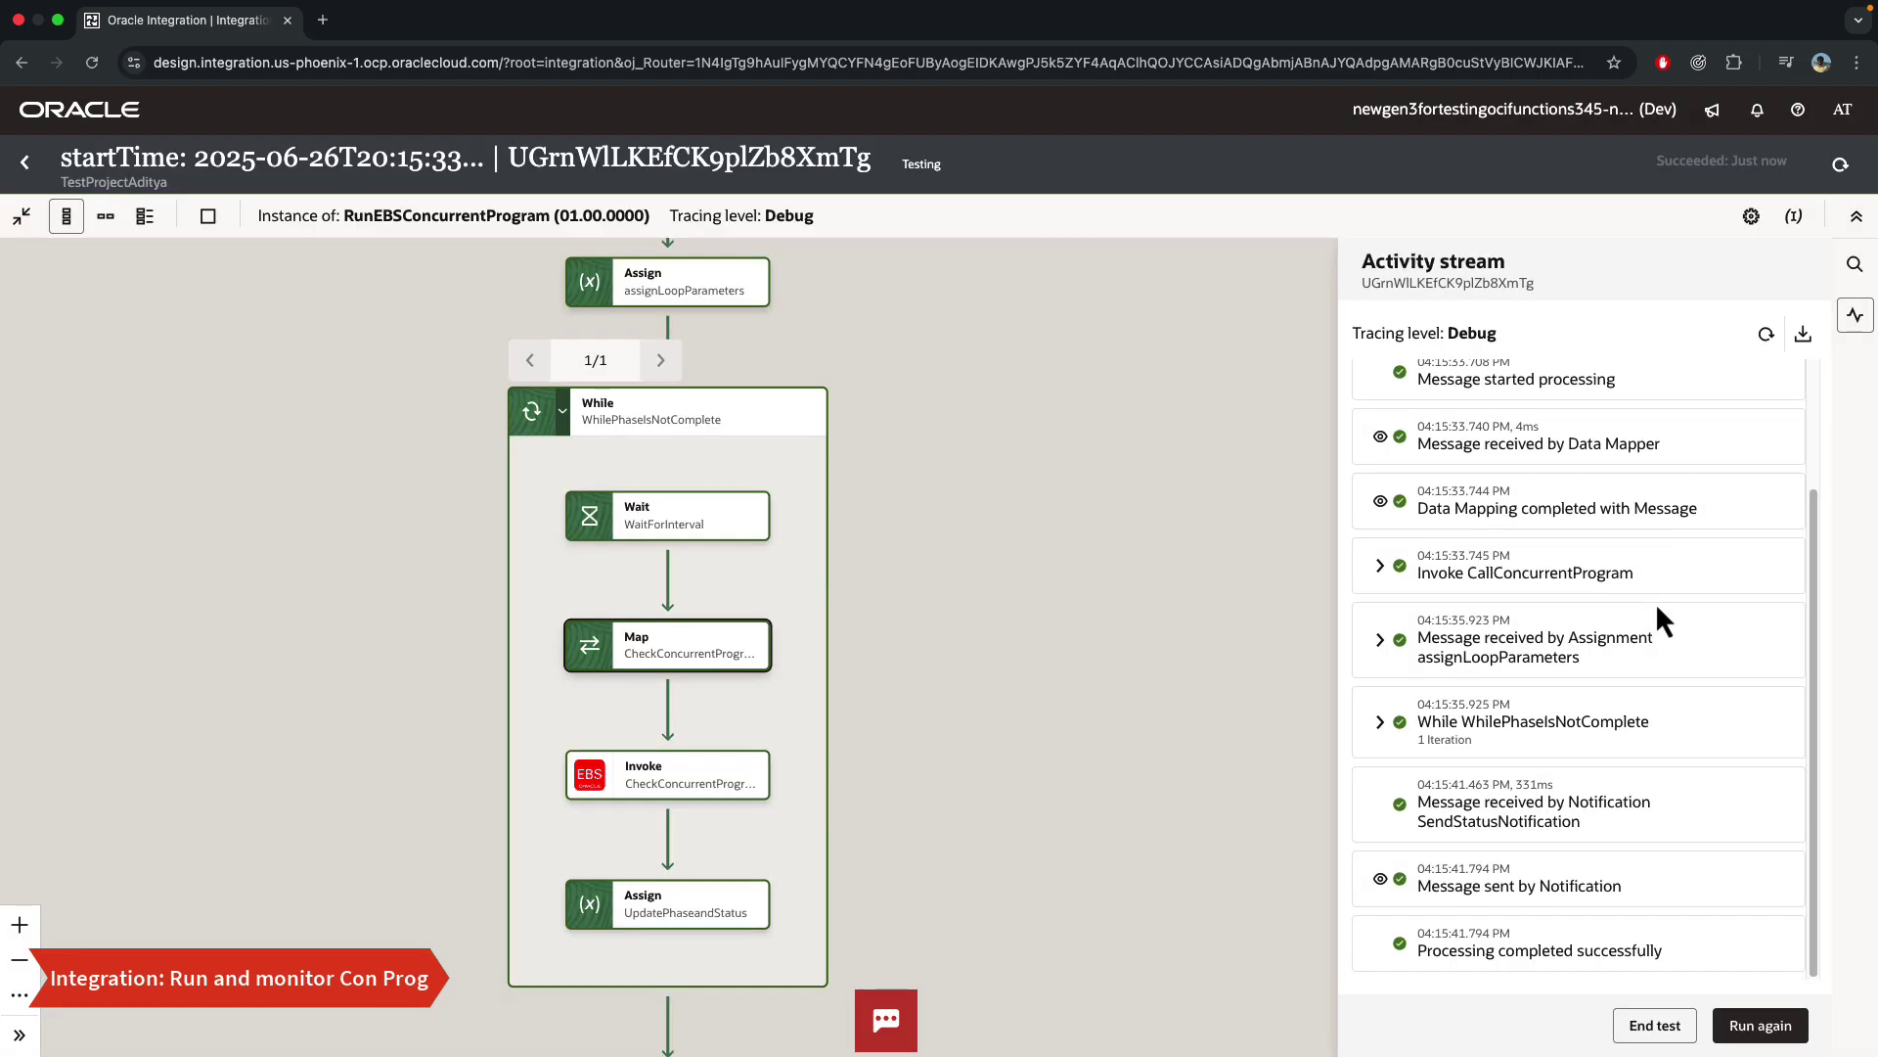
pyautogui.scroll(1, 1658, 645)
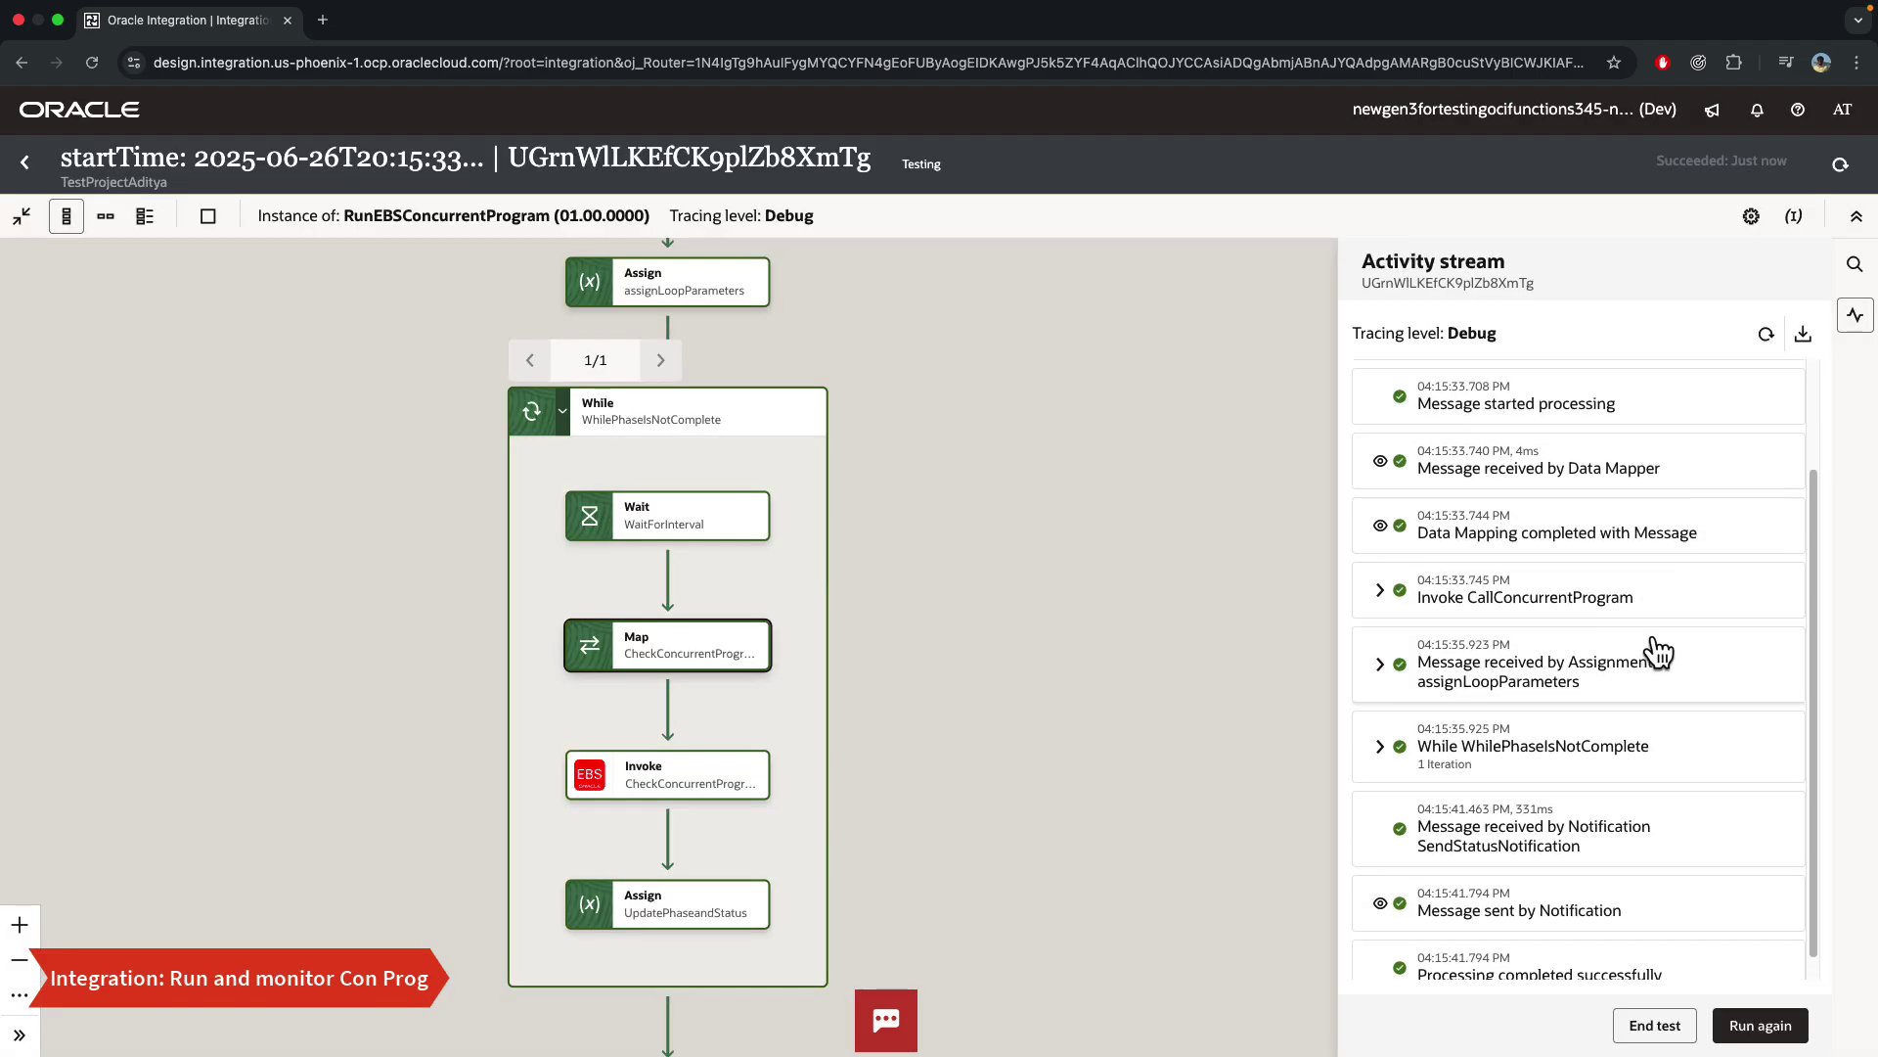
pyautogui.scroll(-1, 1438, 729)
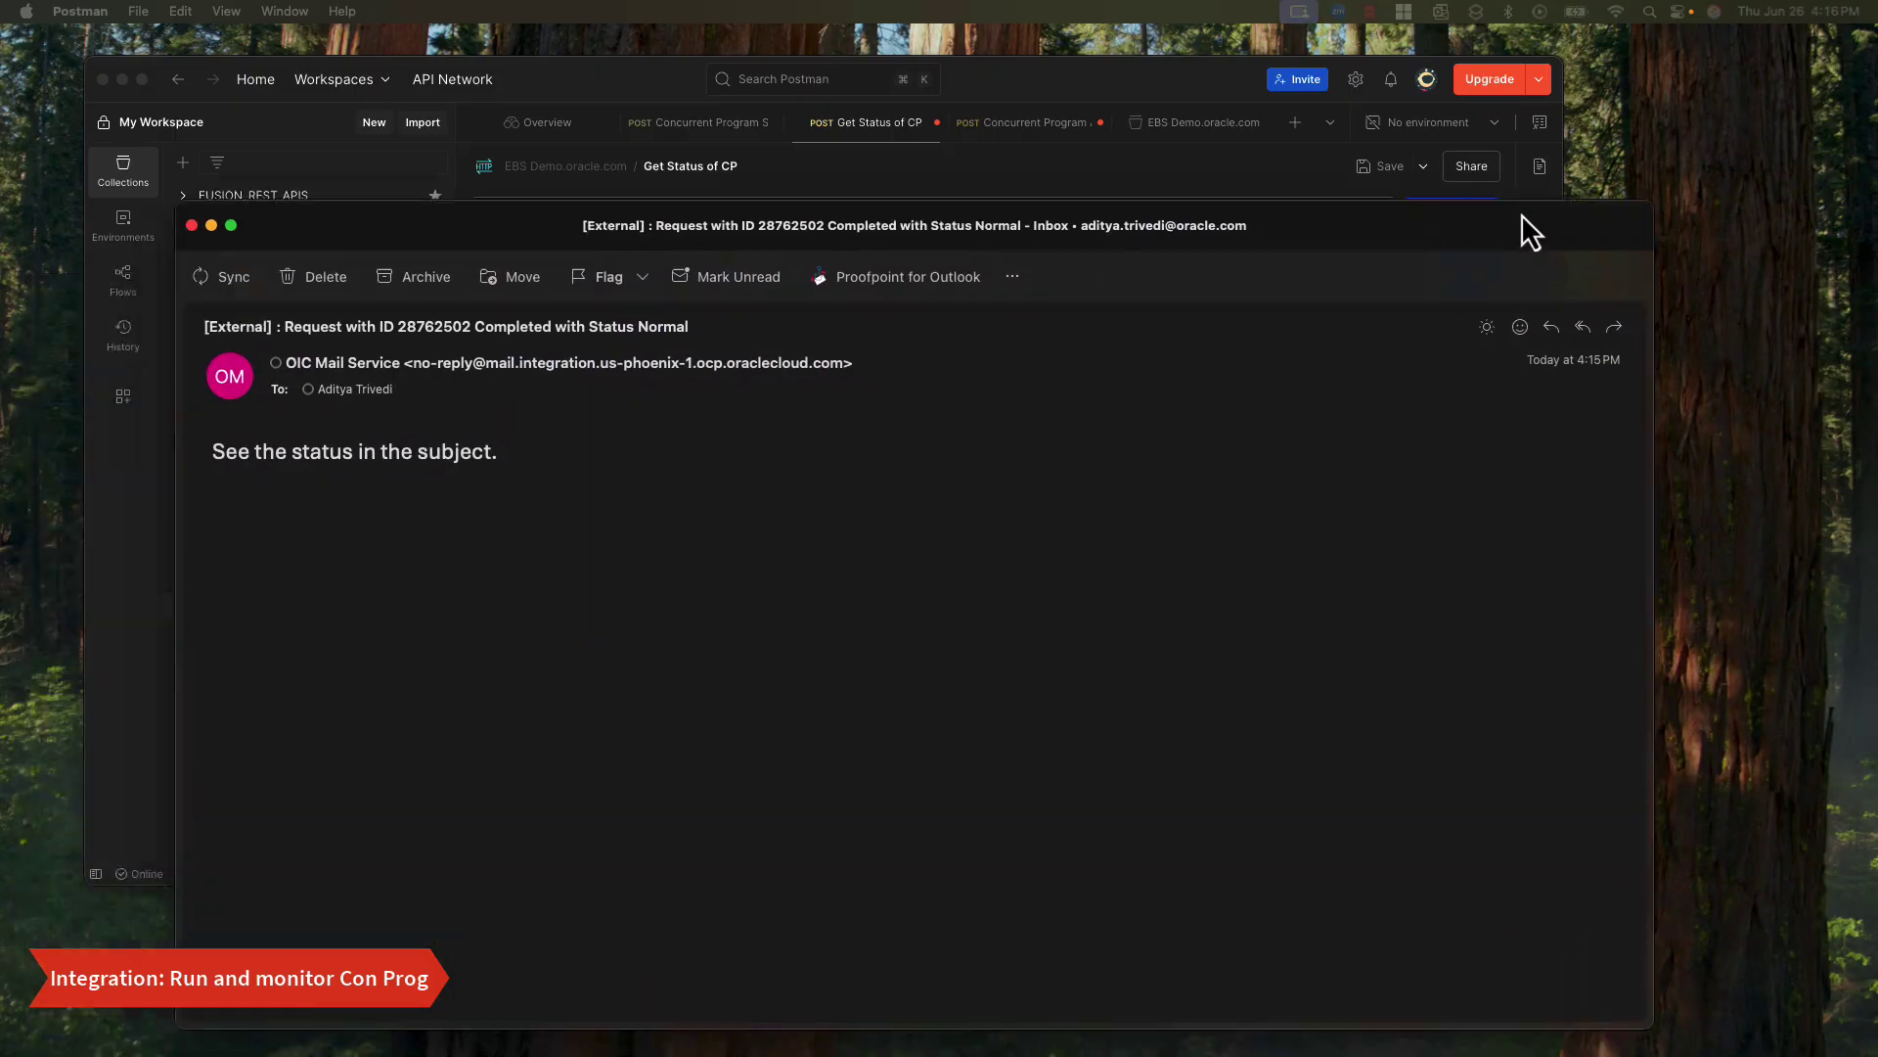
pyautogui.moveTo(1522, 214); pyautogui.dragTo(1547, 178)
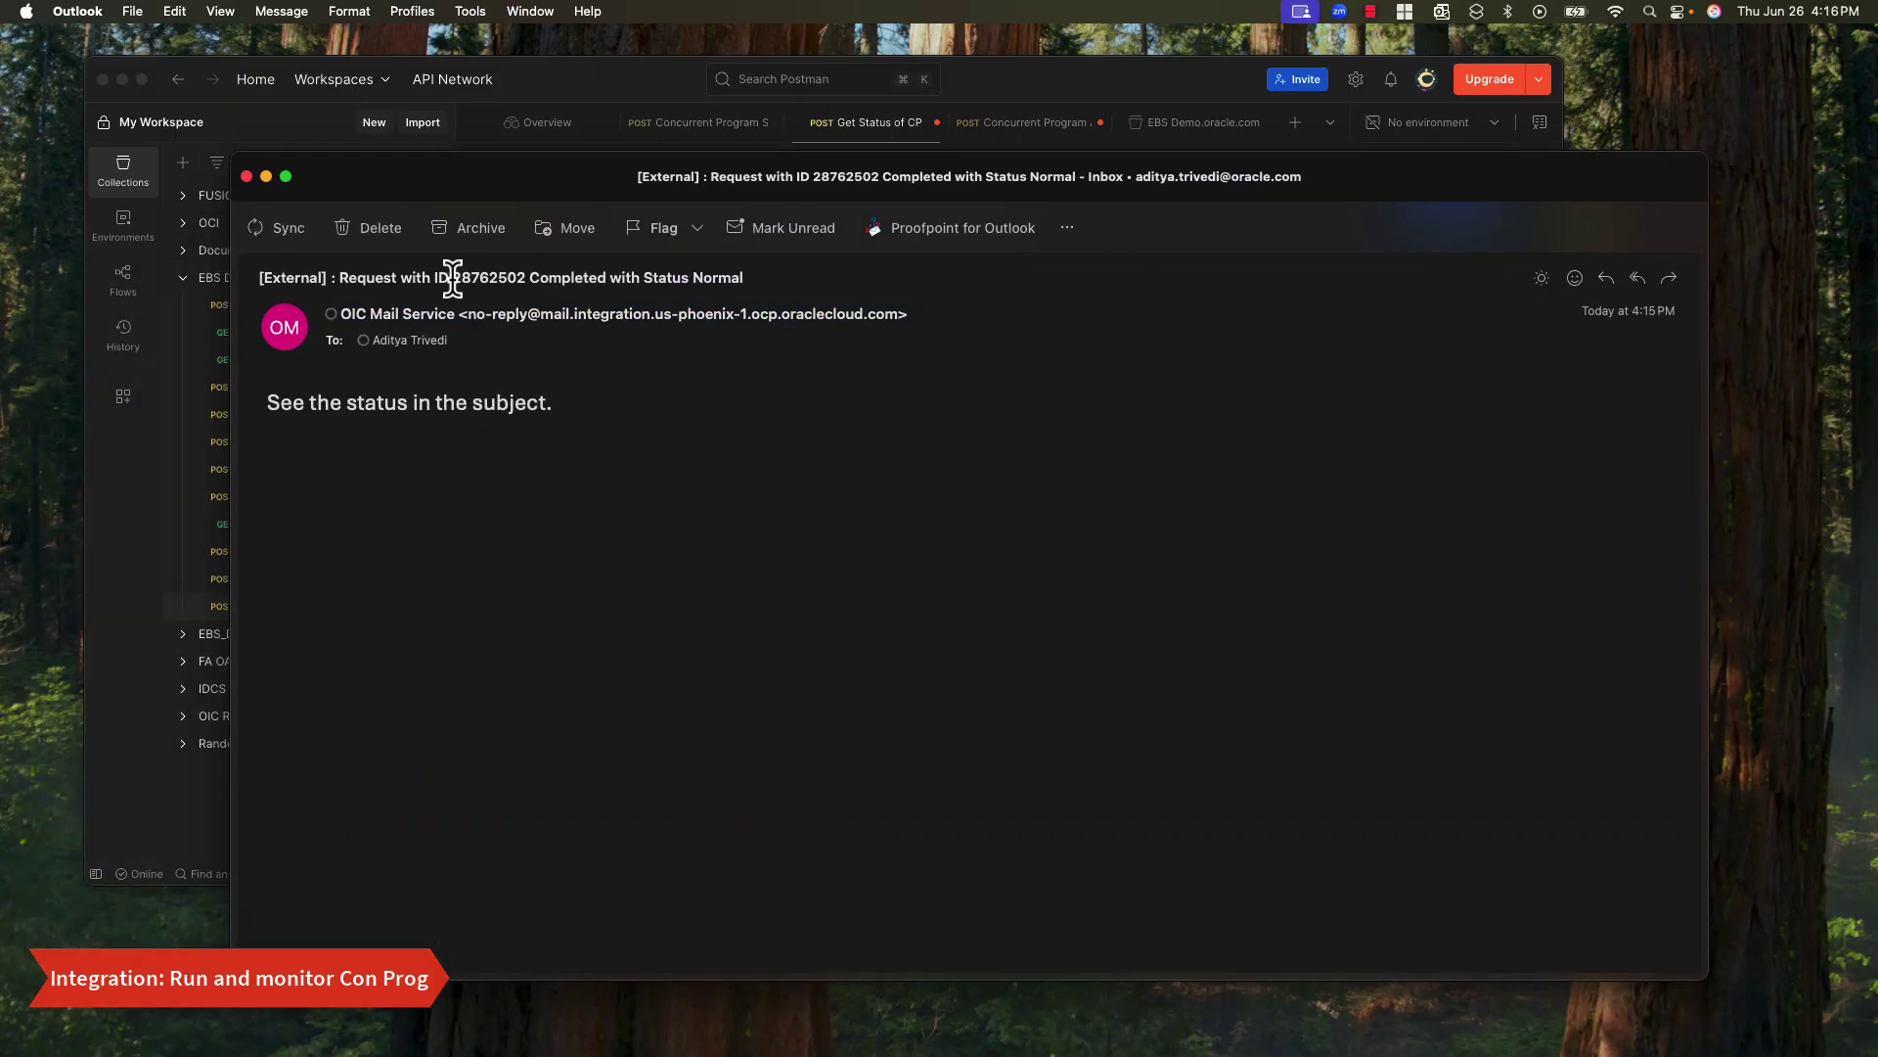
# - Highlight the request ID in the e-mail subject, then exit the slideshow to the closing Oracle slide
pyautogui.moveTo(452, 278); pyautogui.dragTo(519, 278)
pyautogui.click(525, 281)
pyautogui.moveTo(525, 280); pyautogui.dragTo(452, 278)
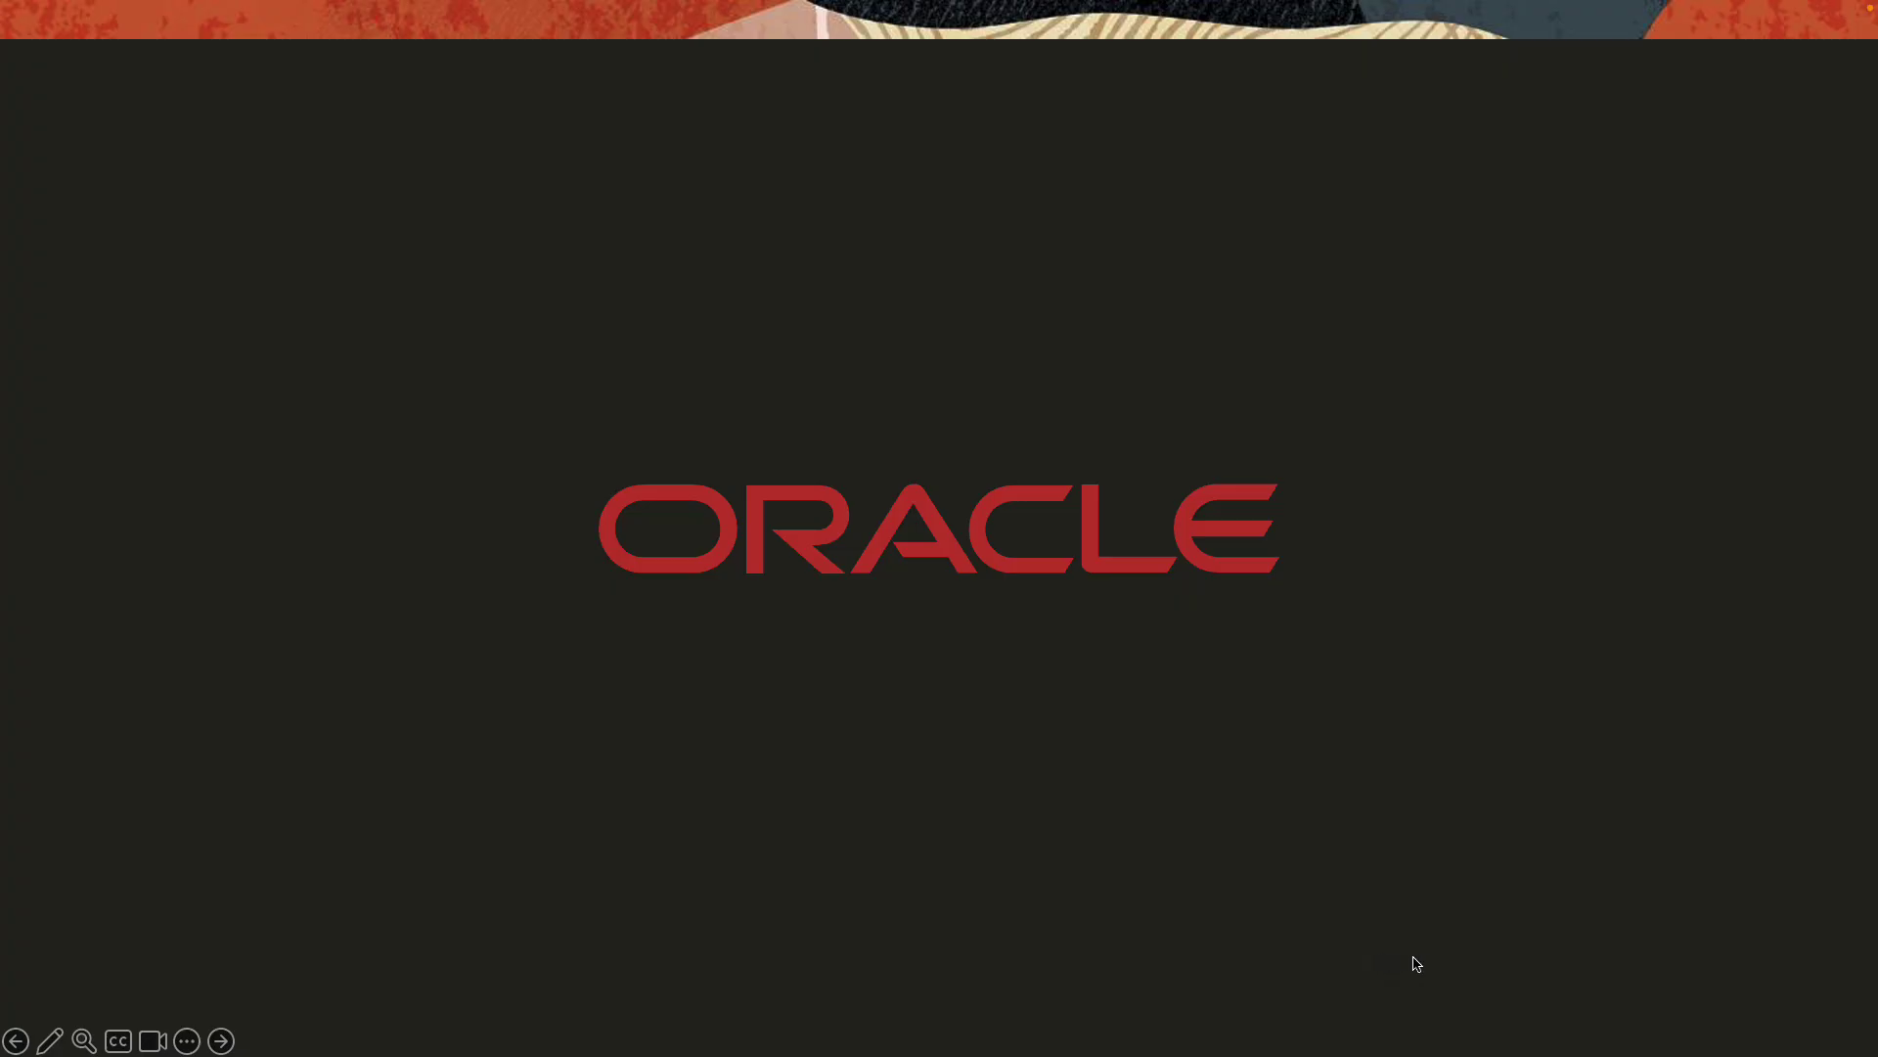
pyautogui.press('Escape')
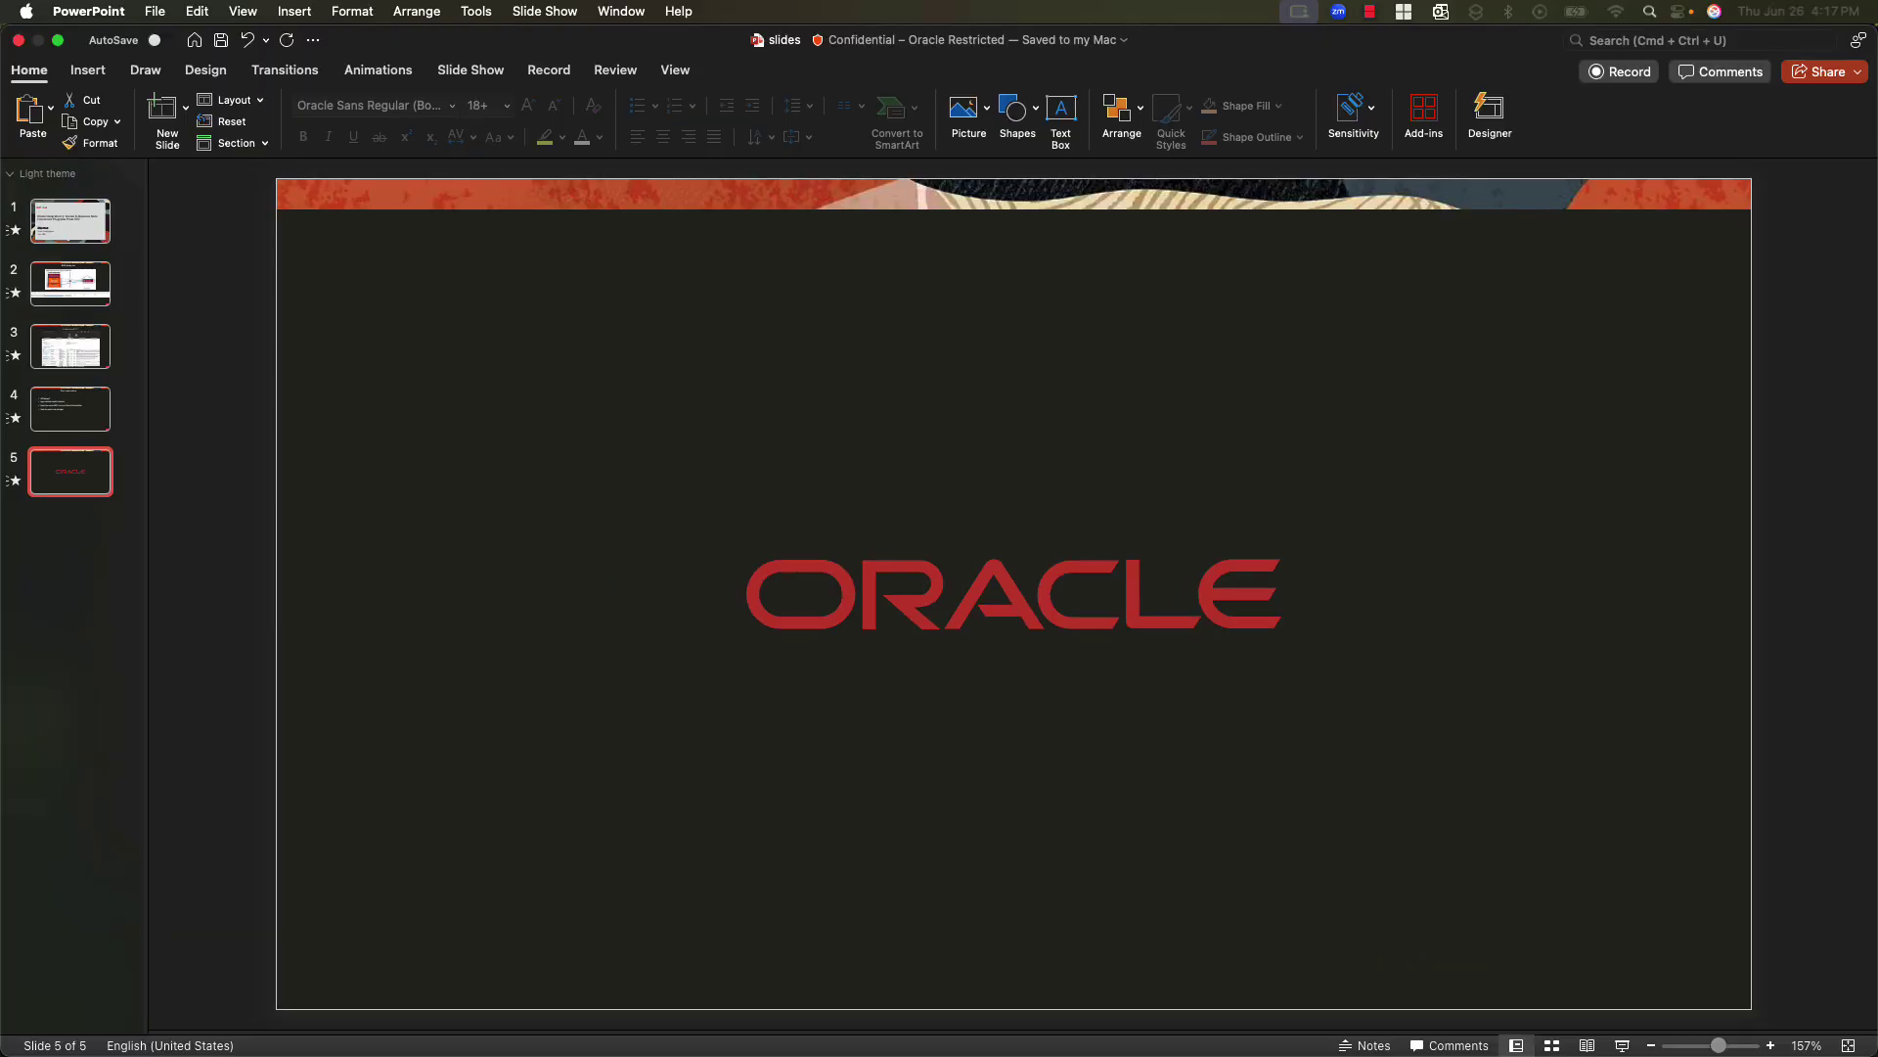